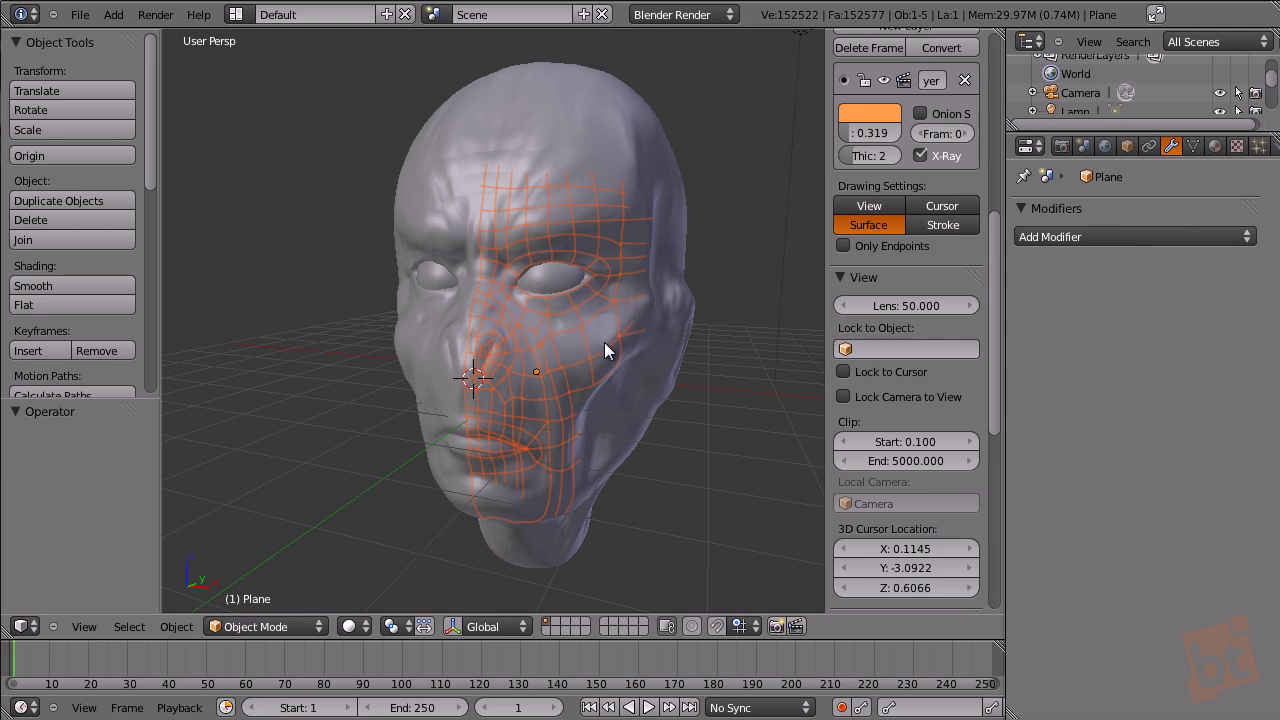
# Examine the sketched topology lines on the head from several angles, in both solid and wireframe display.
pyautogui.moveTo(607, 429); pyautogui.dragTo(634, 271, button='middle')
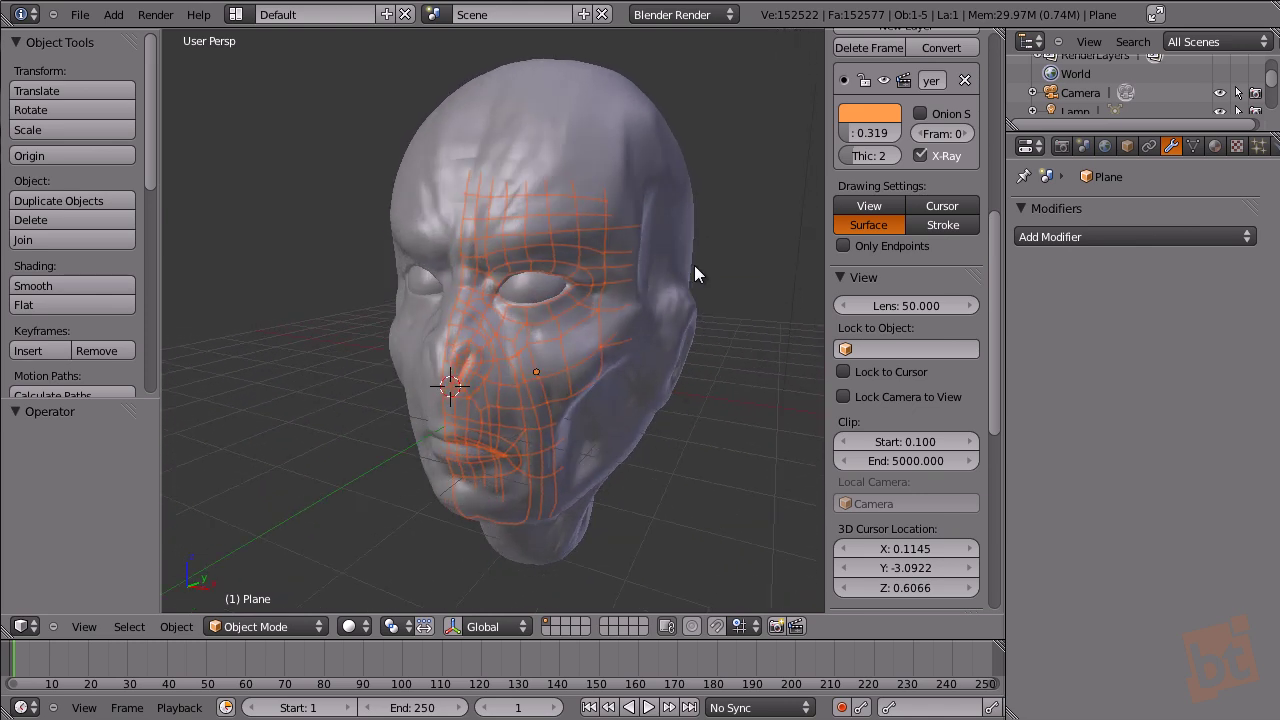
pyautogui.moveTo(546, 390); pyautogui.dragTo(548, 373, button='middle')
pyautogui.scroll(2, 537, 349)
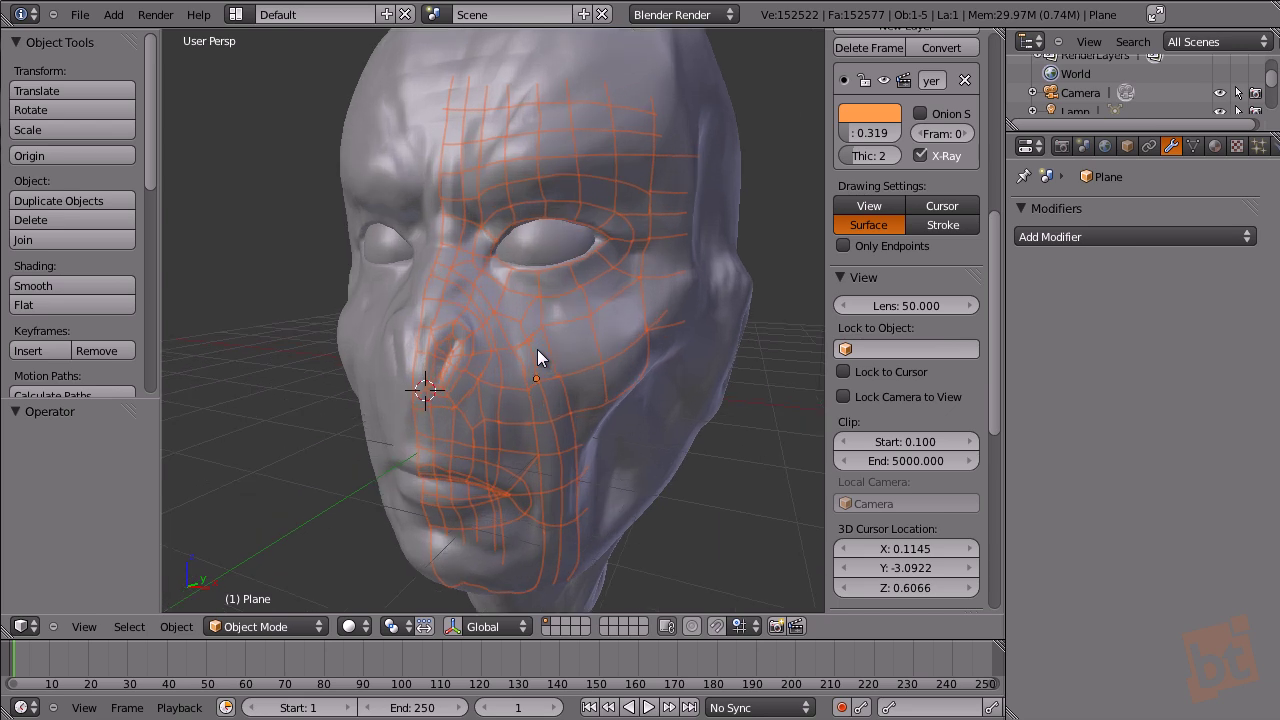
pyautogui.keyDown('shift'); pyautogui.moveTo(583, 358); pyautogui.dragTo(519, 377, button='middle'); pyautogui.keyUp('shift')
pyautogui.scroll(2, 506, 394)
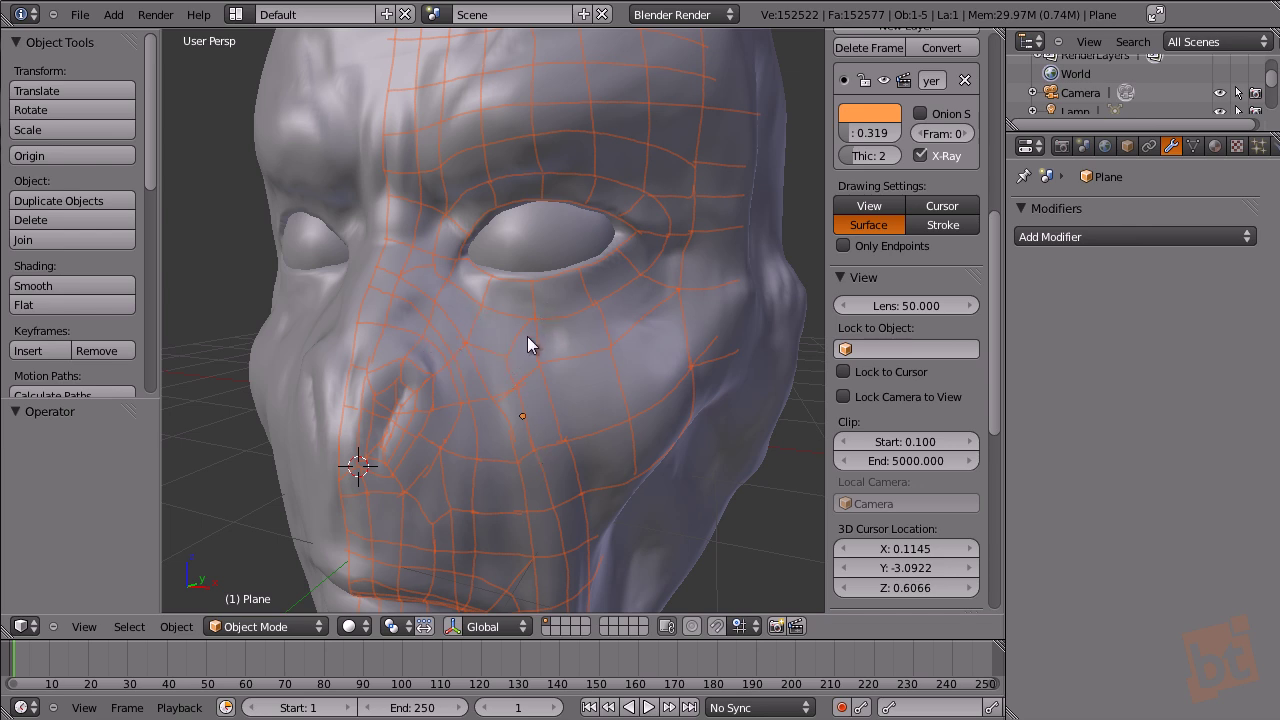
pyautogui.moveTo(518, 372); pyautogui.dragTo(533, 279, button='middle')
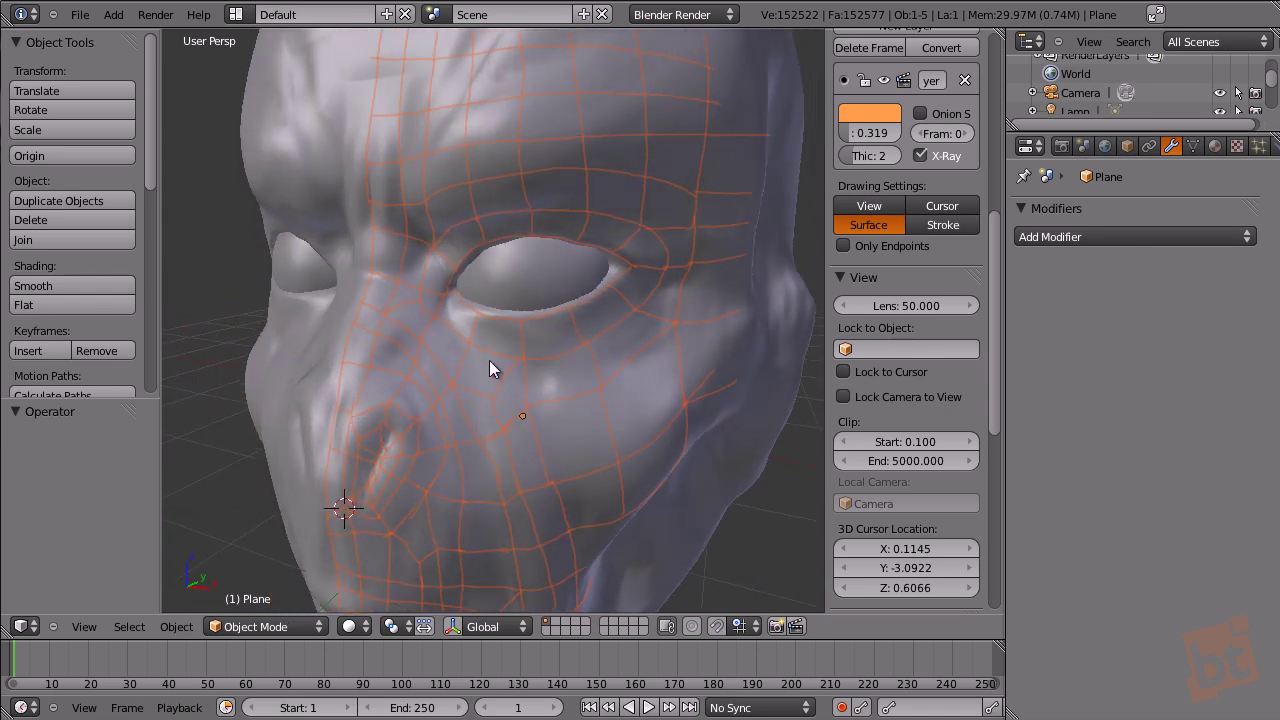
pyautogui.moveTo(506, 369); pyautogui.dragTo(541, 371, button='middle')
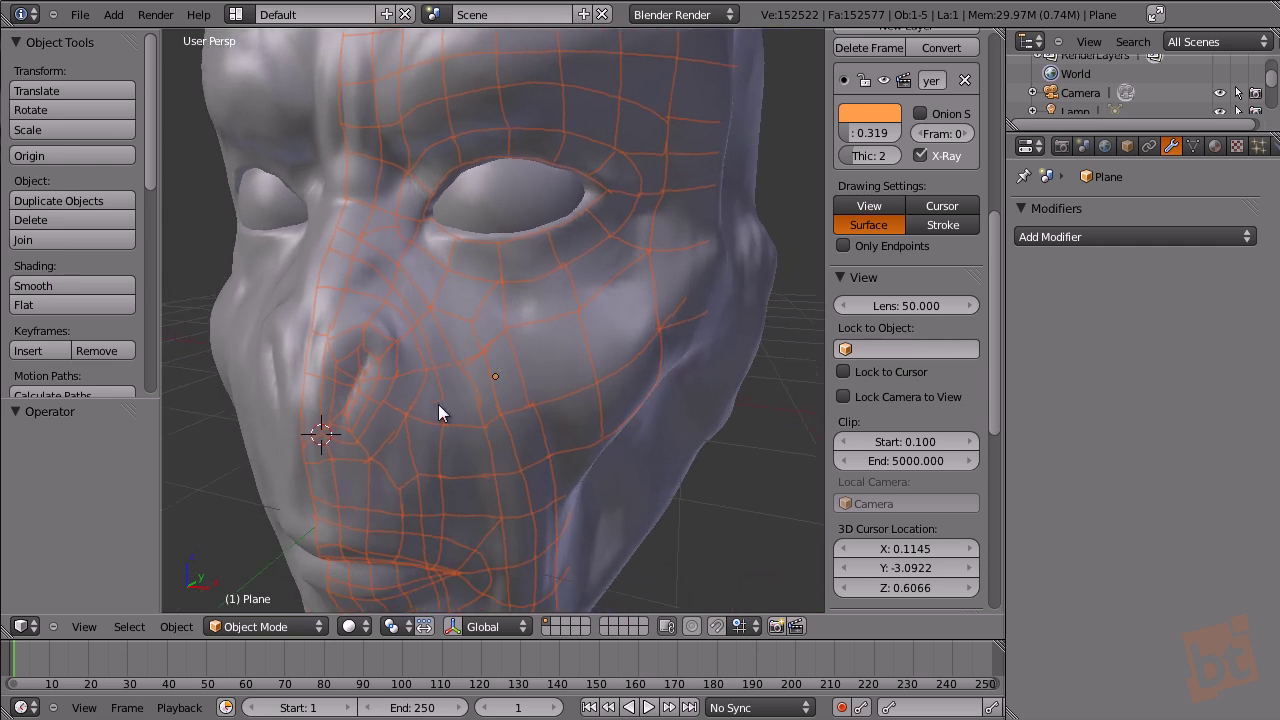
pyautogui.press('z')
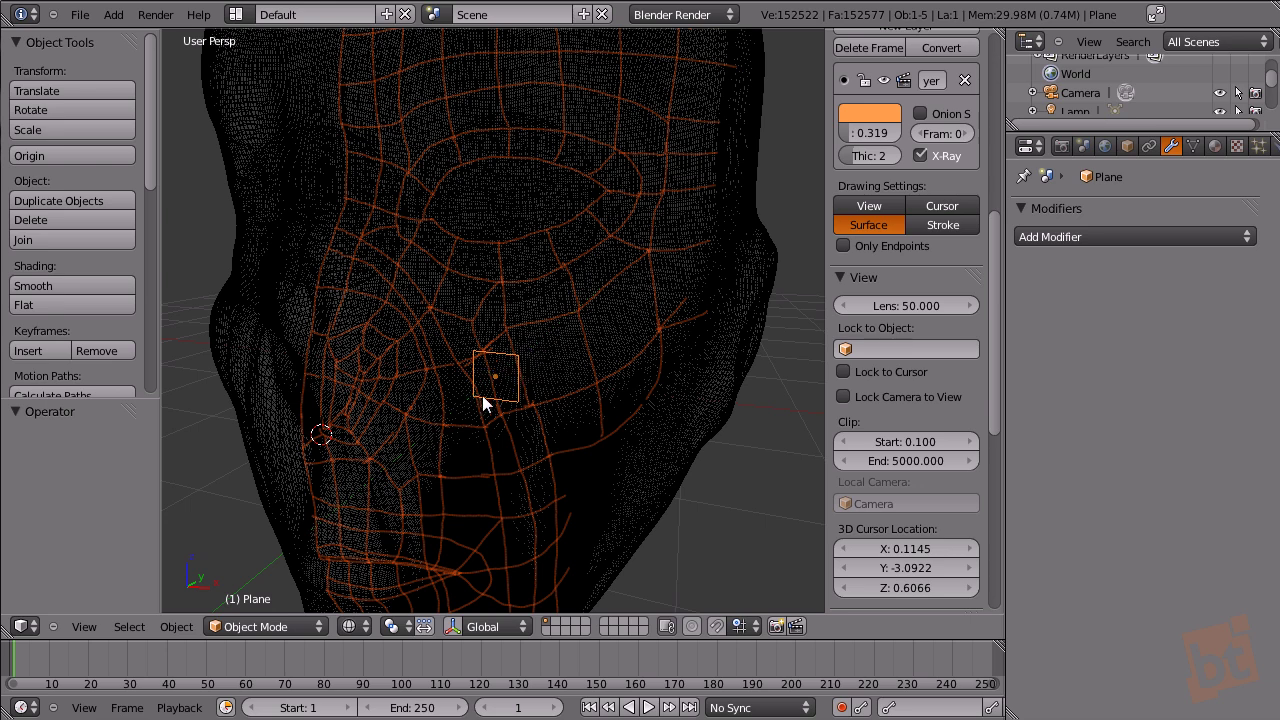
pyautogui.press('z')
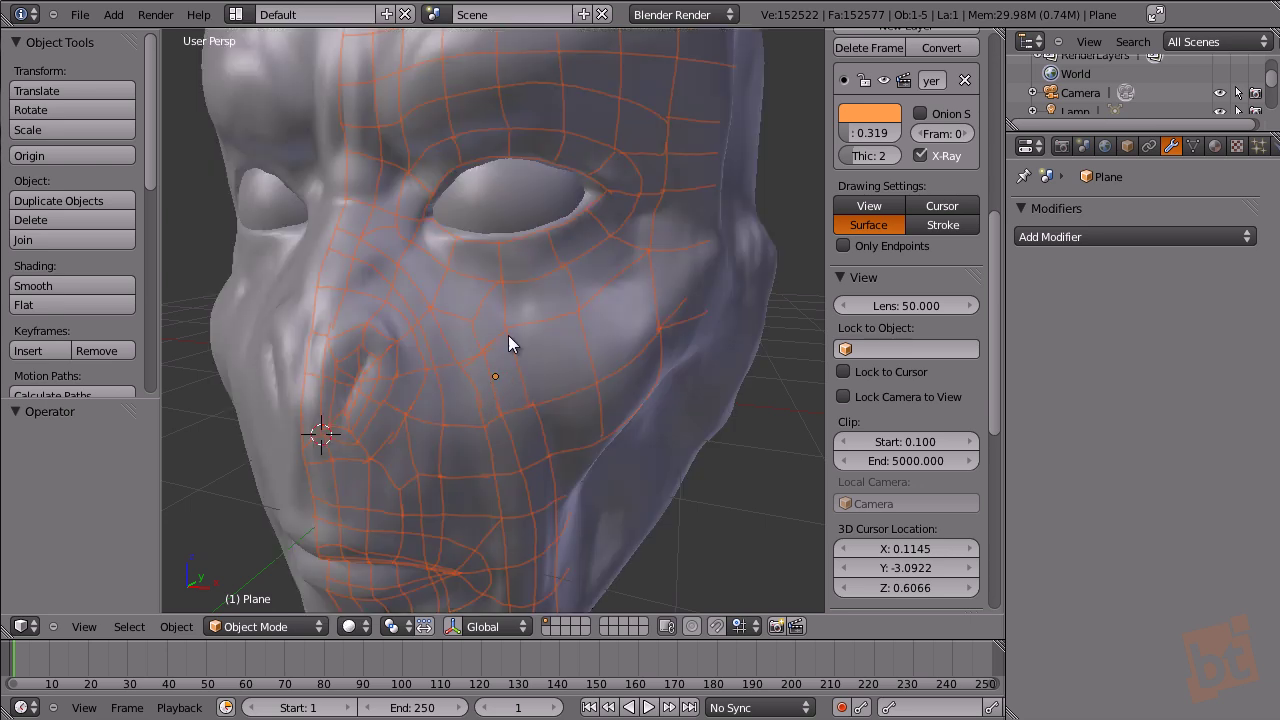
pyautogui.scroll(-5, 516, 377)
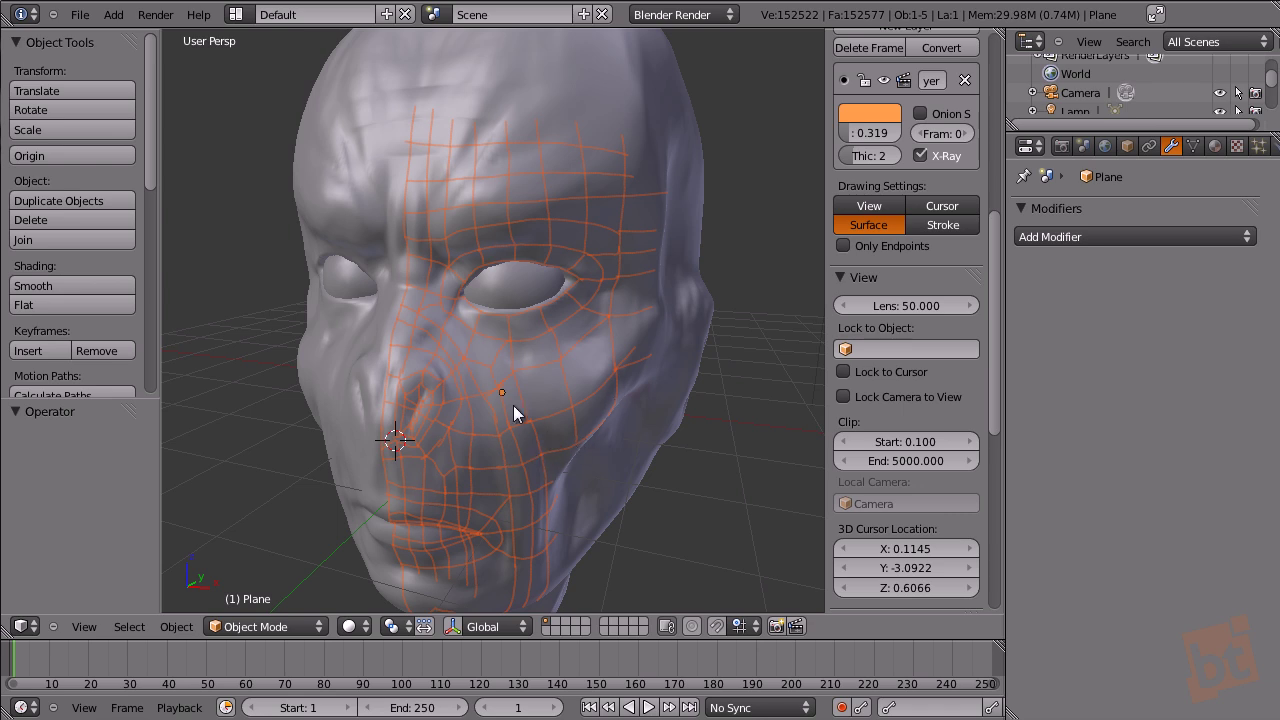
pyautogui.moveTo(488, 443); pyautogui.dragTo(529, 428, button='middle')
# Enter Edit Mode on the plane and enable snapping with Face as the snap element.
pyautogui.press('Tab')
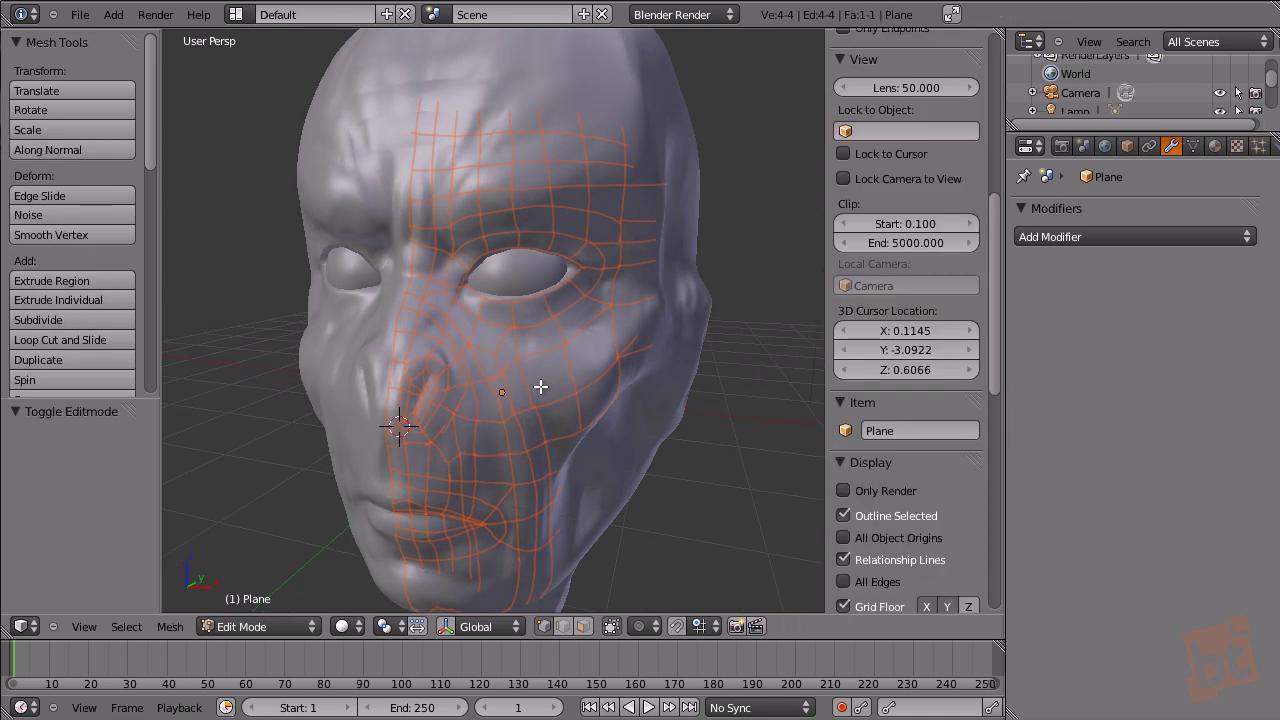
pyautogui.click(678, 627)
pyautogui.click(713, 626)
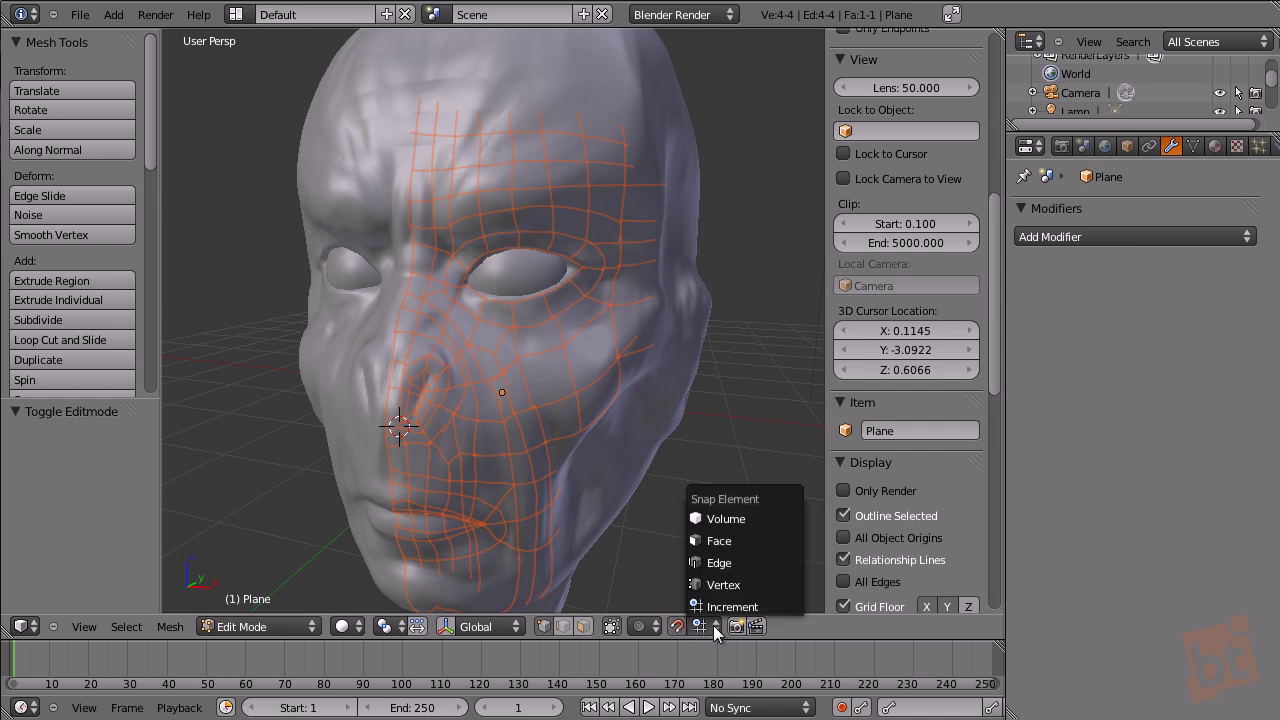
pyautogui.click(739, 541)
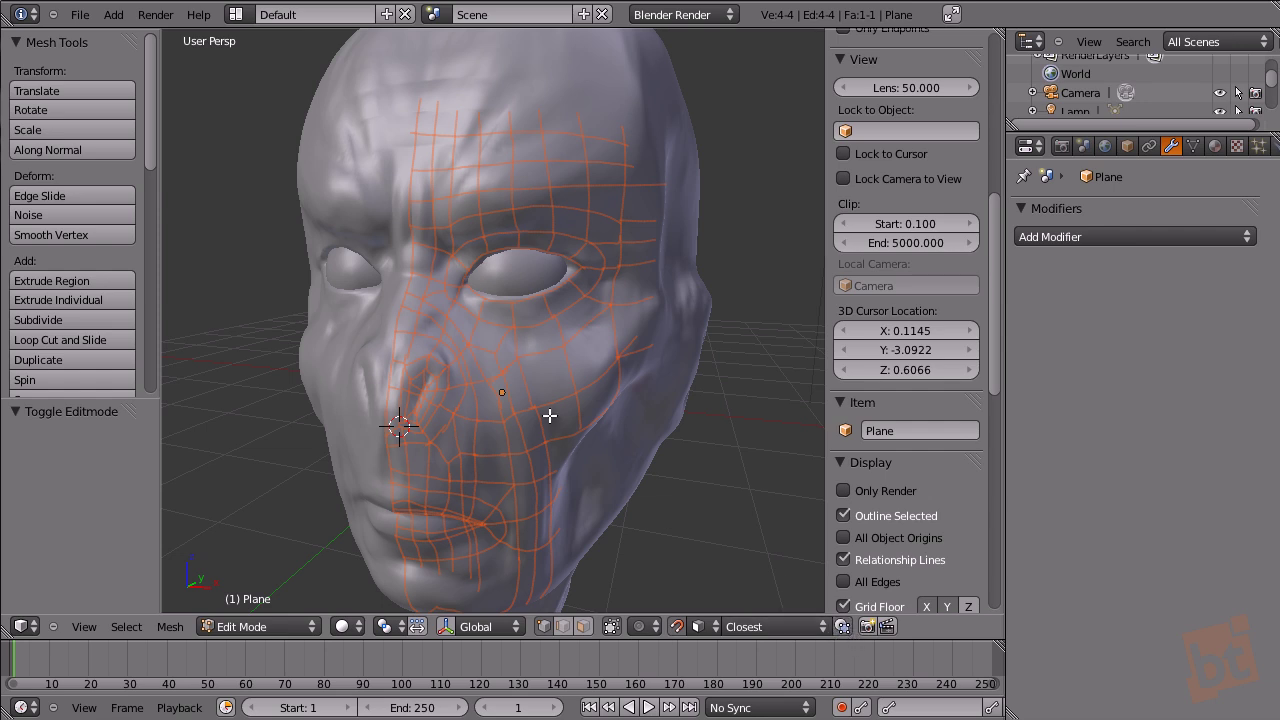
# Move the whole plane onto the head's cheek below the eye, over the sketched grid lines.
pyautogui.moveTo(549, 417); pyautogui.dragTo(534, 397, button='middle')
pyautogui.scroll(2, 517, 402)
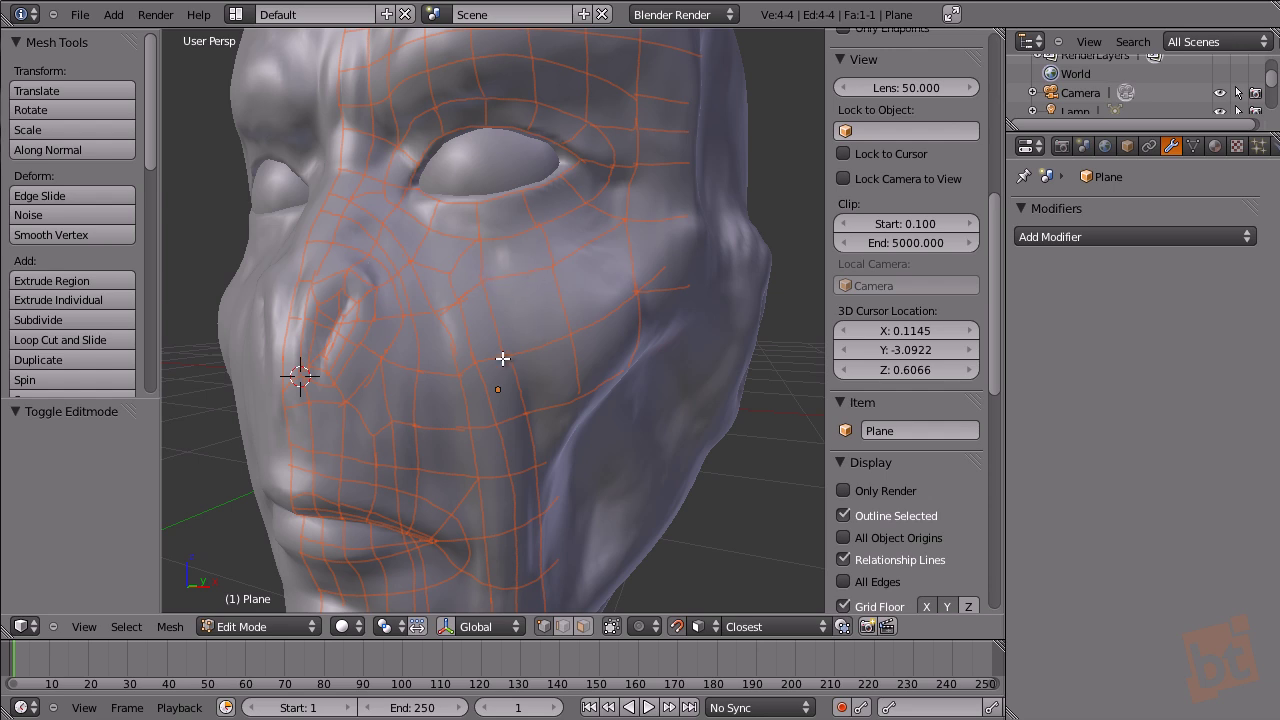
pyautogui.moveTo(502, 358); pyautogui.dragTo(506, 401, button='middle')
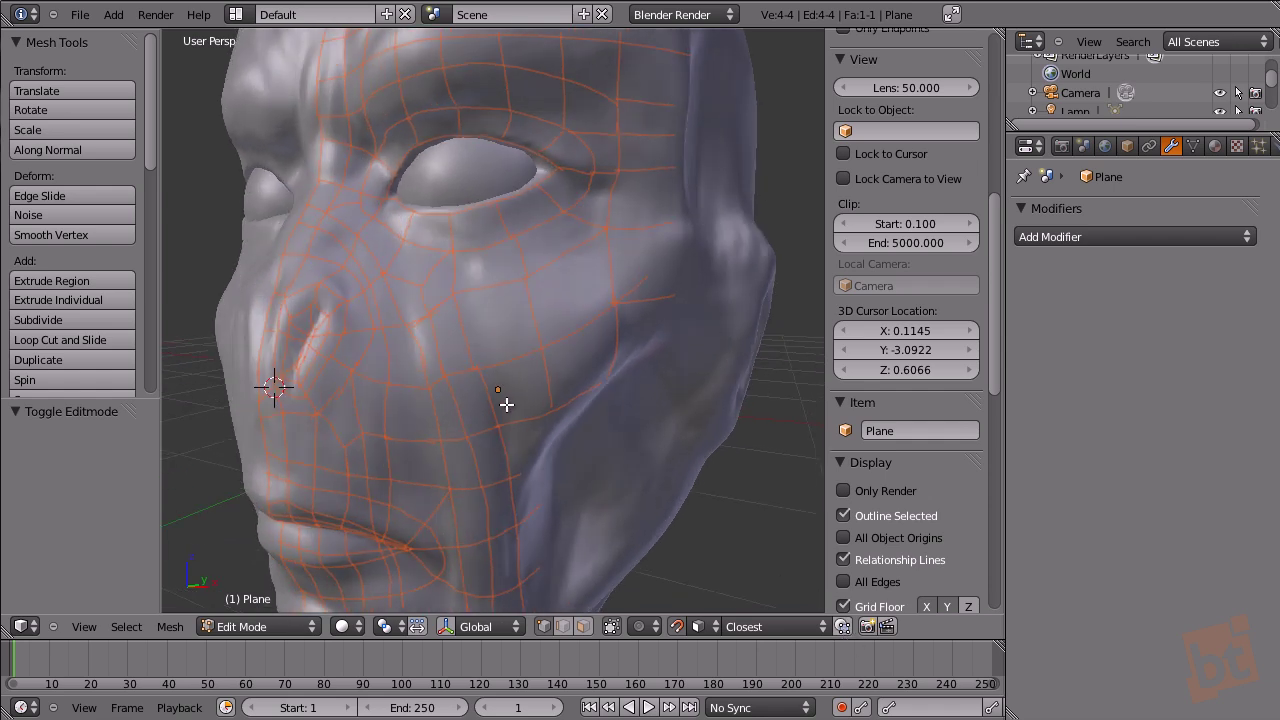
pyautogui.press('e')
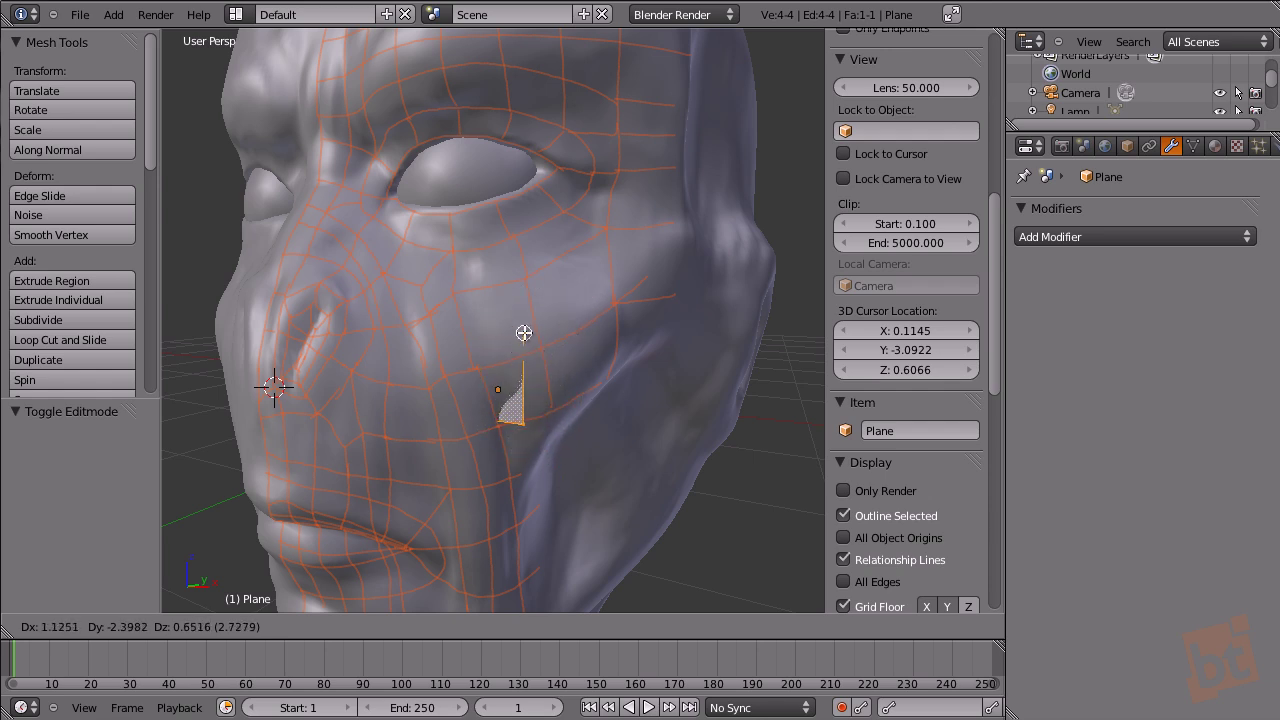
pyautogui.click(525, 332)
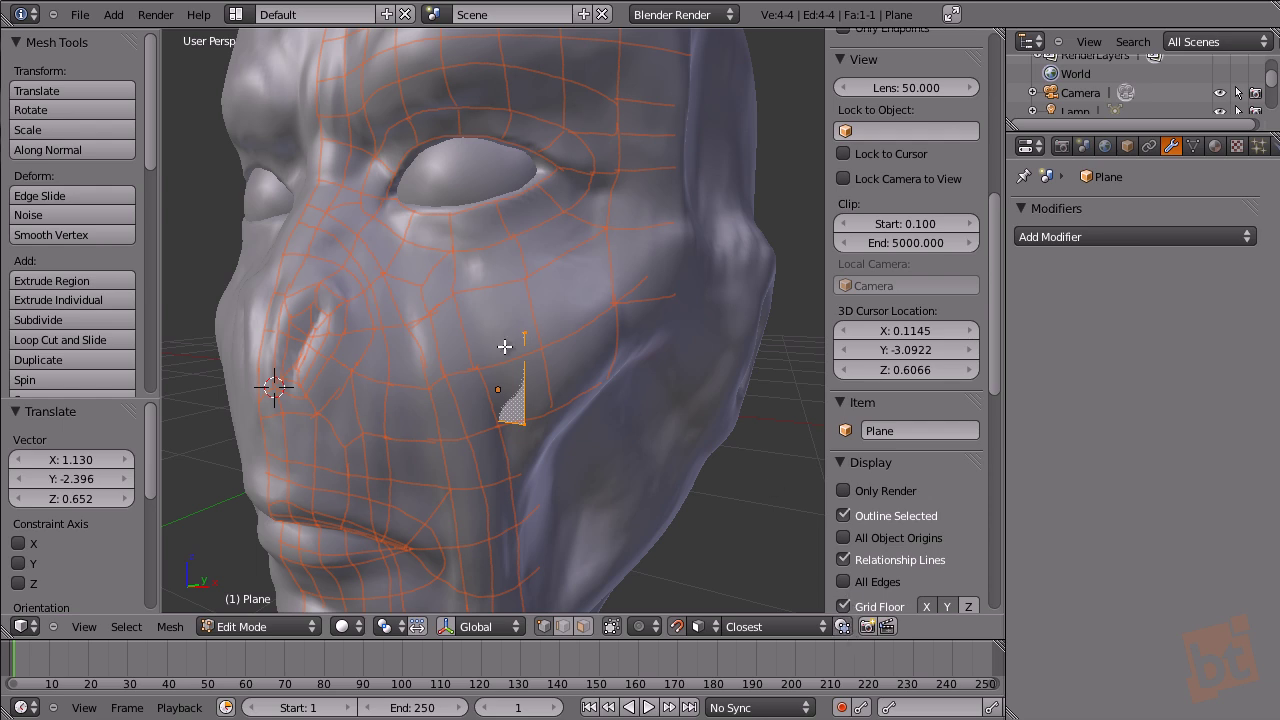
pyautogui.press('g')
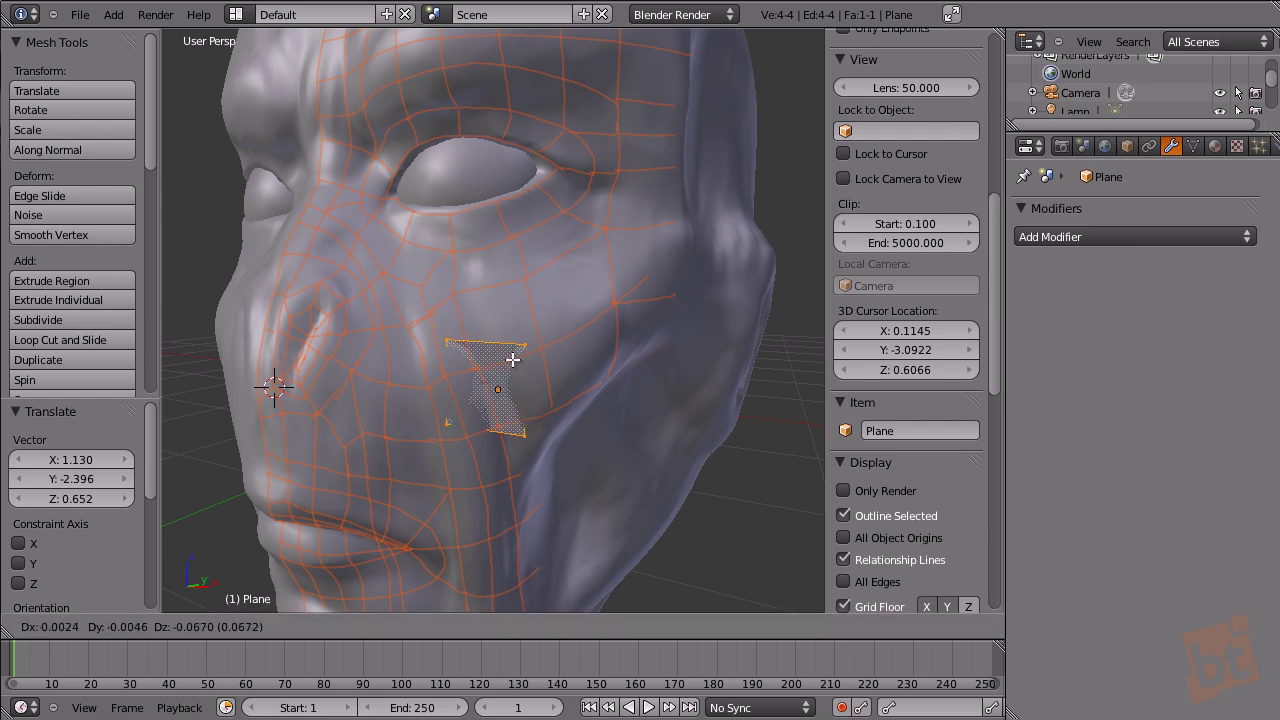
pyautogui.click(512, 310)
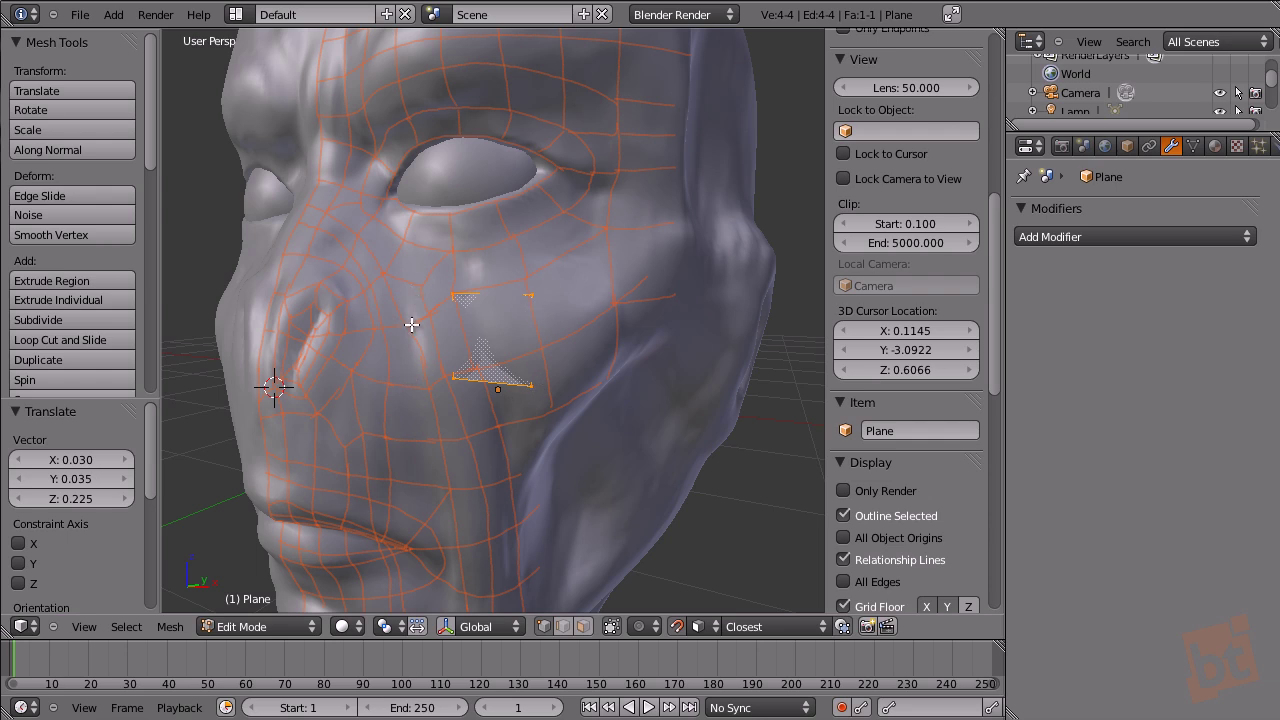
# Snap the plane's two upper vertices onto the sketched line intersections on the cheek.
pyautogui.moveTo(536, 325); pyautogui.dragTo(554, 414, button='middle')
pyautogui.scroll(6, 520, 331)
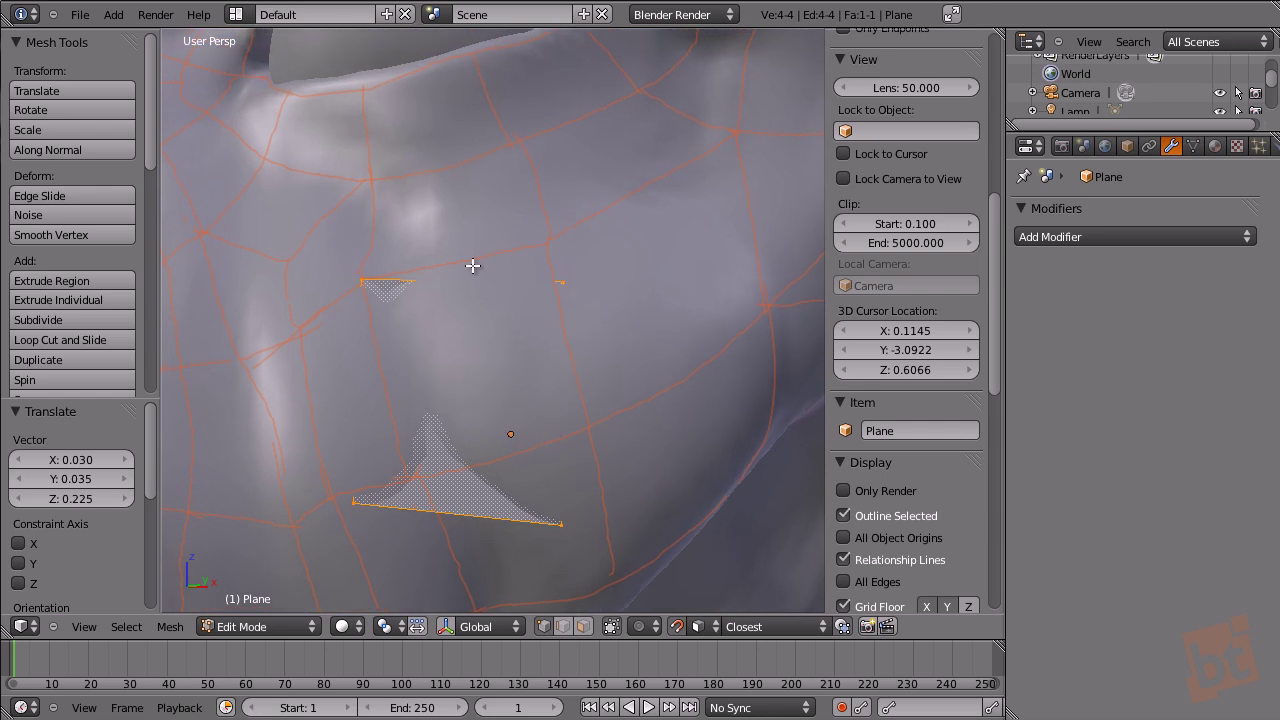
pyautogui.rightClick(565, 281)
pyautogui.press('g')
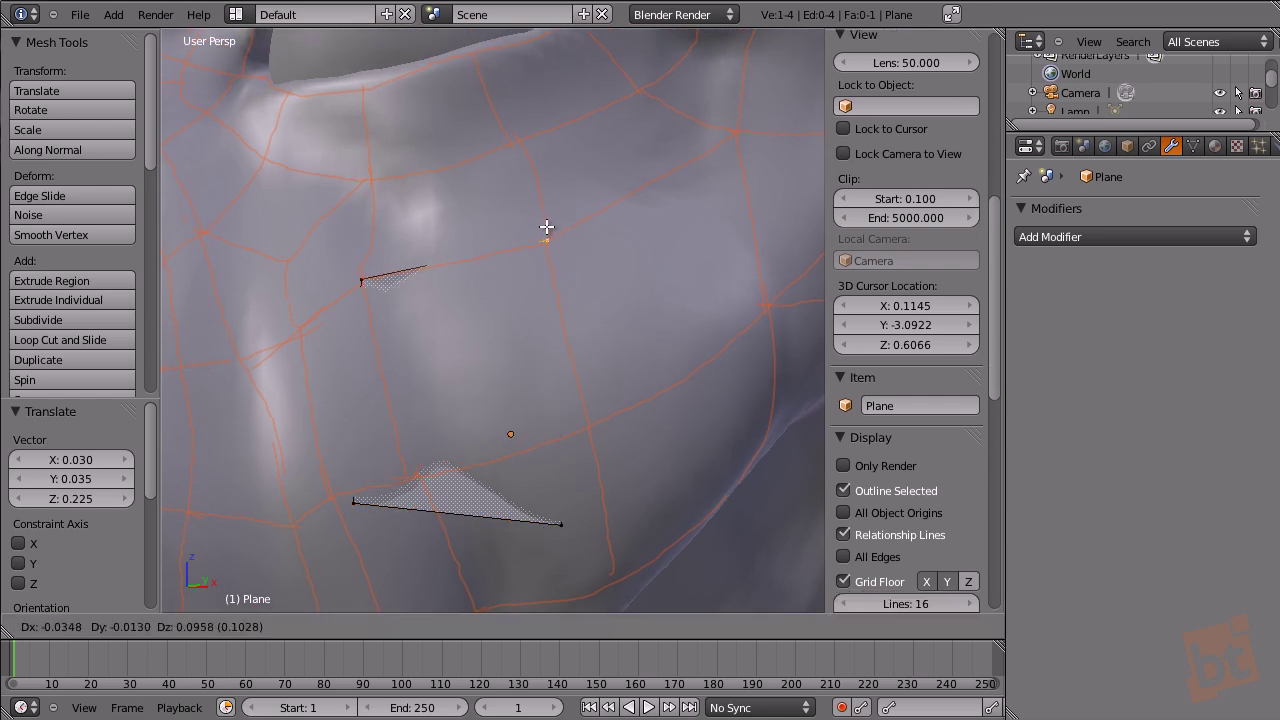
pyautogui.click(546, 228)
pyautogui.rightClick(362, 289)
pyautogui.press('g')
pyautogui.click(363, 294)
# Snap the plane's two lower vertices onto the sketched line intersections beneath the upper ones.
pyautogui.rightClick(357, 501)
pyautogui.press('g')
pyautogui.click(420, 471)
pyautogui.rightClick(556, 521)
pyautogui.press('g')
pyautogui.click(587, 426)
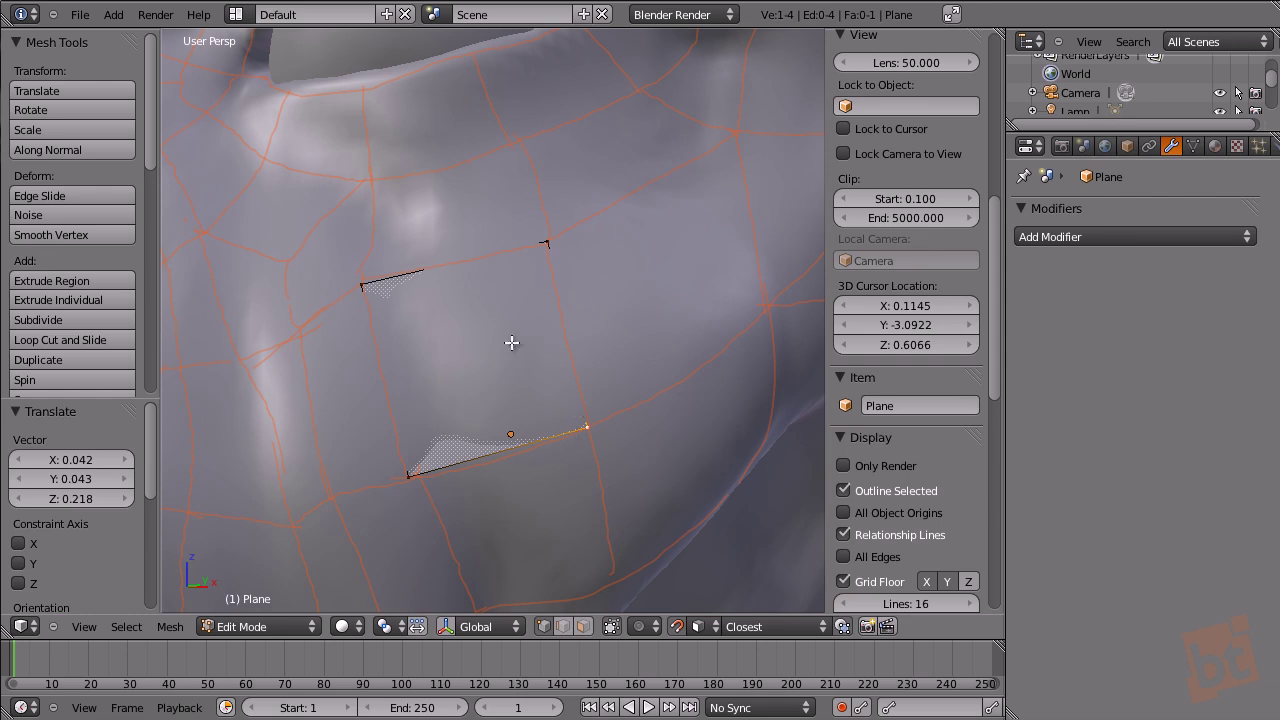
# Enable X-Ray display for the plane object so it draws in front of the head.
pyautogui.click(1129, 146)
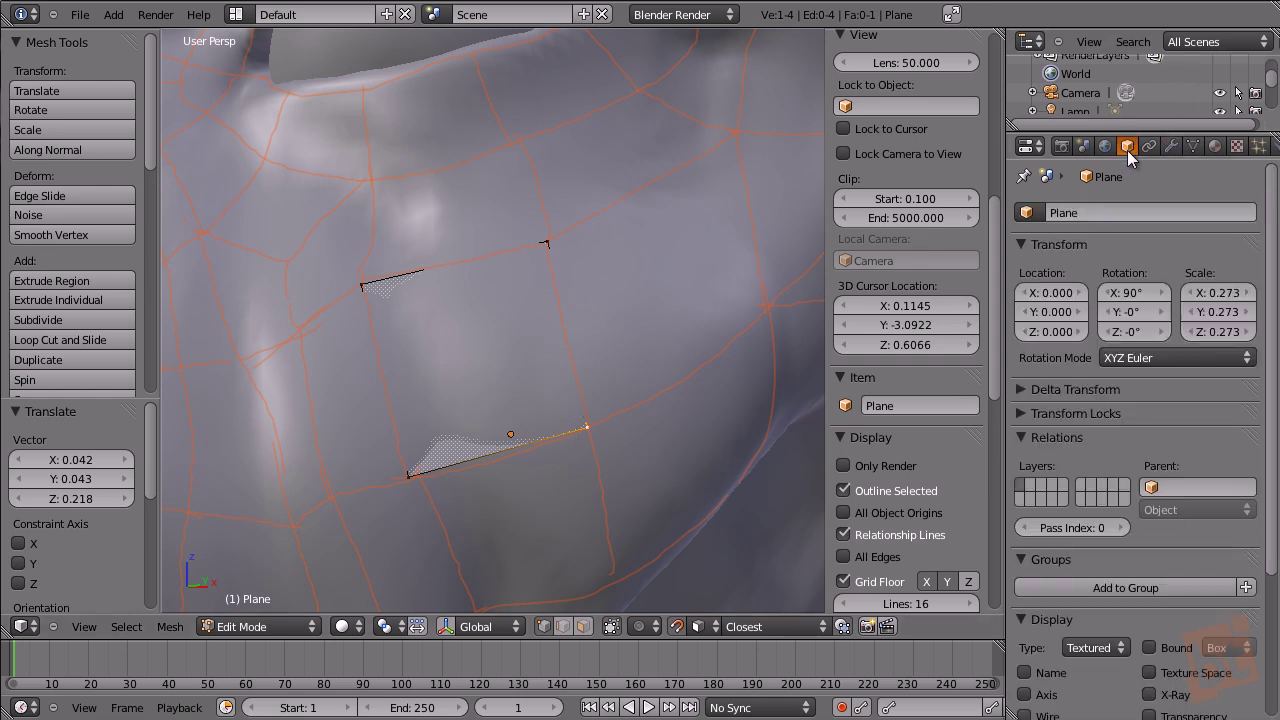
pyautogui.scroll(-5, 1098, 555)
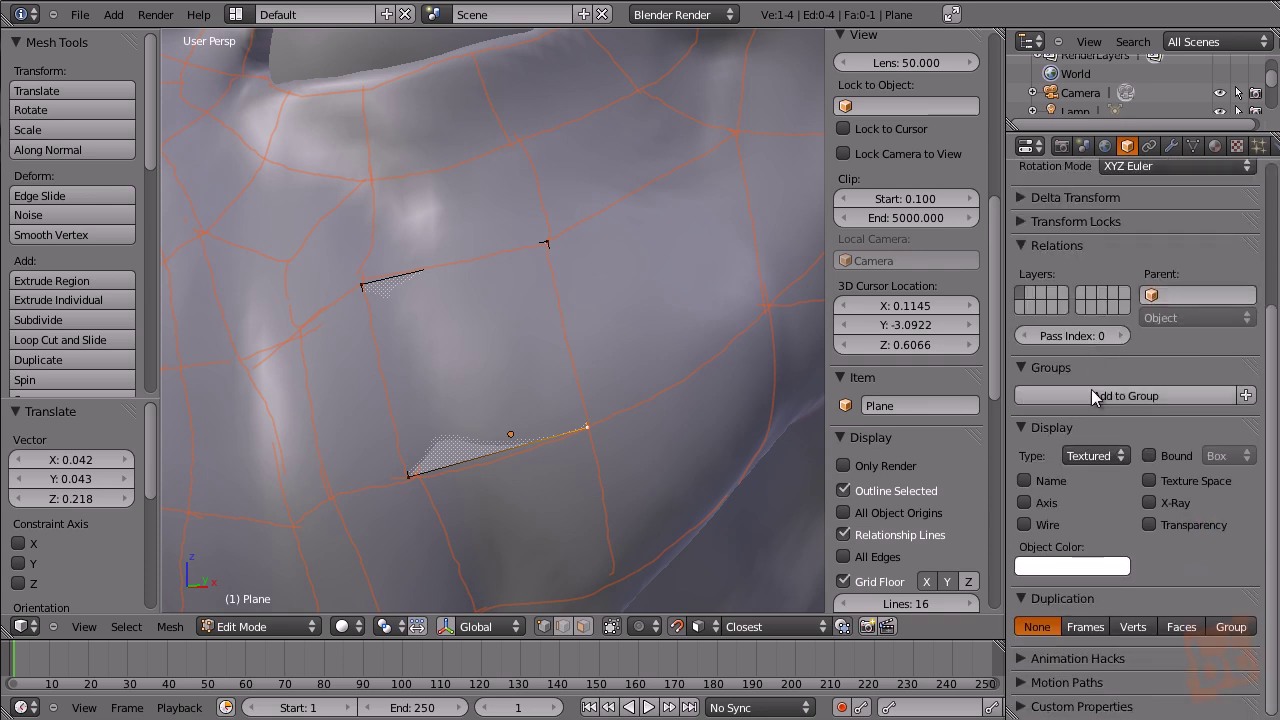
pyautogui.click(1149, 503)
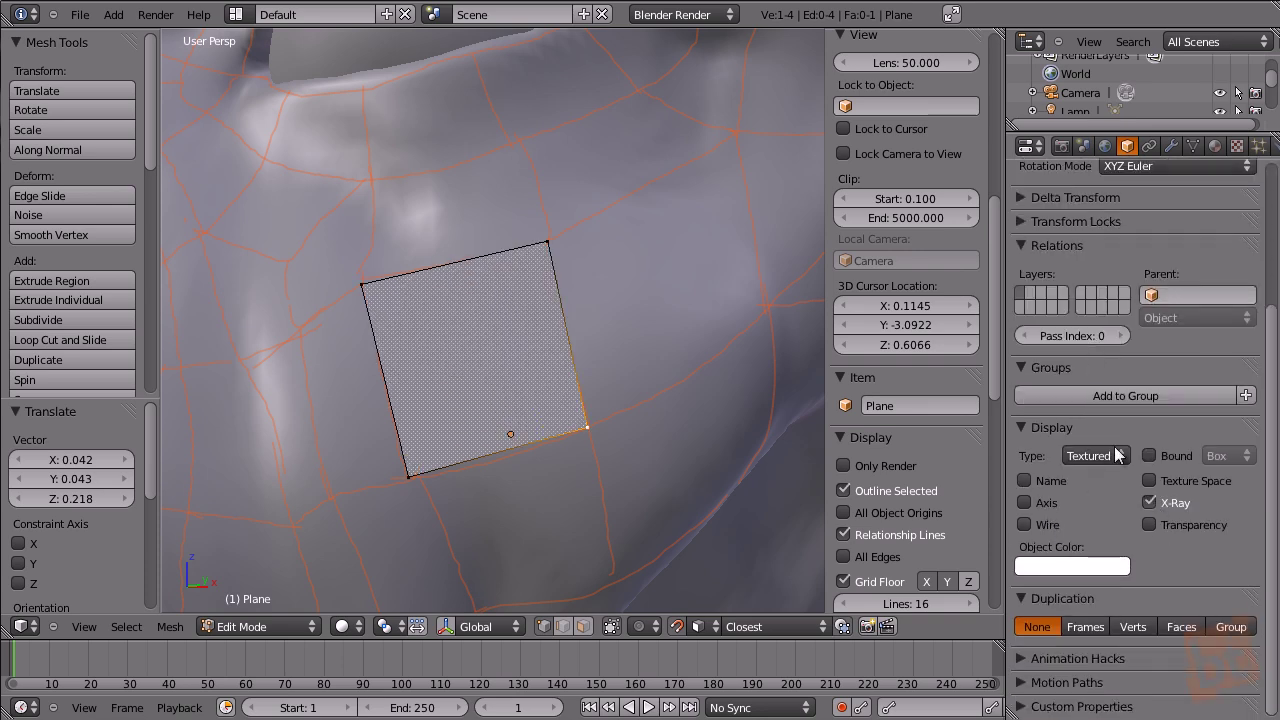
# Readjust the quad's upper vertex nearest the nose to sit on its sketched line intersection.
pyautogui.moveTo(531, 360); pyautogui.dragTo(402, 290, button='middle')
pyautogui.rightClick(389, 288)
pyautogui.press('g')
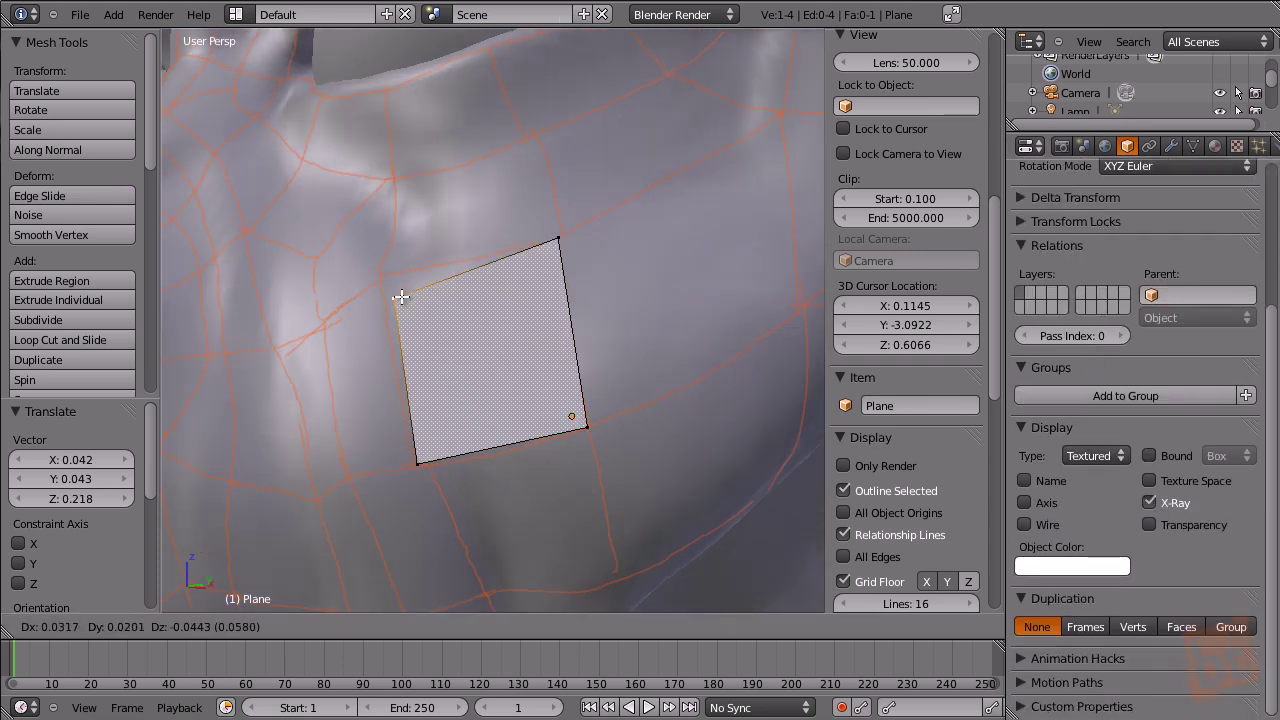
pyautogui.click(391, 286)
pyautogui.scroll(-2, 434, 328)
pyautogui.scroll(-5, 435, 327)
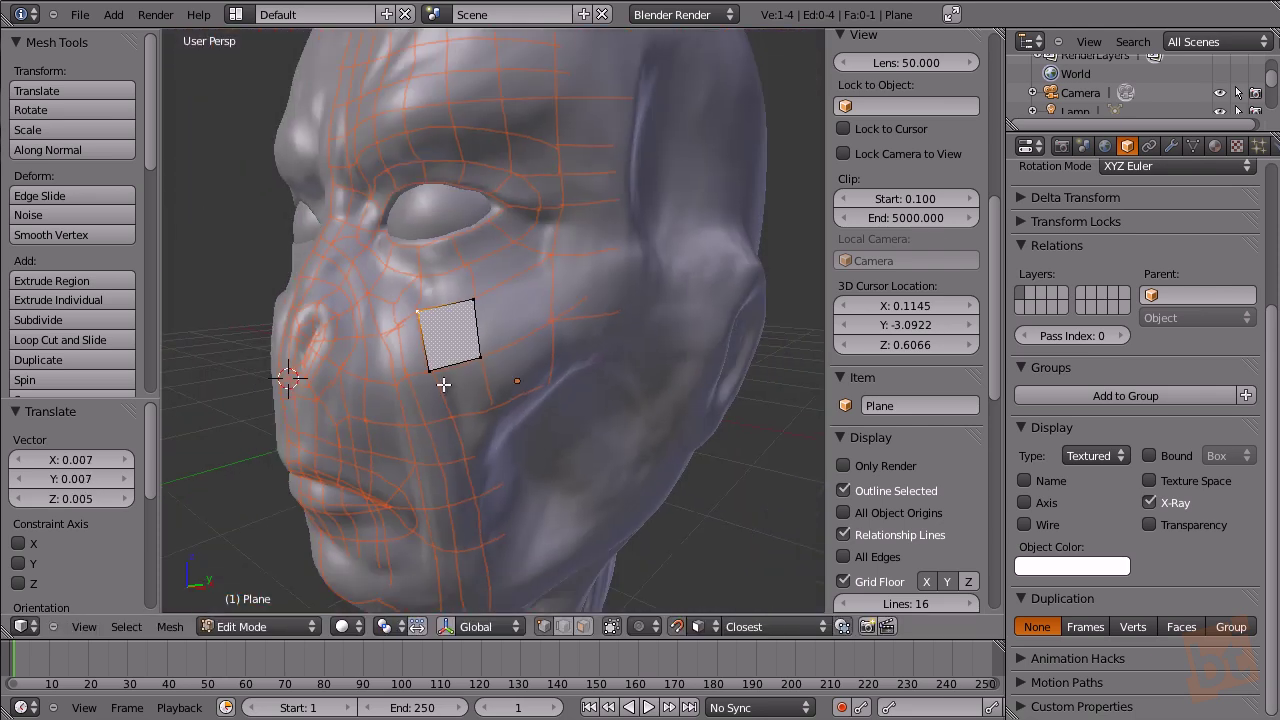
# Extrude the quad's upper outer vertex twice, out along the cheekbone line and down to the intersection below.
pyautogui.moveTo(466, 337); pyautogui.dragTo(430, 318, button='middle')
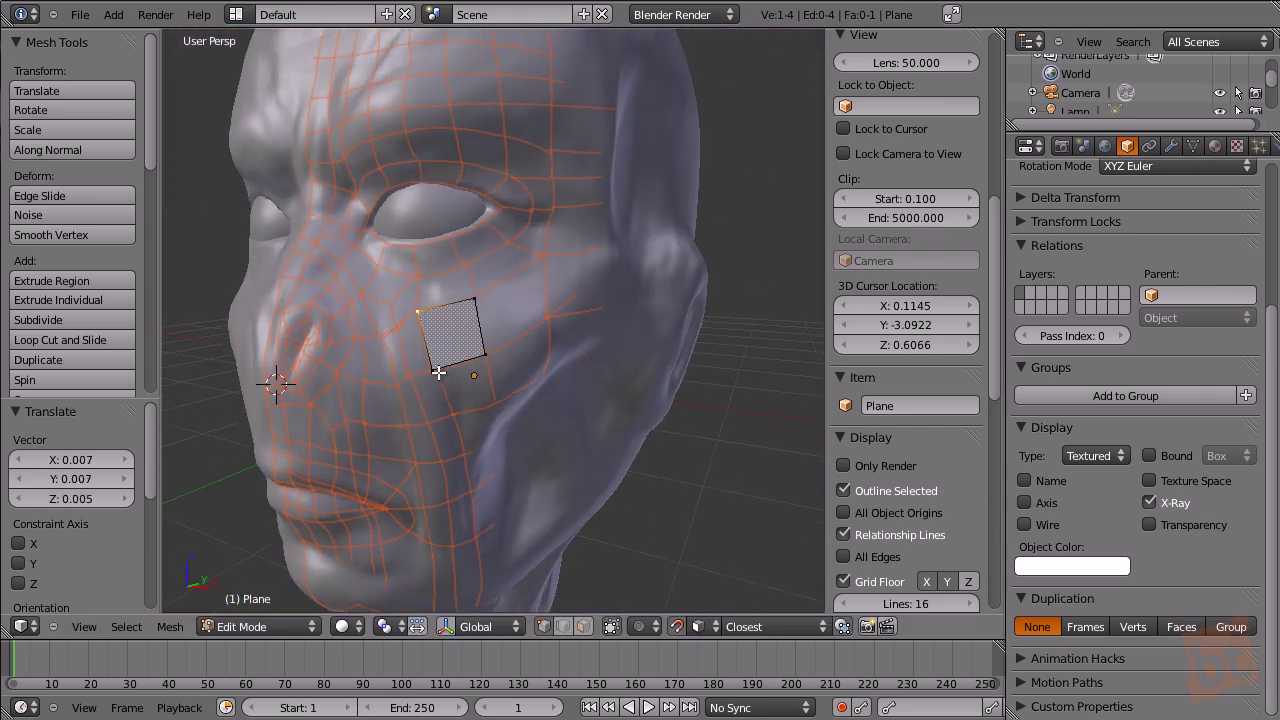
pyautogui.scroll(4, 430, 371)
pyautogui.moveTo(391, 409)
pyautogui.mouseDown(button='middle')
pyautogui.moveTo(469, 420)
pyautogui.moveTo(409, 426)
pyautogui.mouseUp(button='middle')
pyautogui.scroll(-4, 449, 349)
pyautogui.scroll(5, 449, 349)
pyautogui.scroll(1, 482, 329)
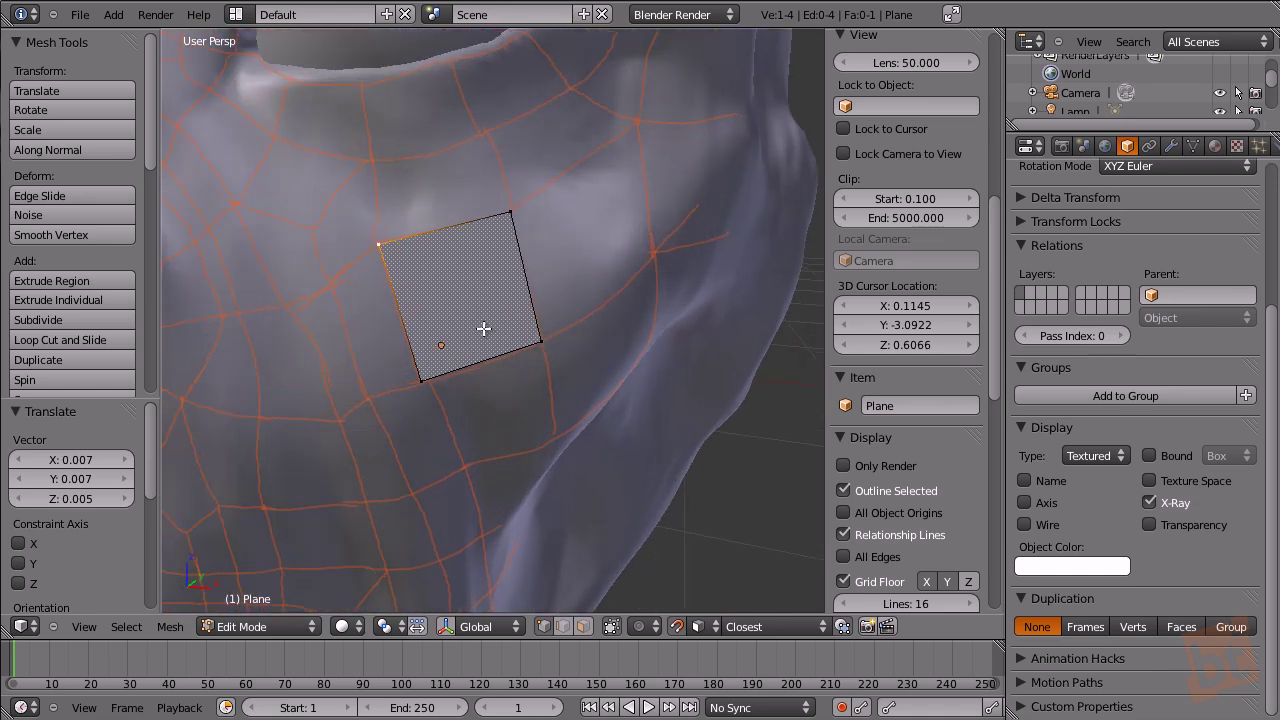
pyautogui.moveTo(561, 348); pyautogui.dragTo(541, 370, button='middle')
pyautogui.moveTo(529, 214); pyautogui.dragTo(571, 326, button='middle')
pyautogui.press('e')
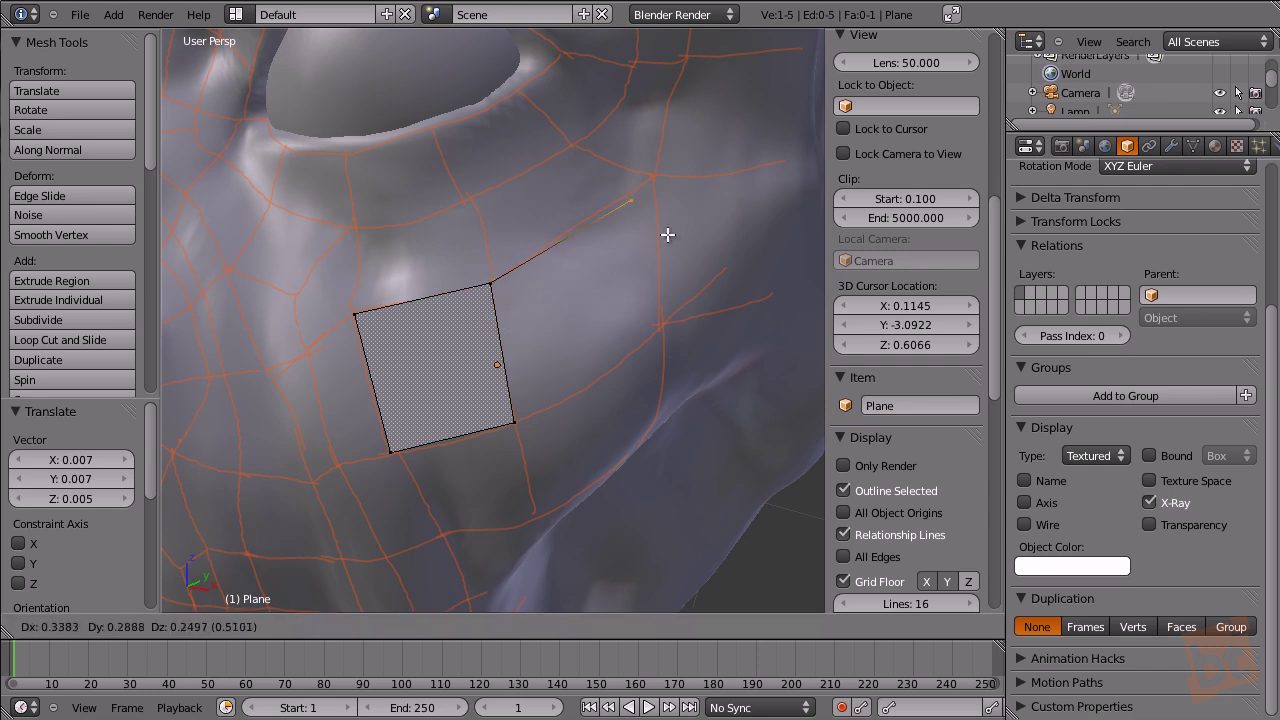
pyautogui.click(676, 222)
pyautogui.press('e')
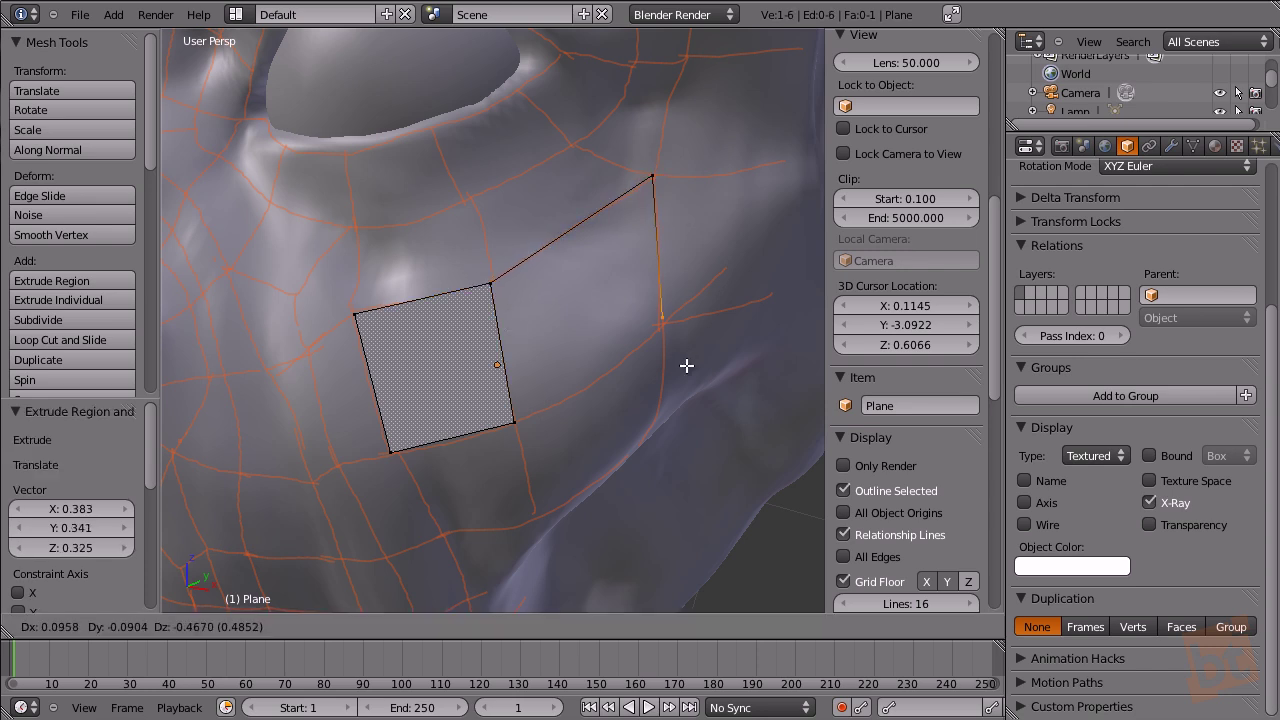
pyautogui.click(688, 371)
# Fill a face between the quad's outer edge and the two newly extruded vertices.
pyautogui.keyDown('shift'); pyautogui.rightClick(512, 421); pyautogui.keyUp('shift')
pyautogui.keyDown('shift'); pyautogui.rightClick(490, 285); pyautogui.keyUp('shift')
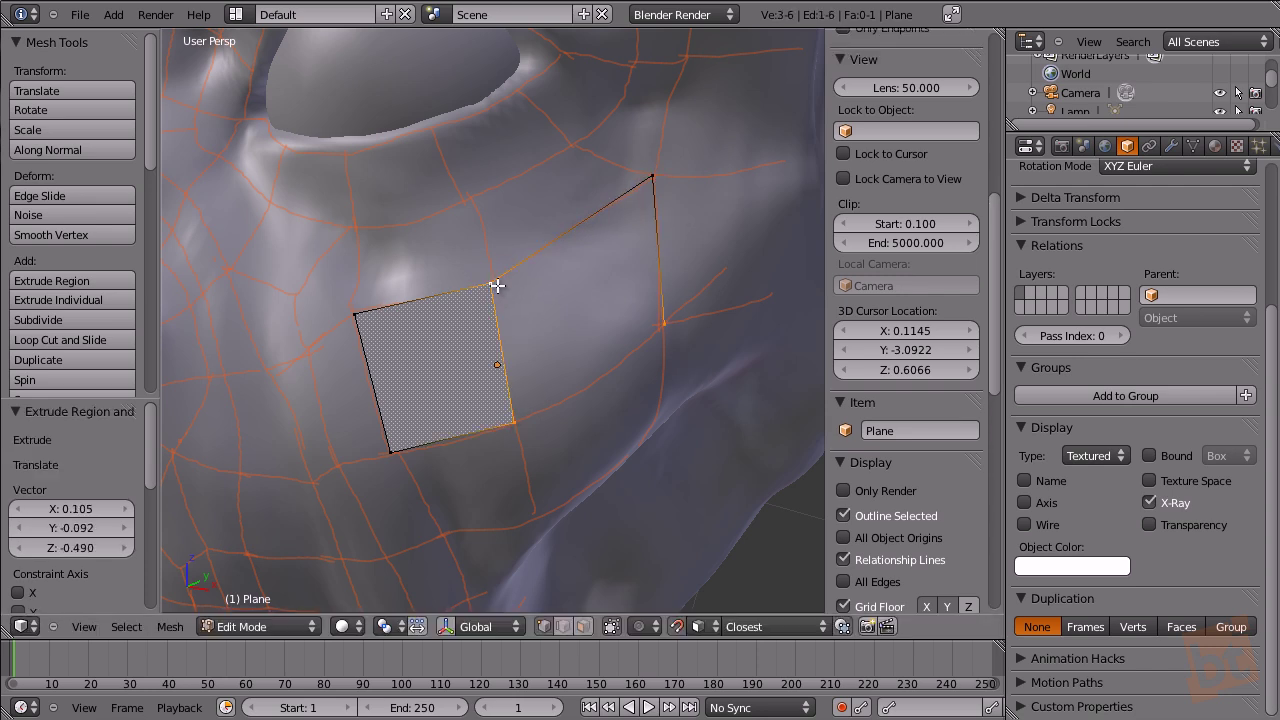
pyautogui.keyDown('shift'); pyautogui.rightClick(652, 176); pyautogui.keyUp('shift')
pyautogui.press('f')
# Extrude a chain of four vertices from the quad's upper inner corner, following the sketched lines toward the nose and back below.
pyautogui.moveTo(597, 303); pyautogui.dragTo(466, 298, button='middle')
pyautogui.rightClick(393, 340)
pyautogui.keyDown('shift'); pyautogui.moveTo(425, 338); pyautogui.dragTo(477, 321, button='middle'); pyautogui.keyUp('shift')
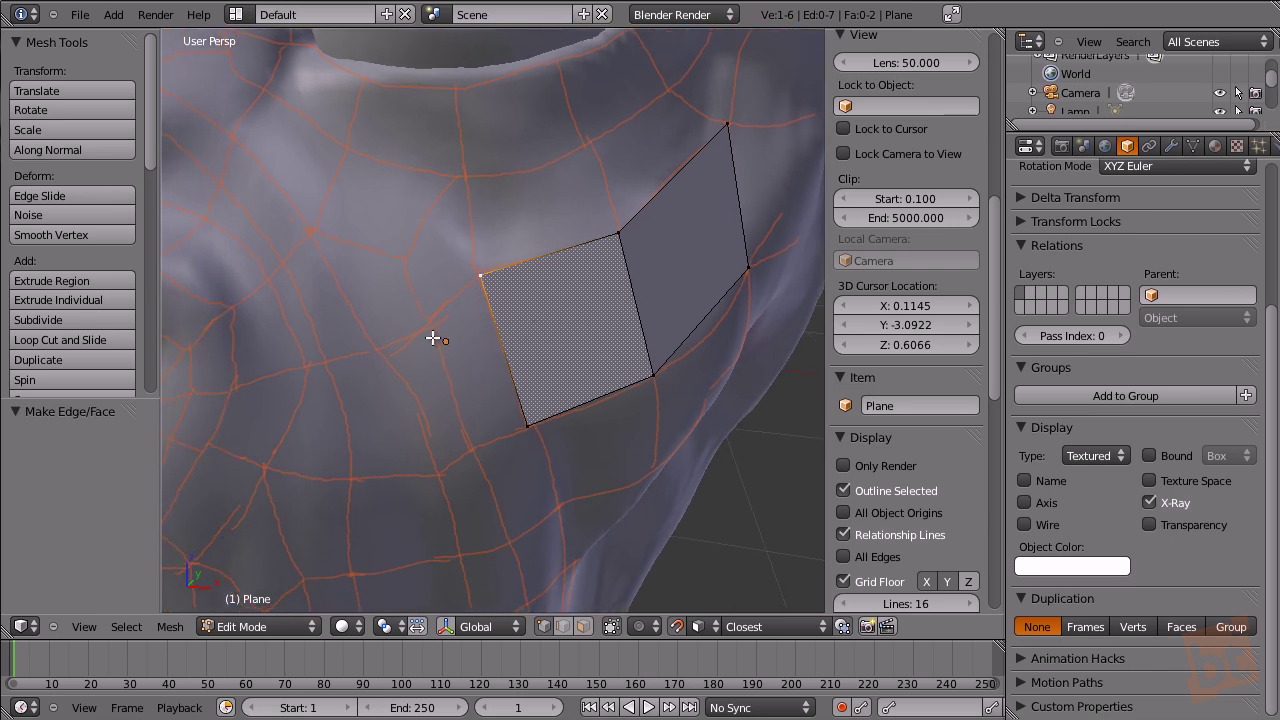
pyautogui.keyDown('ctrl'); pyautogui.click(430, 320); pyautogui.keyUp('ctrl')
pyautogui.keyDown('ctrl'); pyautogui.click(374, 345); pyautogui.keyUp('ctrl')
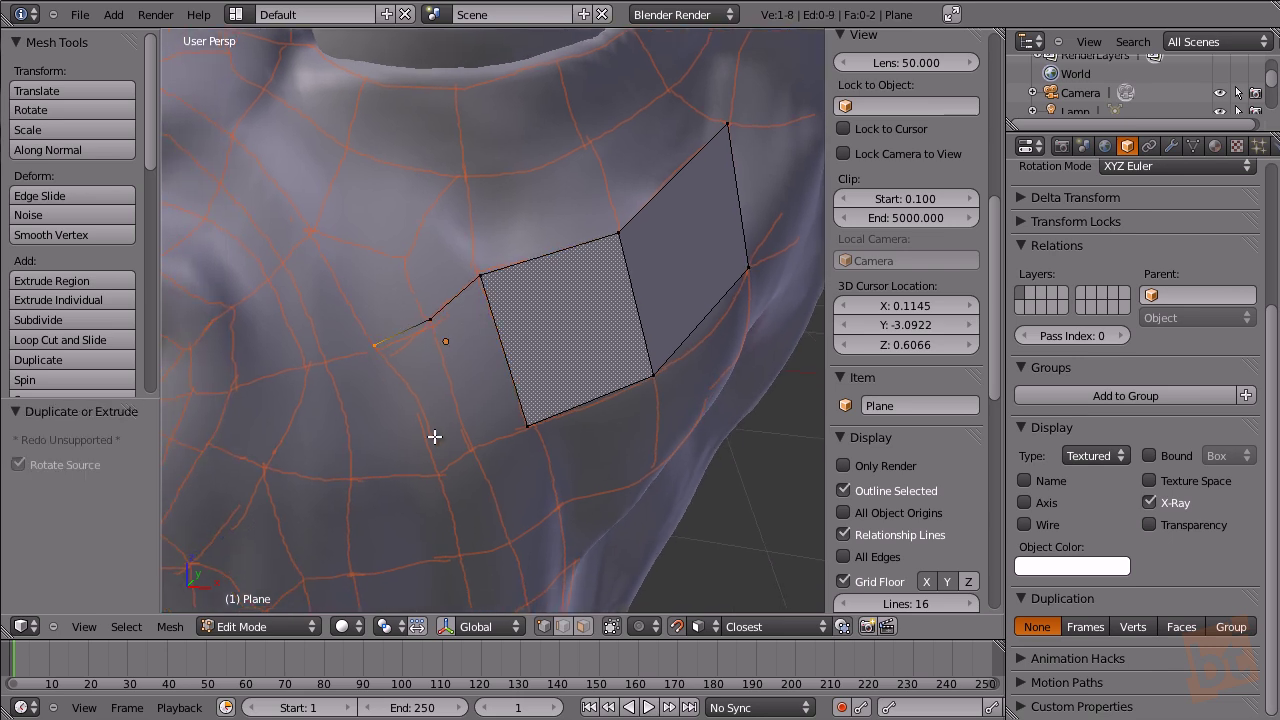
pyautogui.keyDown('ctrl'); pyautogui.click(437, 476); pyautogui.keyUp('ctrl')
pyautogui.keyDown('ctrl'); pyautogui.click(484, 454); pyautogui.keyUp('ctrl')
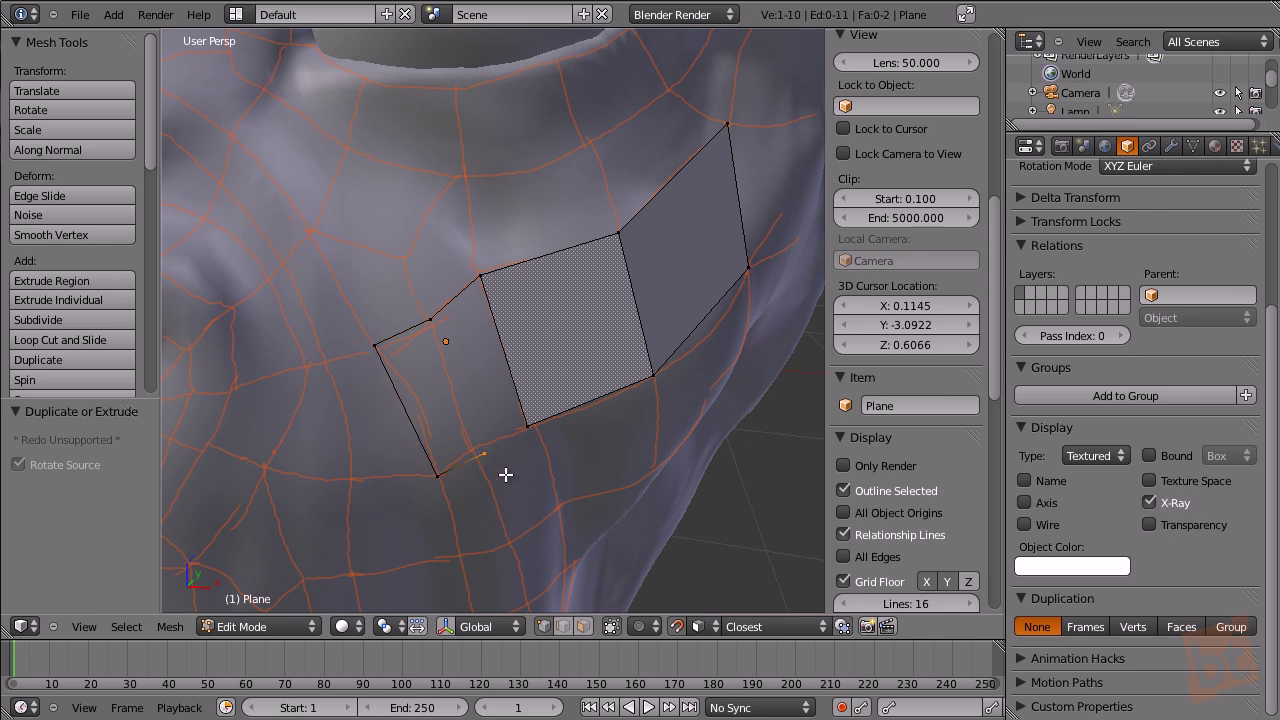
# Fill two faces between the new vertices to extend the cheek strip toward the nose.
pyautogui.keyDown('shift'); pyautogui.click(430, 319); pyautogui.keyUp('shift')
pyautogui.press('f')
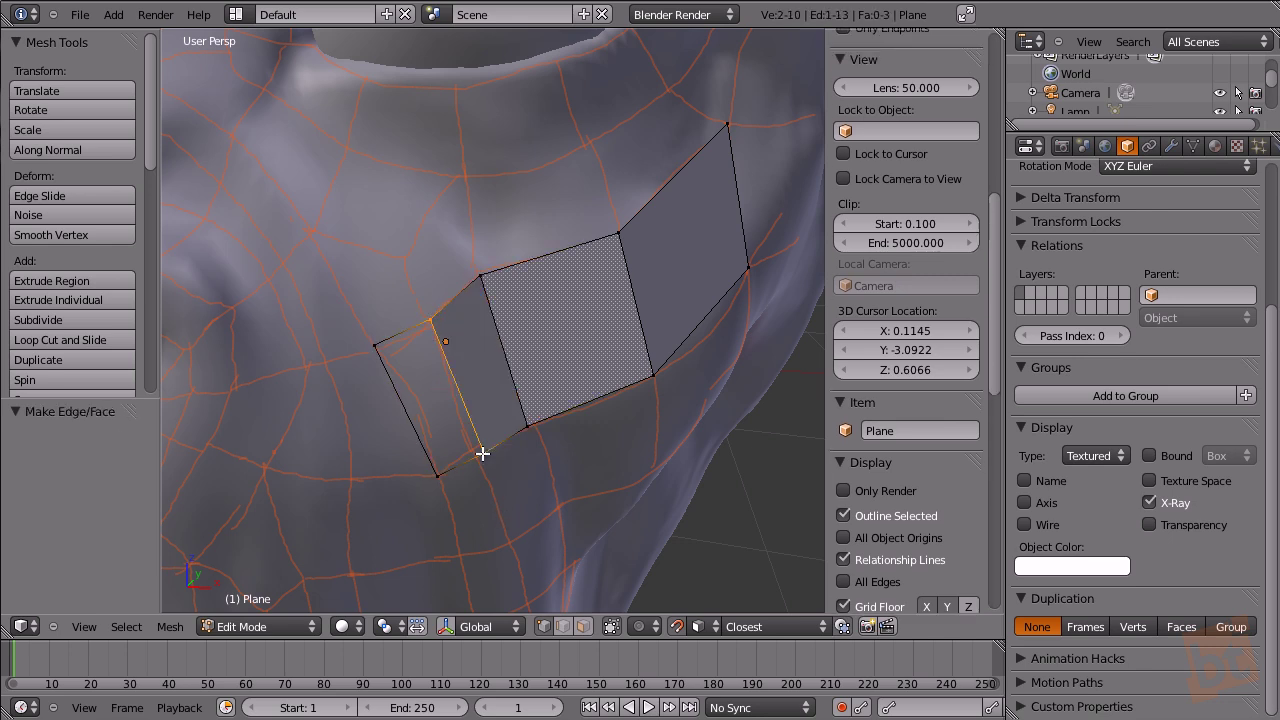
pyautogui.keyDown('shift'); pyautogui.rightClick(440, 475); pyautogui.keyUp('shift')
pyautogui.keyDown('shift'); pyautogui.rightClick(375, 340); pyautogui.keyUp('shift')
pyautogui.press('f')
# Extend the cheek strip toward the nose with a vertex chain along the sketched lines and fill its three quads.
pyautogui.moveTo(391, 415); pyautogui.dragTo(453, 405, button='middle')
pyautogui.rightClick(408, 337)
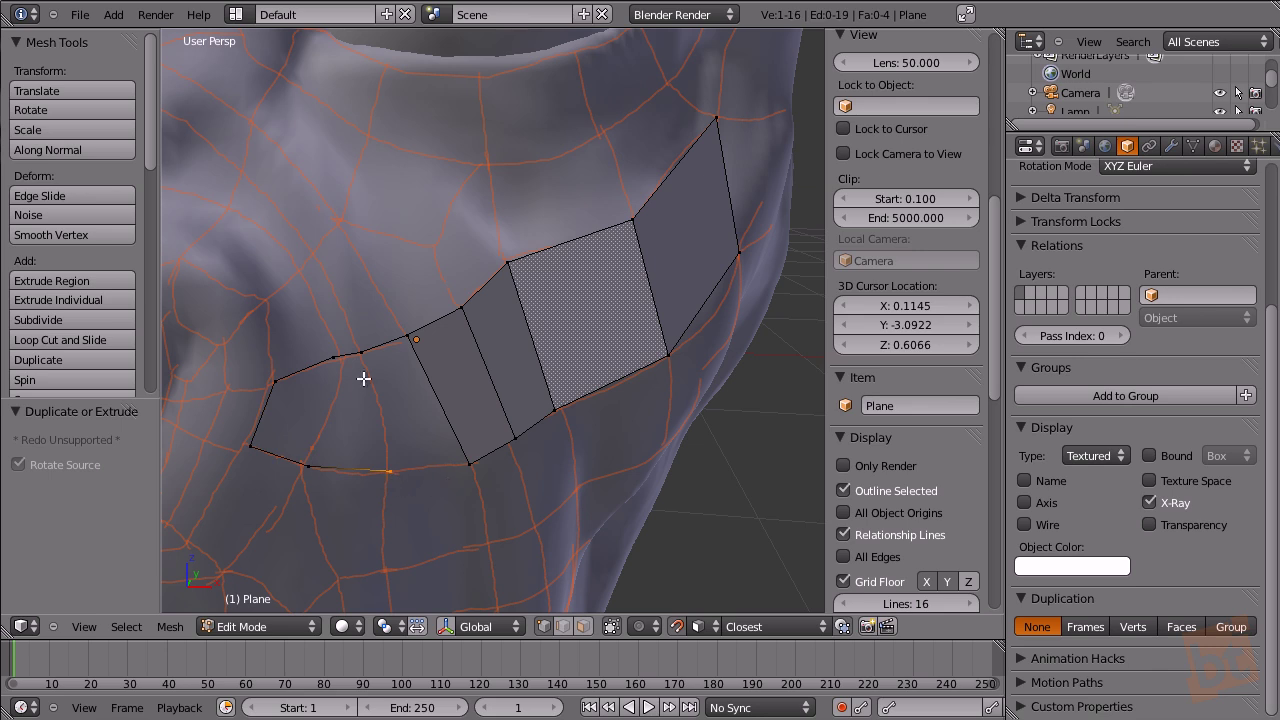
pyautogui.keyDown('shift'); pyautogui.rightClick(398, 332); pyautogui.keyUp('shift')
pyautogui.keyDown('shift'); pyautogui.rightClick(361, 353); pyautogui.keyUp('shift')
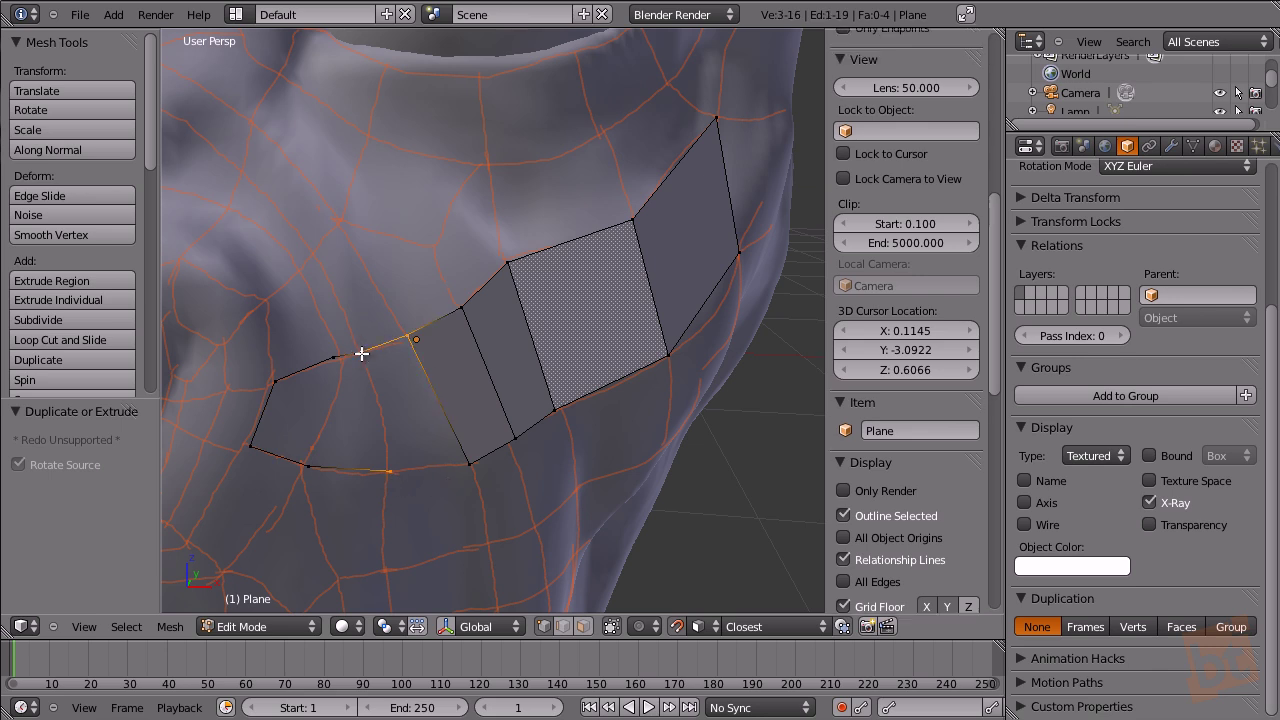
pyautogui.keyDown('shift'); pyautogui.rightClick(476, 462); pyautogui.keyUp('shift')
pyautogui.press('f')
pyautogui.rightClick(390, 470)
pyautogui.keyDown('shift'); pyautogui.rightClick(360, 341); pyautogui.keyUp('shift')
pyautogui.press('f')
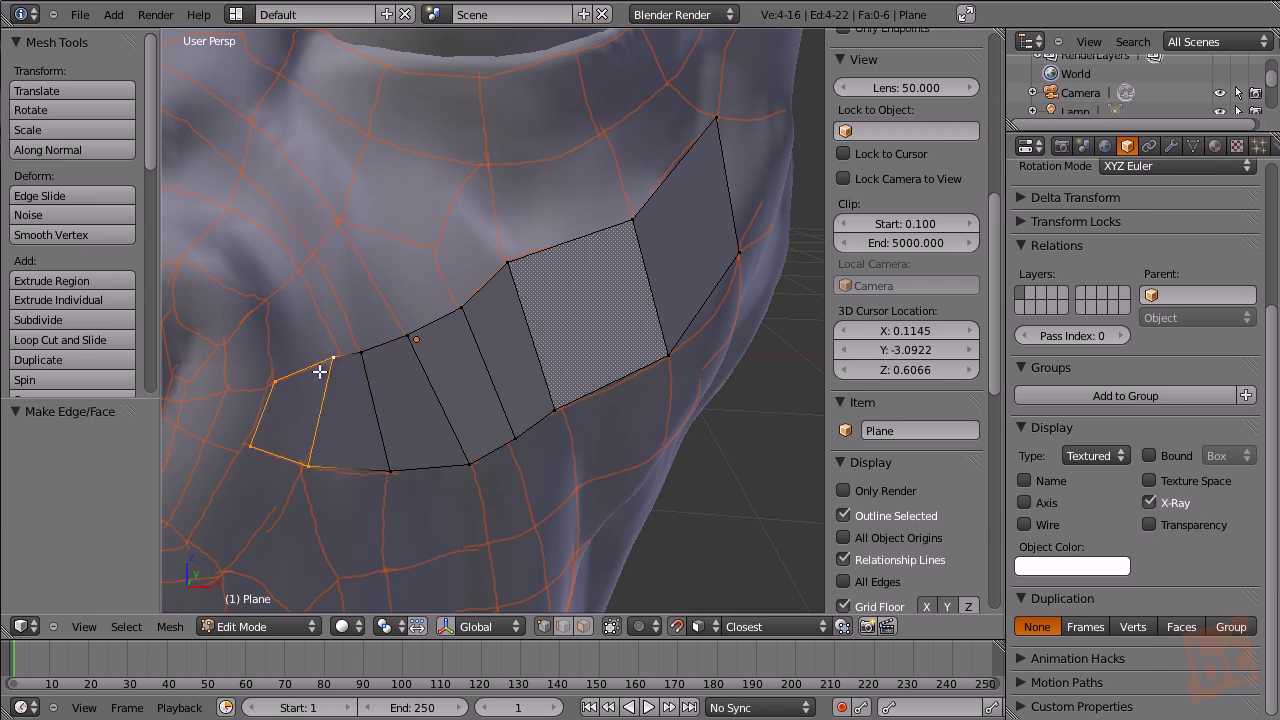
# Extrude four vertices upward from the strip's upper edge beside the nose, each along its own sketched line.
pyautogui.press('a')
pyautogui.moveTo(334, 414); pyautogui.dragTo(363, 457, button='middle')
pyautogui.hotkey('ctrl', 'Tab')
pyautogui.click(336, 440)
pyautogui.rightClick(306, 478)
pyautogui.press('e')
pyautogui.click(303, 403)
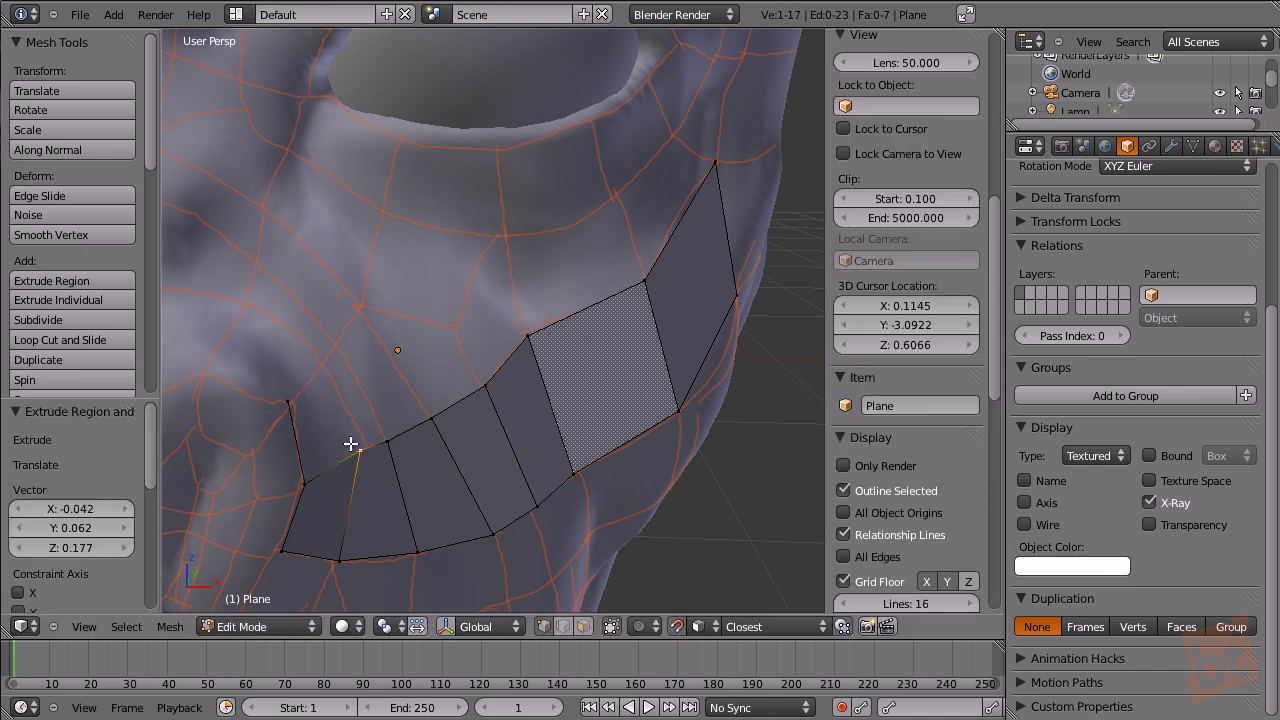
pyautogui.press('e')
pyautogui.click(332, 370)
pyautogui.press('e')
pyautogui.click(367, 356)
pyautogui.rightClick(430, 415)
pyautogui.press('e')
pyautogui.click(400, 356)
# Fill three faces between the four upward edges beside the nose.
pyautogui.hotkey('ctrl', 'Tab')
pyautogui.click(375, 403)
pyautogui.press('f')
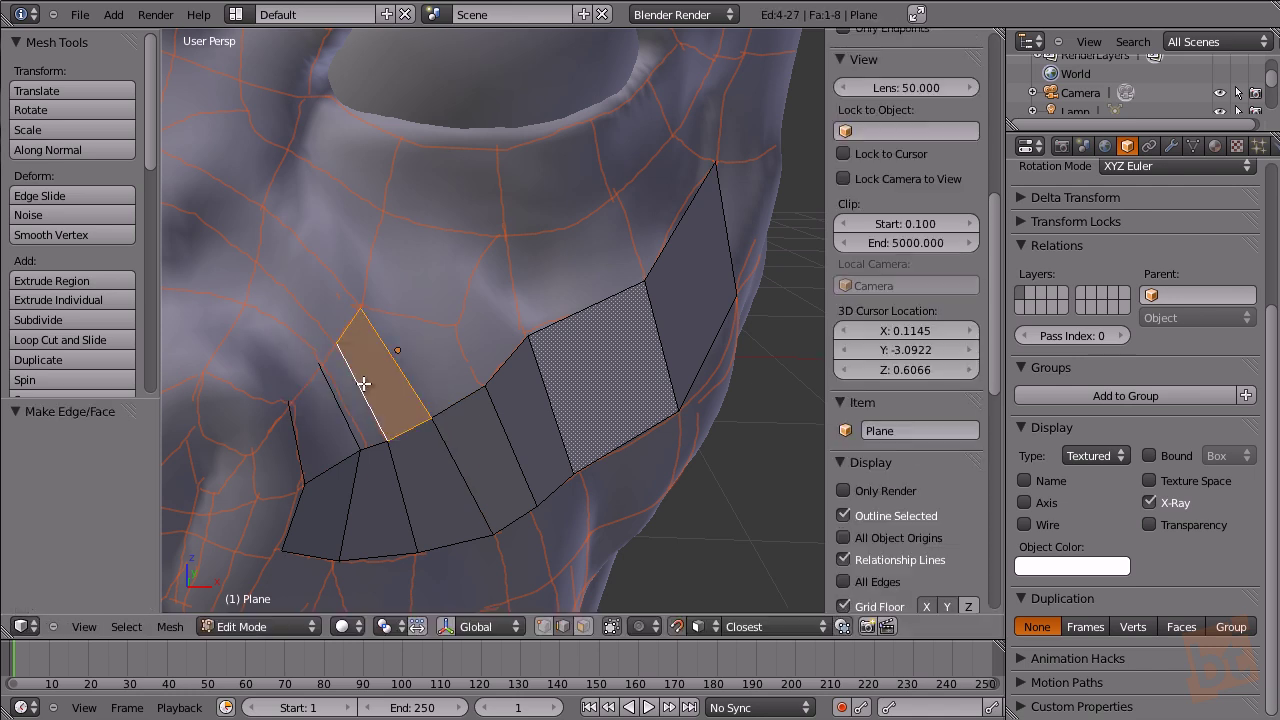
pyautogui.press('f')
pyautogui.press('f')
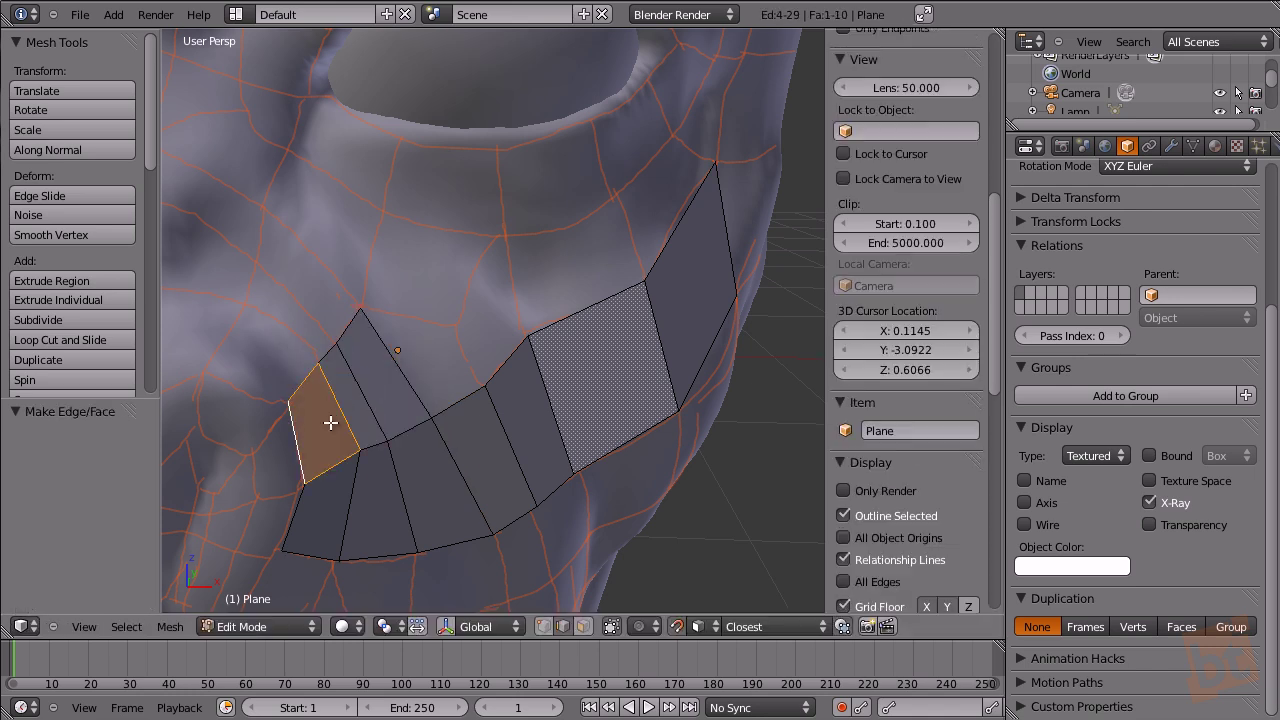
# Extrude the new patch's topmost vertex up toward the nose and continue a vertex chain down the sketched line.
pyautogui.moveTo(333, 423); pyautogui.dragTo(443, 357, button='middle')
pyautogui.hotkey('ctrl', 'Tab')
pyautogui.click(414, 334)
pyautogui.rightClick(432, 337)
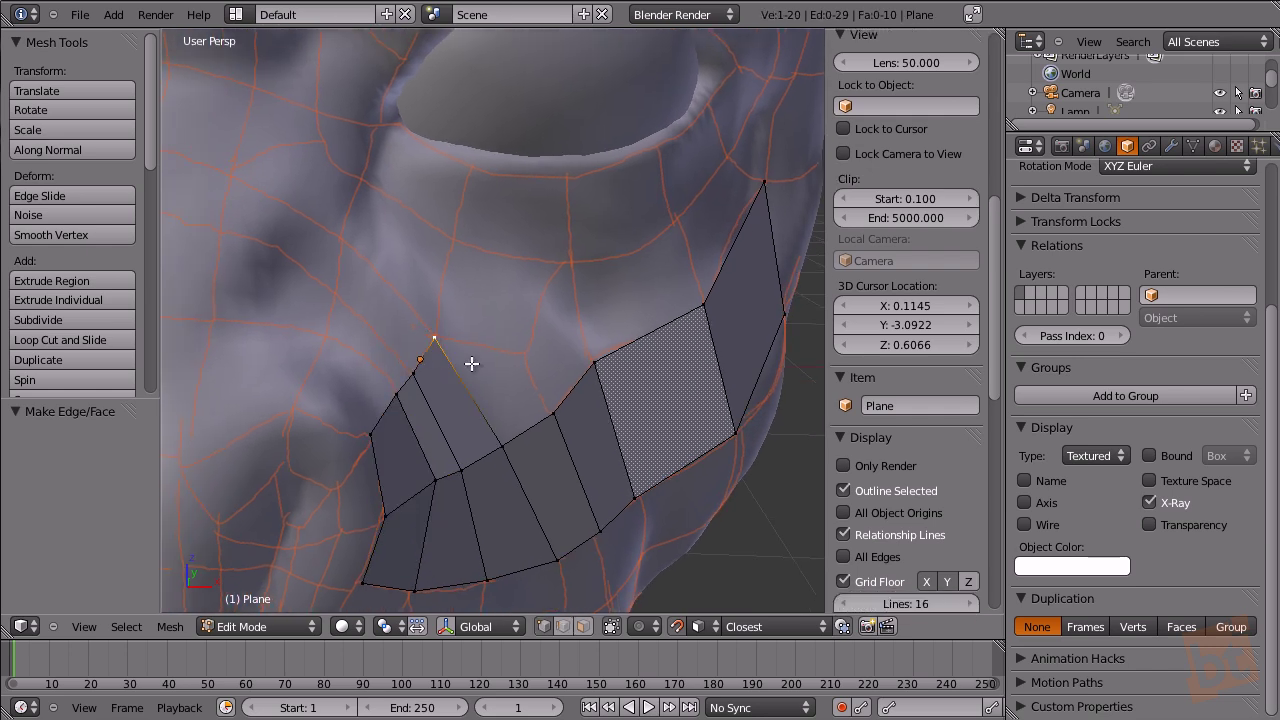
pyautogui.press('e')
pyautogui.click(353, 293)
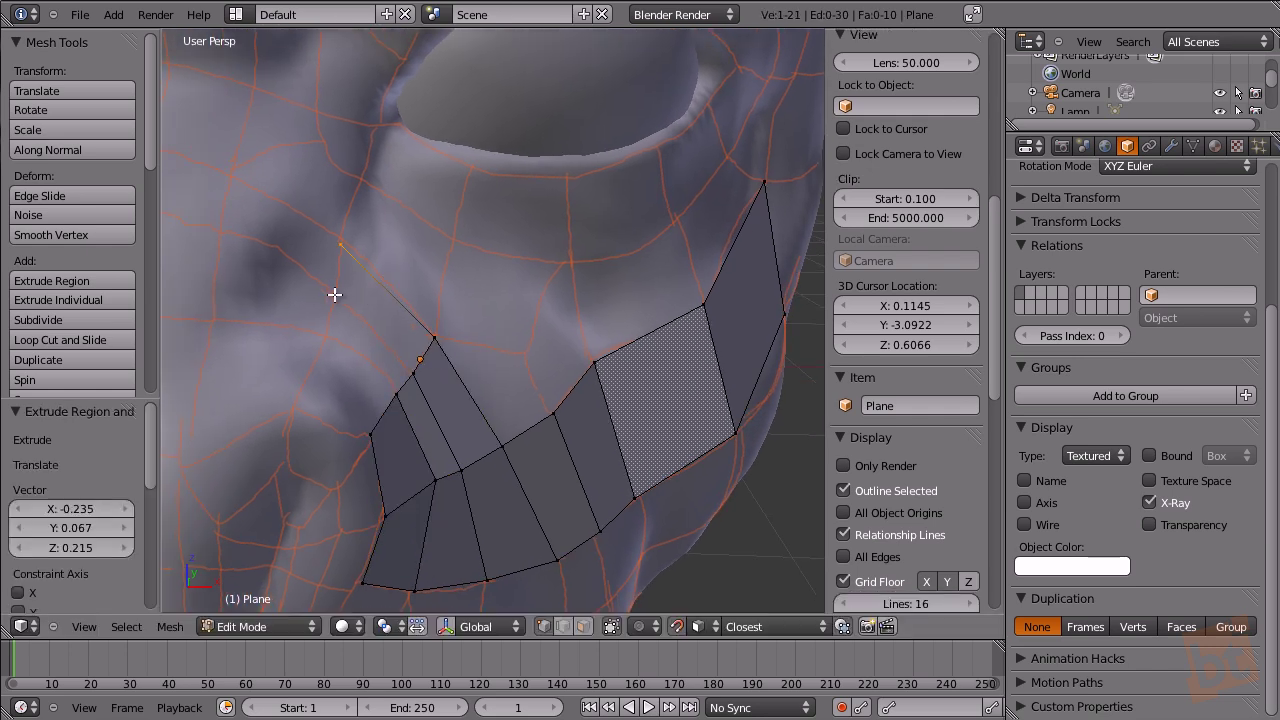
pyautogui.keyDown('ctrl'); pyautogui.rightClick(334, 294); pyautogui.keyUp('ctrl')
pyautogui.keyDown('ctrl'); pyautogui.rightClick(325, 333); pyautogui.keyUp('ctrl')
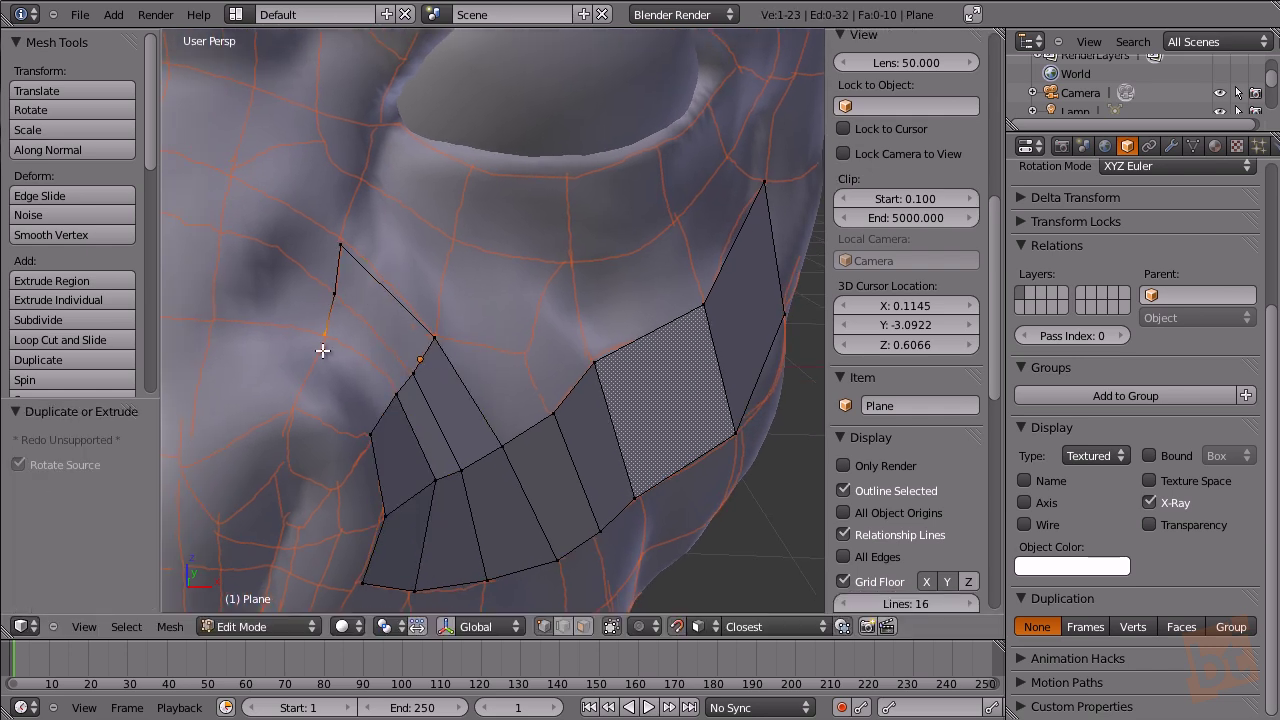
# Fill three faces between the side-of-nose vertex chain and the patch next to it.
pyautogui.keyDown('shift'); pyautogui.rightClick(389, 403); pyautogui.keyUp('shift')
pyautogui.keyDown('shift'); pyautogui.rightClick(402, 372); pyautogui.keyUp('shift')
pyautogui.press('f')
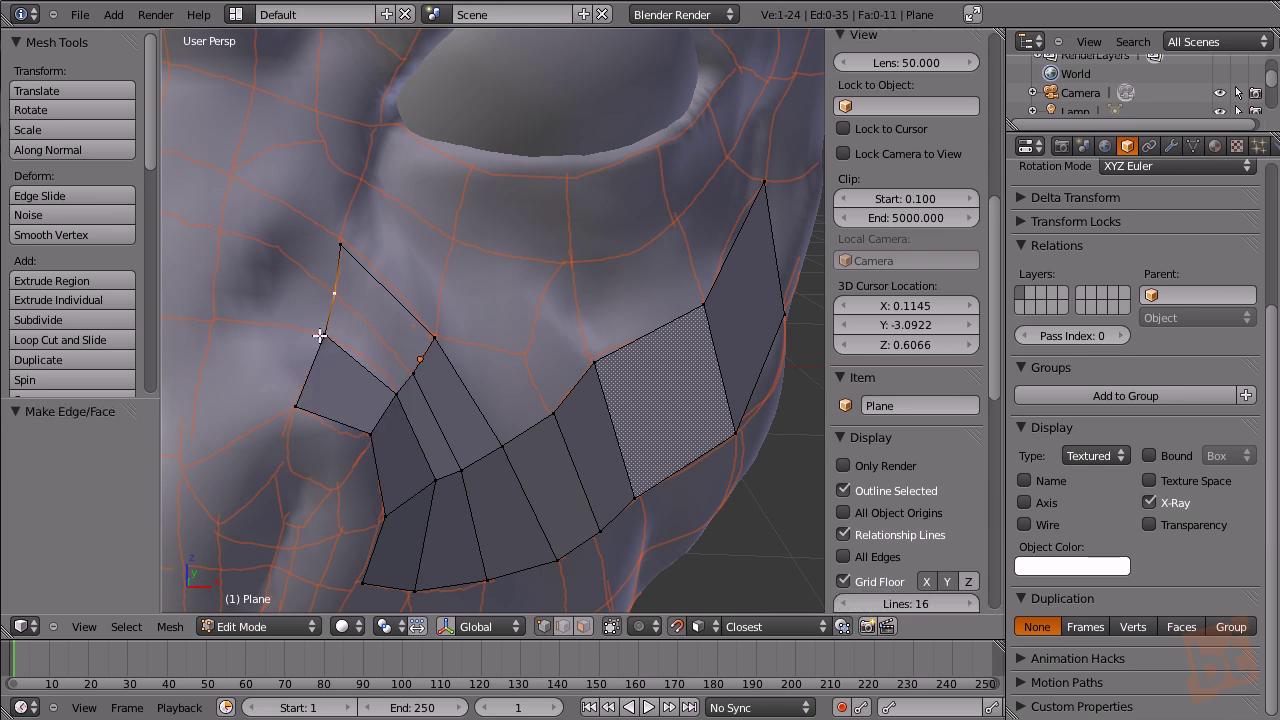
pyautogui.press('f')
pyautogui.press('a')
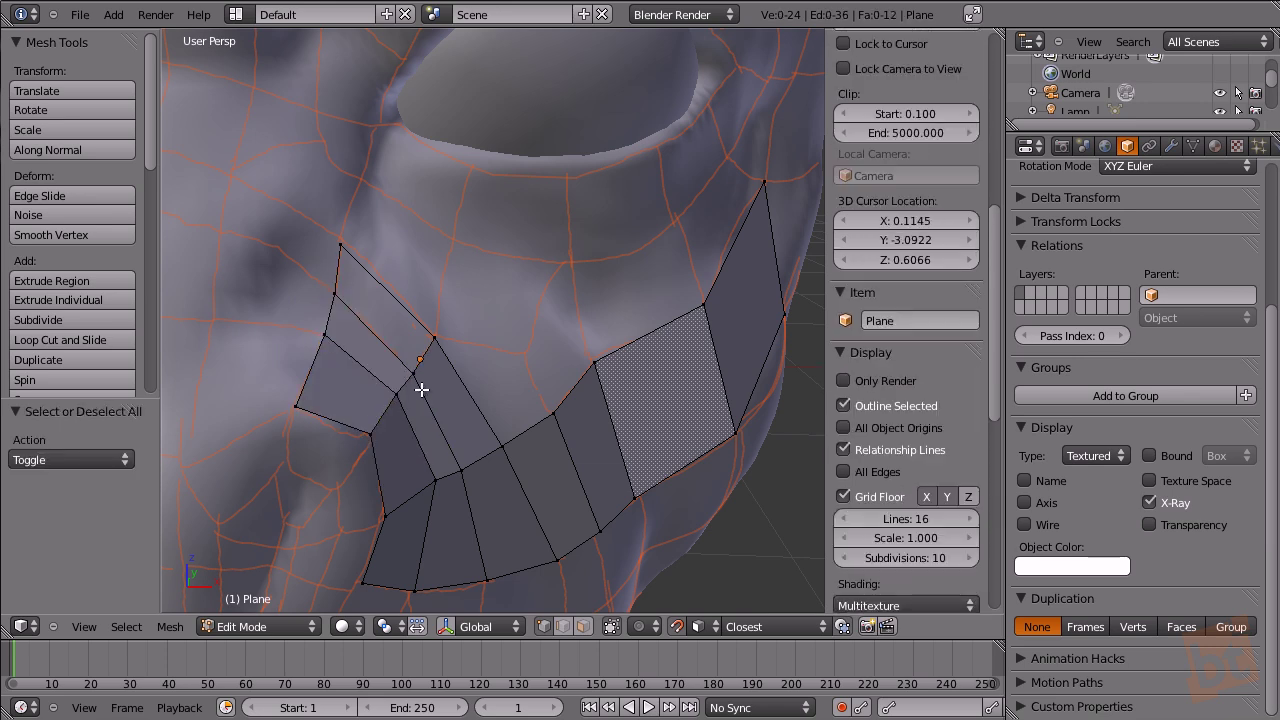
pyautogui.moveTo(306, 276)
pyautogui.keyDown('ctrl'); pyautogui.mouseDown()
pyautogui.moveTo(423, 280)
pyautogui.moveTo(457, 333)
pyautogui.mouseUp(); pyautogui.keyUp('ctrl')
pyautogui.press('f')
pyautogui.press('a')
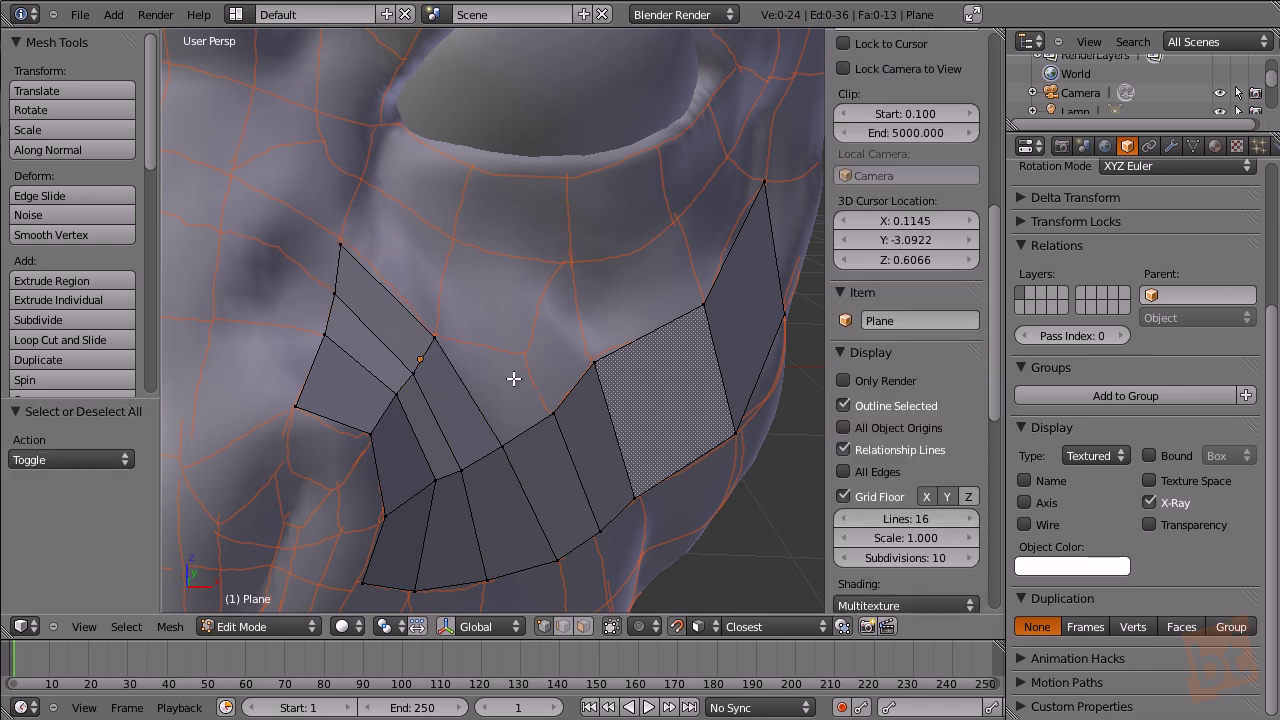
# Extrude the nose patch's upper corner outward to the next sketched intersection and fill the quad down to the cheek strip.
pyautogui.moveTo(517, 389); pyautogui.dragTo(430, 372, button='middle')
pyautogui.rightClick(369, 328)
pyautogui.press('e')
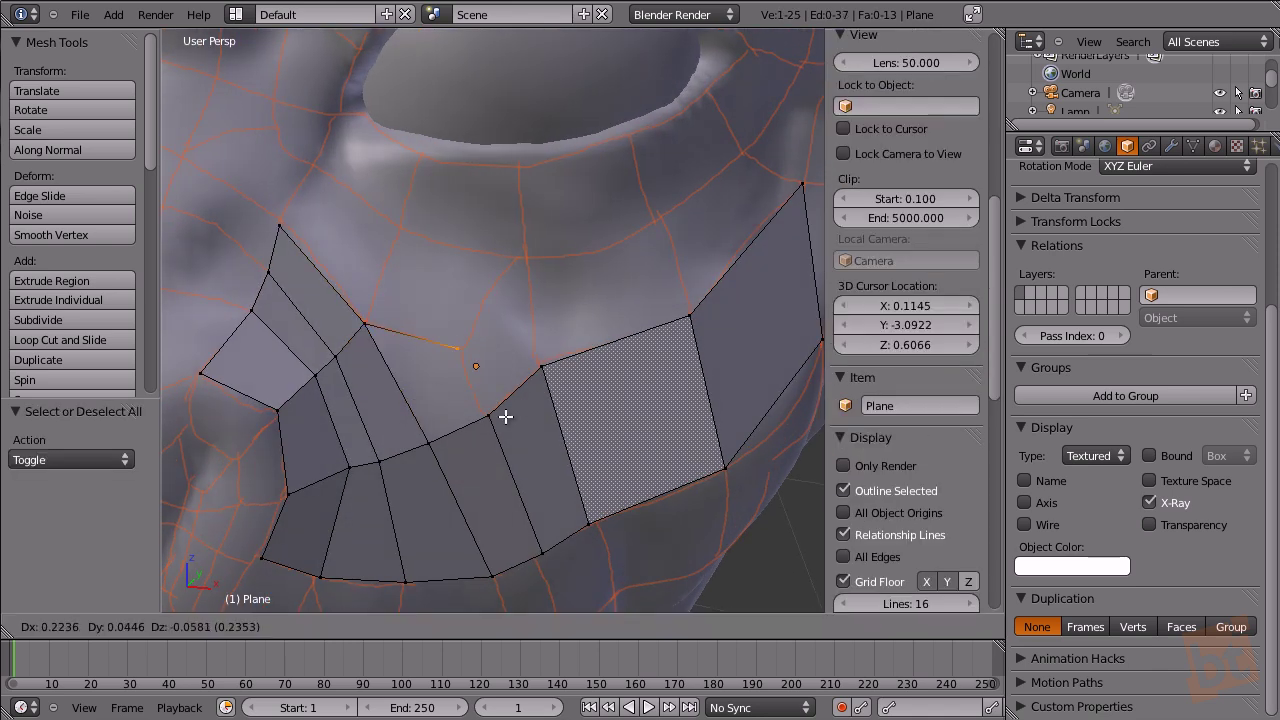
pyautogui.click(505, 419)
pyautogui.keyDown('shift'); pyautogui.rightClick(492, 418); pyautogui.keyUp('shift')
pyautogui.keyDown('shift'); pyautogui.rightClick(423, 442); pyautogui.keyUp('shift')
pyautogui.keyDown('shift'); pyautogui.rightClick(364, 328); pyautogui.keyUp('shift')
pyautogui.press('f')
# Extrude the new cheek vertex up to the sketched intersection below the eye and fill the quad to the strip's corner.
pyautogui.moveTo(418, 354); pyautogui.dragTo(466, 331, button='middle')
pyautogui.rightClick(460, 347)
pyautogui.press('e')
pyautogui.click(586, 265)
pyautogui.keyDown('shift'); pyautogui.rightClick(548, 374); pyautogui.keyUp('shift')
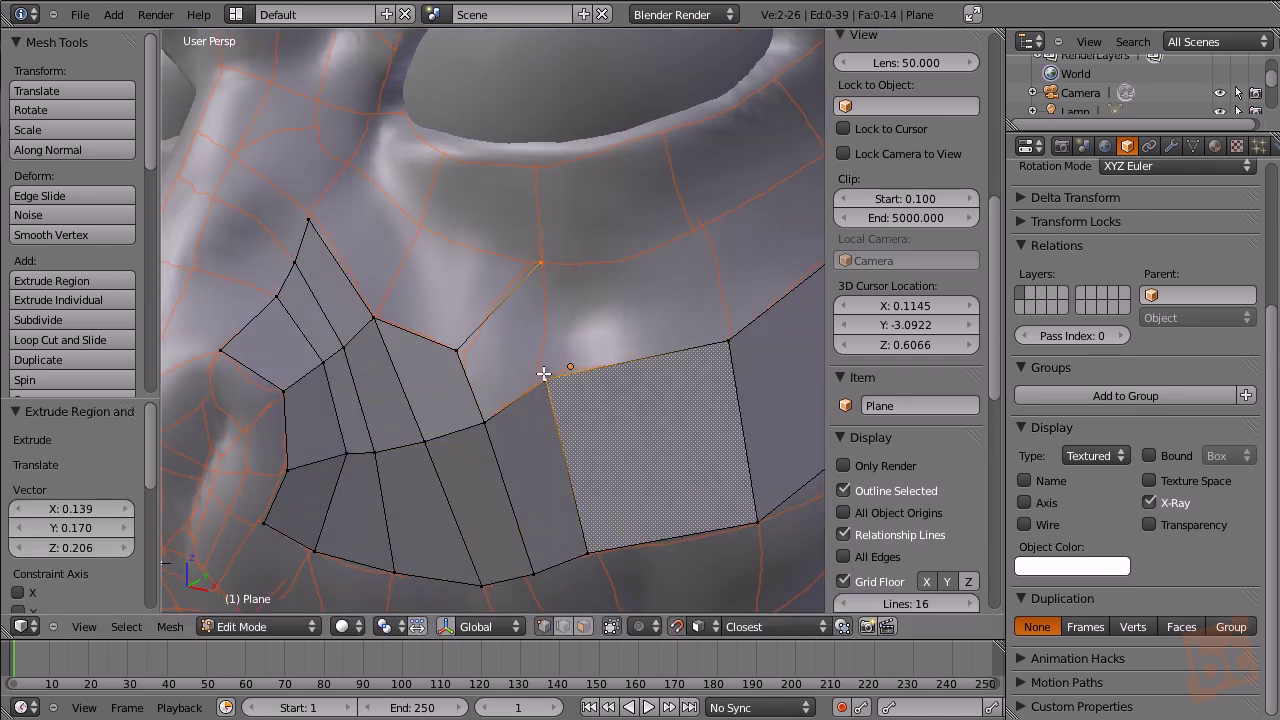
pyautogui.keyDown('shift'); pyautogui.rightClick(492, 414); pyautogui.keyUp('shift')
pyautogui.keyDown('shift'); pyautogui.rightClick(462, 355); pyautogui.keyUp('shift')
pyautogui.press('f')
# Extrude the nose patch's corner vertex up toward the eye and fill the quad with the vertex below the eye.
pyautogui.rightClick(371, 319)
pyautogui.press('e')
pyautogui.click(464, 255)
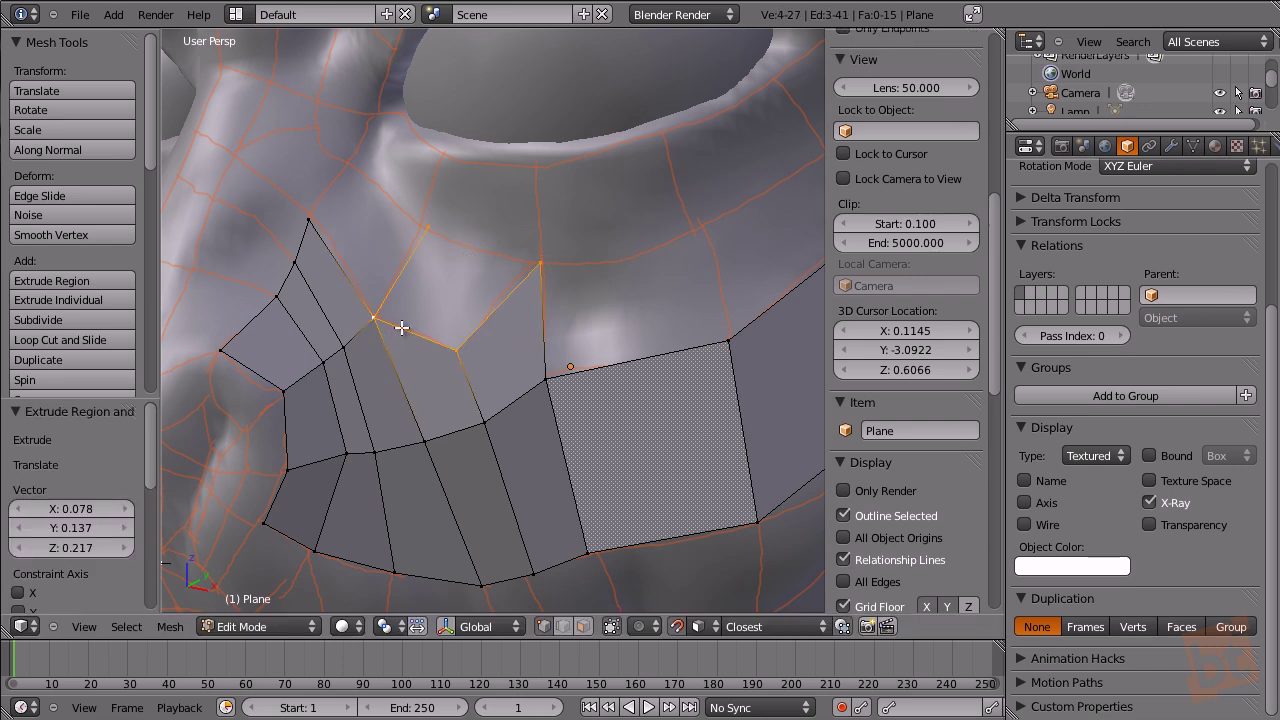
pyautogui.press('f')
# Reposition the new under-eye vertex, extrude it toward the nose, and fill the quad to the side-of-nose patch.
pyautogui.moveTo(409, 317); pyautogui.dragTo(453, 330, button='middle')
pyautogui.rightClick(433, 281)
pyautogui.press('g')
pyautogui.click(440, 278)
pyautogui.press('e')
pyautogui.click(367, 318)
pyautogui.keyDown('shift'); pyautogui.rightClick(443, 329); pyautogui.keyUp('shift')
pyautogui.press('f')
# Extrude two vertices along the eye's inner corner and lower rim, and fill the quad beneath them.
pyautogui.rightClick(386, 257)
pyautogui.press('e')
pyautogui.click(419, 204)
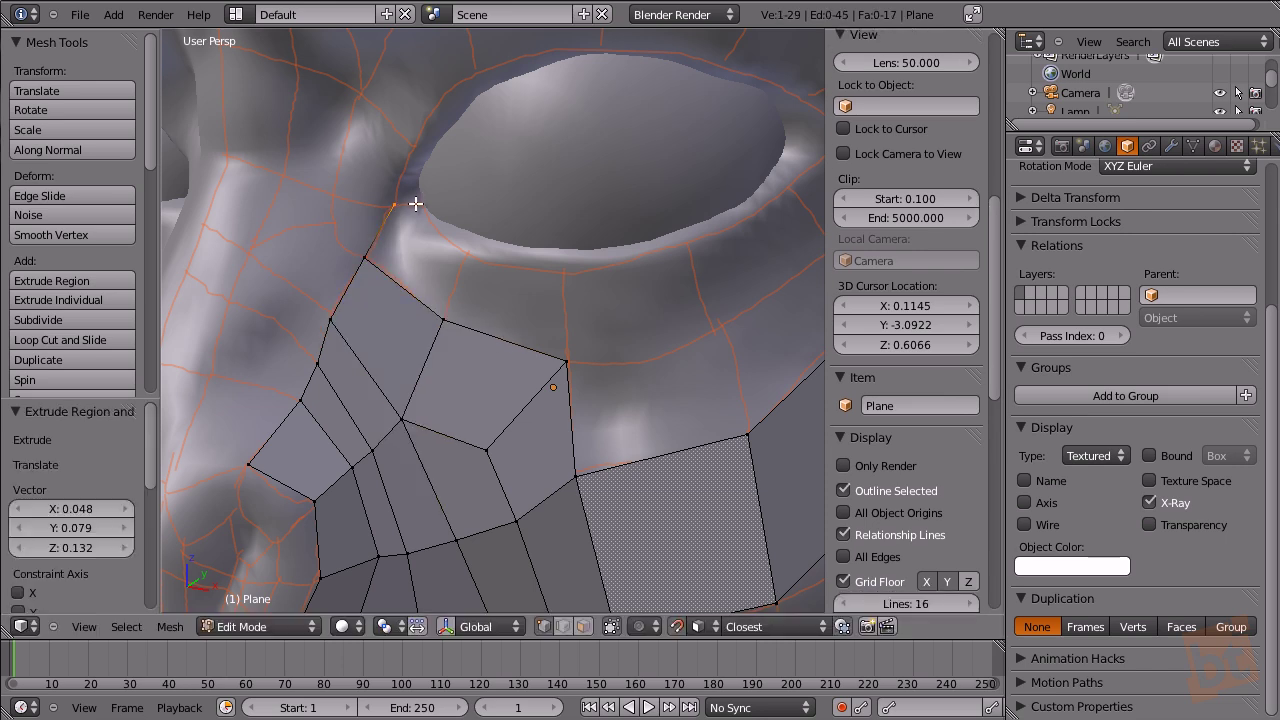
pyautogui.press('e')
pyautogui.click(488, 257)
pyautogui.keyDown('shift'); pyautogui.rightClick(456, 308); pyautogui.keyUp('shift')
pyautogui.keyDown('shift'); pyautogui.rightClick(363, 244); pyautogui.keyUp('shift')
pyautogui.keyDown('shift'); pyautogui.rightClick(397, 195); pyautogui.keyUp('shift')
pyautogui.press('f')
# Extrude the lower-rim vertex along the lower eyelid to the next sketched line and fill the quad below it.
pyautogui.rightClick(526, 297)
pyautogui.press('e')
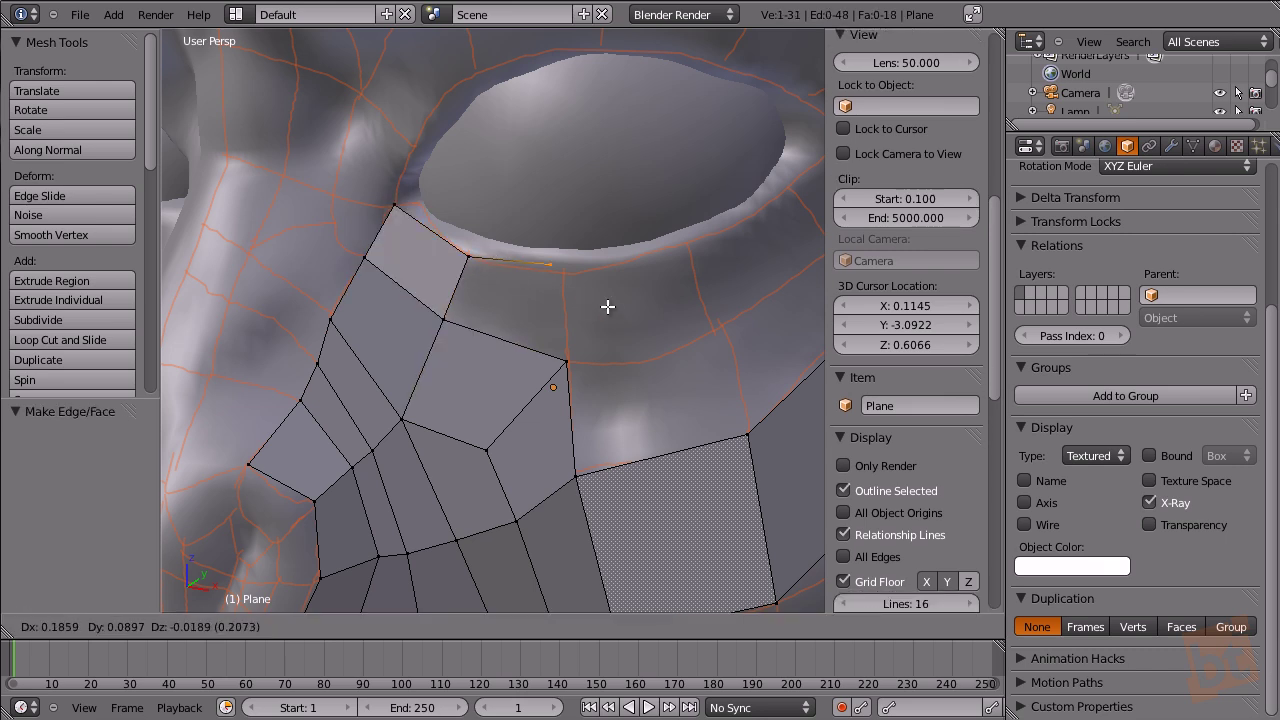
pyautogui.click(626, 314)
pyautogui.keyDown('shift'); pyautogui.rightClick(580, 358); pyautogui.keyUp('shift')
pyautogui.keyDown('shift'); pyautogui.rightClick(429, 329); pyautogui.keyUp('shift')
pyautogui.keyDown('shift'); pyautogui.rightClick(460, 263); pyautogui.keyUp('shift')
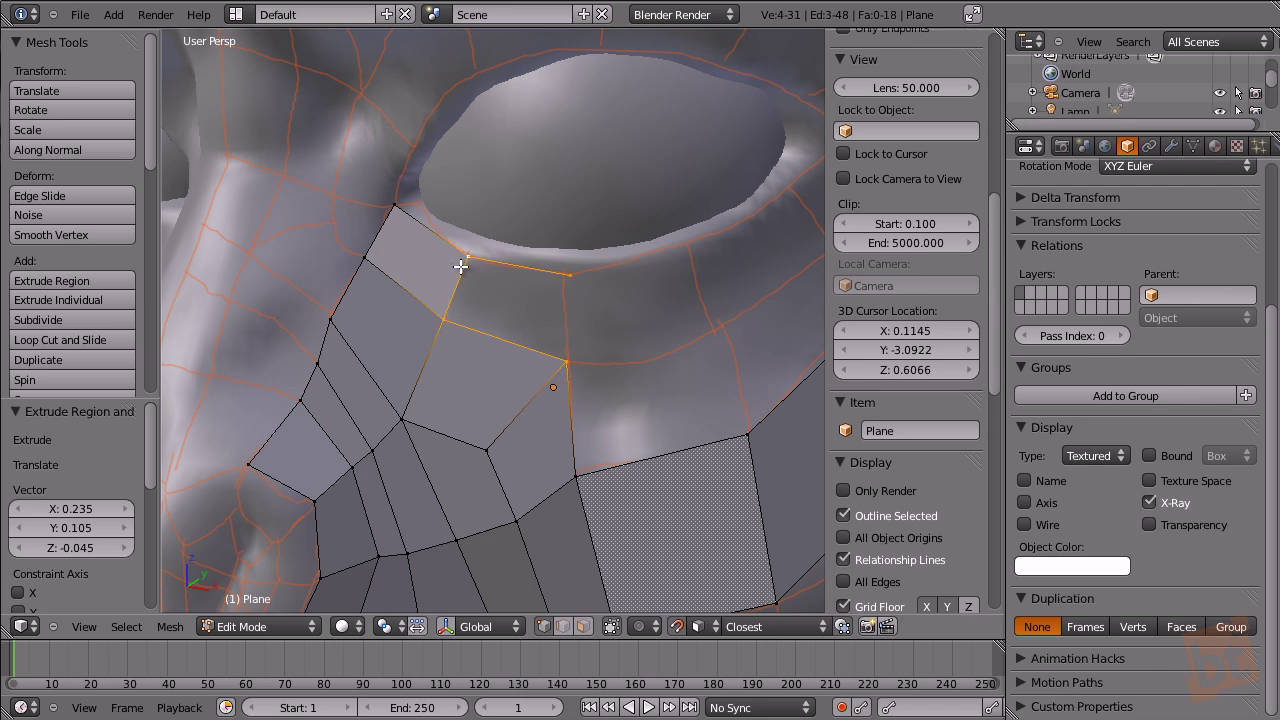
pyautogui.press('f')
# Trace a vertex chain around the eye opening from the lower eyelid and connect it to the inner corner vertex.
pyautogui.moveTo(603, 306); pyautogui.dragTo(505, 342, button='middle')
pyautogui.rightClick(505, 342)
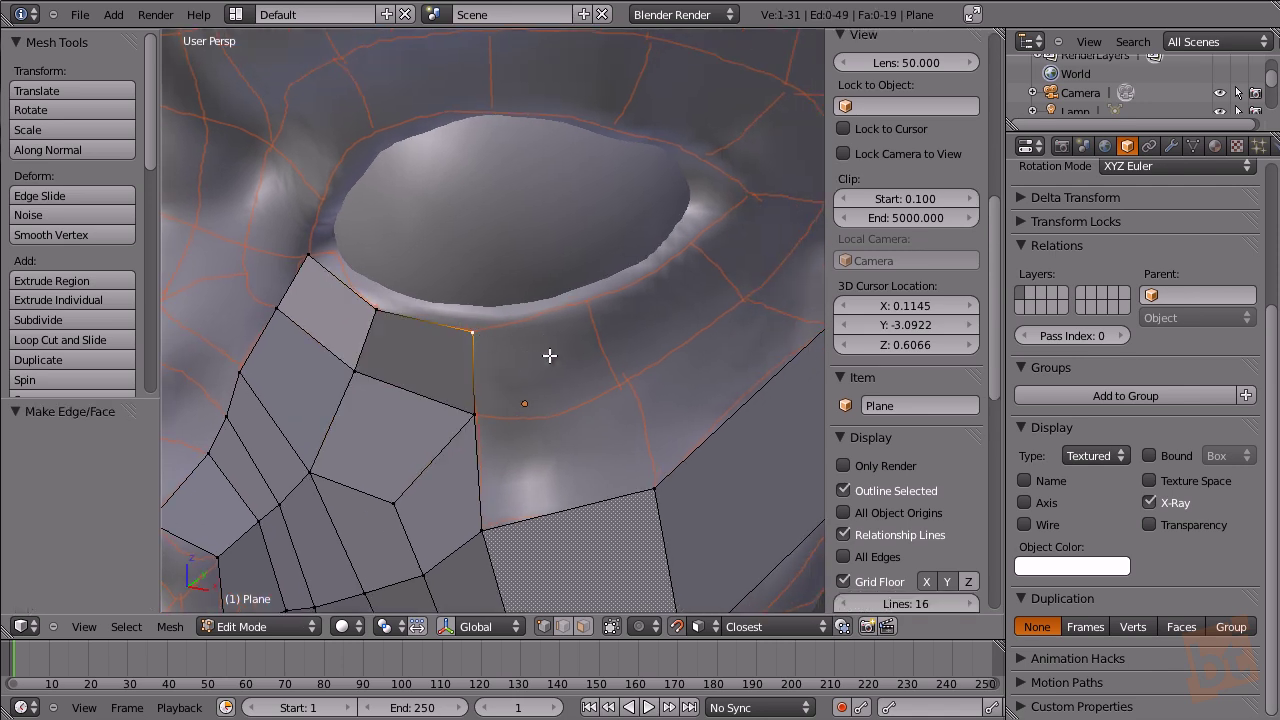
pyautogui.keyDown('ctrl'); pyautogui.click(587, 306); pyautogui.keyUp('ctrl')
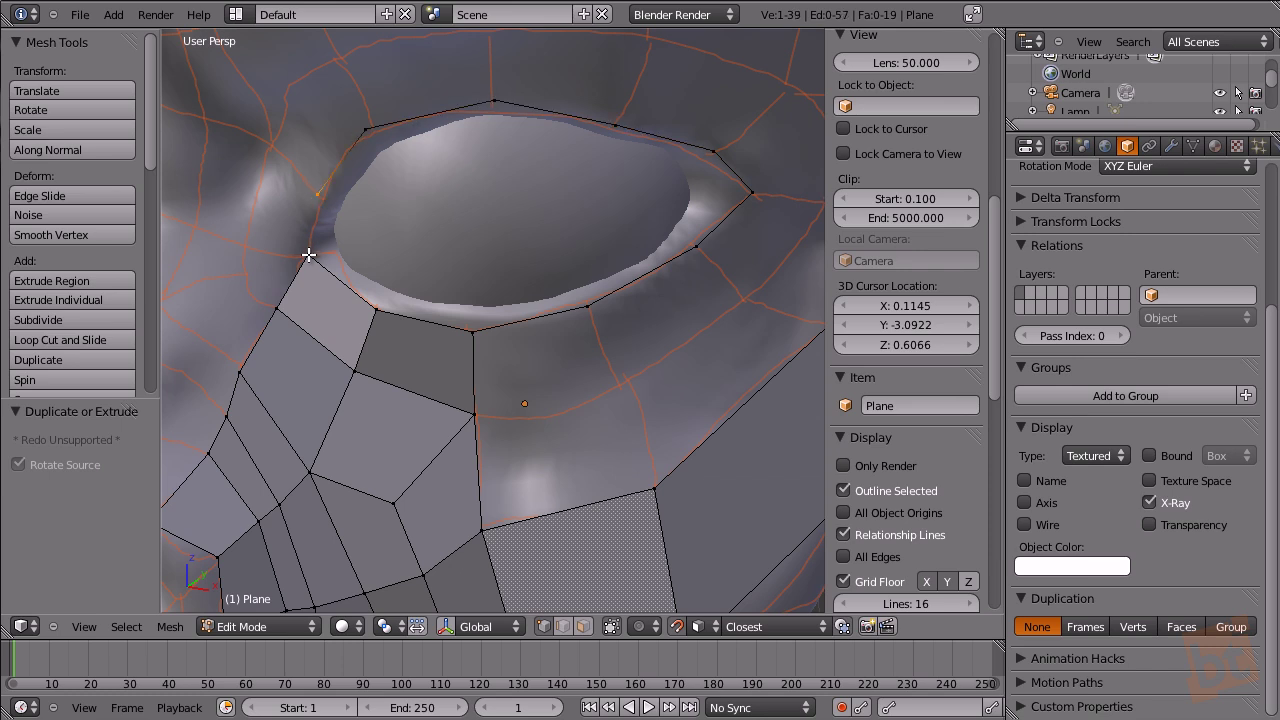
pyautogui.press('f')
# Extrude vertices outward from the eye loop to the surrounding sketched ring, over the upper lid and around the outer corner.
pyautogui.rightClick(325, 202)
pyautogui.press('e')
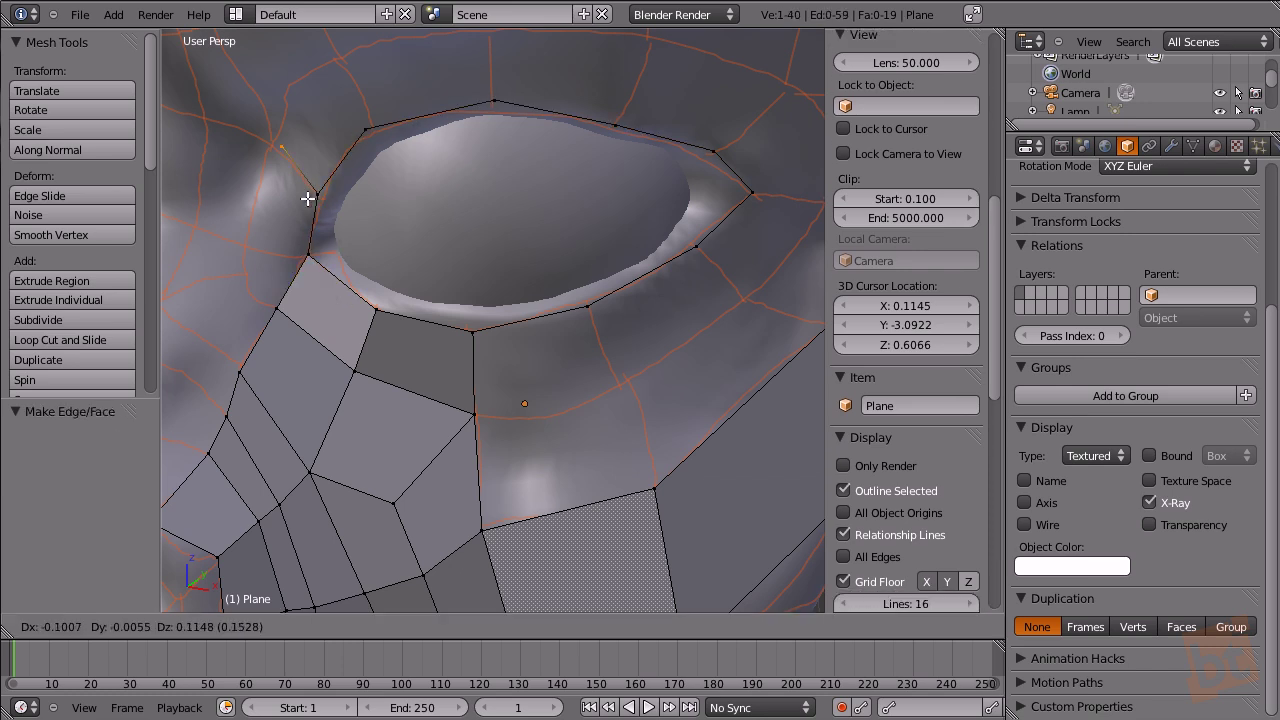
pyautogui.click(300, 207)
pyautogui.rightClick(361, 130)
pyautogui.keyDown('ctrl'); pyautogui.rightClick(347, 57); pyautogui.keyUp('ctrl')
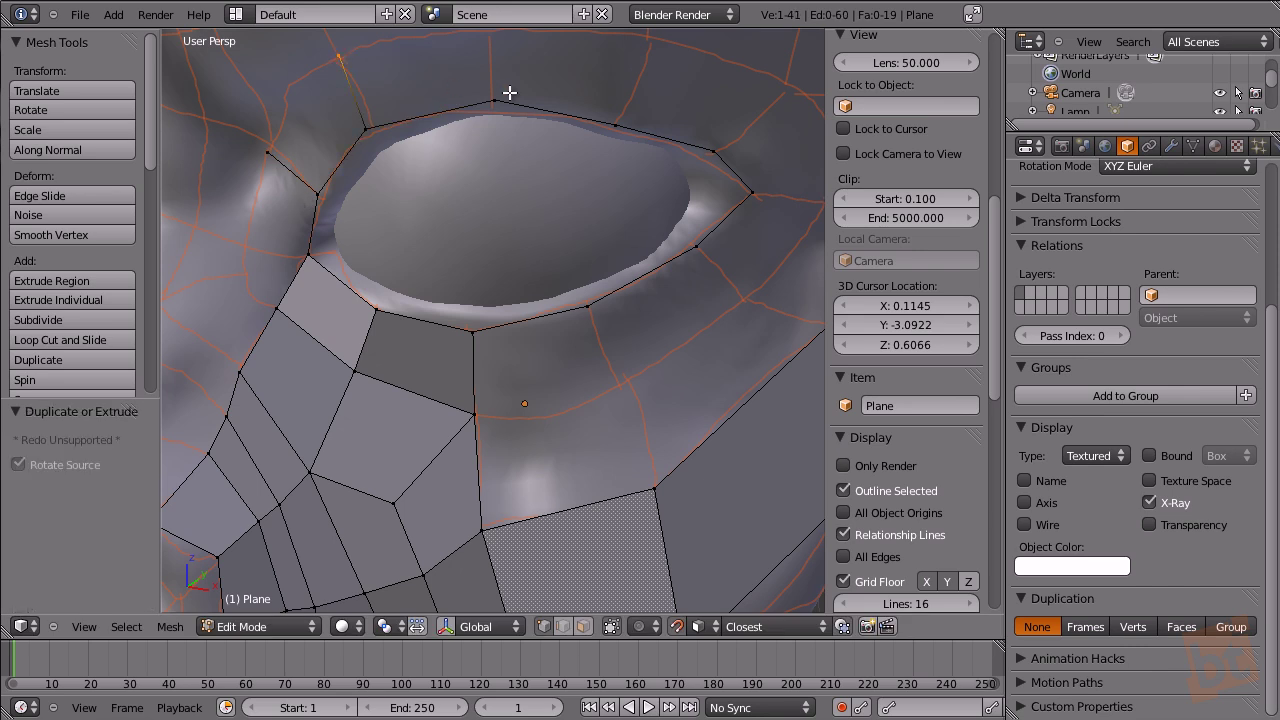
pyautogui.keyDown('shift'); pyautogui.moveTo(541, 94); pyautogui.dragTo(509, 154, button='middle'); pyautogui.keyUp('shift')
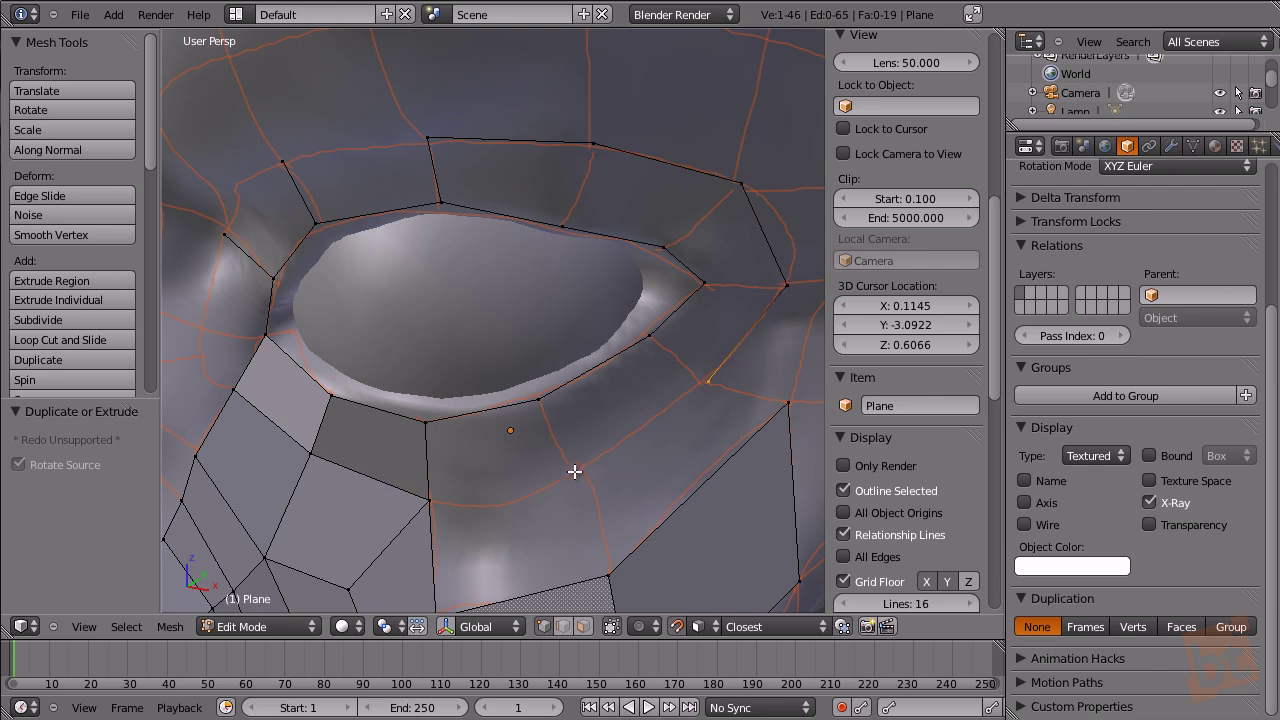
# Fill the eye ring's faces from below the lower eyelid around to the outer corner.
pyautogui.keyDown('shift'); pyautogui.rightClick(428, 500); pyautogui.keyUp('shift')
pyautogui.keyDown('shift'); pyautogui.rightClick(423, 438); pyautogui.keyUp('shift')
pyautogui.keyDown('shift'); pyautogui.rightClick(536, 401); pyautogui.keyUp('shift')
pyautogui.press('f')
pyautogui.hotkey('ctrl', 'Tab')
pyautogui.click(536, 461)
pyautogui.rightClick(634, 406)
pyautogui.rightClick(678, 317)
pyautogui.press('f')
pyautogui.rightClick(692, 279)
pyautogui.keyDown('shift'); pyautogui.rightClick(759, 228); pyautogui.keyUp('shift')
pyautogui.press('f')
# Fill the eye ring's faces above the upper eyelid, from the outer corner to the inner brow.
pyautogui.rightClick(695, 175)
pyautogui.keyDown('shift'); pyautogui.rightClick(611, 254); pyautogui.keyUp('shift')
pyautogui.press('f')
pyautogui.rightClick(536, 146)
pyautogui.keyDown('shift'); pyautogui.rightClick(510, 226); pyautogui.keyUp('shift')
pyautogui.press('f')
pyautogui.rightClick(430, 165)
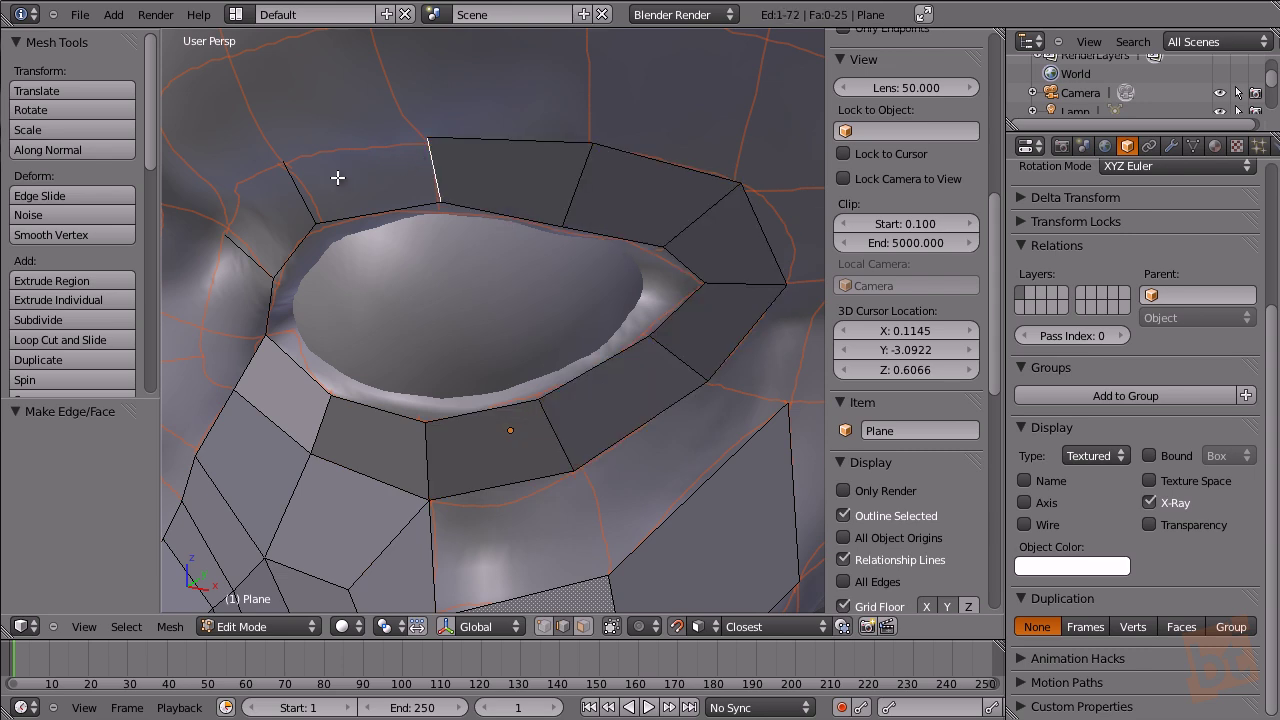
pyautogui.keyDown('shift'); pyautogui.rightClick(305, 188); pyautogui.keyUp('shift')
pyautogui.press('f')
pyautogui.rightClick(299, 197)
pyautogui.keyDown('shift'); pyautogui.rightClick(248, 262); pyautogui.keyUp('shift')
pyautogui.press('f')
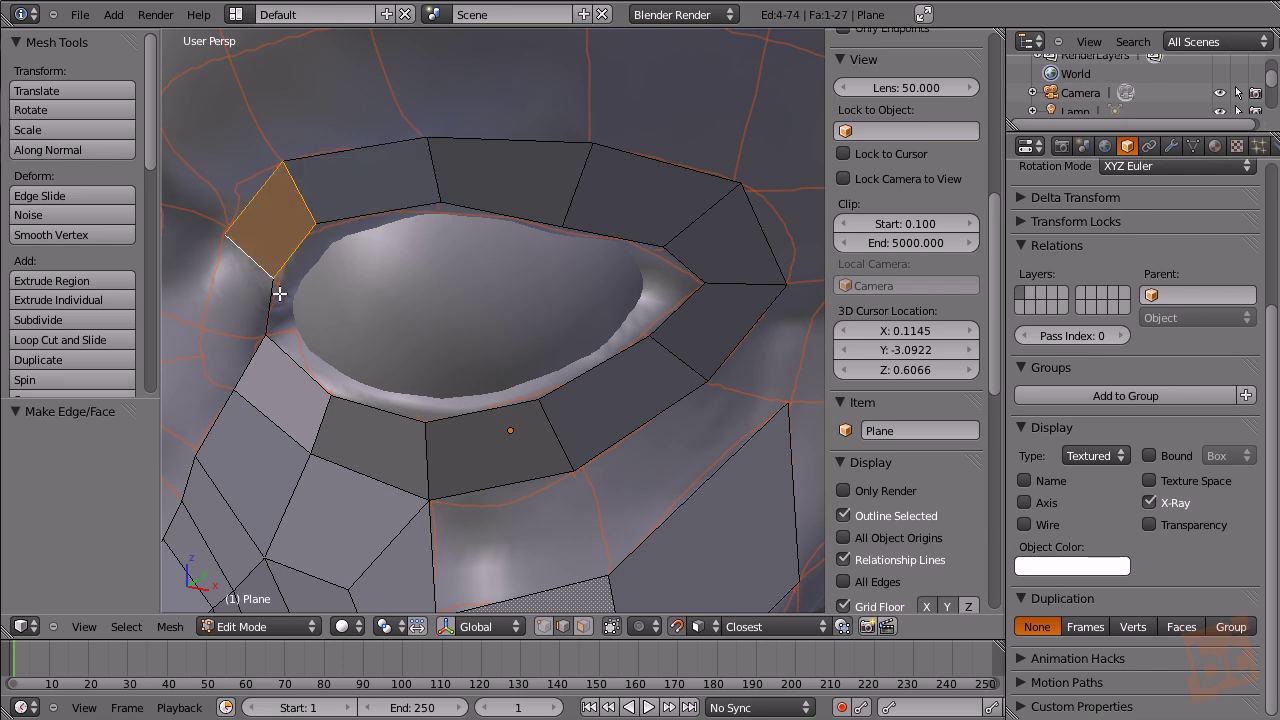
# Extrude two vertices from the eye's inner corner toward the nose bridge and downward, and fill the quad between them.
pyautogui.moveTo(285, 295); pyautogui.dragTo(409, 326, button='middle')
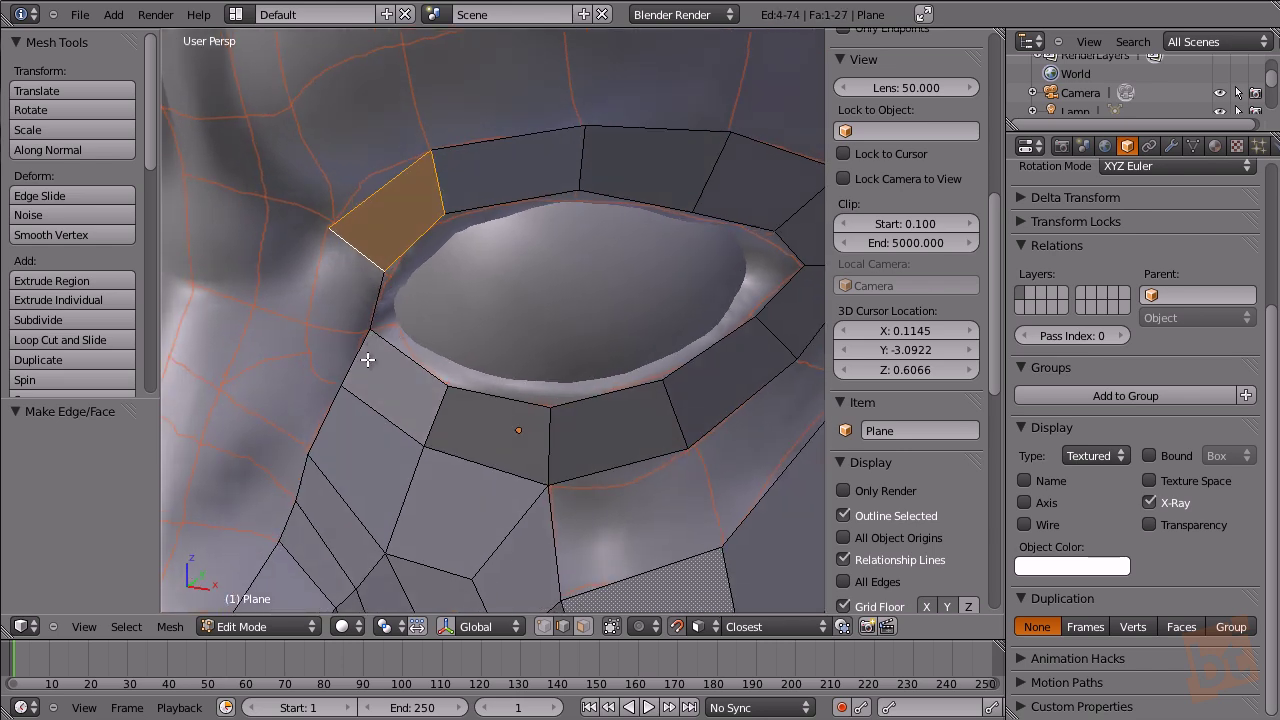
pyautogui.hotkey('ctrl', 'Tab')
pyautogui.click(344, 338)
pyautogui.rightClick(386, 336)
pyautogui.press('e')
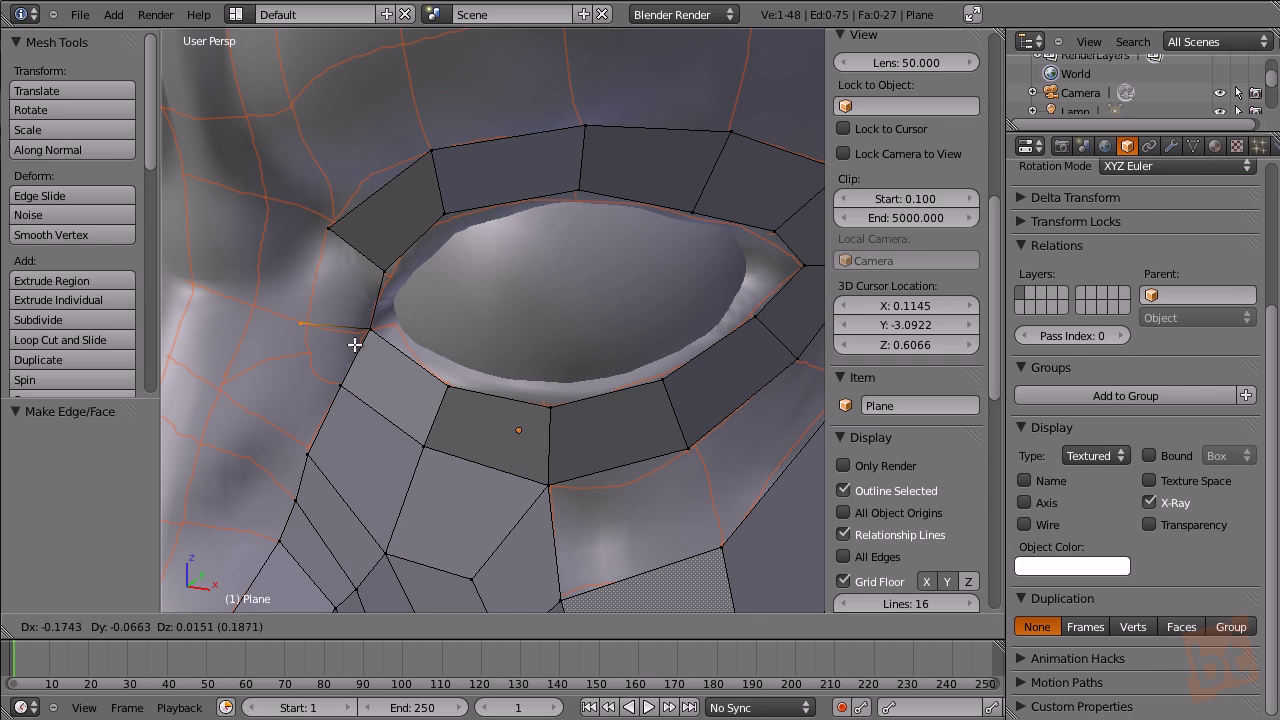
pyautogui.click(355, 346)
pyautogui.press('e')
pyautogui.click(353, 382)
pyautogui.keyDown('shift'); pyautogui.rightClick(340, 386); pyautogui.keyUp('shift')
pyautogui.keyDown('shift'); pyautogui.rightClick(308, 324); pyautogui.keyUp('shift')
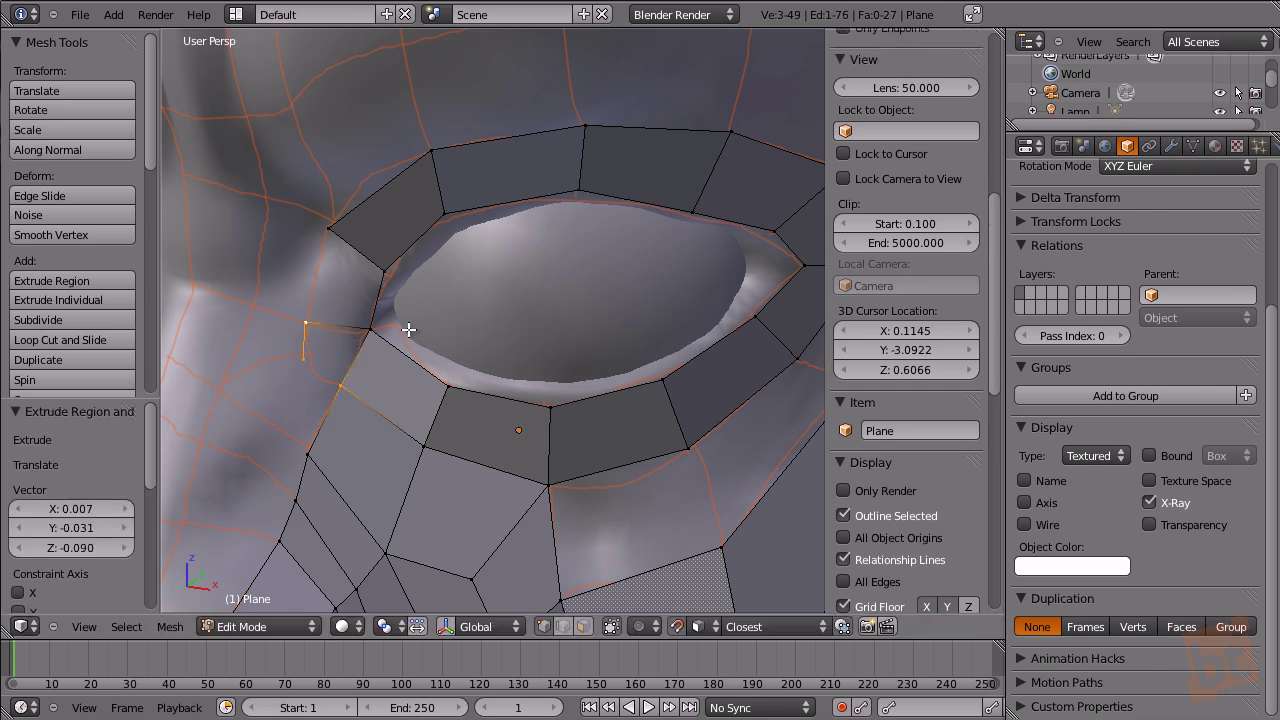
pyautogui.keyDown('shift'); pyautogui.rightClick(377, 335); pyautogui.keyUp('shift')
pyautogui.press('f')
# Close the eye ring by filling the face between the inner-corner quad and the inner brow edge.
pyautogui.hotkey('ctrl', 'Tab')
pyautogui.click(346, 370)
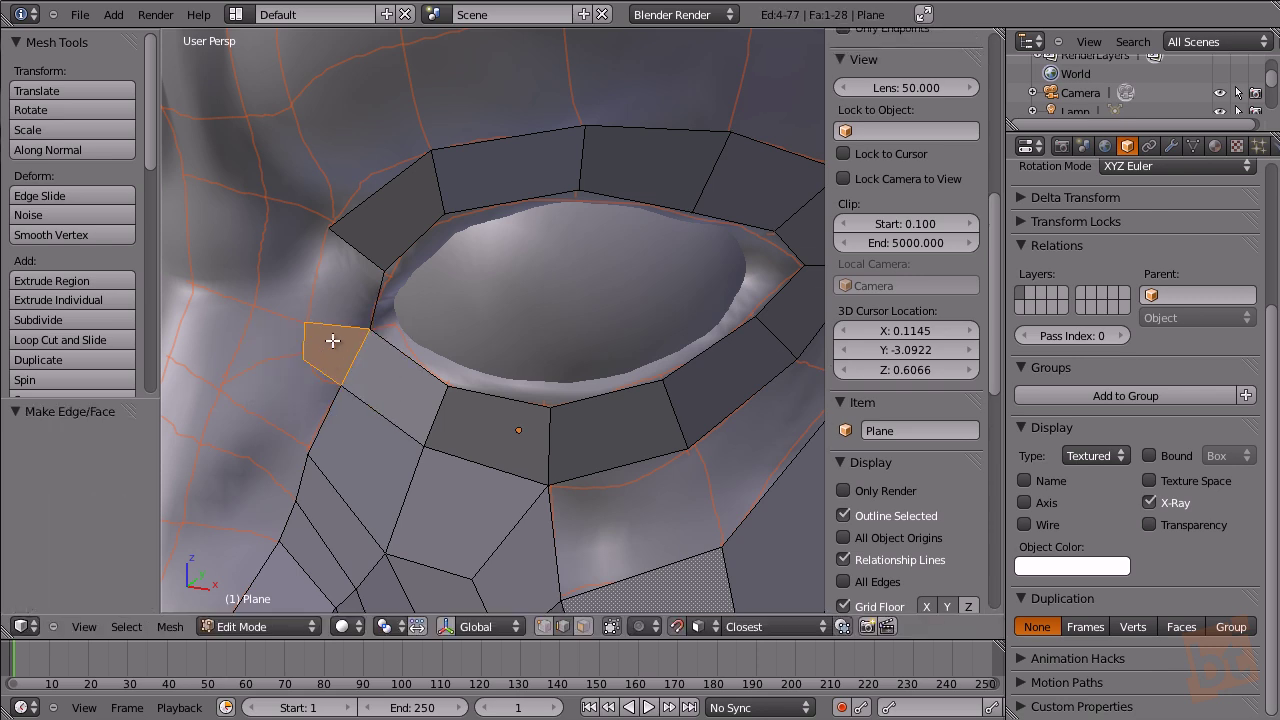
pyautogui.rightClick(334, 330)
pyautogui.keyDown('shift'); pyautogui.rightClick(351, 251); pyautogui.keyUp('shift')
pyautogui.press('f')
pyautogui.press('a')
# Extrude the eye ring's inner brow edge up toward the forehead.
pyautogui.moveTo(325, 311); pyautogui.dragTo(435, 309, button='middle')
pyautogui.rightClick(392, 269)
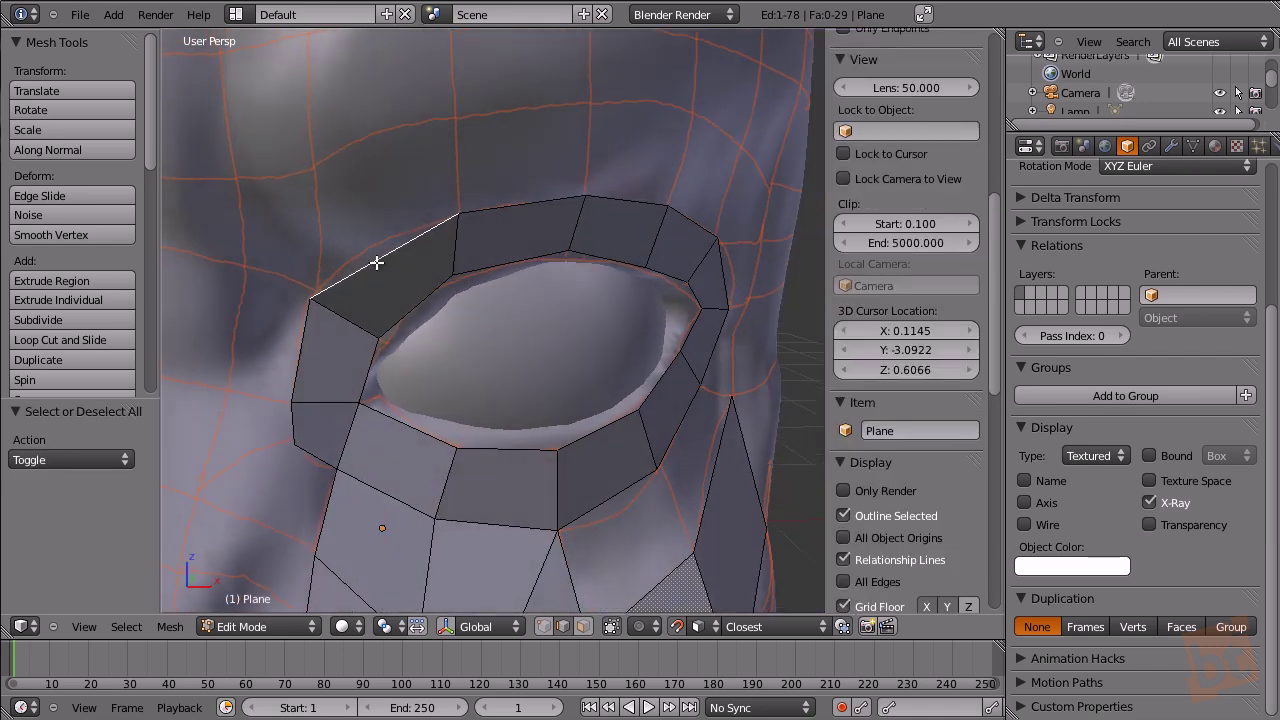
pyautogui.press('e')
pyautogui.click(342, 254)
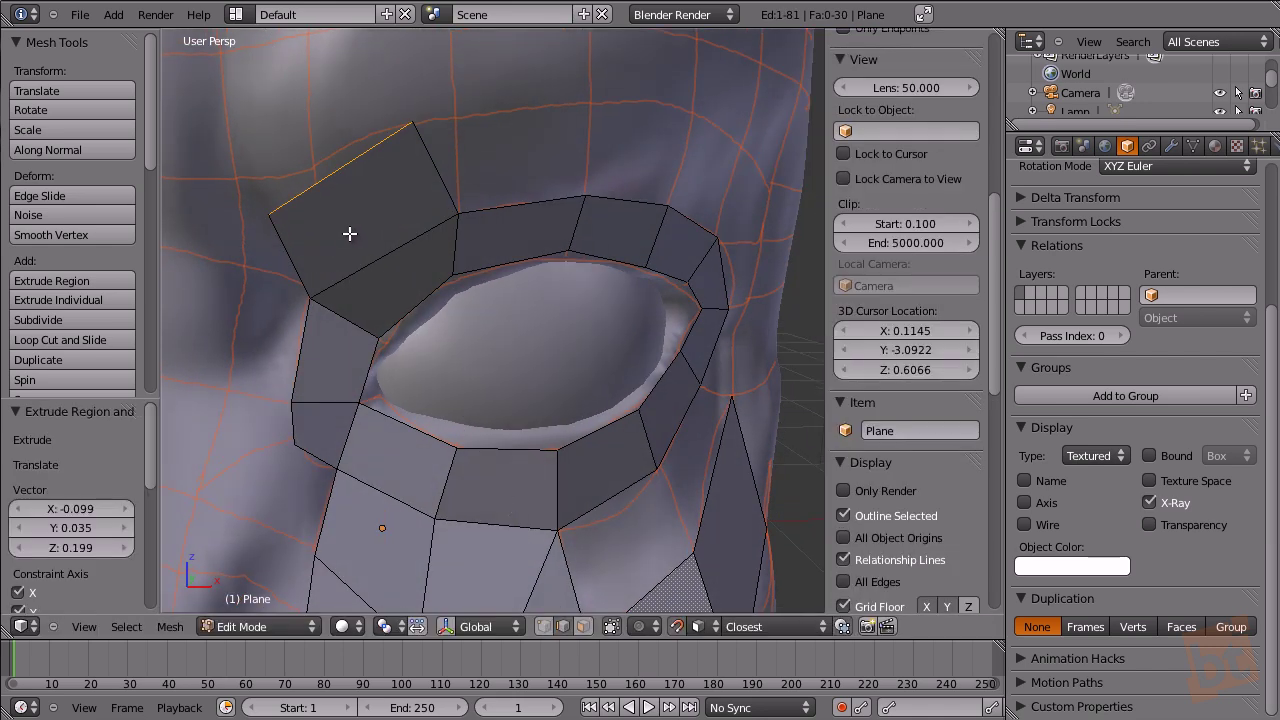
# Move, rotate and scale the extruded inner brow edge to line up with the sketched brow line.
pyautogui.press('g')
pyautogui.click(366, 220)
pyautogui.press('r')
pyautogui.click(514, 166)
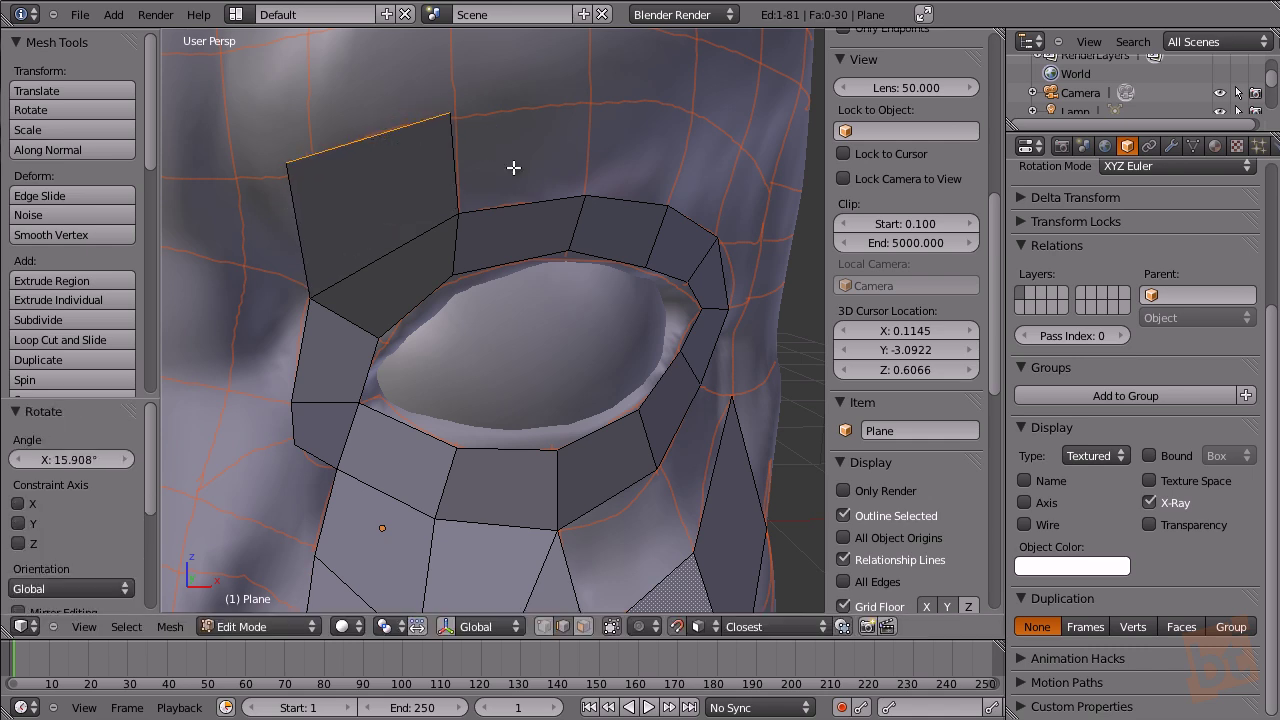
pyautogui.press('s')
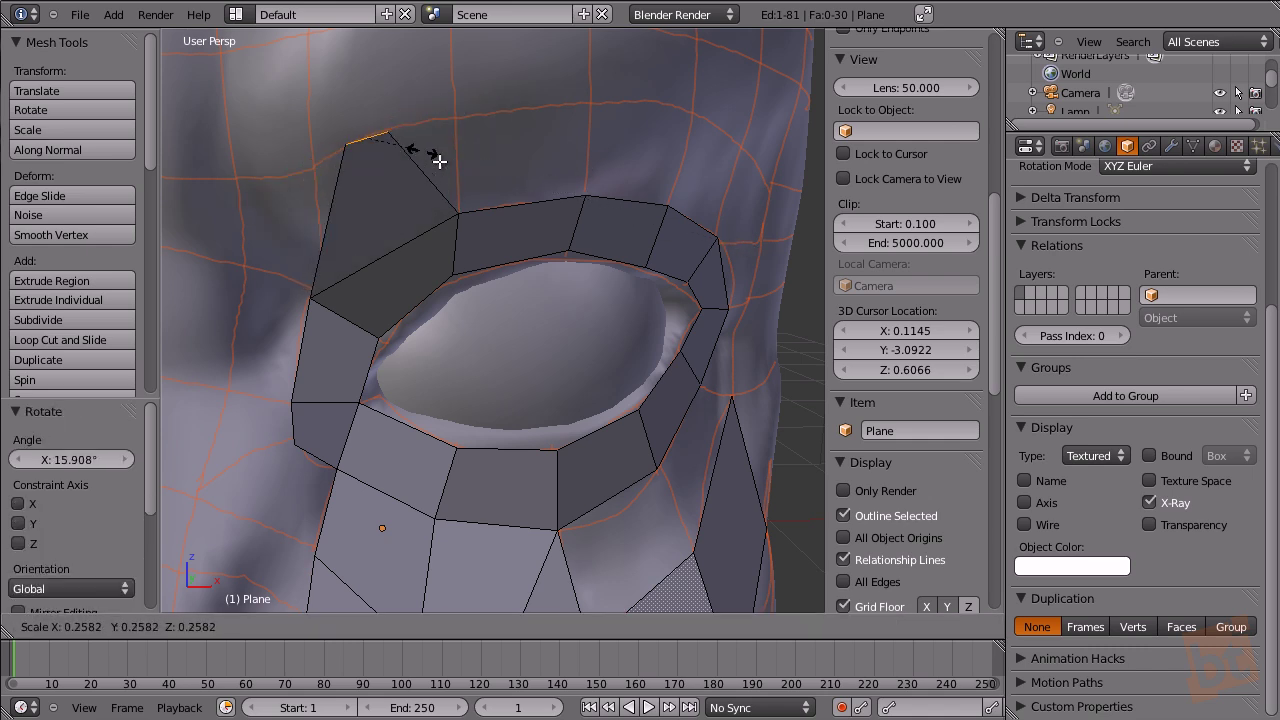
pyautogui.click(509, 217)
pyautogui.press('g')
pyautogui.click(494, 226)
pyautogui.press('r')
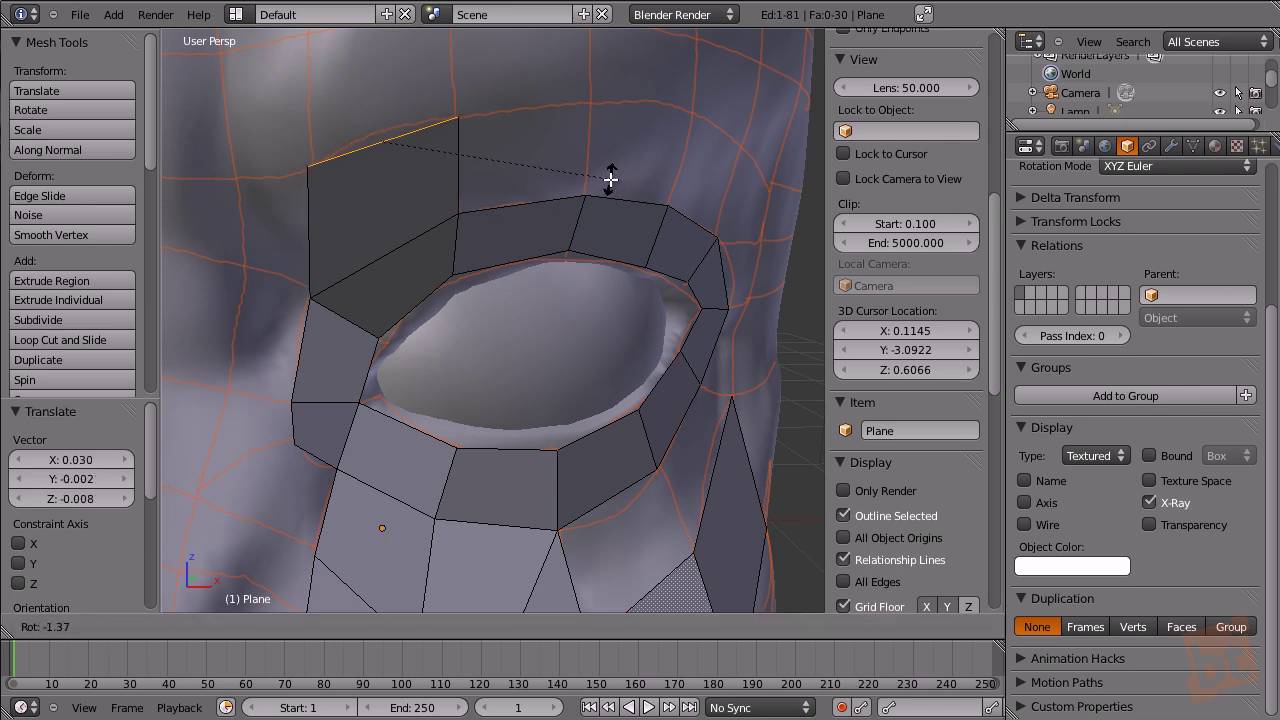
pyautogui.click(603, 172)
# Extrude the upper eyelid's outer-middle edge up to the brow line, rotate and widen it, and fill the gap to the inner brow quad.
pyautogui.moveTo(600, 171); pyautogui.dragTo(545, 265, button='middle')
pyautogui.press('e')
pyautogui.press('z')
pyautogui.click(654, 217)
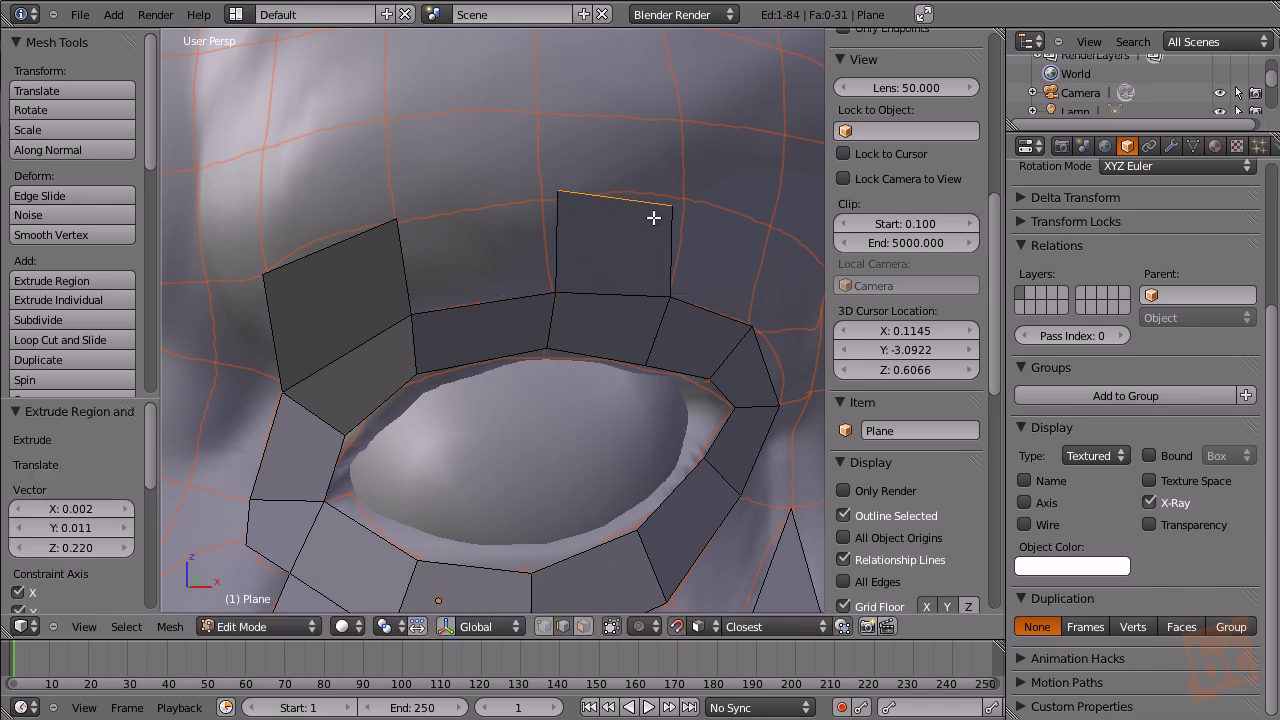
pyautogui.press('r')
pyautogui.click(760, 207)
pyautogui.press('s')
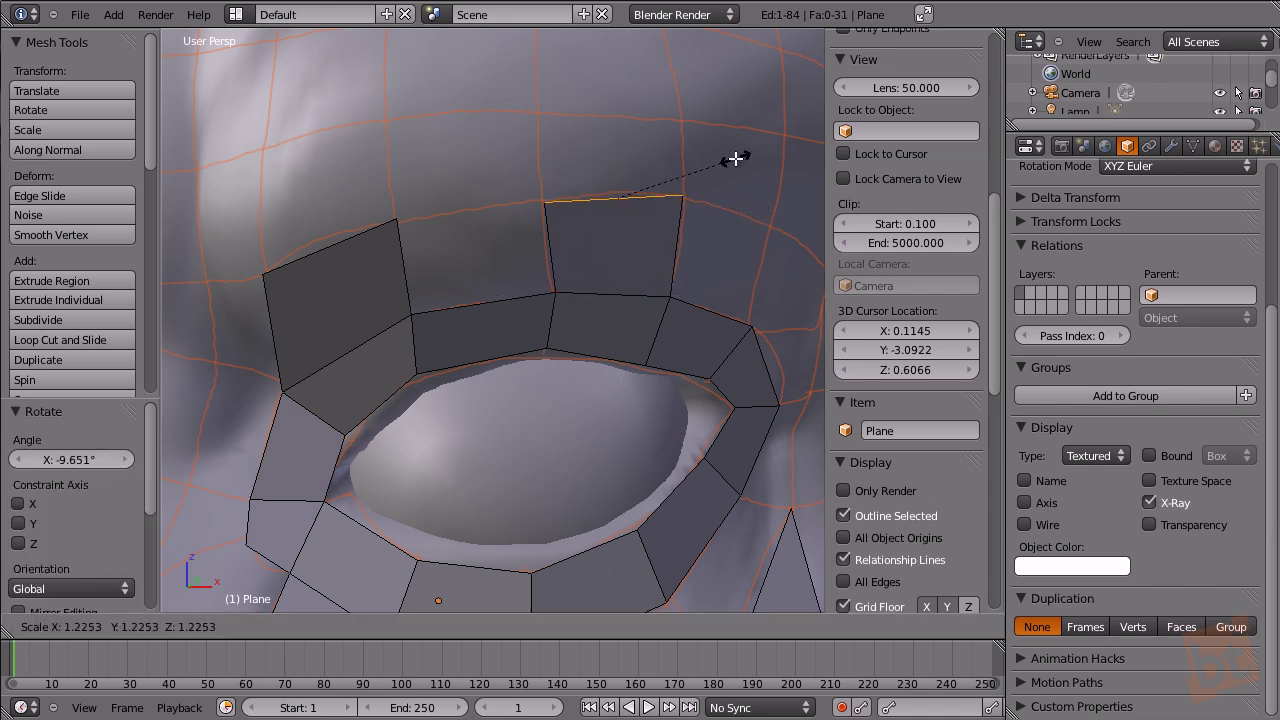
pyautogui.click(737, 157)
pyautogui.press('r')
pyautogui.click(738, 157)
pyautogui.rightClick(536, 238)
pyautogui.press('f')
# Extrude the inner brow quad's side edge toward the nose bridge, and rotate, scale and move it onto the sketched line.
pyautogui.moveTo(394, 263); pyautogui.dragTo(403, 331, button='middle')
pyautogui.rightClick(400, 331)
pyautogui.press('e')
pyautogui.click(380, 349)
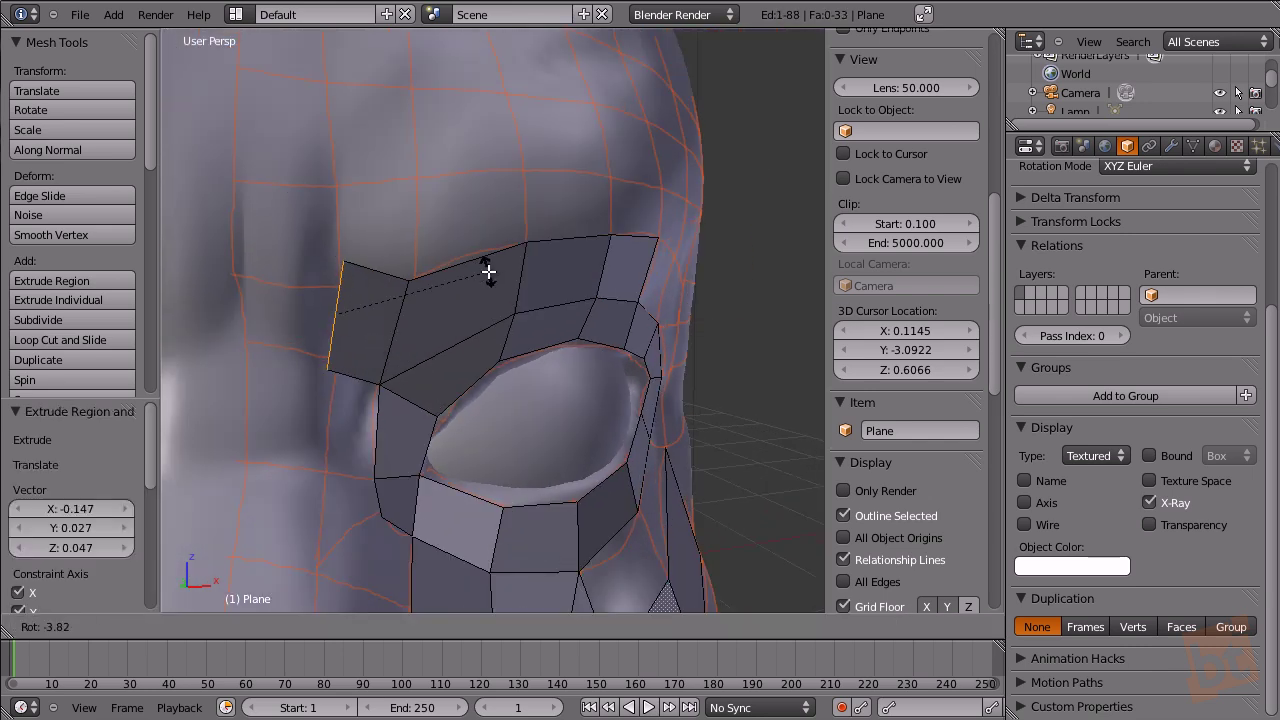
pyautogui.press('r')
pyautogui.click(491, 271)
pyautogui.press('s')
pyautogui.click(454, 269)
pyautogui.press('g')
pyautogui.click(451, 282)
# Fill the two open faces between the lower eye ring and the cheek quads.
pyautogui.scroll(-6, 549, 304)
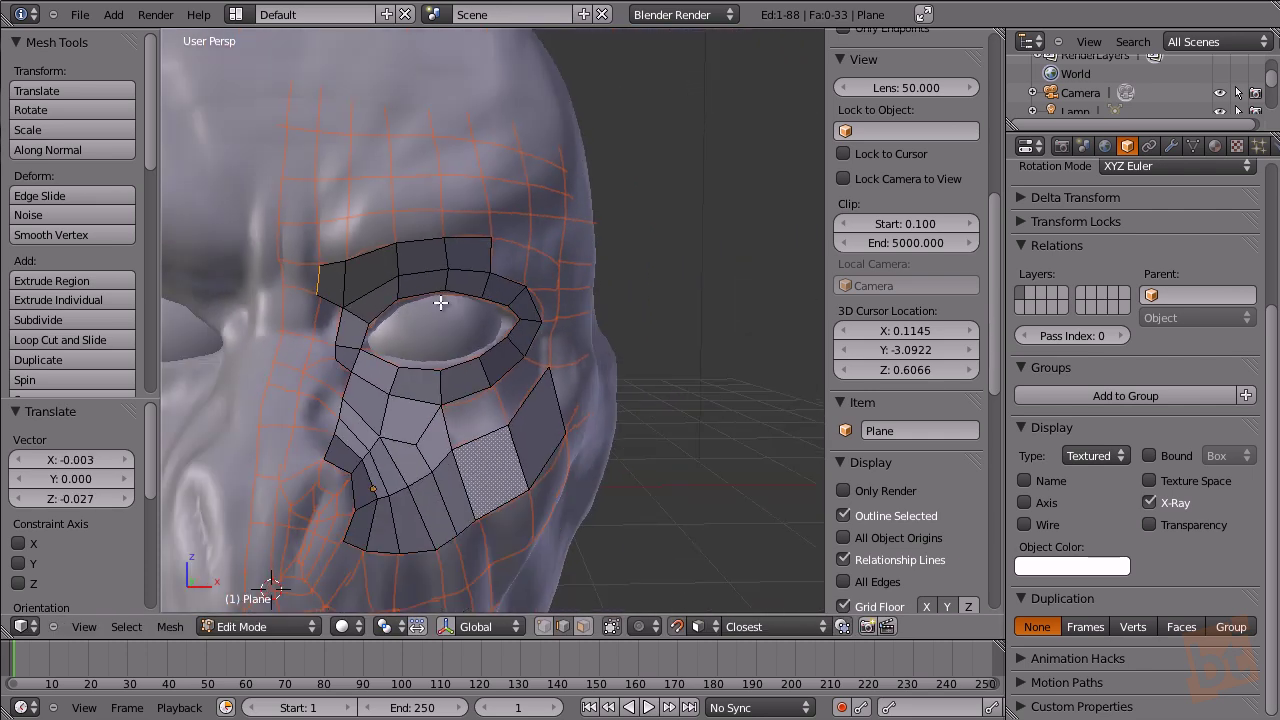
pyautogui.moveTo(508, 359); pyautogui.dragTo(443, 409, button='middle')
pyautogui.press('f')
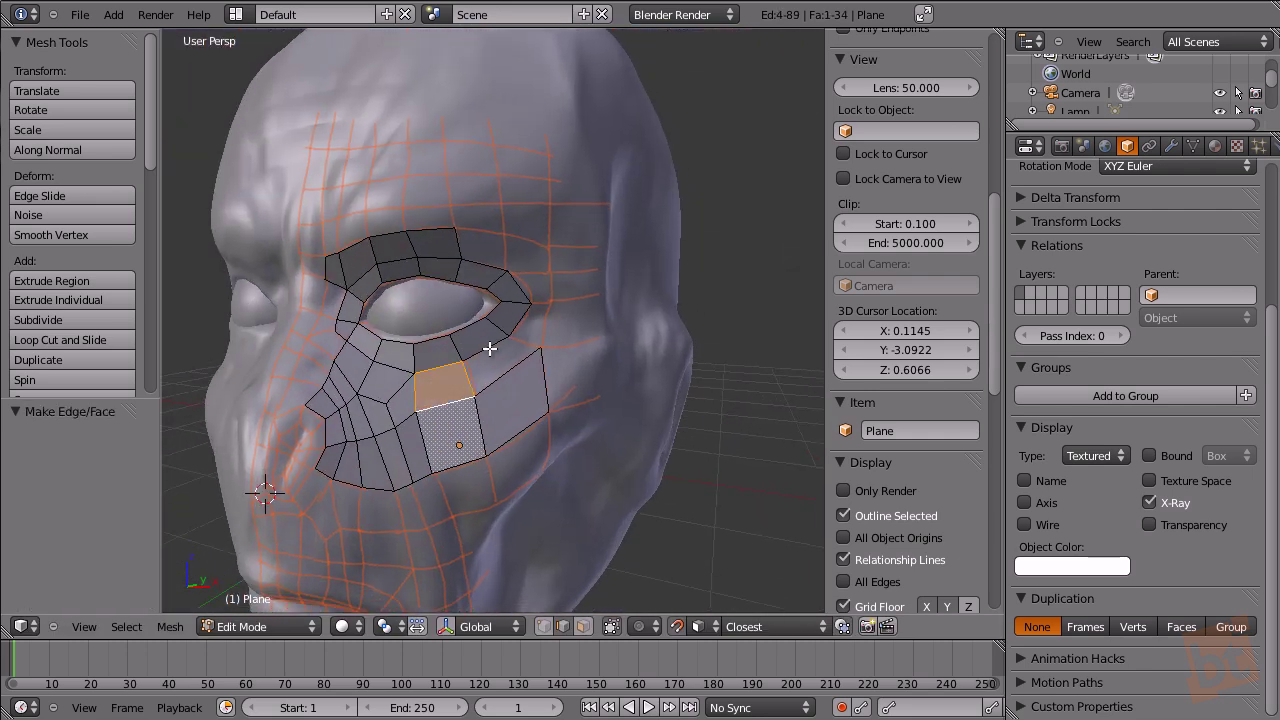
pyautogui.press('f')
# In vertex selection mode, extrude the eye ring's outer-corner vertex toward the temple and upward to the next sketched line.
pyautogui.moveTo(502, 371); pyautogui.dragTo(537, 323, button='middle')
pyautogui.hotkey('ctrl', 'Tab')
pyautogui.click(530, 297)
pyautogui.rightClick(531, 297)
pyautogui.press('e')
pyautogui.click(561, 295)
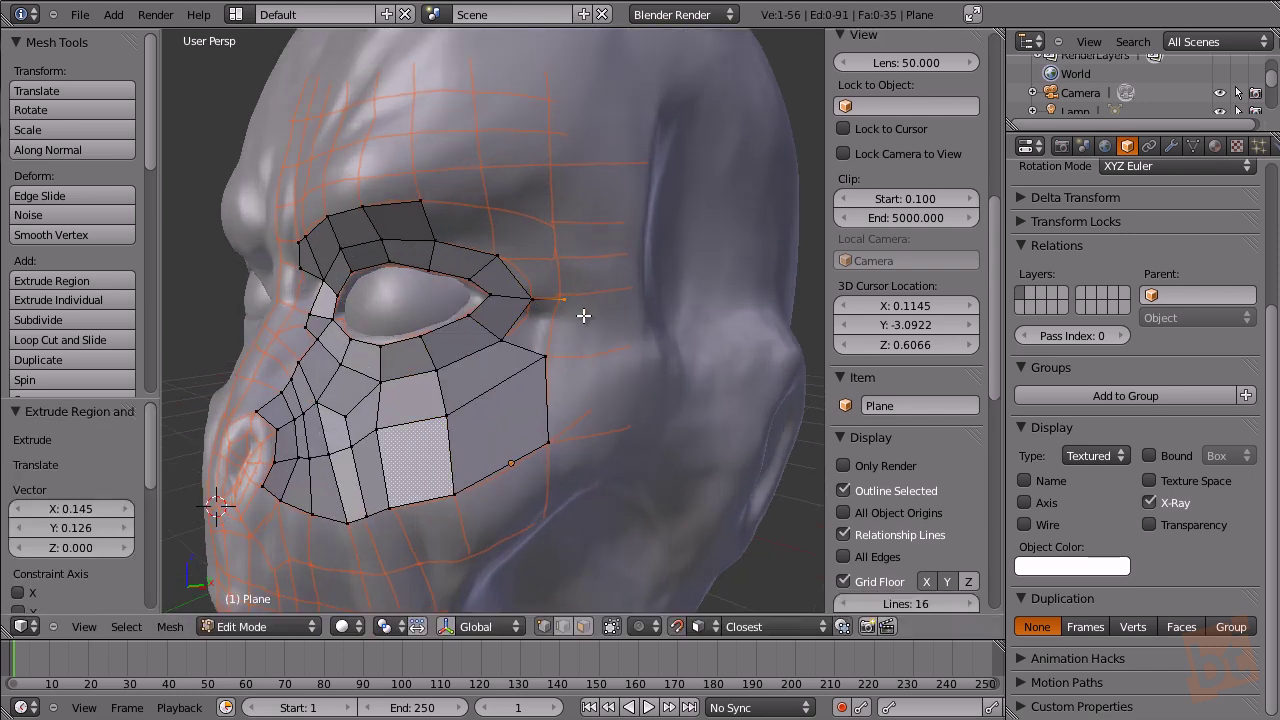
pyautogui.press('e')
pyautogui.click(583, 274)
# Extrude the upper outer eye-ring vertex up to the brow line and across to the temple, and fill the quad below it.
pyautogui.rightClick(499, 259)
pyautogui.press('e')
pyautogui.click(503, 222)
pyautogui.press('e')
pyautogui.click(569, 231)
pyautogui.keyDown('shift'); pyautogui.rightClick(565, 251); pyautogui.keyUp('shift')
pyautogui.keyDown('shift'); pyautogui.rightClick(499, 256); pyautogui.keyUp('shift')
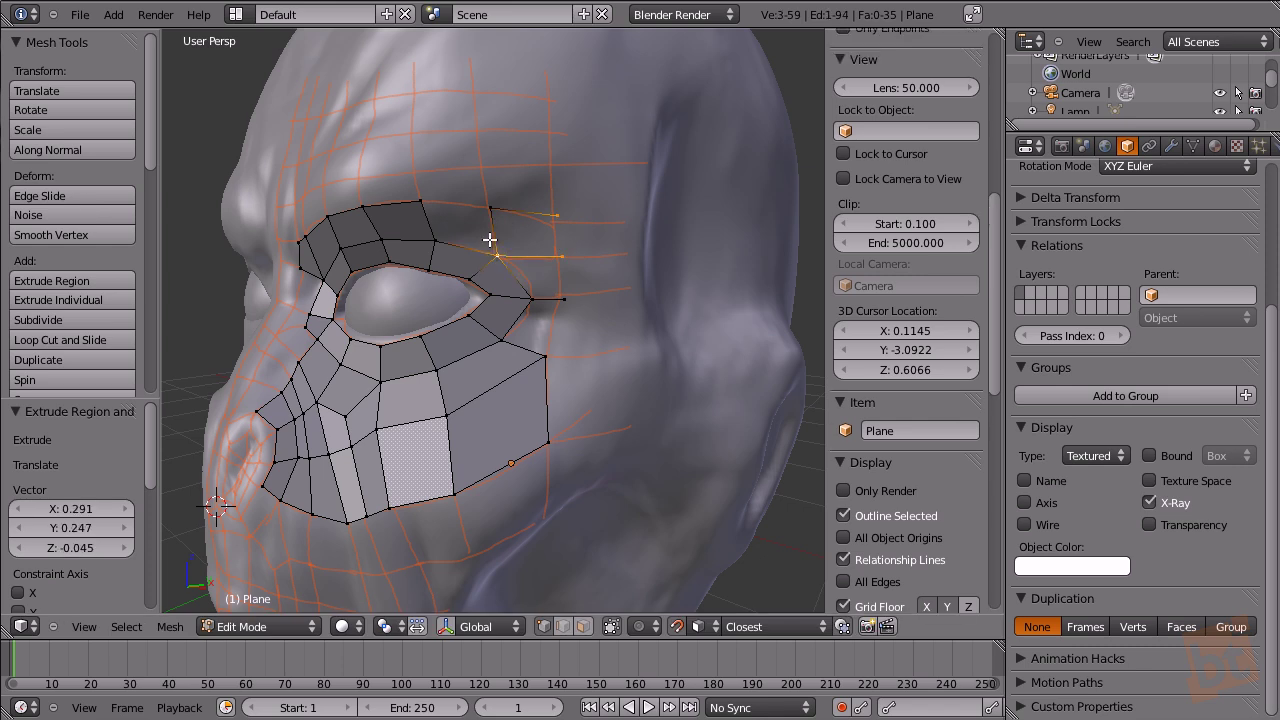
pyautogui.keyDown('shift'); pyautogui.rightClick(489, 205); pyautogui.keyUp('shift')
pyautogui.press('f')
# Fill the two faces between the outer eye ring and the temple vertices, down to the cheek.
pyautogui.rightClick(495, 258)
pyautogui.keyDown('shift'); pyautogui.rightClick(528, 301); pyautogui.keyUp('shift')
pyautogui.press('f')
pyautogui.rightClick(531, 298)
pyautogui.keyDown('shift'); pyautogui.rightClick(503, 342); pyautogui.keyUp('shift')
pyautogui.press('f')
# Fill the remaining brow face between the upper eyelid quad and the temple quad, and deselect everything.
pyautogui.rightClick(496, 216)
pyautogui.keyDown('shift'); pyautogui.rightClick(426, 208); pyautogui.keyUp('shift')
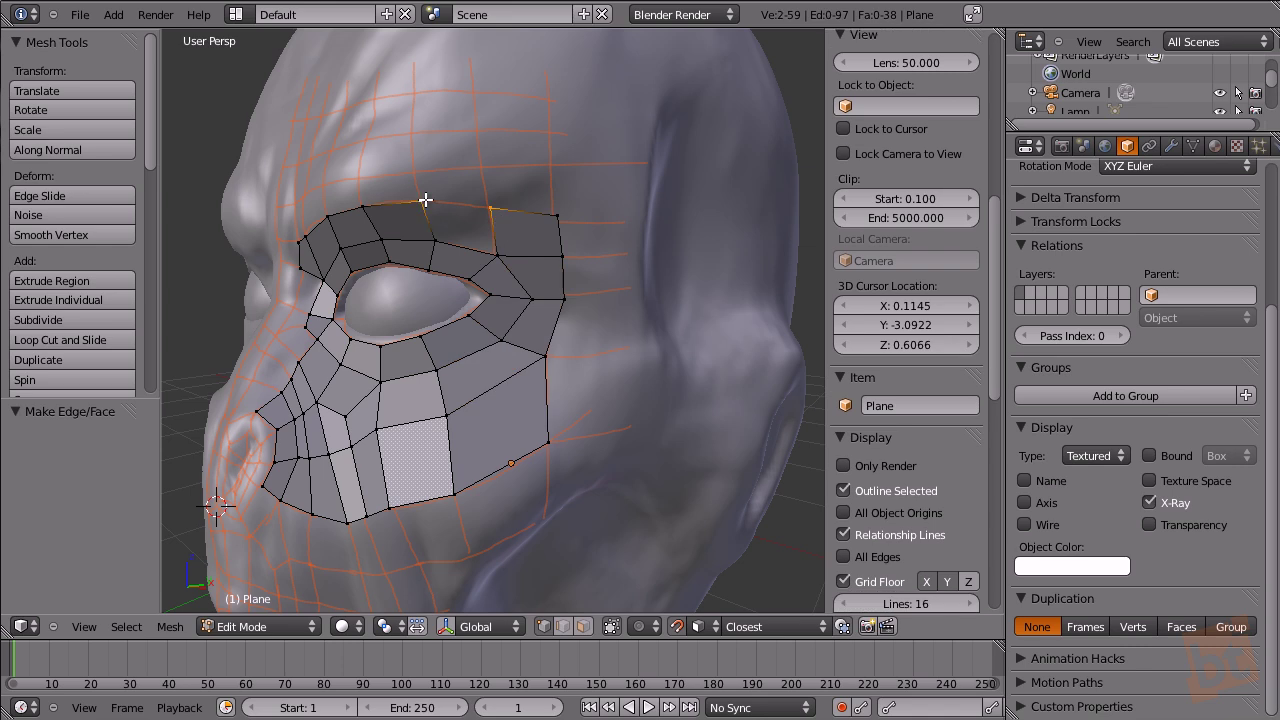
pyautogui.keyDown('shift'); pyautogui.rightClick(436, 241); pyautogui.keyUp('shift')
pyautogui.keyDown('shift'); pyautogui.rightClick(489, 254); pyautogui.keyUp('shift')
pyautogui.press('f')
pyautogui.press('a')
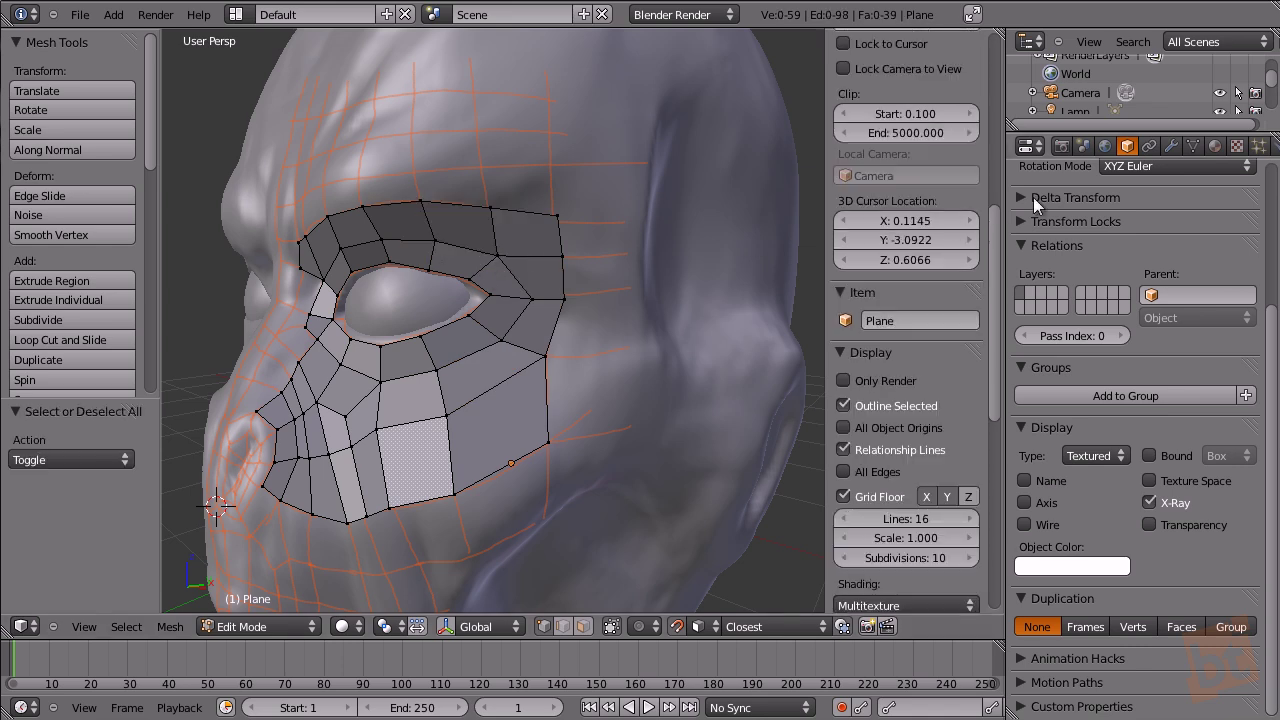
# Add a Mirror modifier to the retopology mesh and view the head from both sides.
pyautogui.click(1172, 146)
pyautogui.click(1115, 241)
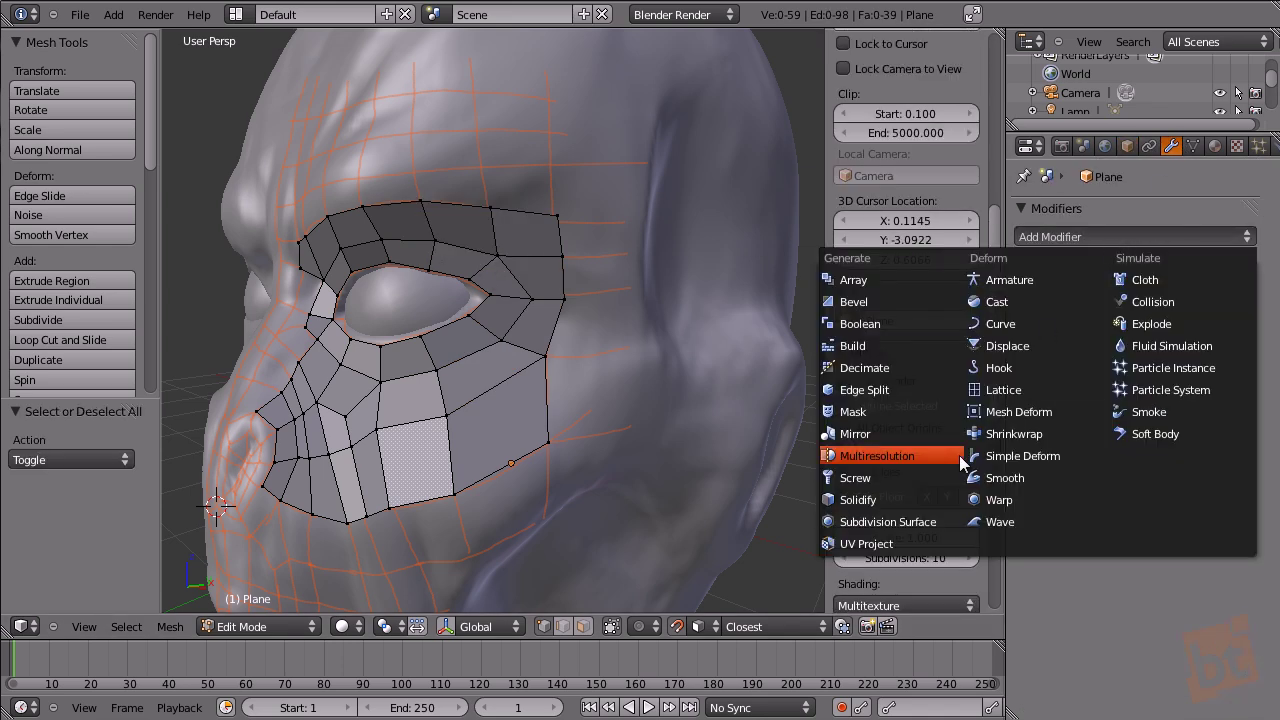
pyautogui.click(908, 434)
pyautogui.moveTo(443, 425); pyautogui.dragTo(427, 327, button='middle')
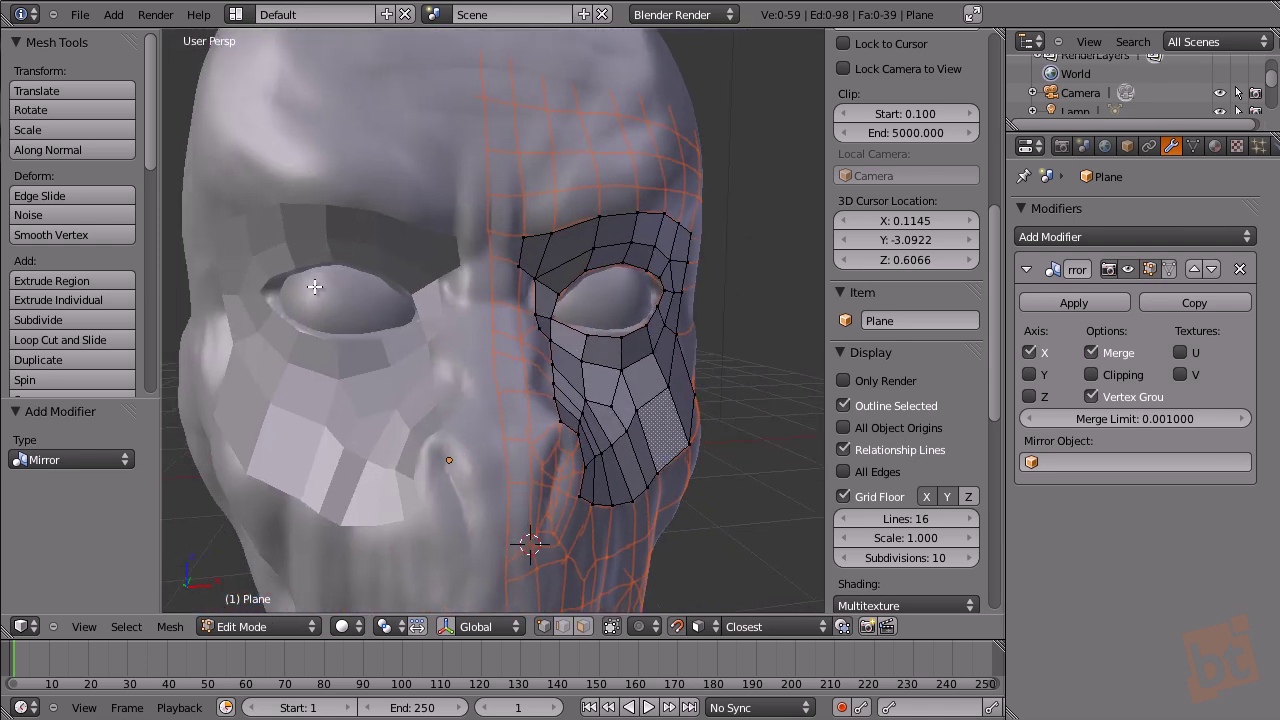
pyautogui.moveTo(256, 387); pyautogui.dragTo(468, 273, button='middle')
pyautogui.moveTo(638, 372); pyautogui.dragTo(600, 376, button='middle')
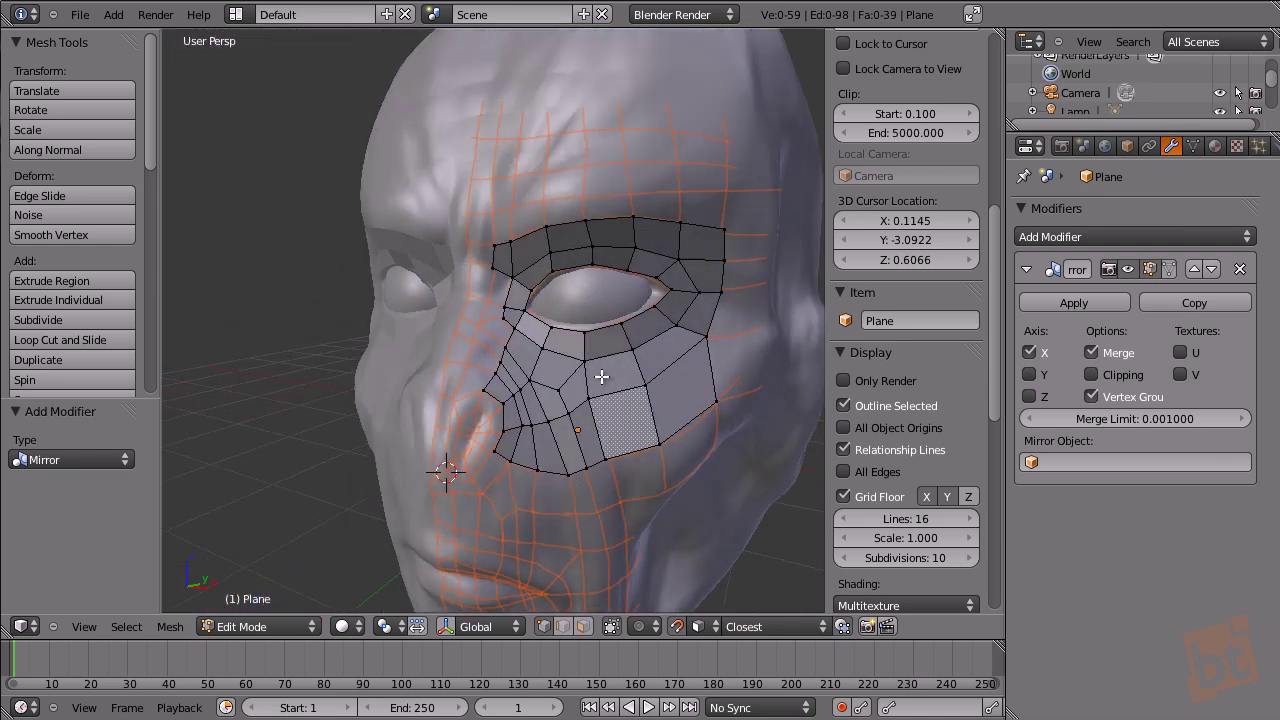
pyautogui.moveTo(725, 373); pyautogui.dragTo(689, 369, button='middle')
# Add a Subdivision Surface modifier to the mesh and enable its display on the editing cage.
pyautogui.click(1097, 238)
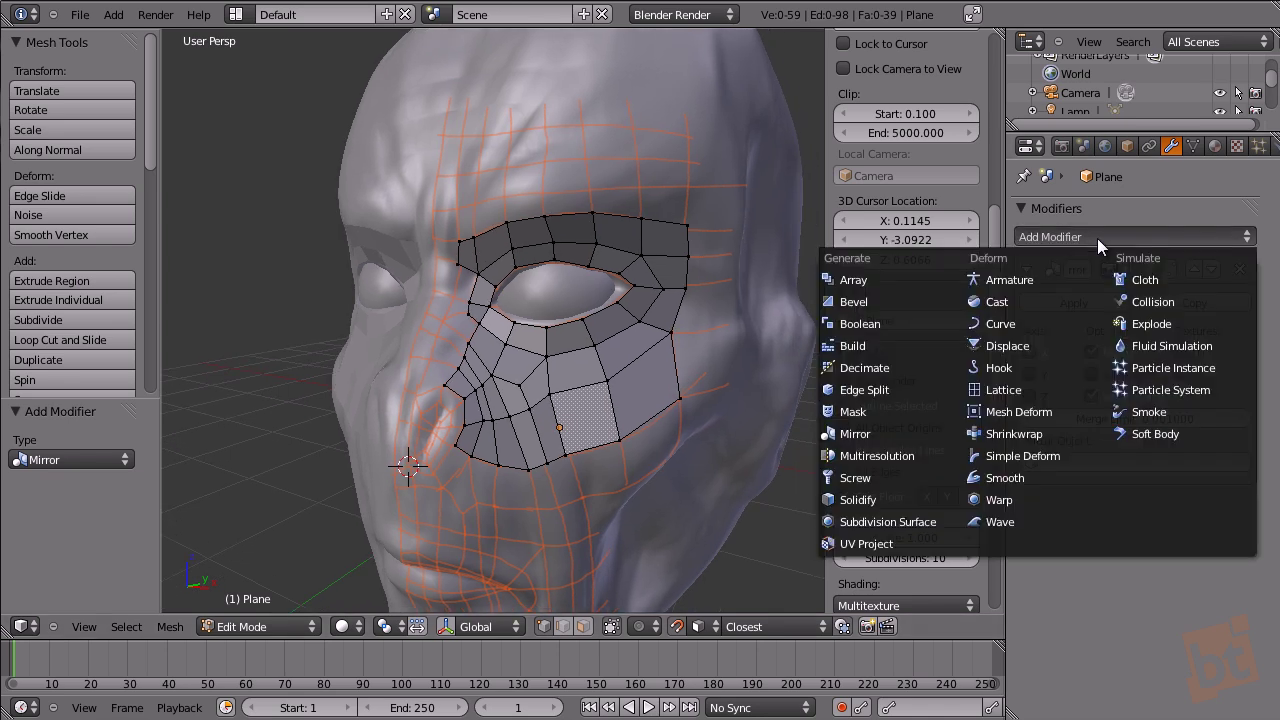
pyautogui.click(936, 518)
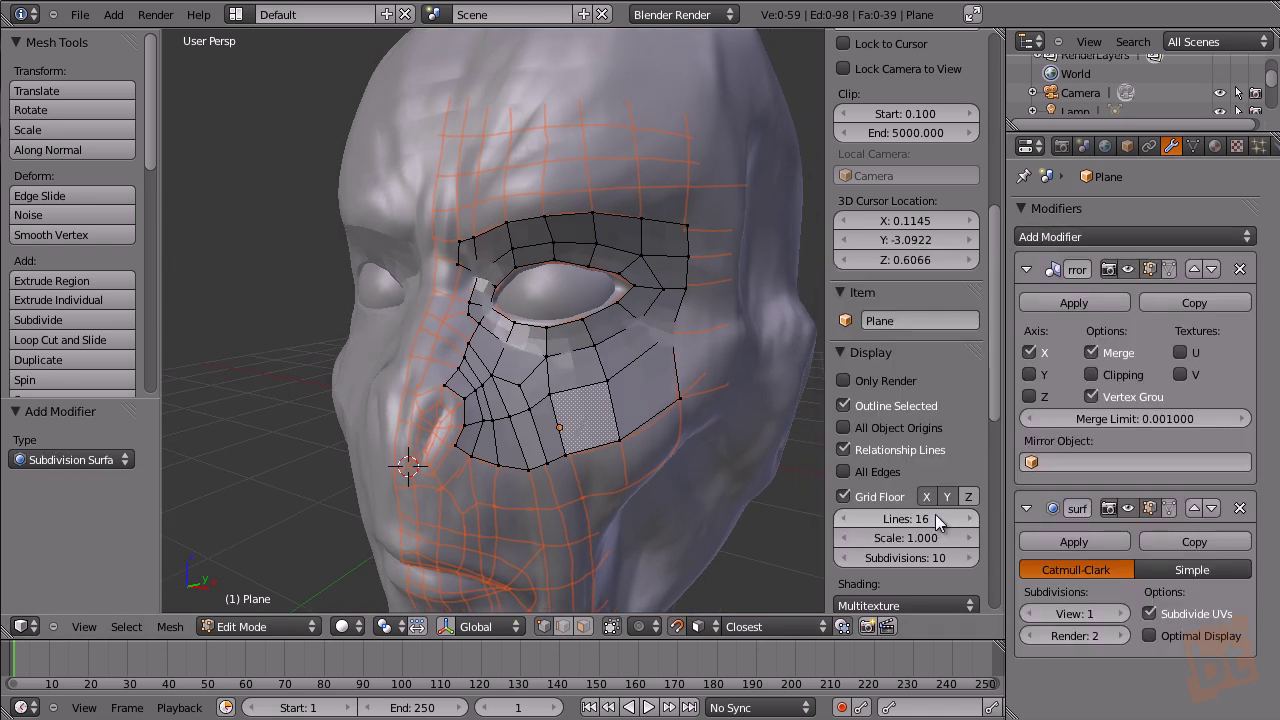
pyautogui.click(1166, 508)
pyautogui.moveTo(690, 432); pyautogui.dragTo(666, 434, button='middle')
pyautogui.scroll(4, 446, 393)
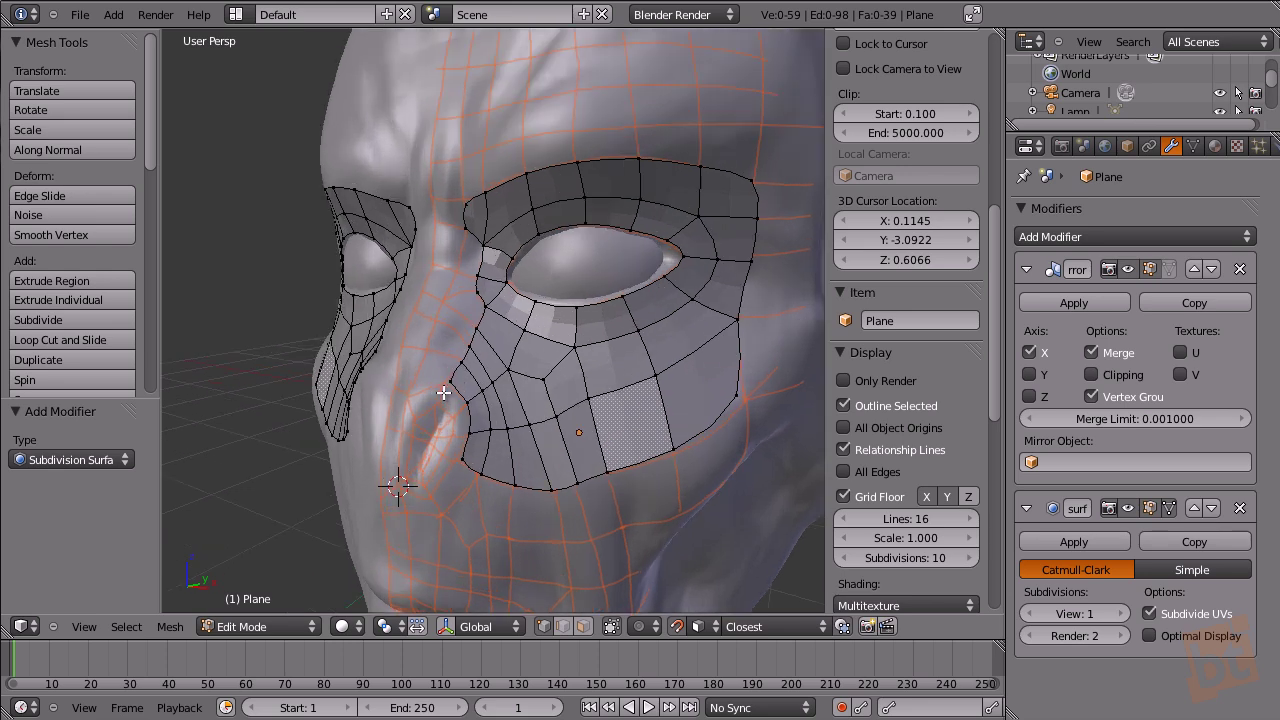
# In edge selection mode, extrude the two upper nose-side edges toward the ridge of the nose.
pyautogui.moveTo(445, 393); pyautogui.dragTo(514, 374, button='middle')
pyautogui.hotkey('ctrl', 'Tab')
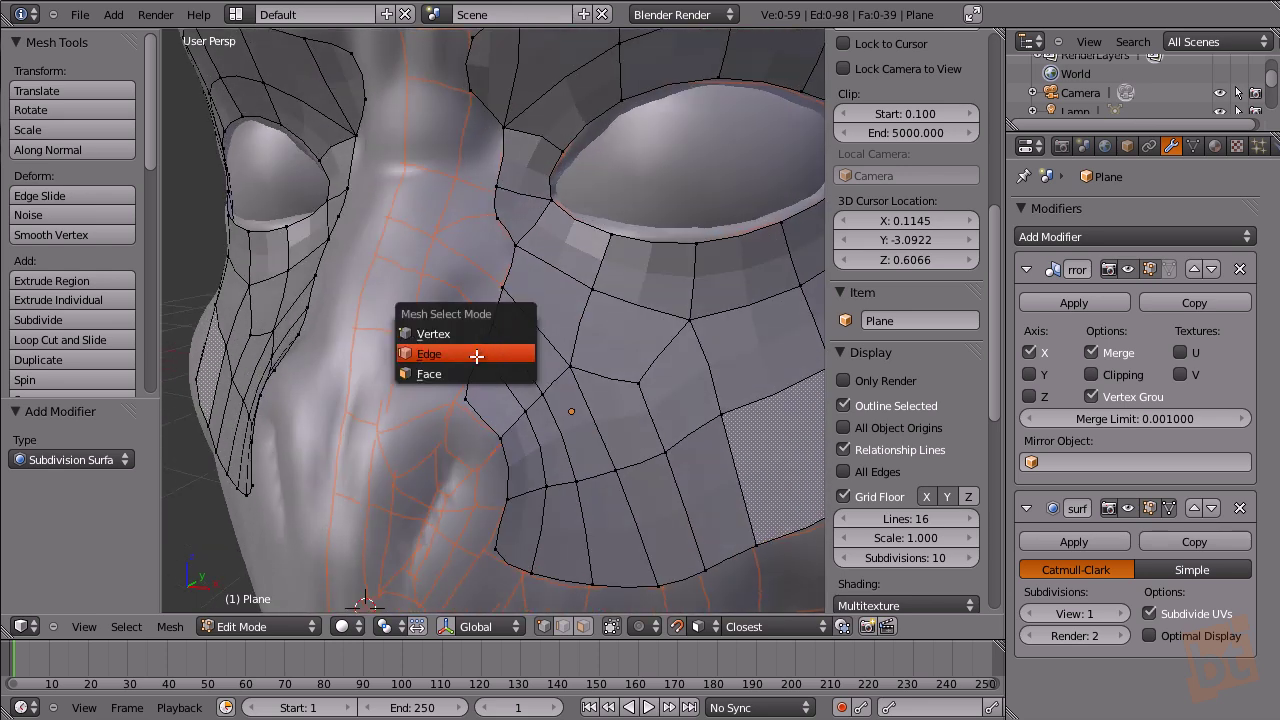
pyautogui.click(478, 353)
pyautogui.rightClick(499, 313)
pyautogui.keyDown('shift'); pyautogui.rightClick(487, 347); pyautogui.keyUp('shift')
pyautogui.press('e')
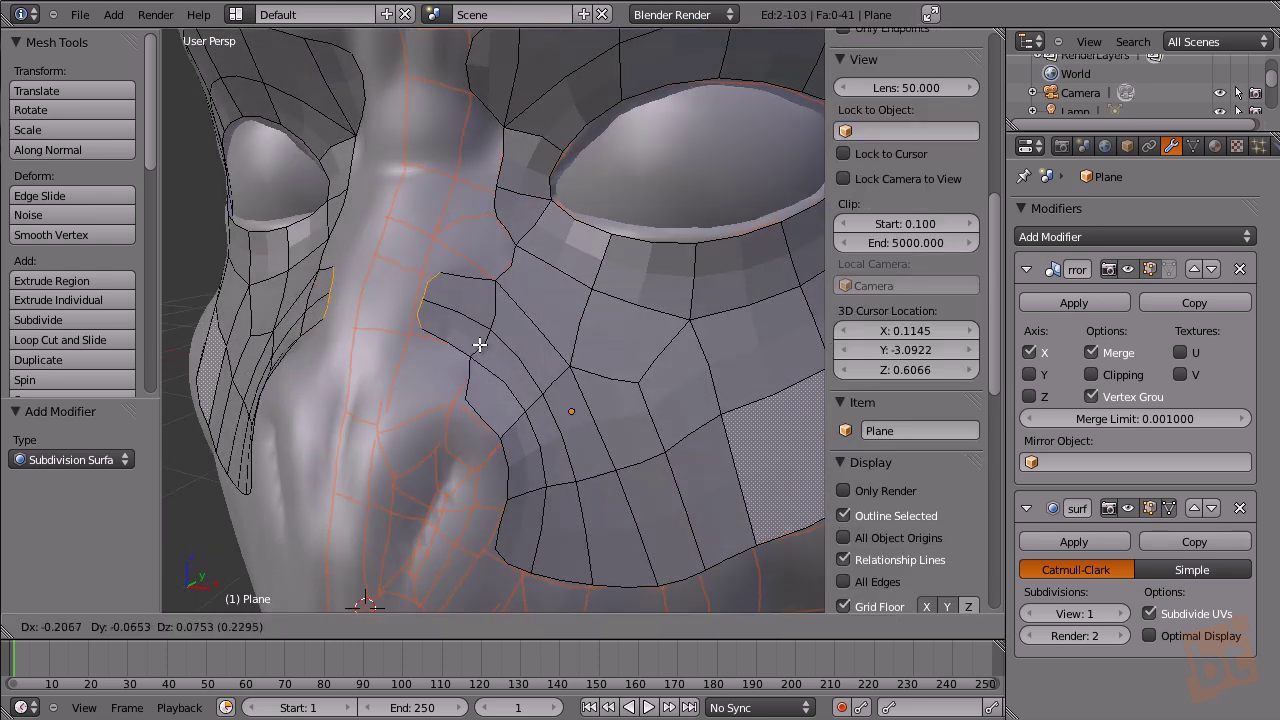
pyautogui.click(489, 334)
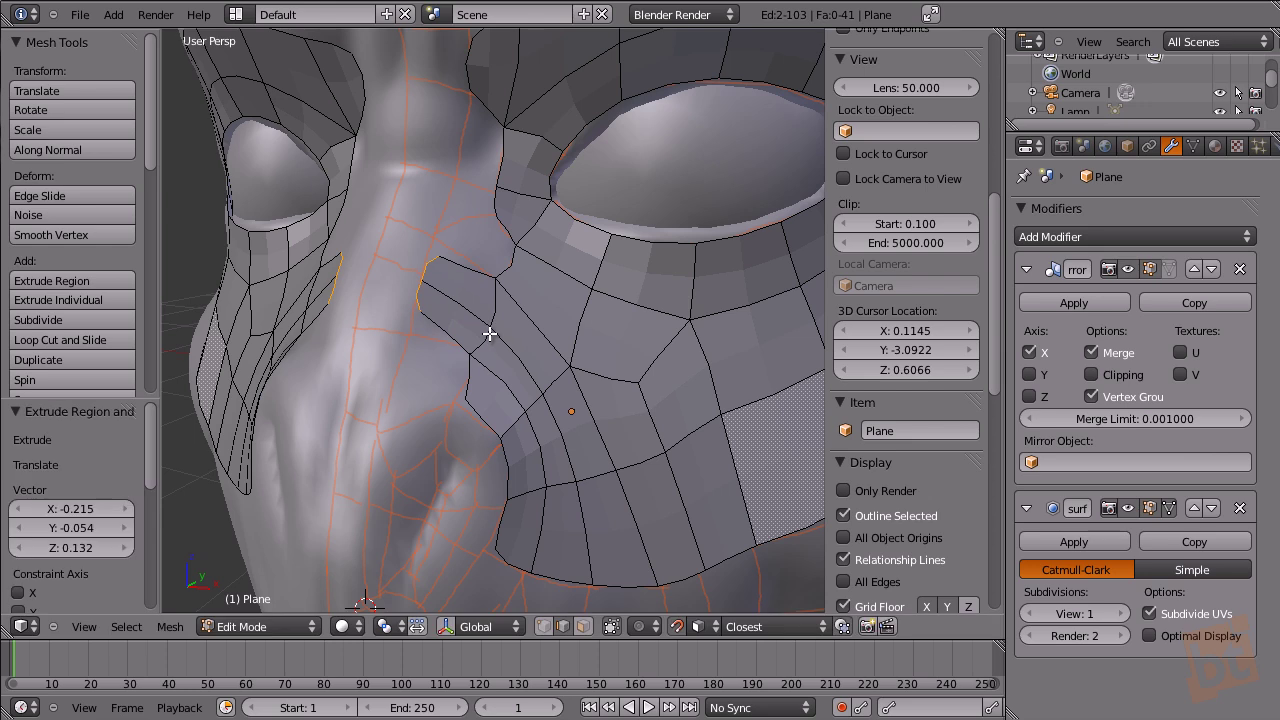
# Extrude the vertex below the eye's inner corner toward the nose and merge it with the top vertex of the new nose-side quads.
pyautogui.hotkey('ctrl', 'Tab')
pyautogui.click(503, 197)
pyautogui.rightClick(508, 210)
pyautogui.press('g')
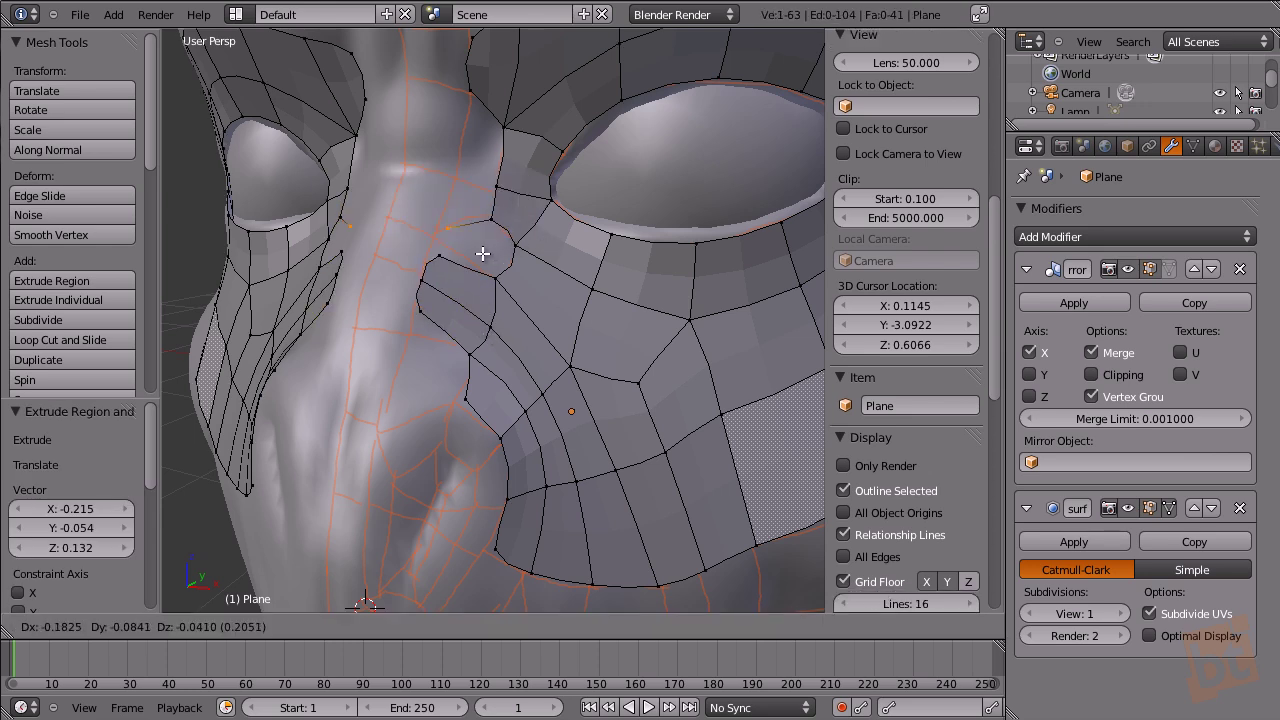
pyautogui.click(476, 258)
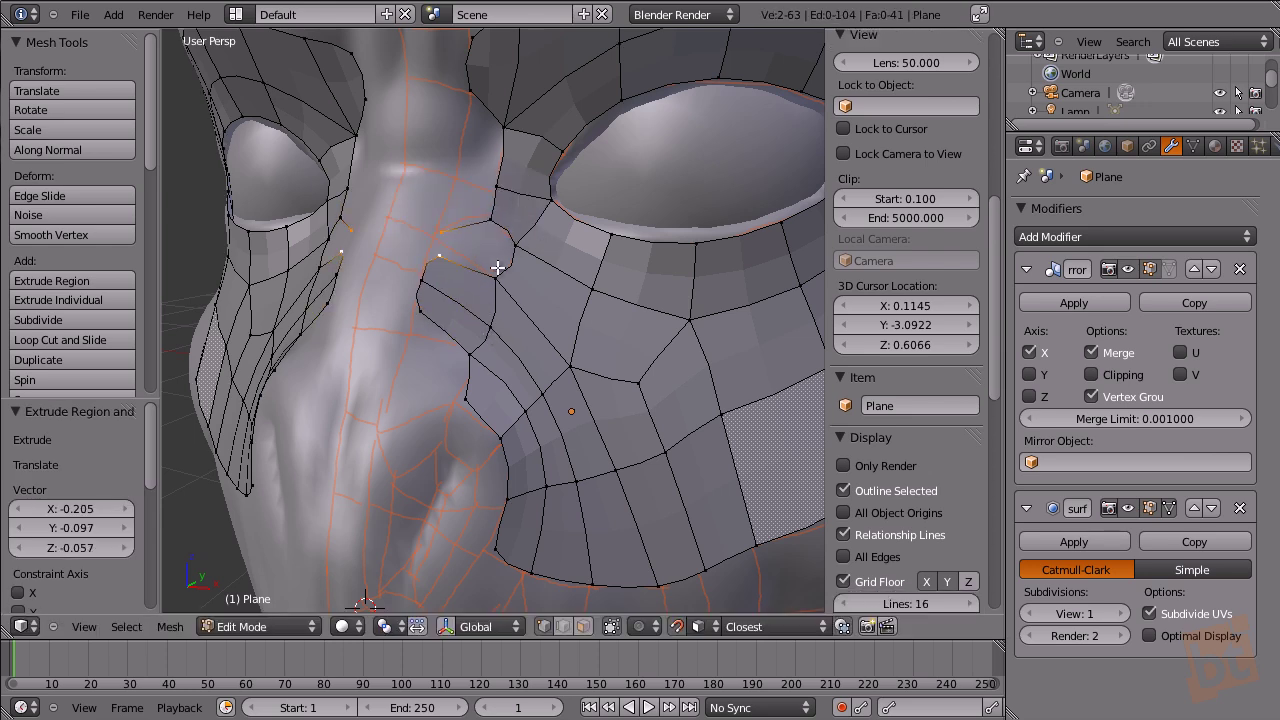
pyautogui.hotkey('alt', 'm')
pyautogui.click(490, 264)
# Move the merged nose-side vertex up onto the sketched line and fill the quad toward the eye's inner corner.
pyautogui.press('g')
pyautogui.click(426, 226)
pyautogui.keyDown('shift'); pyautogui.rightClick(489, 220); pyautogui.keyUp('shift')
pyautogui.keyDown('shift'); pyautogui.rightClick(516, 246); pyautogui.keyUp('shift')
pyautogui.keyDown('shift'); pyautogui.rightClick(496, 278); pyautogui.keyUp('shift')
pyautogui.press('f')
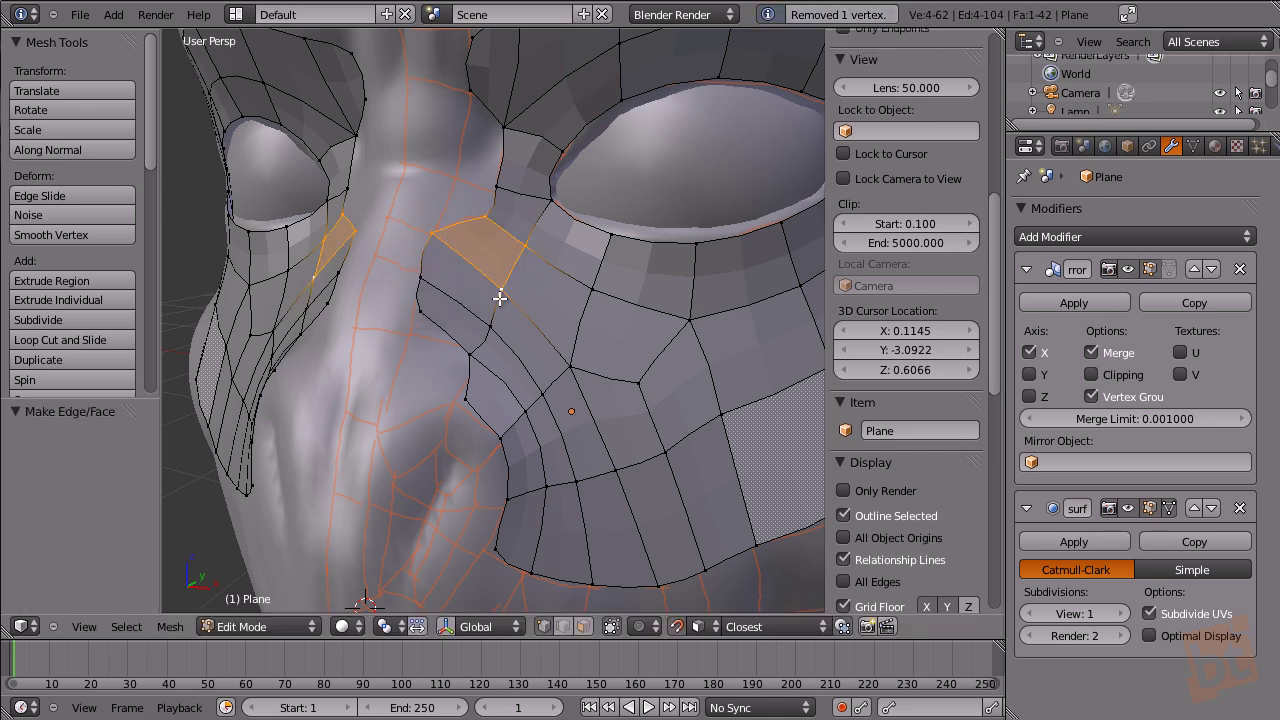
# Extrude the vertex beside the eye's inner corner toward the nose bridge and fill the quads below and above it, up to the brow.
pyautogui.keyDown('shift'); pyautogui.moveTo(490, 228); pyautogui.dragTo(506, 285, button='middle'); pyautogui.keyUp('shift')
pyautogui.rightClick(512, 236)
pyautogui.press('e')
pyautogui.click(509, 274)
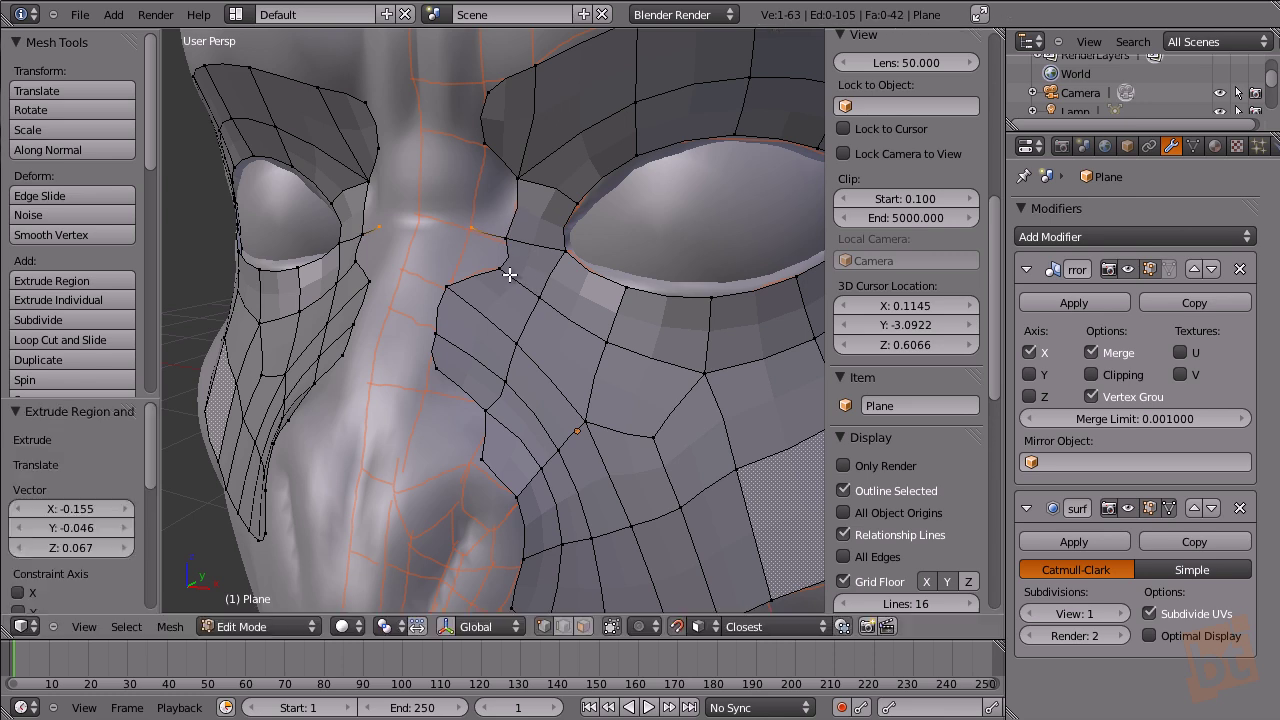
pyautogui.press('f')
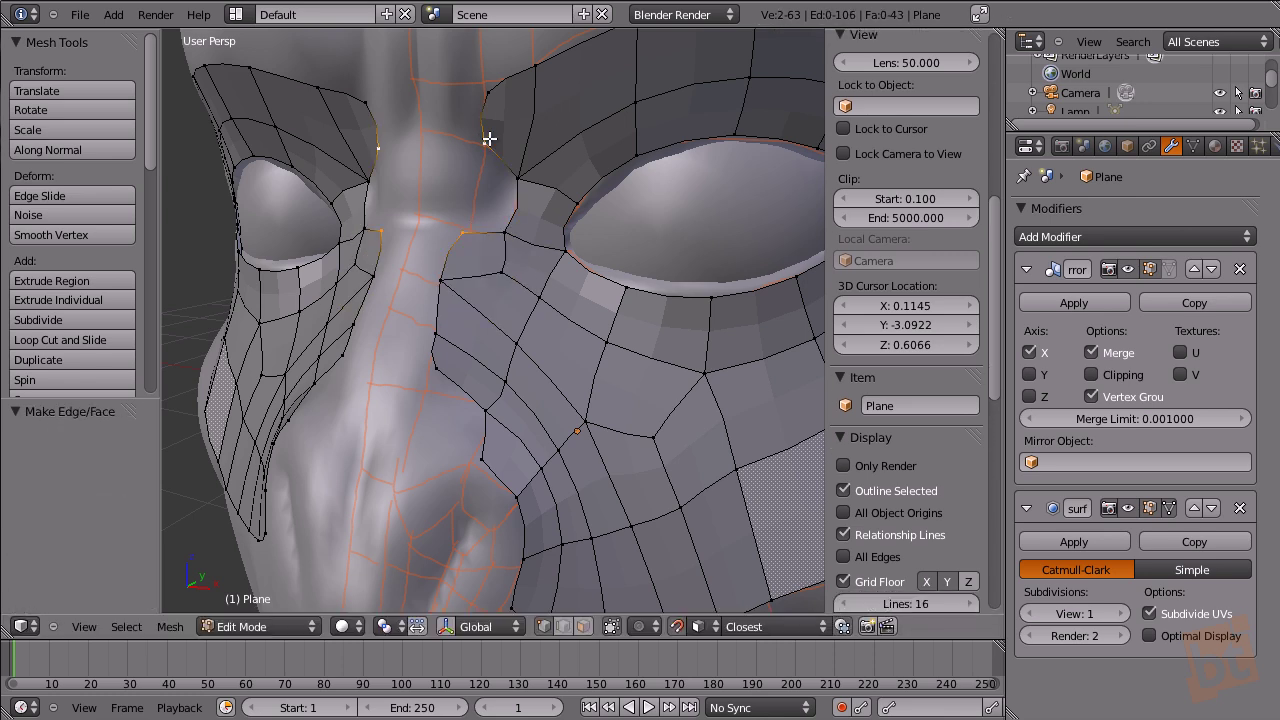
pyautogui.keyDown('shift'); pyautogui.rightClick(518, 168); pyautogui.keyUp('shift')
pyautogui.keyDown('shift'); pyautogui.rightClick(506, 234); pyautogui.keyUp('shift')
pyautogui.press('f')
# Turn off the Subdivision Surface modifier's edit-mode display and space the nose-side vertices along the sketched lines.
pyautogui.moveTo(520, 285); pyautogui.dragTo(620, 455, button='middle')
pyautogui.click(1148, 510)
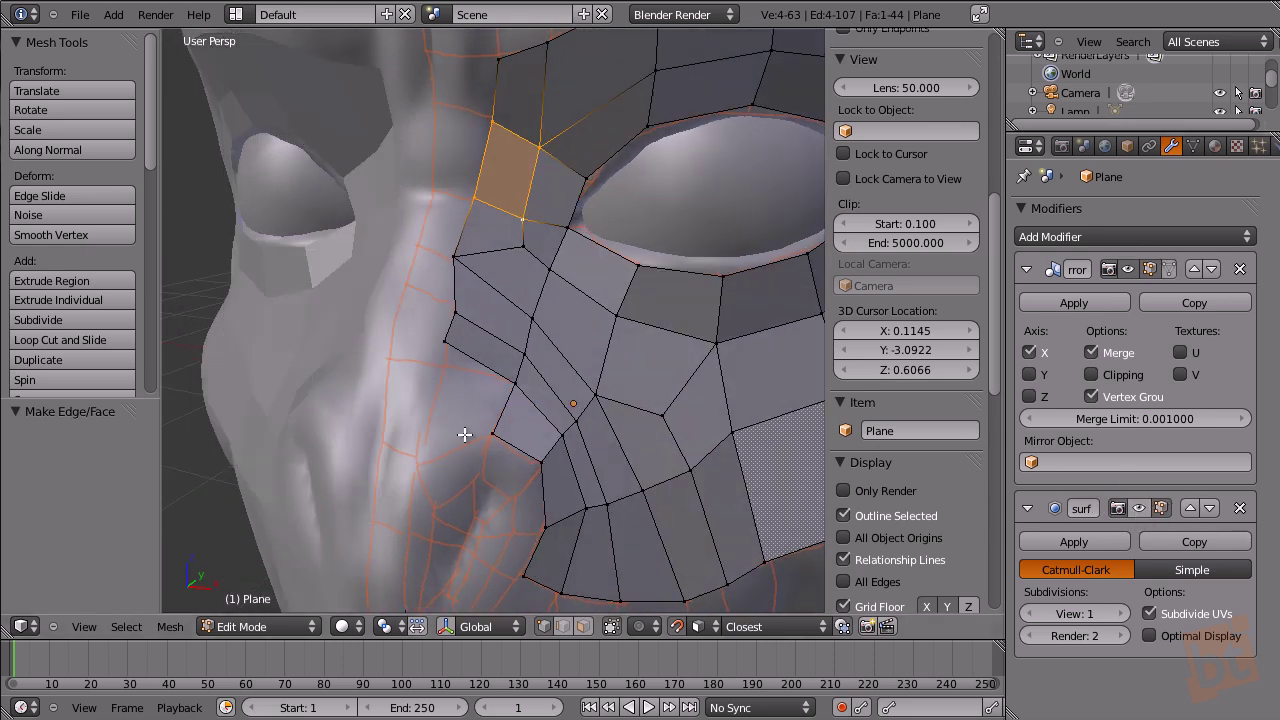
pyautogui.moveTo(471, 407); pyautogui.dragTo(474, 369, button='middle')
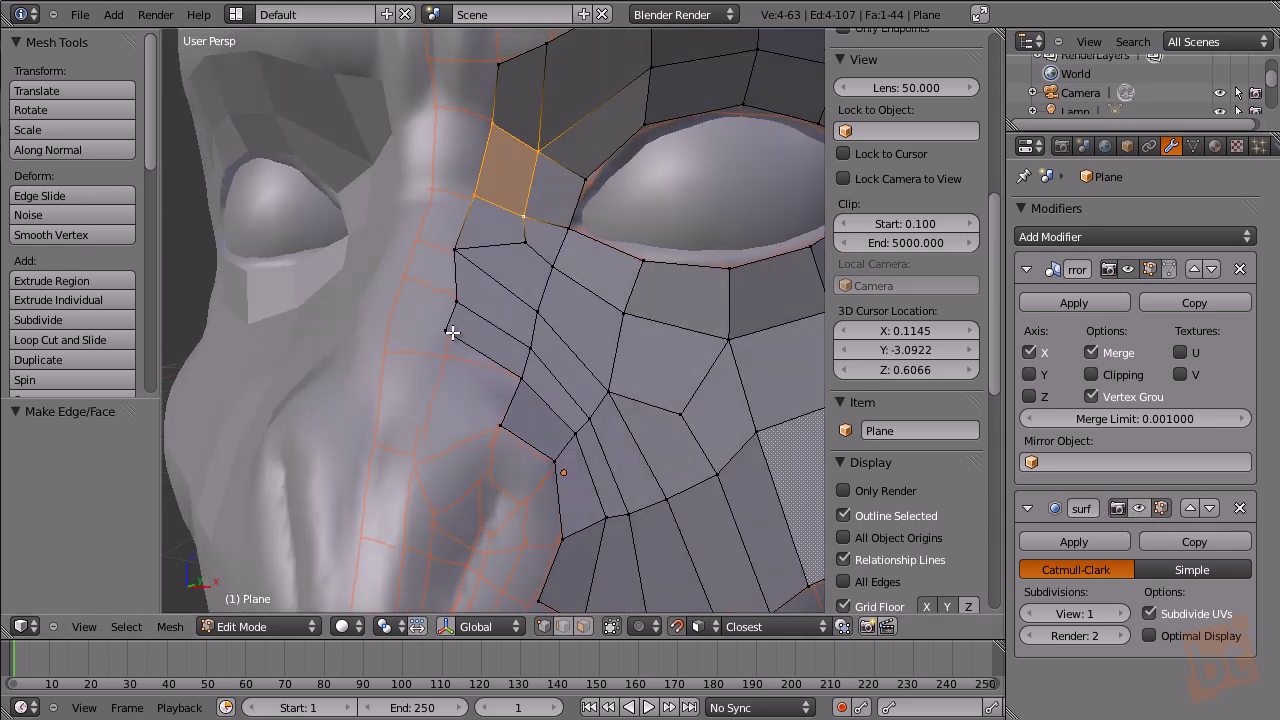
pyautogui.moveTo(452, 332); pyautogui.dragTo(454, 359, button='right')
pyautogui.moveTo(457, 302)
pyautogui.mouseDown(button='right')
pyautogui.moveTo(449, 280)
pyautogui.moveTo(464, 318)
pyautogui.mouseUp(button='right')
pyautogui.click(455, 291)
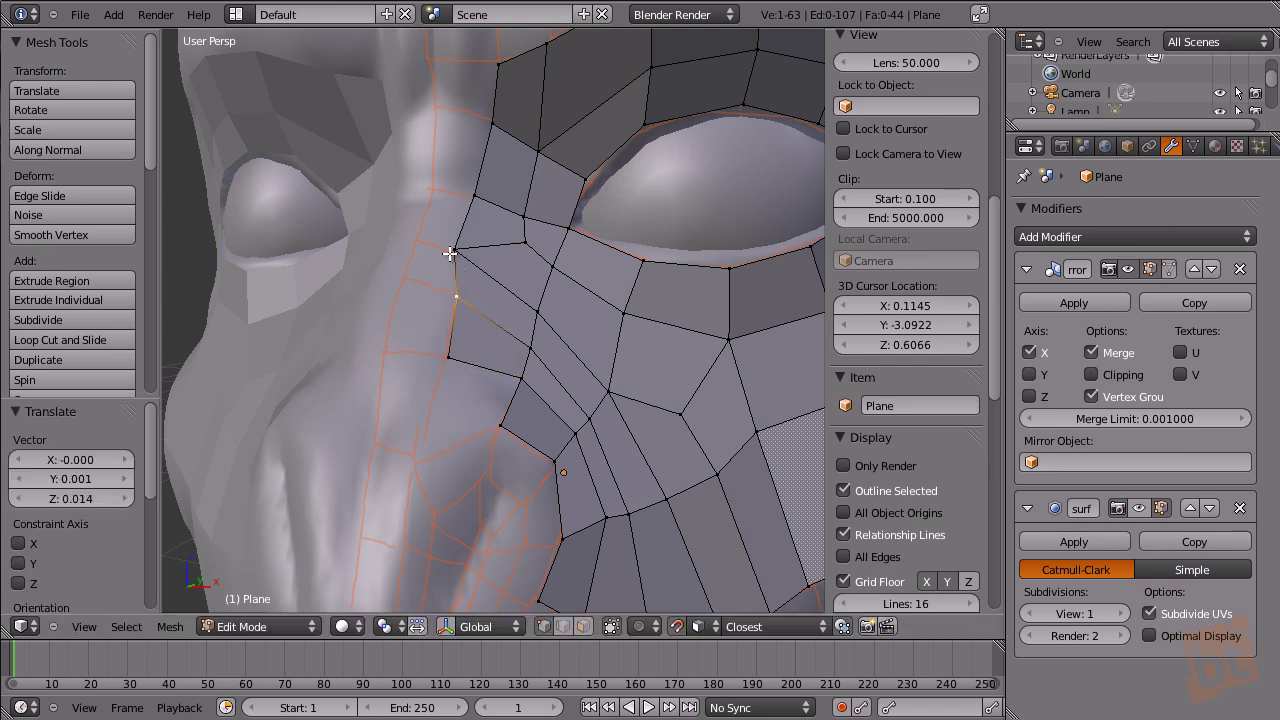
pyautogui.press('g')
pyautogui.click(470, 313)
# Extrude the vertex above the nostril wing forward along the sketched upper nostril line.
pyautogui.moveTo(470, 313); pyautogui.dragTo(536, 370, button='middle')
pyautogui.rightClick(541, 334)
pyautogui.rightClick(485, 313)
pyautogui.press('e')
pyautogui.click(389, 371)
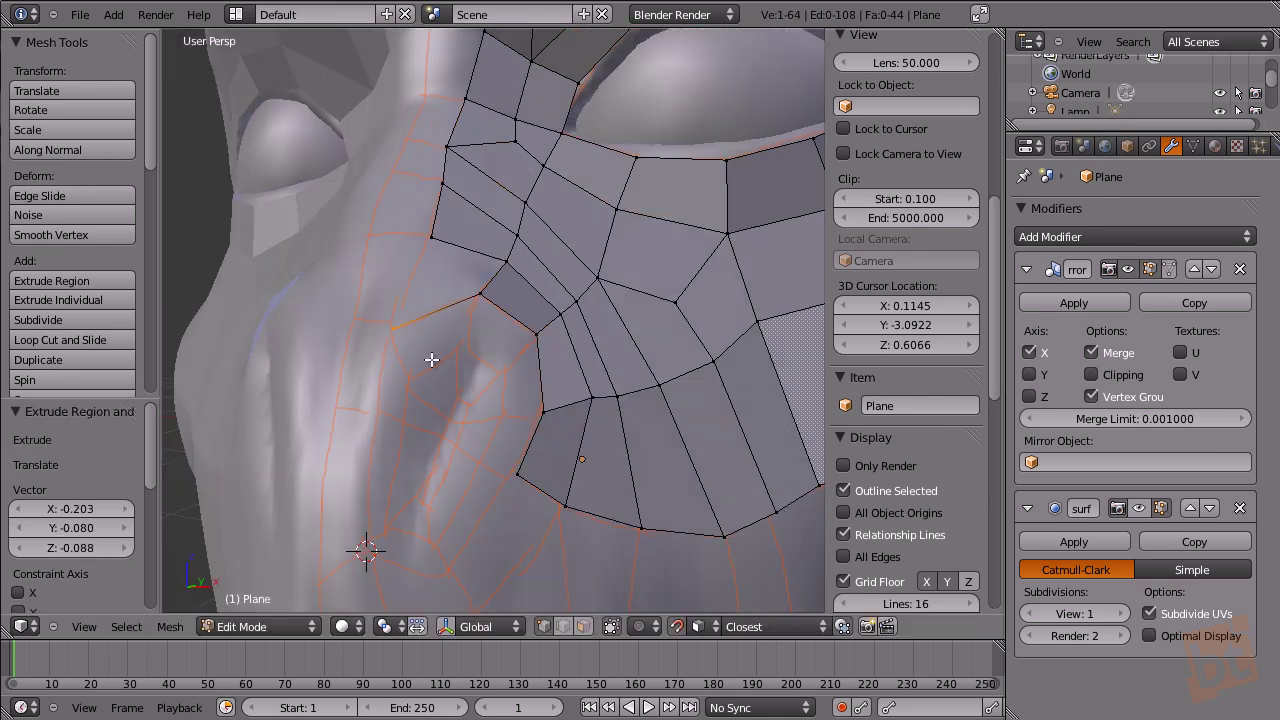
# Extrude the three edges along the nostril's upper rim, scale them to 0.555 and move them down inside the nostril outline.
pyautogui.press('e')
pyautogui.rightClick(594, 441)
pyautogui.press('s')
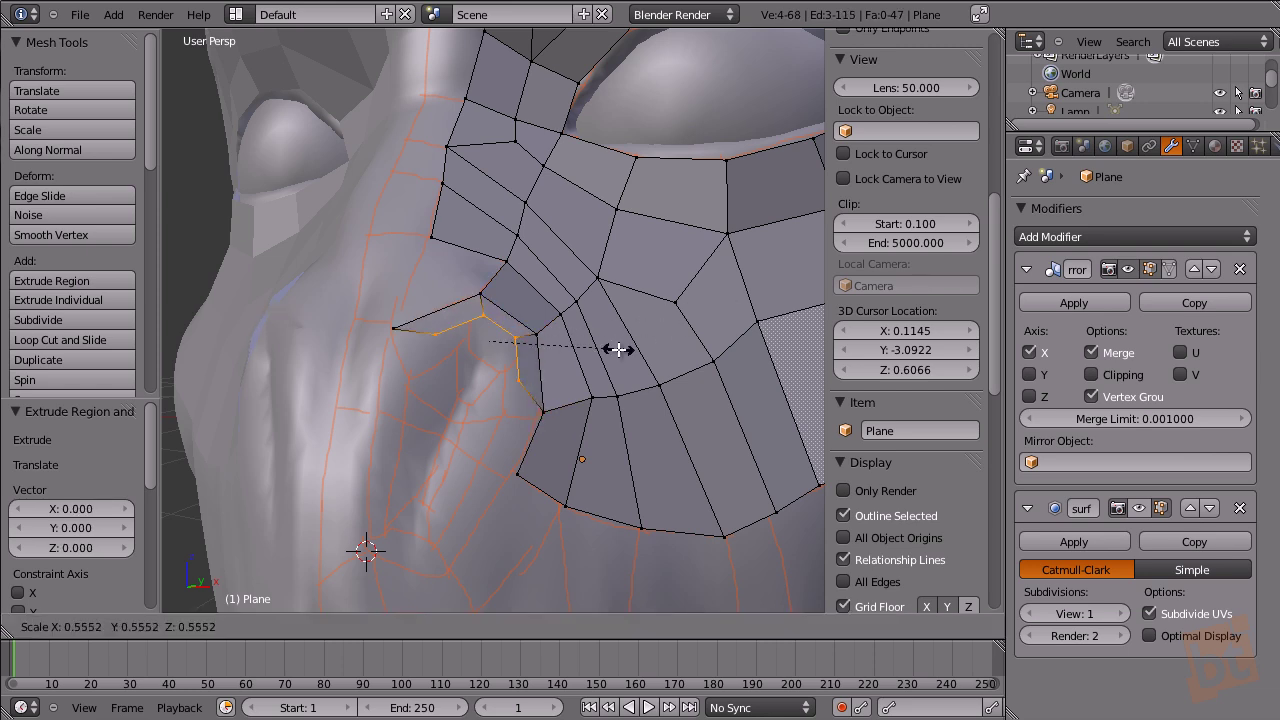
pyautogui.click(619, 349)
pyautogui.press('g')
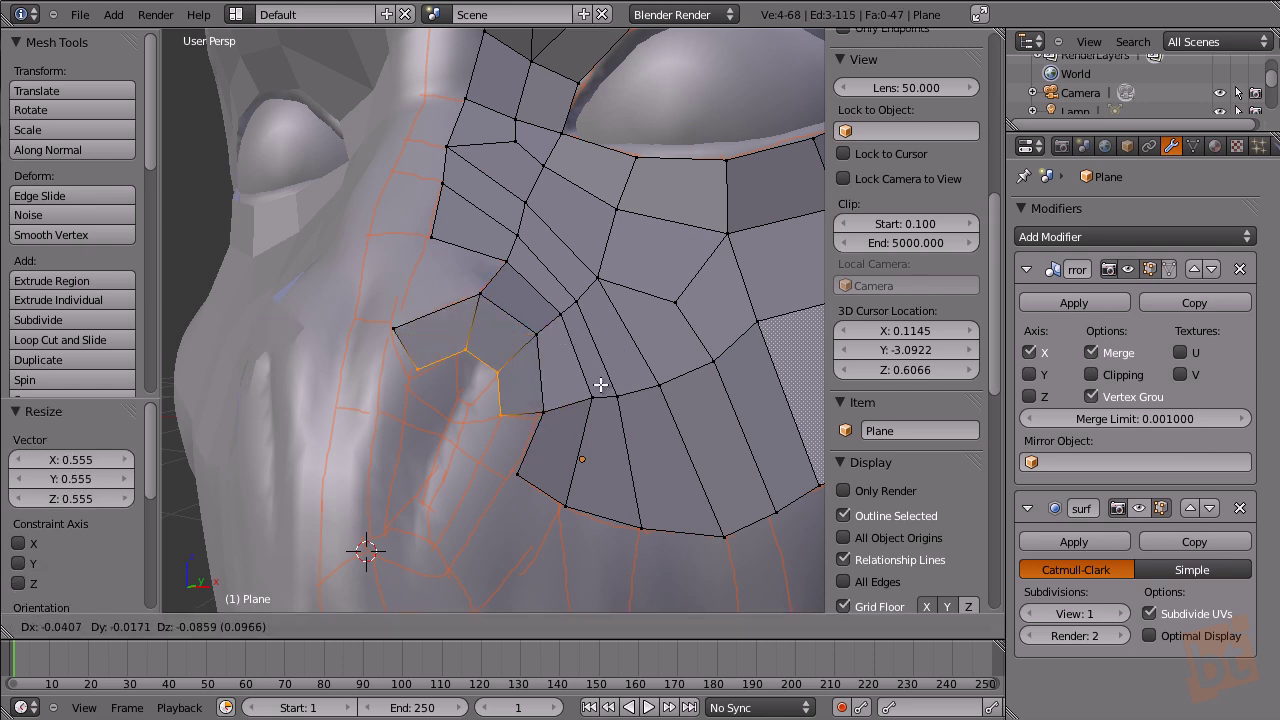
pyautogui.click(600, 384)
# Reposition the front and middle vertices of the nostril's inner edge loop along the sketch.
pyautogui.rightClick(421, 373)
pyautogui.press('g')
pyautogui.click(414, 383)
pyautogui.rightClick(469, 354)
pyautogui.press('g')
pyautogui.click(458, 349)
# Extrude two vertices from the middle of the inner nostril loop and fill the small quad between them and the loop.
pyautogui.press('e')
pyautogui.click(469, 435)
pyautogui.press('e')
pyautogui.click(482, 445)
pyautogui.keyDown('shift'); pyautogui.rightClick(497, 369); pyautogui.keyUp('shift')
pyautogui.keyDown('shift'); pyautogui.rightClick(458, 349); pyautogui.keyUp('shift')
pyautogui.press('f')
# Extrude the small nostril quad's lower front vertex downward and across toward the nostril wing.
pyautogui.rightClick(451, 423)
pyautogui.press('e')
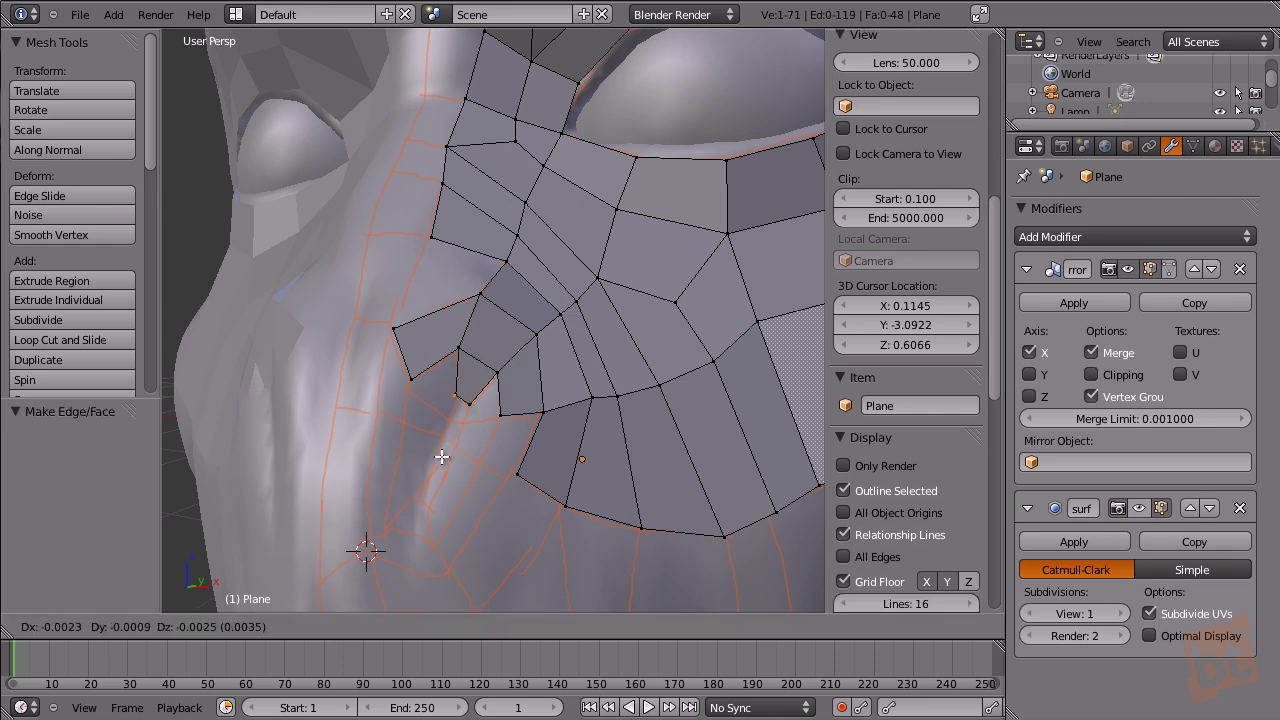
pyautogui.click(443, 467)
pyautogui.press('e')
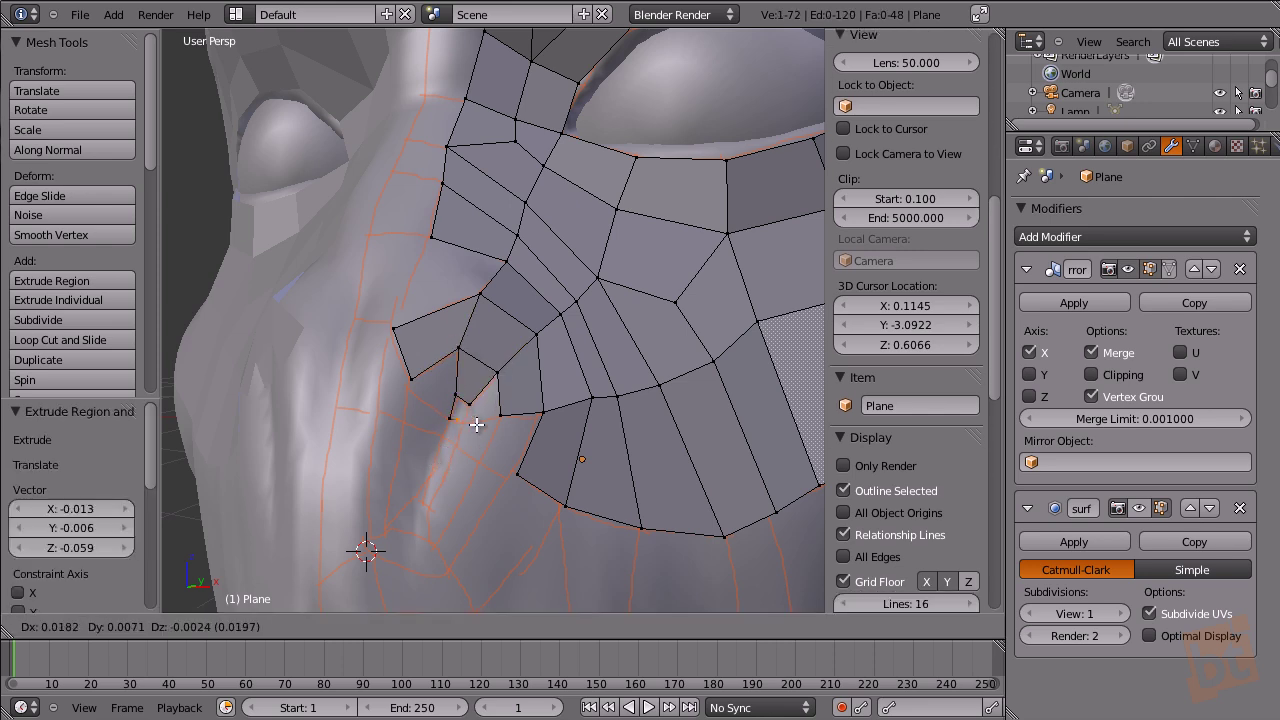
pyautogui.click(485, 431)
# Switch to edge selection mode and fill the three open faces around the small quad inside the nostril.
pyautogui.keyDown('shift'); pyautogui.rightClick(455, 401); pyautogui.keyUp('shift')
pyautogui.hotkey('ctrl', 'Tab')
pyautogui.click(434, 431)
pyautogui.press('f')
pyautogui.press('f')
pyautogui.rightClick(469, 414)
pyautogui.keyDown('shift'); pyautogui.rightClick(506, 392); pyautogui.keyUp('shift')
pyautogui.press('f')
# Fill the face between the nostril's top front edge and the lowest nose-side quad.
pyautogui.moveTo(534, 419); pyautogui.dragTo(538, 443, button='middle')
pyautogui.rightClick(446, 297)
pyautogui.keyDown('shift'); pyautogui.rightClick(472, 231); pyautogui.keyUp('shift')
pyautogui.press('f')
pyautogui.moveTo(540, 331); pyautogui.dragTo(429, 382, button='middle')
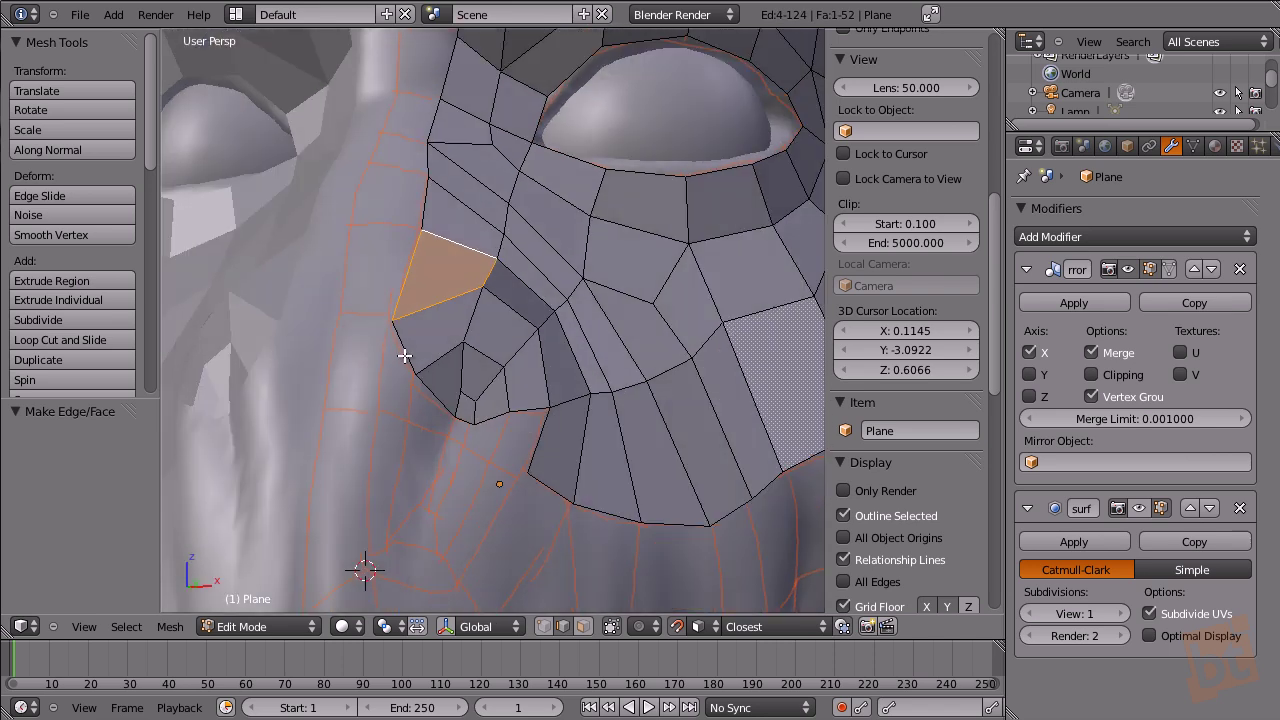
# Extrude the nostril's front outer edge downward, then rotate, scale and move it onto the sketched line below the nostril.
pyautogui.rightClick(404, 355)
pyautogui.press('e')
pyautogui.click(429, 458)
pyautogui.press('g')
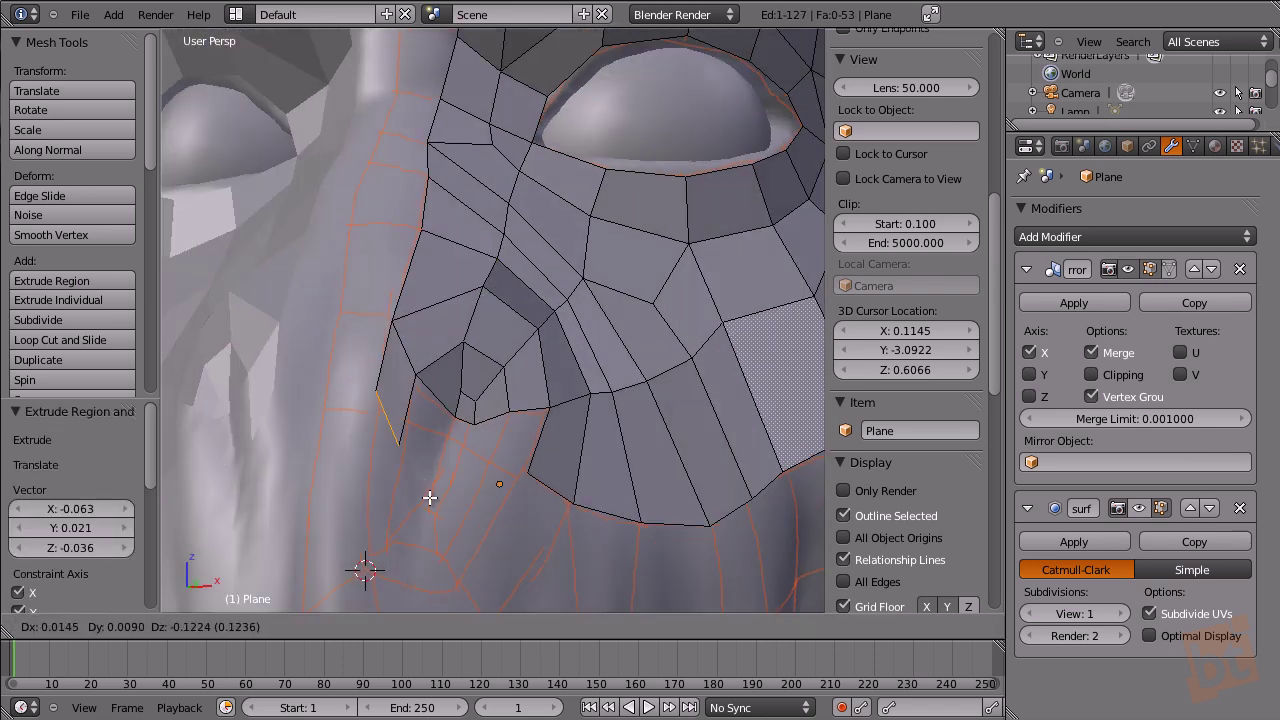
pyautogui.click(429, 490)
pyautogui.press('r')
pyautogui.click(468, 406)
pyautogui.press('s')
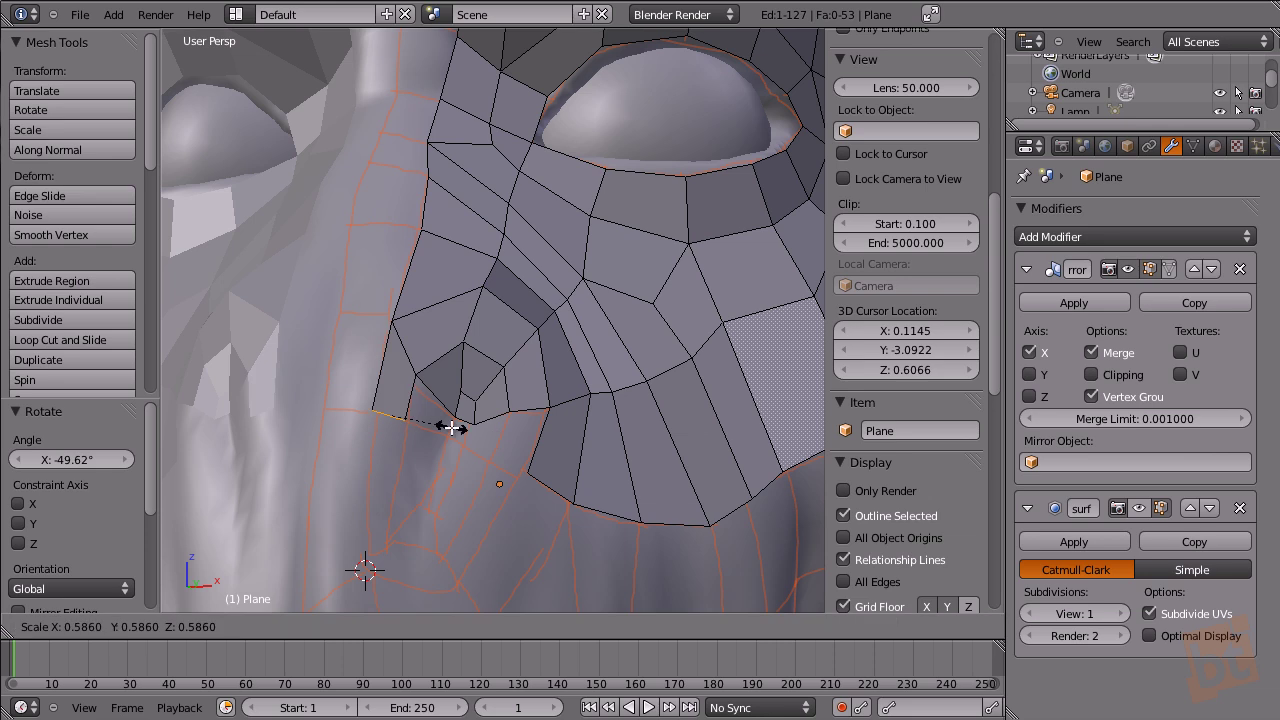
pyautogui.click(450, 426)
pyautogui.press('g')
pyautogui.click(455, 434)
# Switch to vertex selection mode and extrude three vertices from the nostril's bottom vertex along the sketched line toward the nostril wing.
pyautogui.keyDown('shift'); pyautogui.moveTo(450, 449); pyautogui.dragTo(457, 363, button='middle'); pyautogui.keyUp('shift')
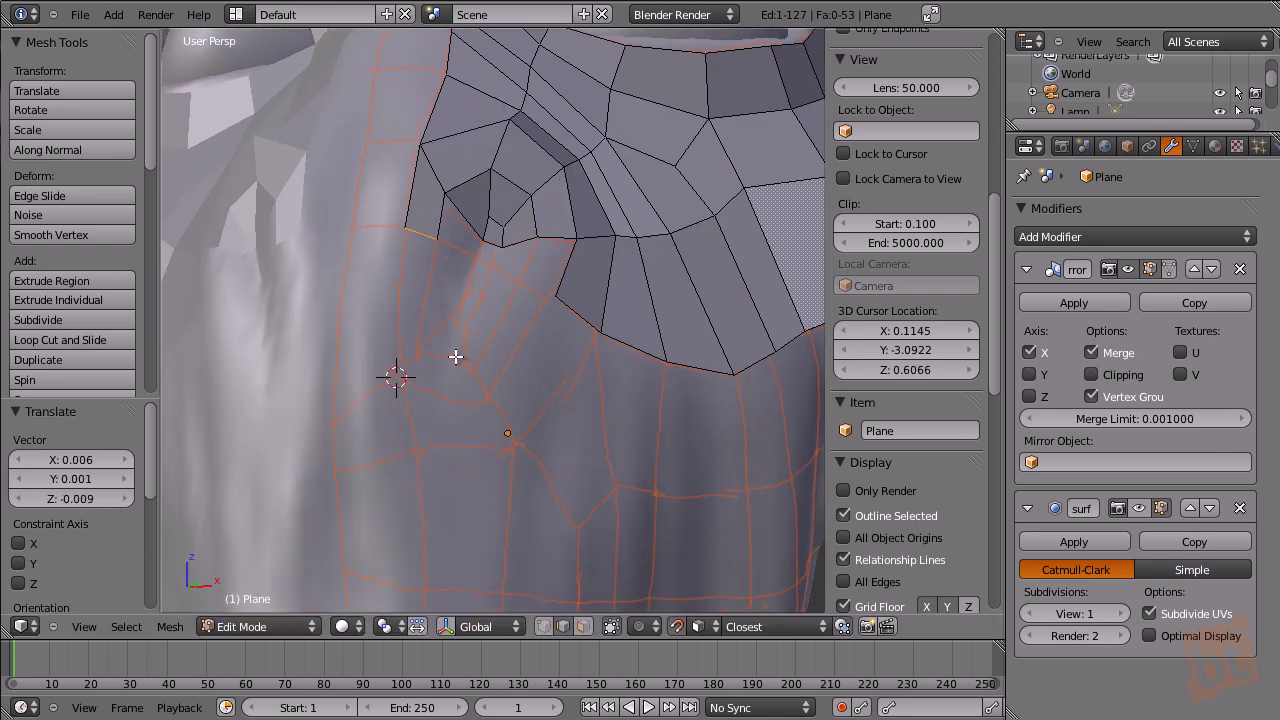
pyautogui.hotkey('ctrl', 'Tab')
pyautogui.click(441, 337)
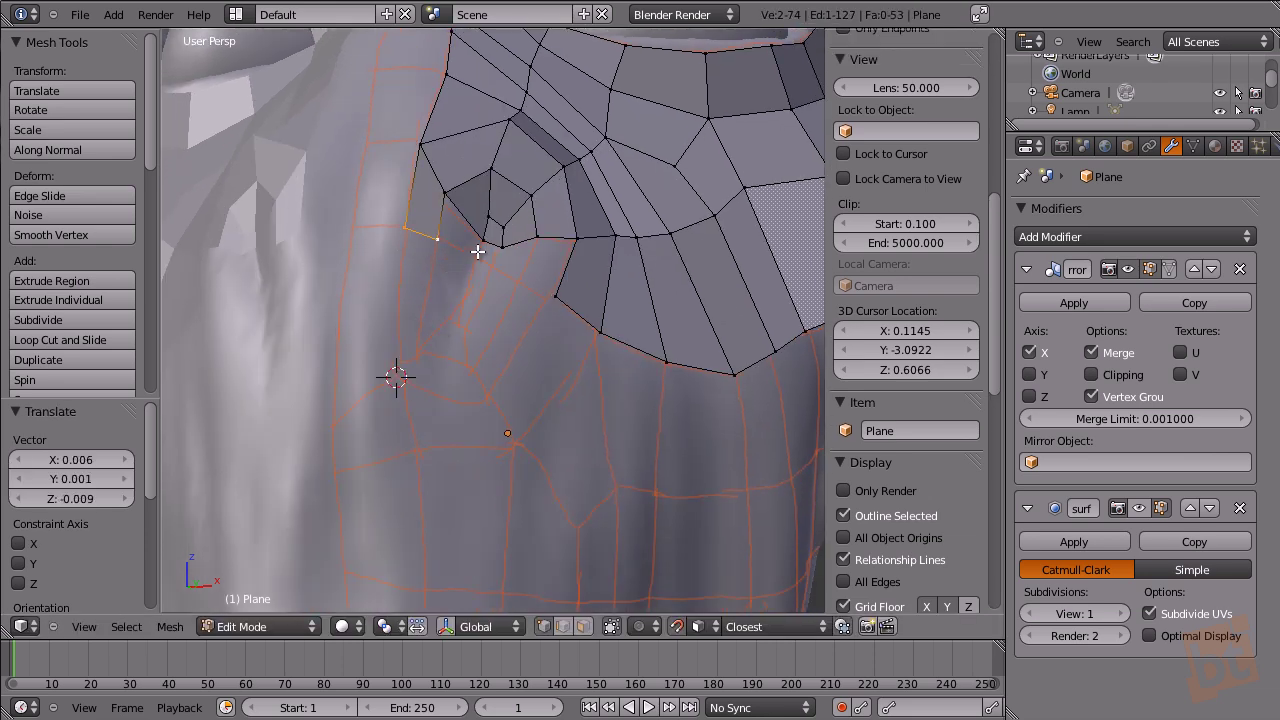
pyautogui.rightClick(478, 251)
pyautogui.press('e')
pyautogui.click(470, 286)
pyautogui.press('e')
pyautogui.click(483, 300)
pyautogui.press('e')
pyautogui.click(514, 315)
# Fill the two faces between the new vertex row and the lower edge of the nostril wing.
pyautogui.keyDown('shift'); pyautogui.rightClick(550, 299); pyautogui.keyUp('shift')
pyautogui.keyDown('shift'); pyautogui.rightClick(573, 241); pyautogui.keyUp('shift')
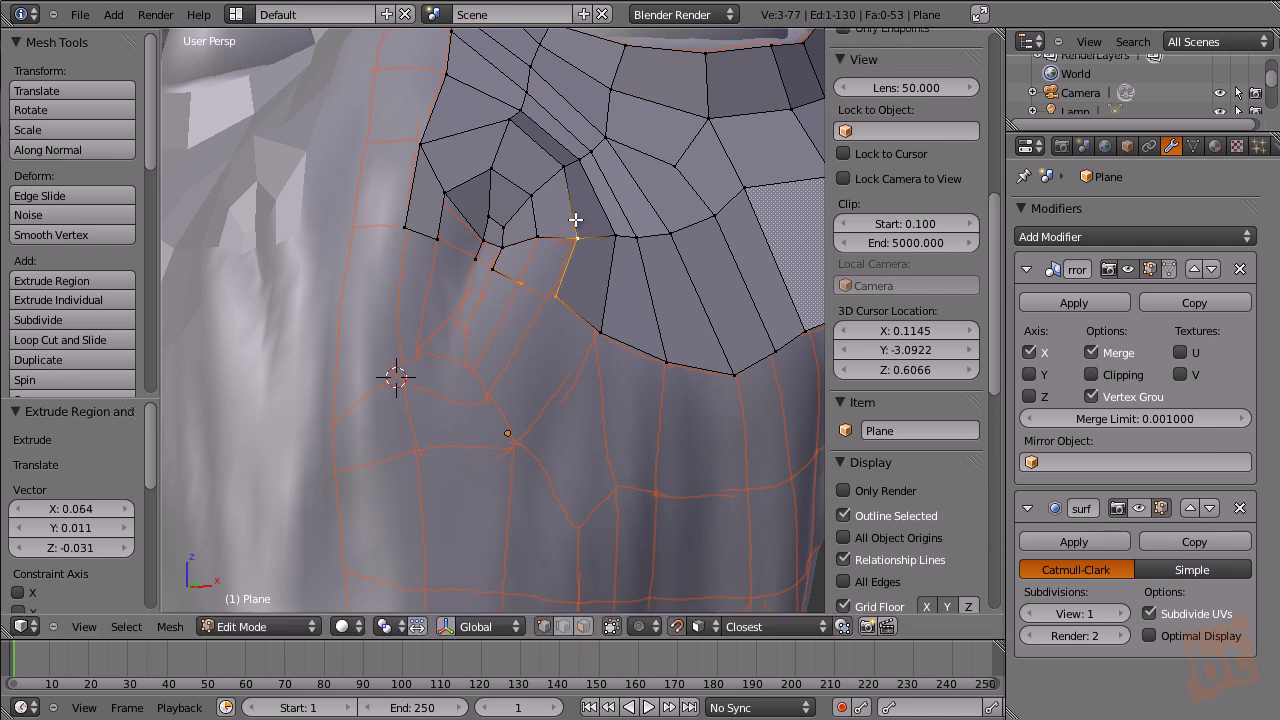
pyautogui.press('f')
pyautogui.press('a')
pyautogui.moveTo(543, 240)
pyautogui.keyDown('ctrl'); pyautogui.mouseDown()
pyautogui.moveTo(491, 280)
pyautogui.moveTo(505, 233)
pyautogui.moveTo(532, 235)
pyautogui.mouseUp(); pyautogui.keyUp('ctrl')
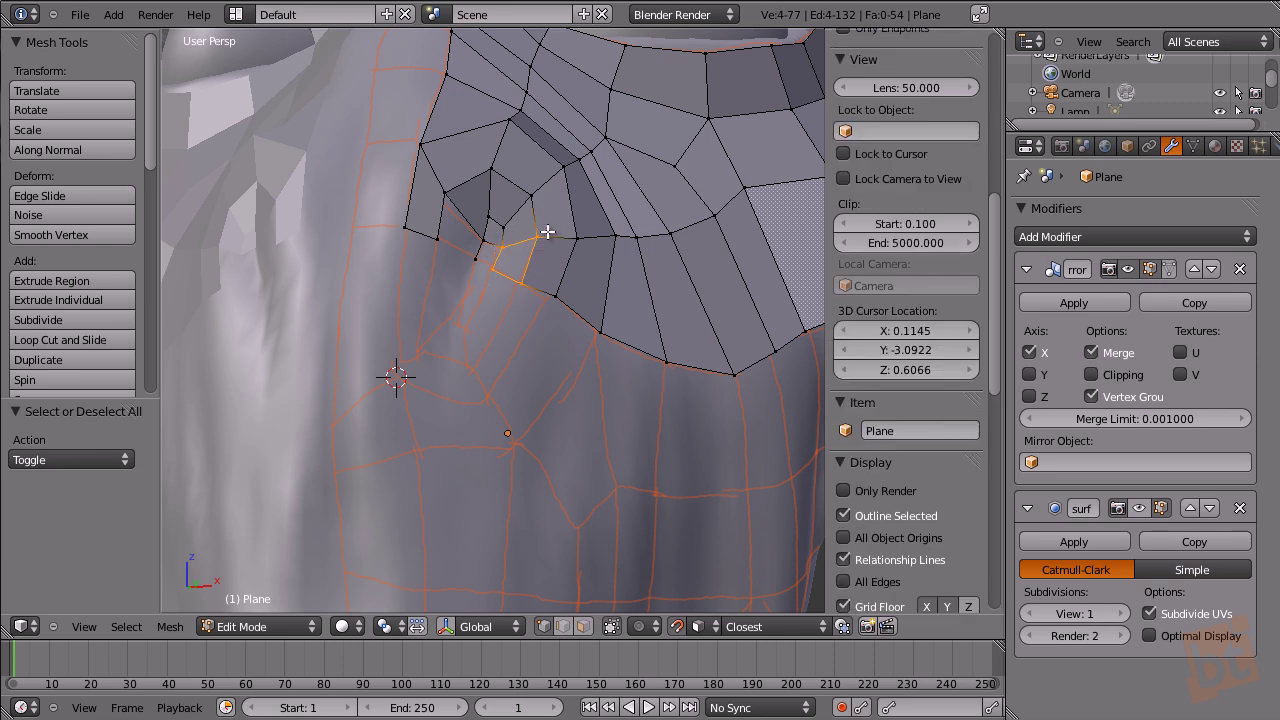
pyautogui.keyDown('shift'); pyautogui.rightClick(545, 233); pyautogui.keyUp('shift')
pyautogui.press('f')
pyautogui.press('f')
pyautogui.press('a')
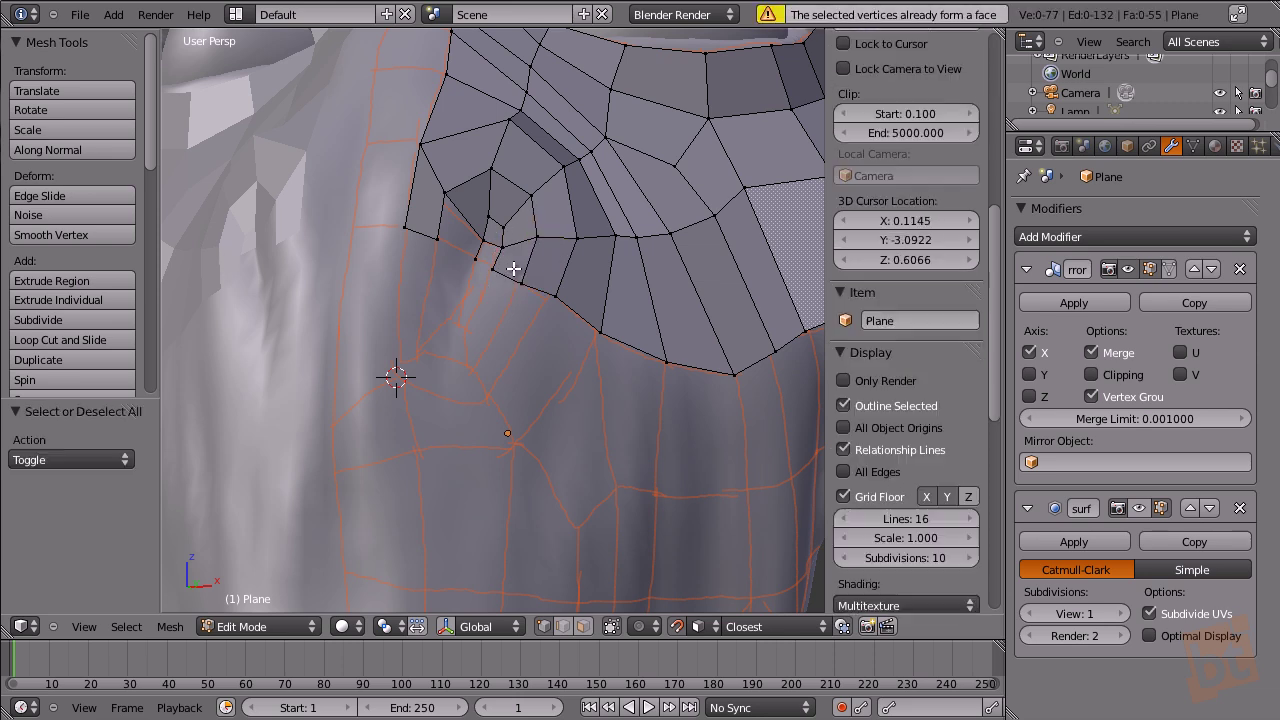
# Fill the two remaining gaps between the nostril loop's bottom and the new row, up to the extruded front edge.
pyautogui.moveTo(550, 238); pyautogui.dragTo(525, 303, button='middle')
pyautogui.keyDown('ctrl'); pyautogui.moveTo(534, 300); pyautogui.dragTo(532, 339); pyautogui.keyUp('ctrl')
pyautogui.press('f')
pyautogui.press('a')
pyautogui.moveTo(511, 289)
pyautogui.keyDown('ctrl'); pyautogui.mouseDown()
pyautogui.moveTo(455, 300)
pyautogui.moveTo(494, 343)
pyautogui.moveTo(516, 318)
pyautogui.mouseUp(); pyautogui.keyUp('ctrl')
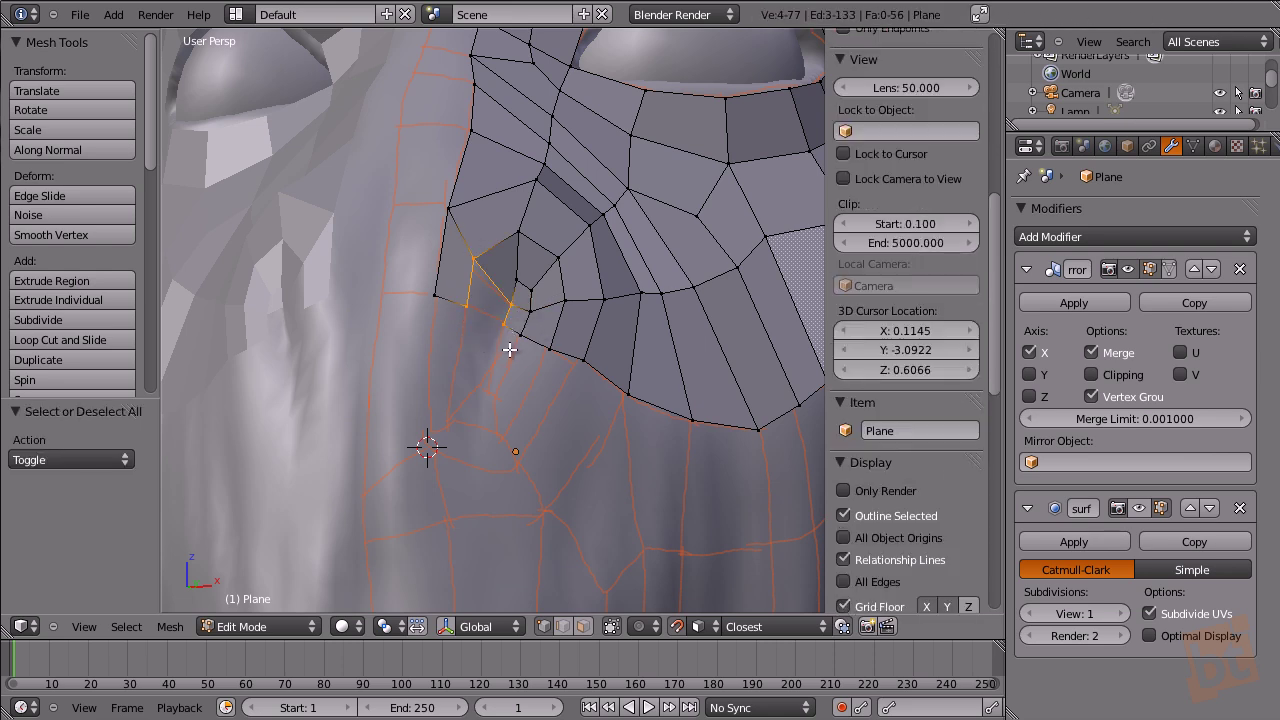
pyautogui.press('f')
# Extrude the nostril's lower front vertex down to the next sketched line, then across toward the nostril wing.
pyautogui.moveTo(508, 349); pyautogui.dragTo(486, 337, button='middle')
pyautogui.rightClick(438, 260)
pyautogui.press('e')
pyautogui.click(420, 389)
pyautogui.press('e')
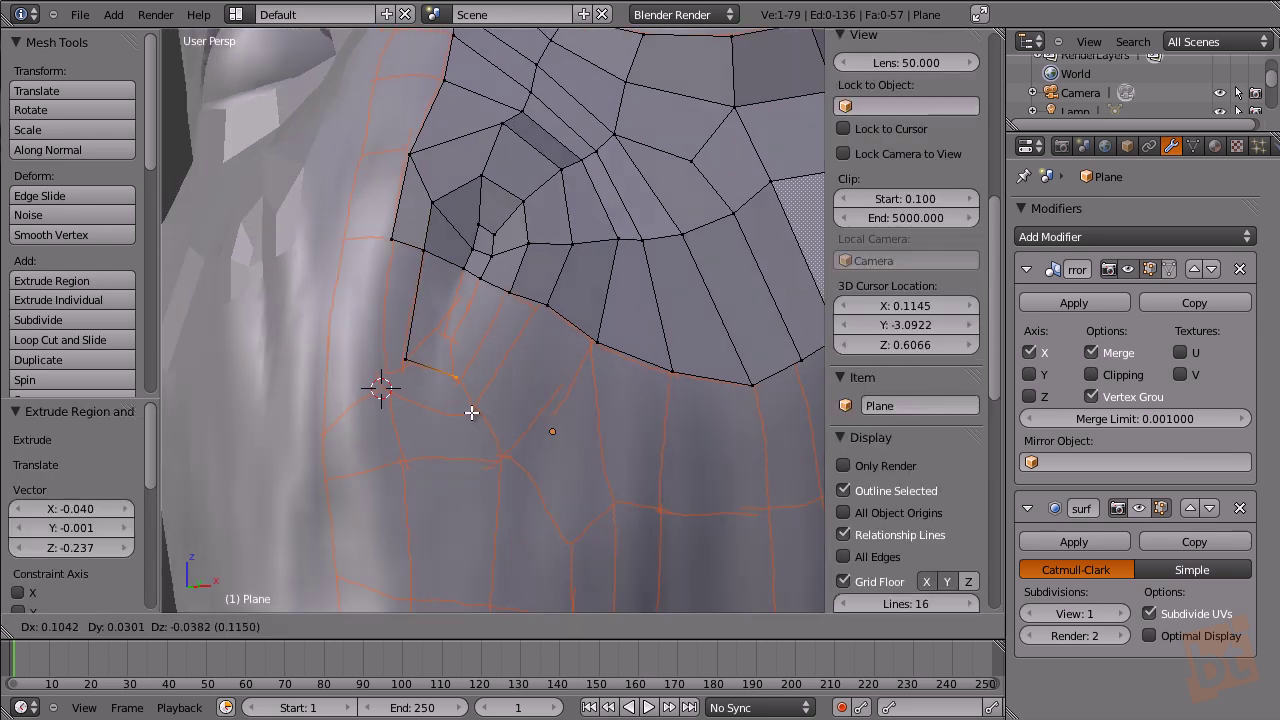
pyautogui.click(471, 412)
# Extrude two vertices down from the middle of the nostril's lower row and fill the narrow strip between them.
pyautogui.keyDown('shift'); pyautogui.rightClick(512, 268); pyautogui.keyUp('shift')
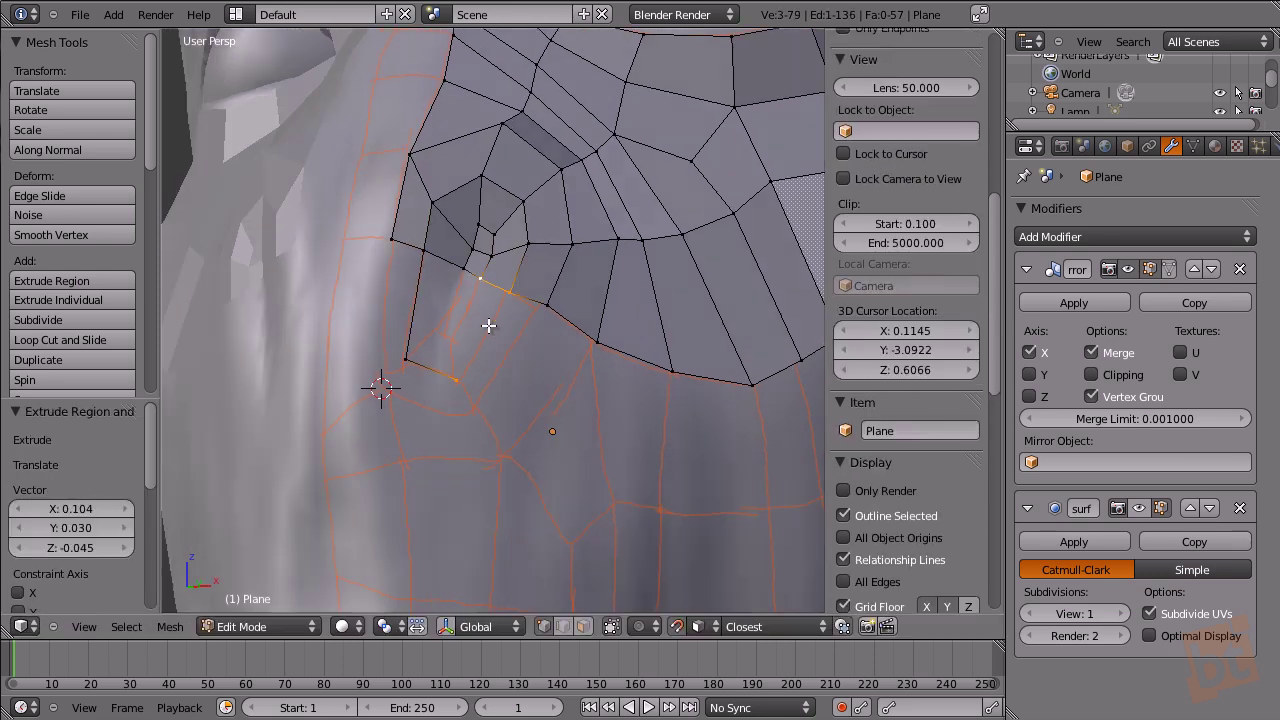
pyautogui.rightClick(485, 276)
pyautogui.press('e')
pyautogui.click(459, 364)
pyautogui.press('e')
pyautogui.click(447, 356)
pyautogui.keyDown('shift'); pyautogui.rightClick(478, 276); pyautogui.keyUp('shift')
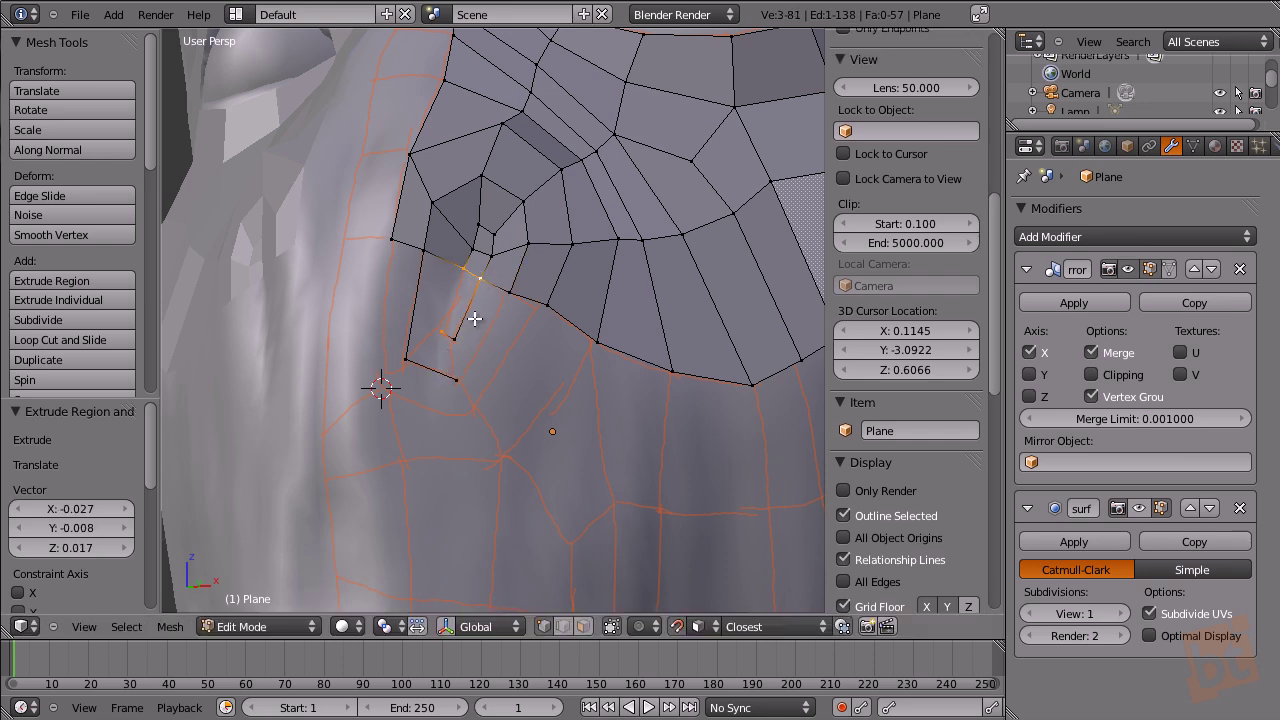
pyautogui.press('f')
# Fill the three faces around the narrow nostril strip, on both sides and along its bottom.
pyautogui.rightClick(506, 291)
pyautogui.keyDown('shift'); pyautogui.rightClick(454, 380); pyautogui.keyUp('shift')
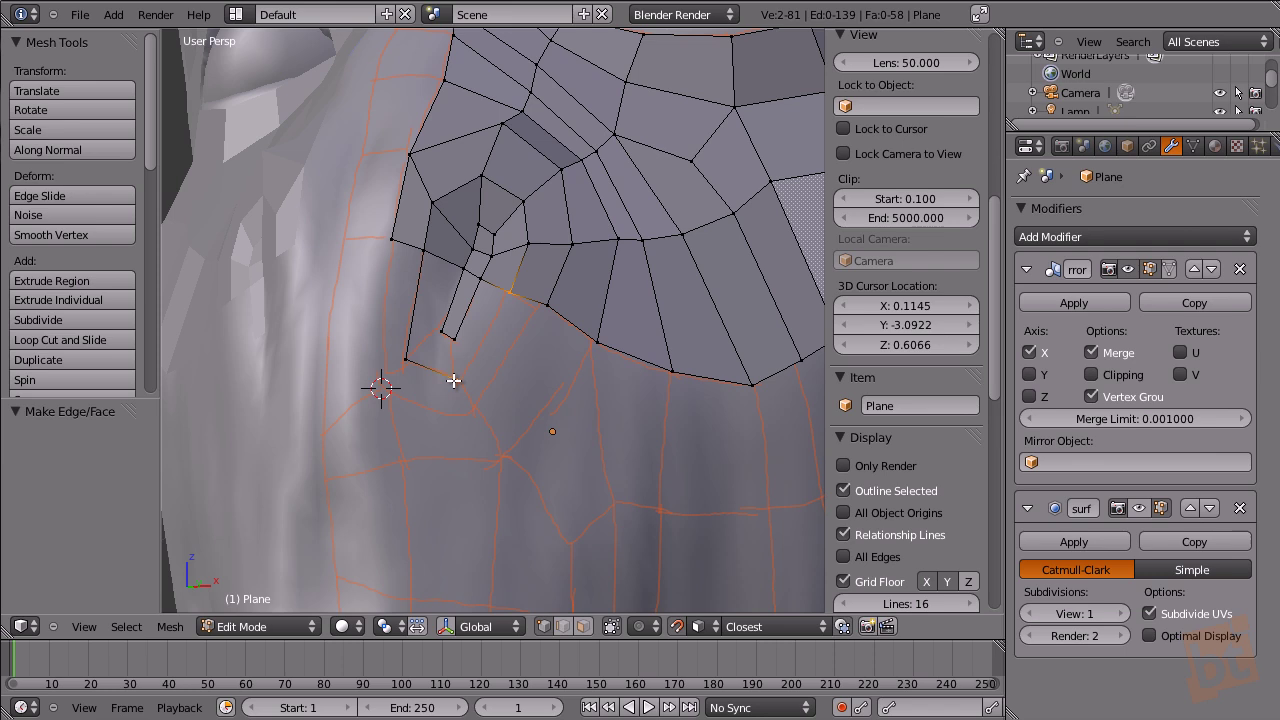
pyautogui.keyDown('shift'); pyautogui.rightClick(477, 281); pyautogui.keyUp('shift')
pyautogui.press('f')
pyautogui.rightClick(462, 271)
pyautogui.keyDown('shift'); pyautogui.rightClick(437, 330); pyautogui.keyUp('shift')
pyautogui.keyDown('shift'); pyautogui.rightClick(406, 359); pyautogui.keyUp('shift')
pyautogui.keyDown('shift'); pyautogui.rightClick(422, 257); pyautogui.keyUp('shift')
pyautogui.press('f')
pyautogui.rightClick(438, 332)
pyautogui.keyDown('shift'); pyautogui.rightClick(455, 378); pyautogui.keyUp('shift')
pyautogui.keyDown('shift'); pyautogui.rightClick(407, 358); pyautogui.keyUp('shift')
pyautogui.press('f')
pyautogui.press('a')
# In Object Mode, add a new material to the mesh with a light blue diffuse colour and specular intensity 0.
pyautogui.moveTo(586, 363); pyautogui.dragTo(552, 311, button='middle')
pyautogui.scroll(-3, 516, 357)
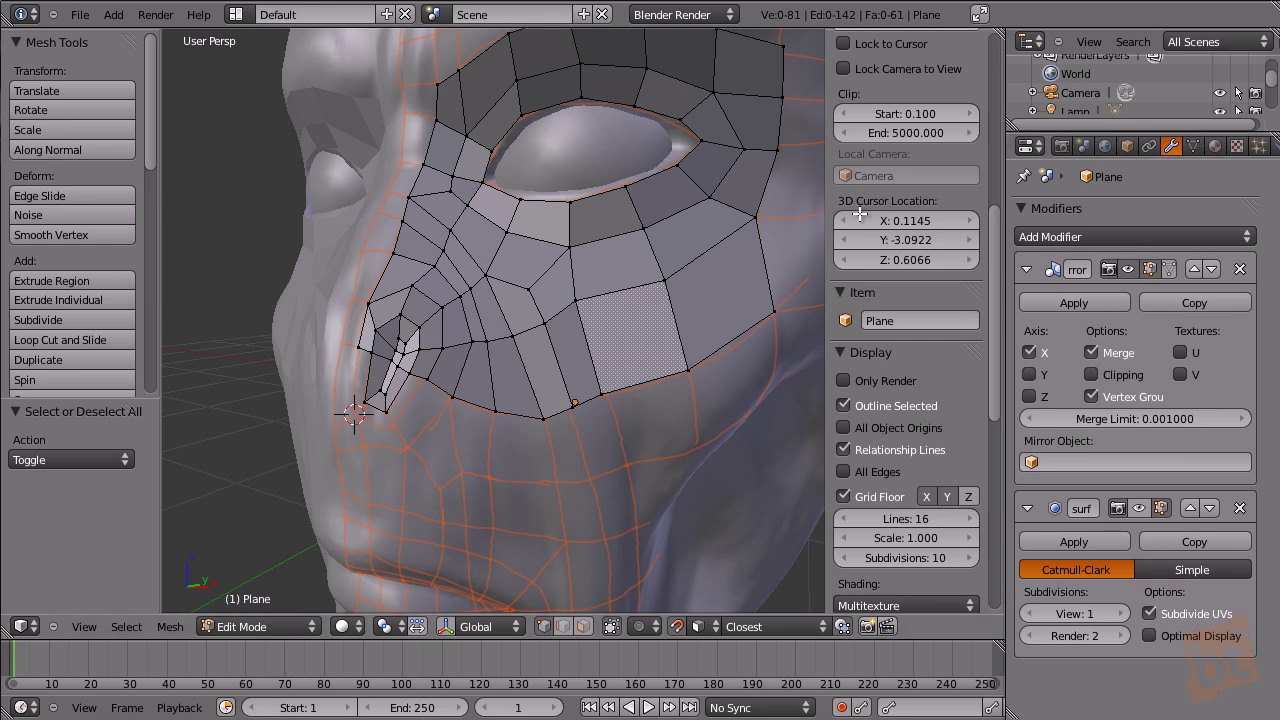
pyautogui.press('Tab')
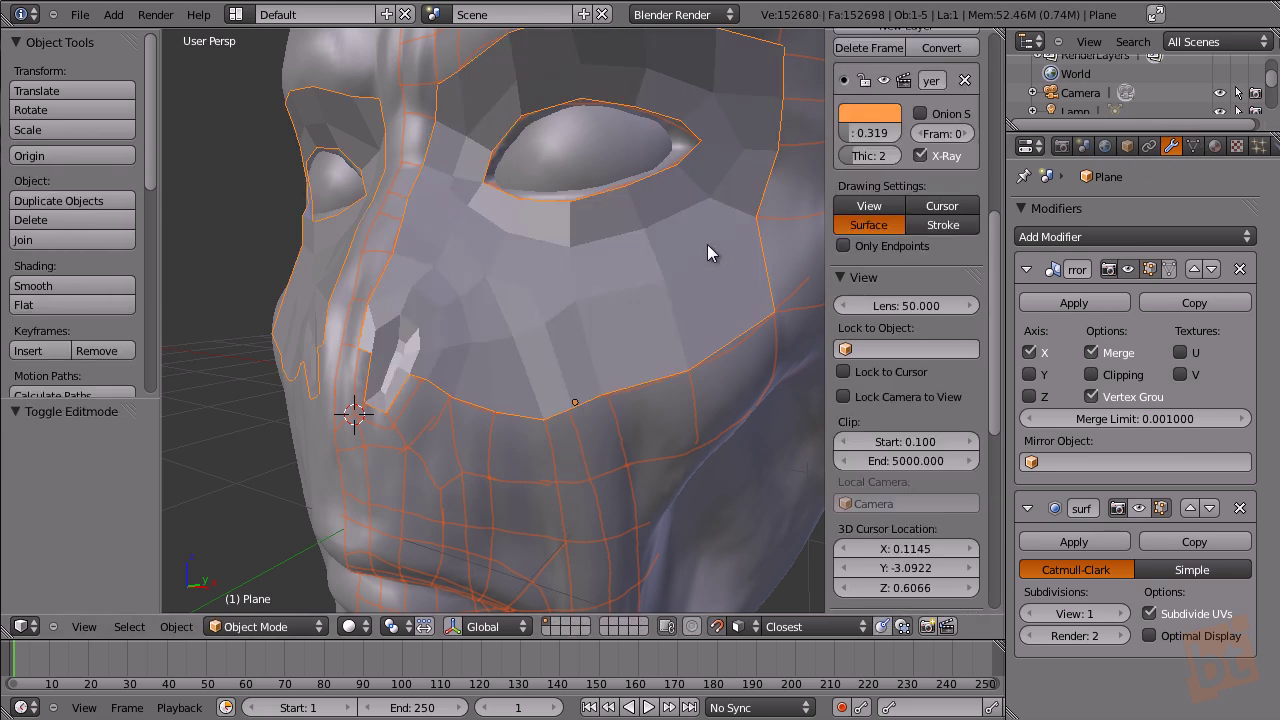
pyautogui.click(1212, 146)
pyautogui.click(1080, 279)
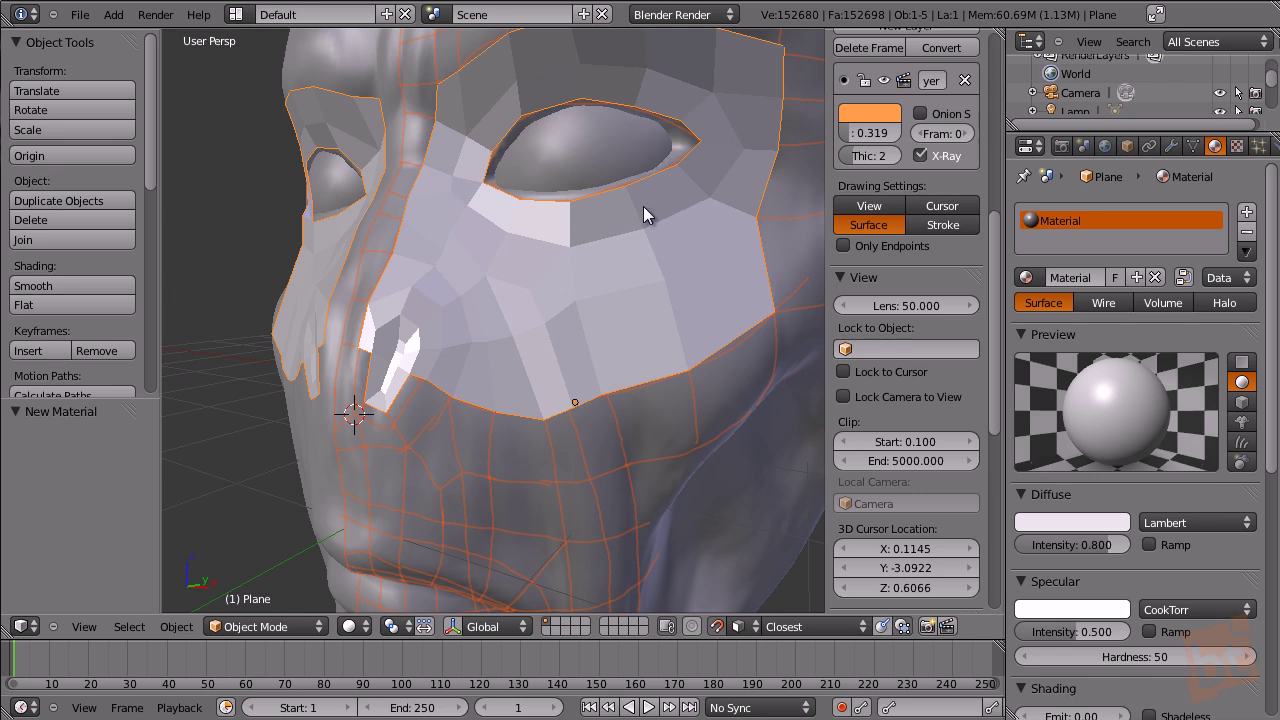
pyautogui.click(1086, 525)
pyautogui.moveTo(1056, 308)
pyautogui.mouseDown()
pyautogui.moveTo(1048, 296)
pyautogui.moveTo(1064, 295)
pyautogui.moveTo(1052, 298)
pyautogui.mouseUp()
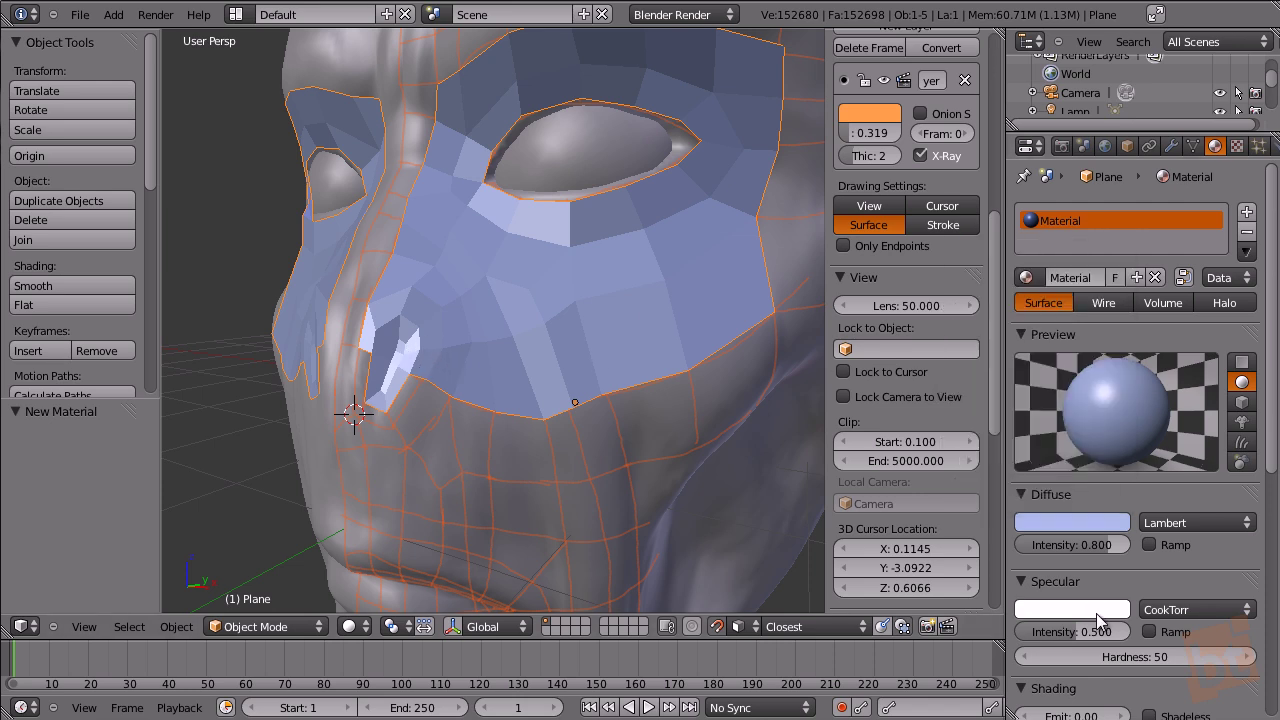
pyautogui.moveTo(1073, 630); pyautogui.dragTo(941, 629)
# Return to Edit Mode with edge selection, extrude the brow's upper edge row upward and scale it by about 0.65 on Z.
pyautogui.moveTo(563, 423); pyautogui.dragTo(393, 387, button='middle')
pyautogui.press('Tab')
pyautogui.moveTo(537, 414); pyautogui.dragTo(470, 330, button='middle')
pyautogui.moveTo(592, 373); pyautogui.dragTo(623, 391, button='middle')
pyautogui.moveTo(373, 303); pyautogui.dragTo(502, 360, button='middle')
pyautogui.hotkey('ctrl', 'Tab')
pyautogui.click(336, 337)
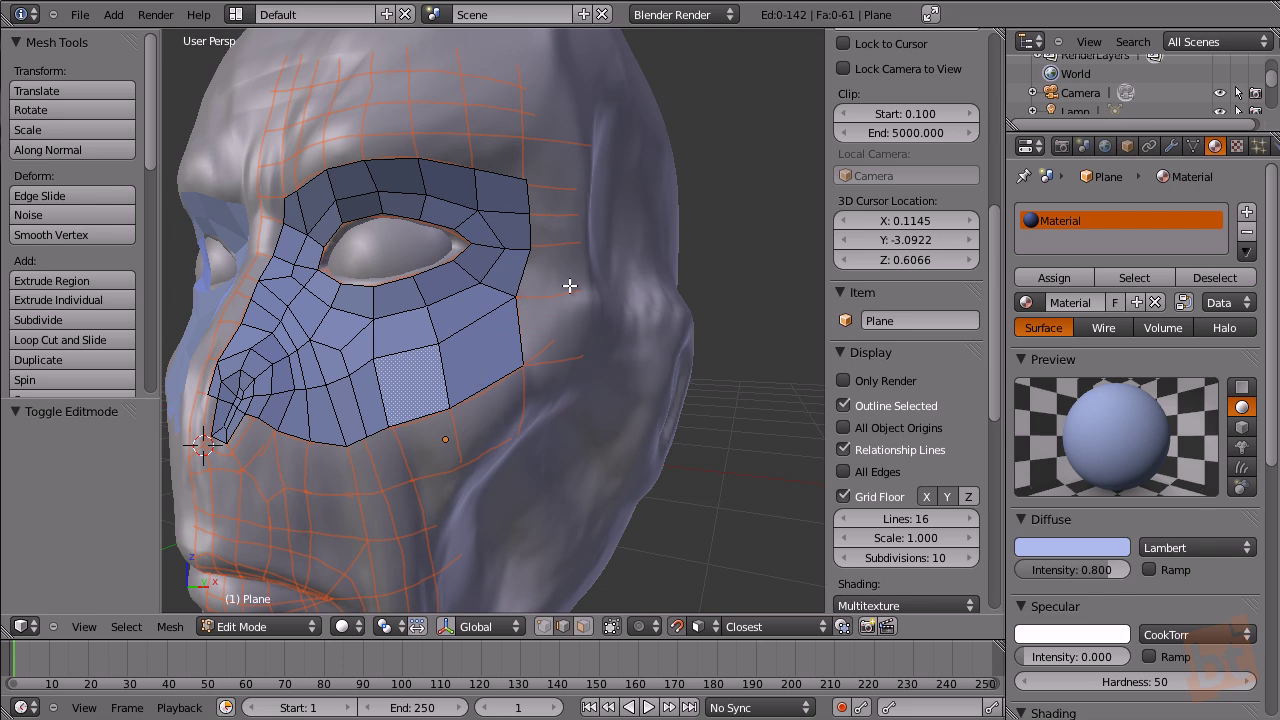
pyautogui.moveTo(491, 289); pyautogui.dragTo(391, 229, button='middle')
pyautogui.hotkey('ctrl', 'Tab')
pyautogui.click(385, 219)
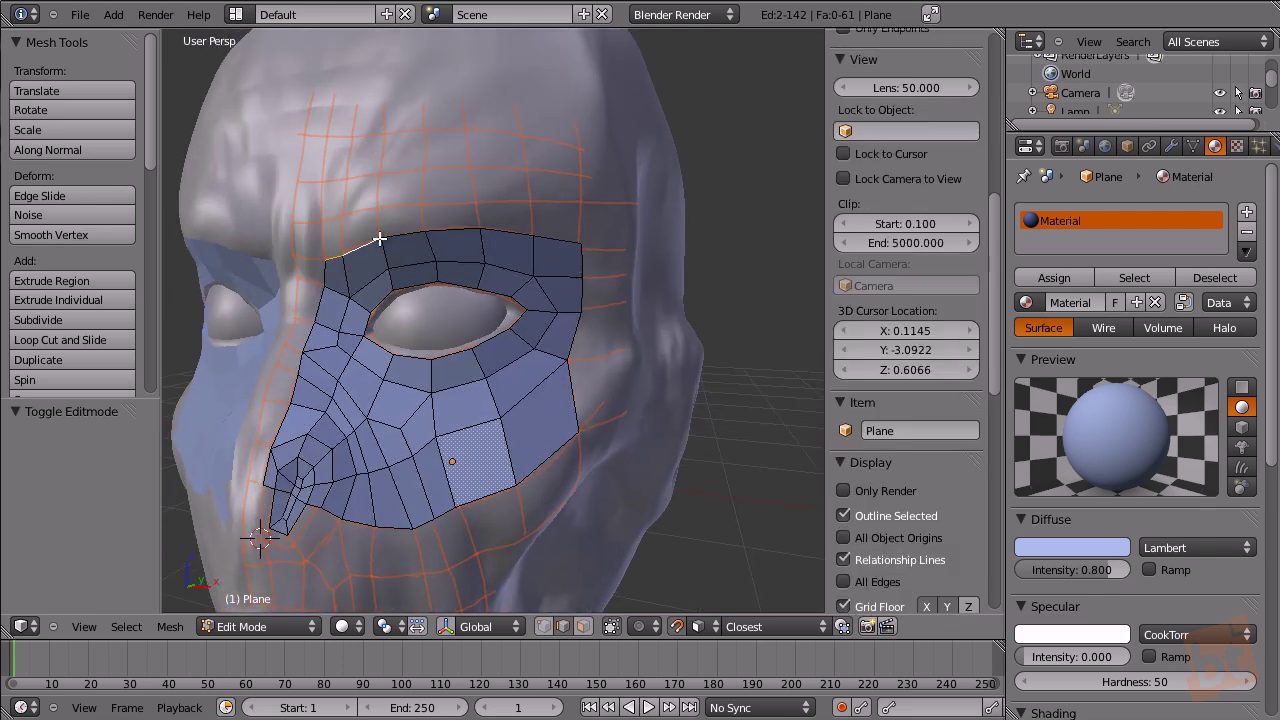
pyautogui.press('e')
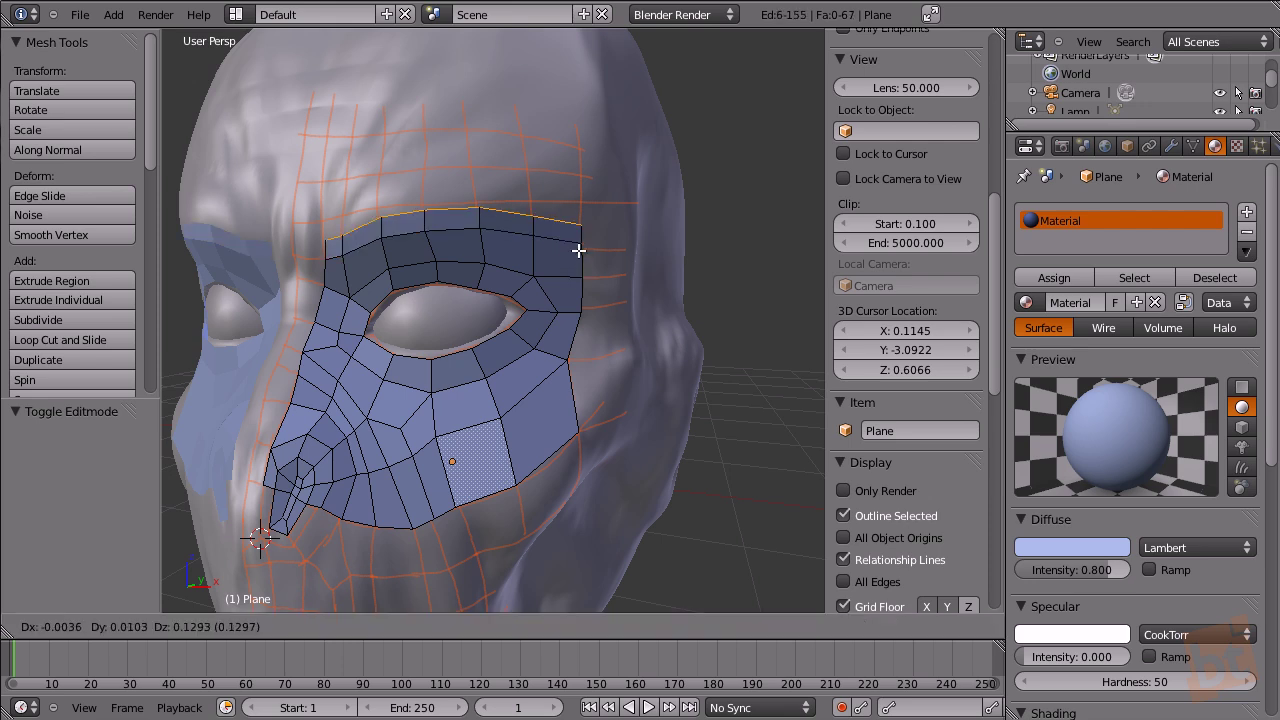
pyautogui.click(580, 243)
pyautogui.press('s')
pyautogui.press('z')
pyautogui.click(583, 229)
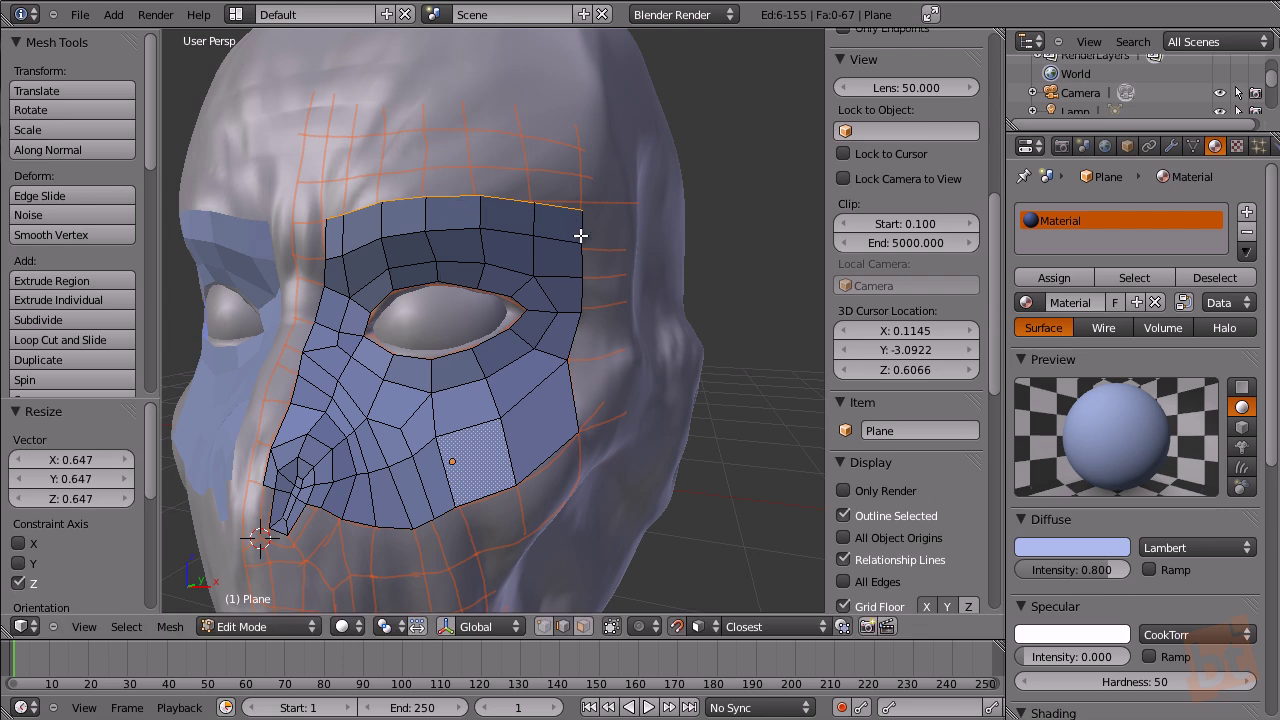
# Switch to vertex selection mode and move the two outermost vertices of the brow's top row onto the sketched line.
pyautogui.hotkey('ctrl', 'Tab')
pyautogui.click(586, 200)
pyautogui.rightClick(582, 206)
pyautogui.press('g')
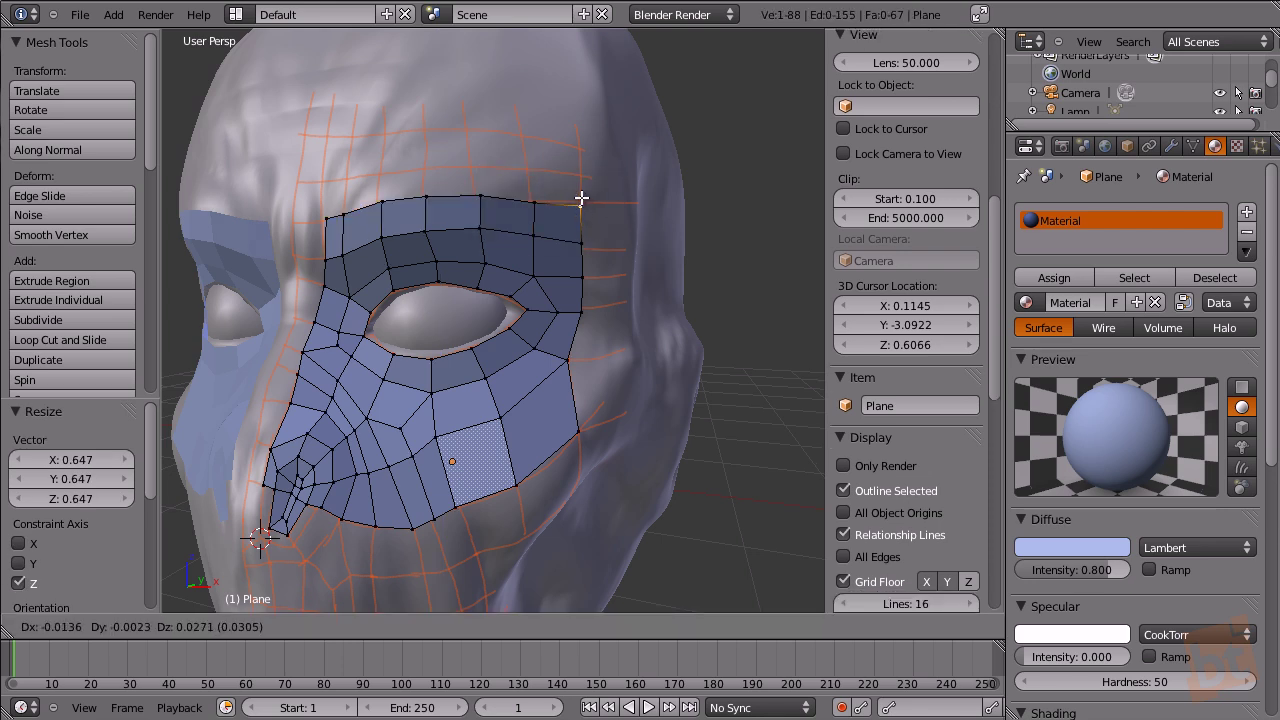
pyautogui.click(545, 200)
pyautogui.rightClick(530, 200)
pyautogui.press('g')
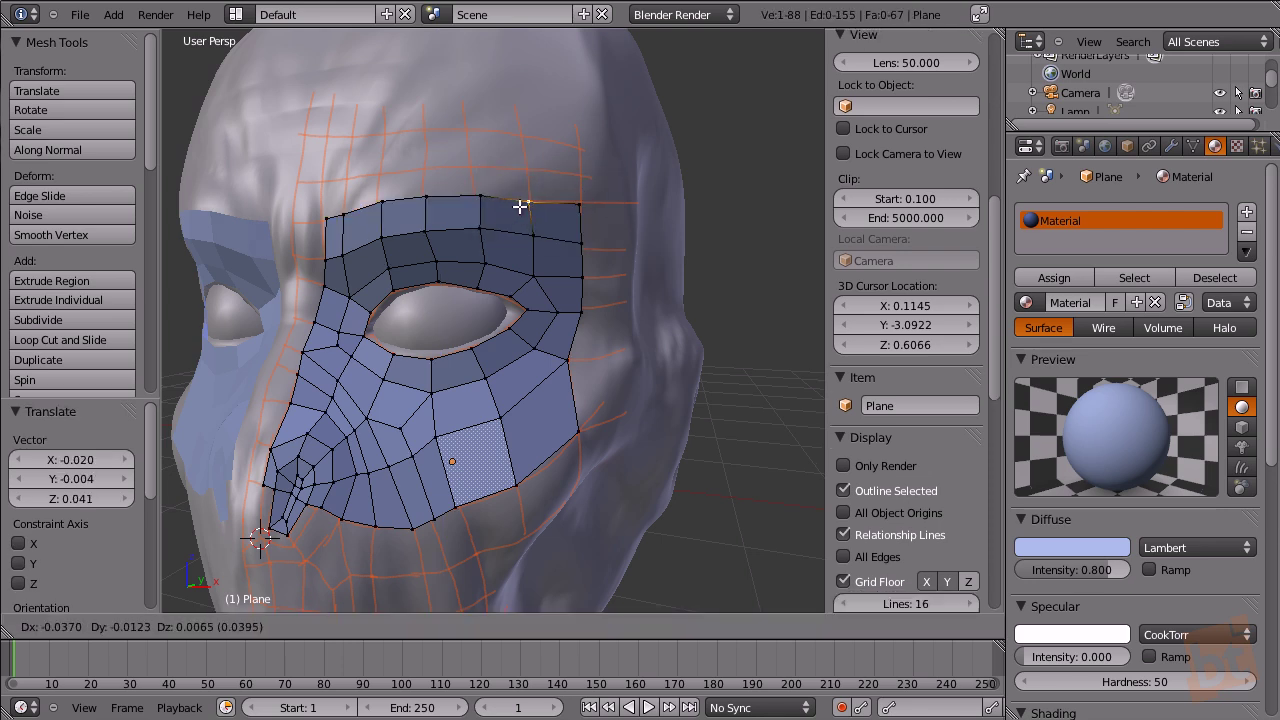
pyautogui.click(520, 206)
# Switch to edge selection mode and extrude the brow's top edge row upward twice, following the sketched forehead lines.
pyautogui.hotkey('ctrl', 'Tab')
pyautogui.click(352, 226)
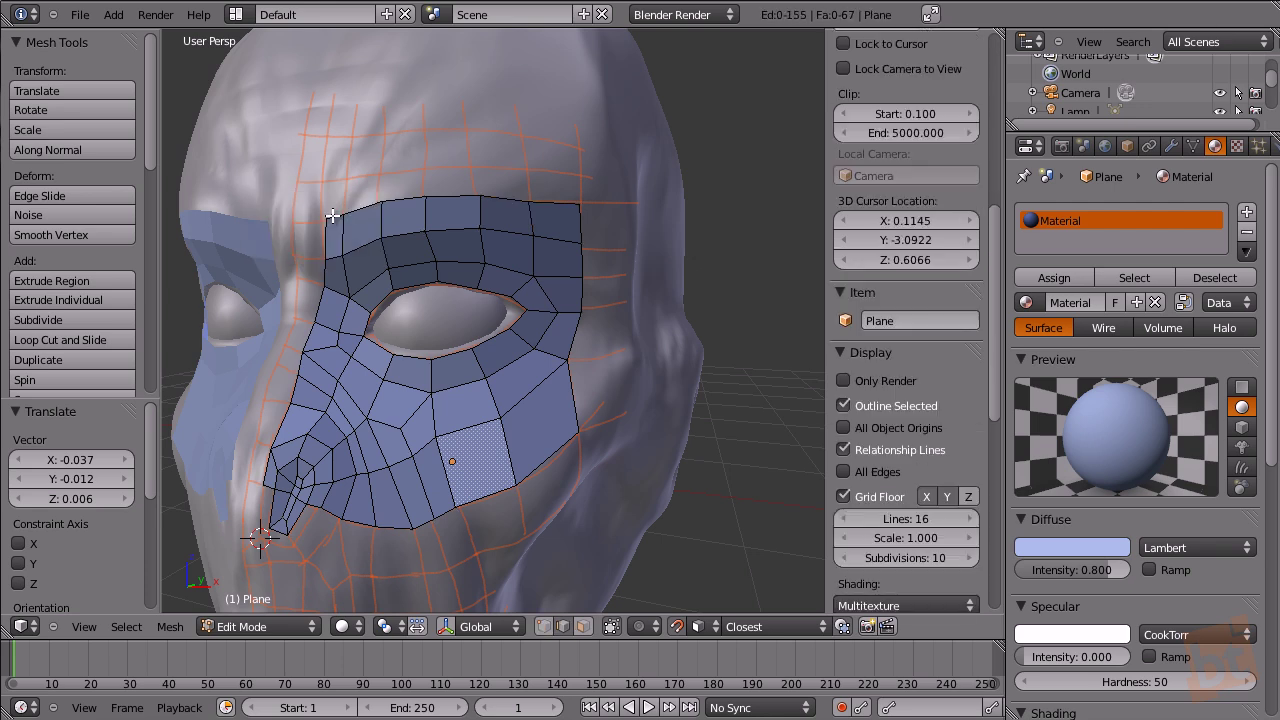
pyautogui.keyDown('alt'); pyautogui.rightClick(365, 207); pyautogui.keyUp('alt')
pyautogui.press('r')
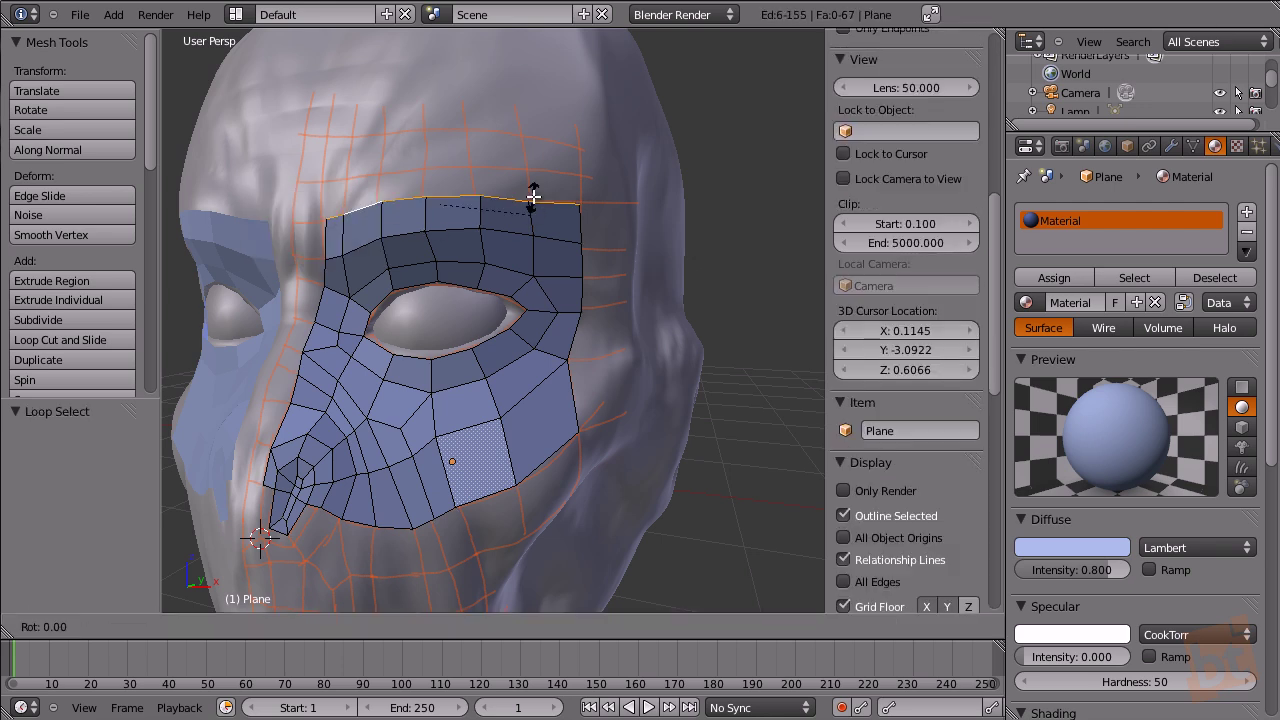
pyautogui.rightClick(541, 206)
pyautogui.press('e')
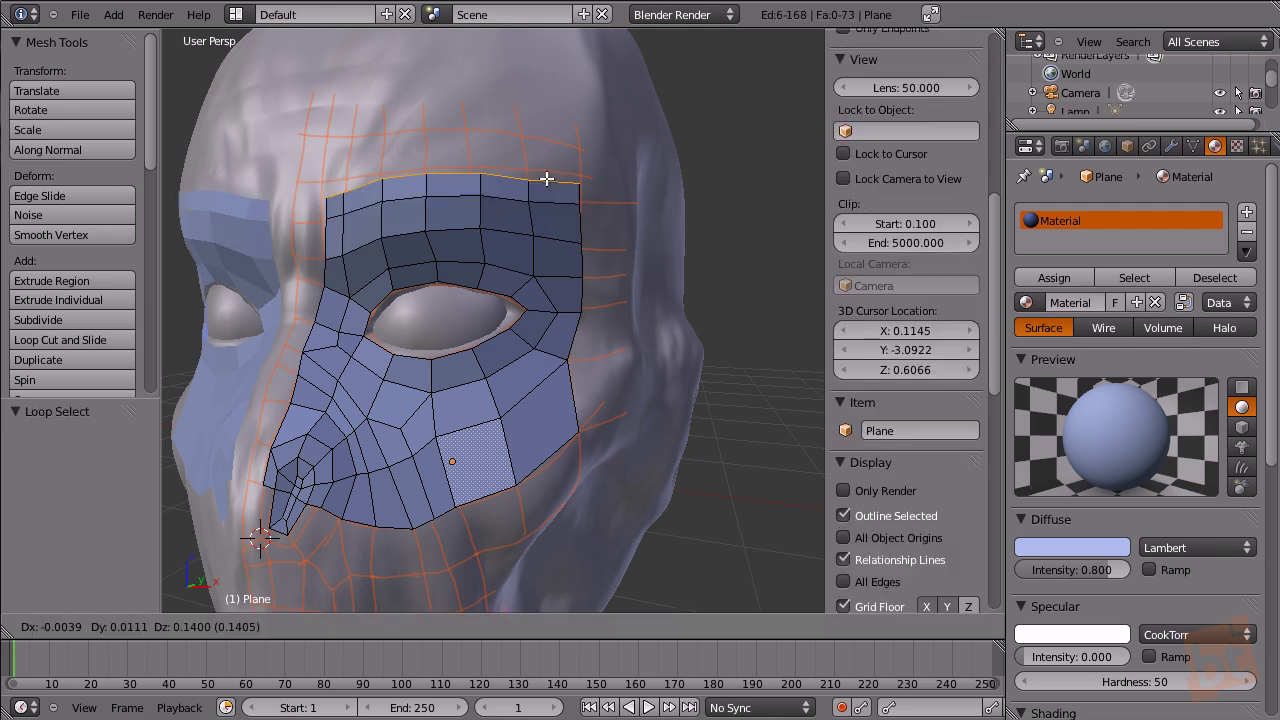
pyautogui.click(549, 177)
pyautogui.press('e')
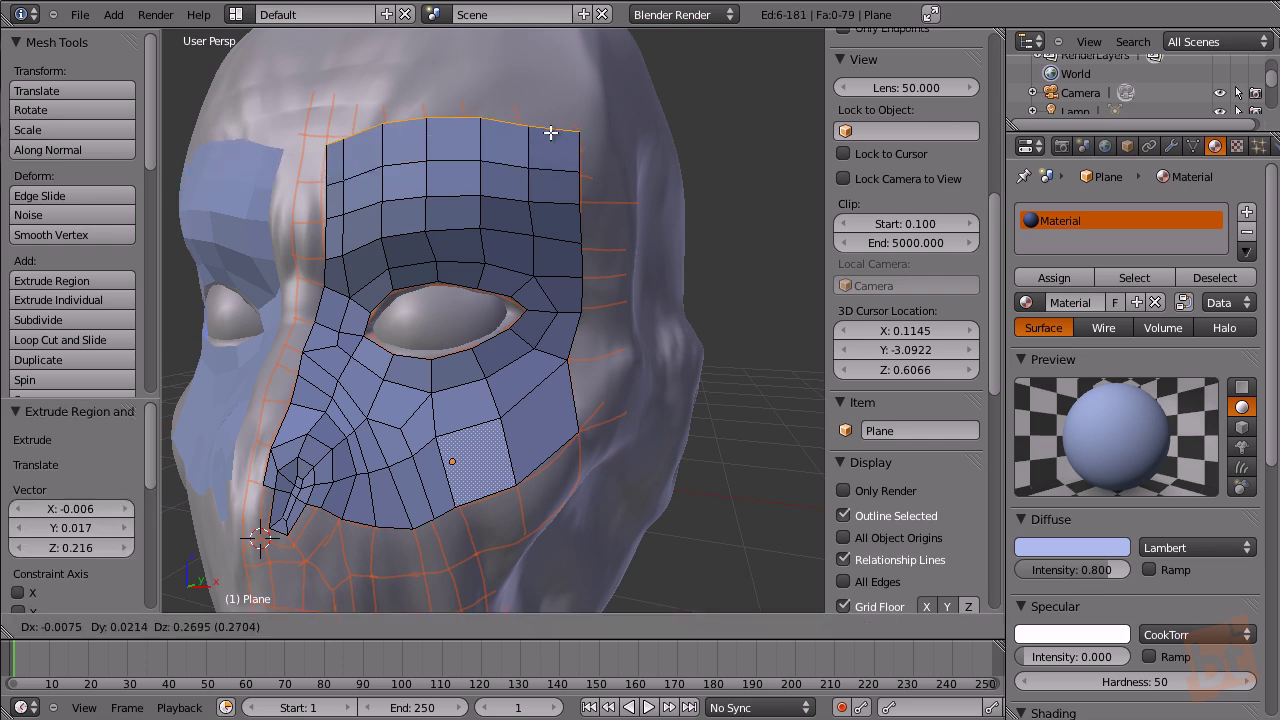
pyautogui.click(585, 118)
# Rotate the forehead's top edge row by about 3.6 degrees and scale it by about 0.46 on Z.
pyautogui.press('r')
pyautogui.click(627, 115)
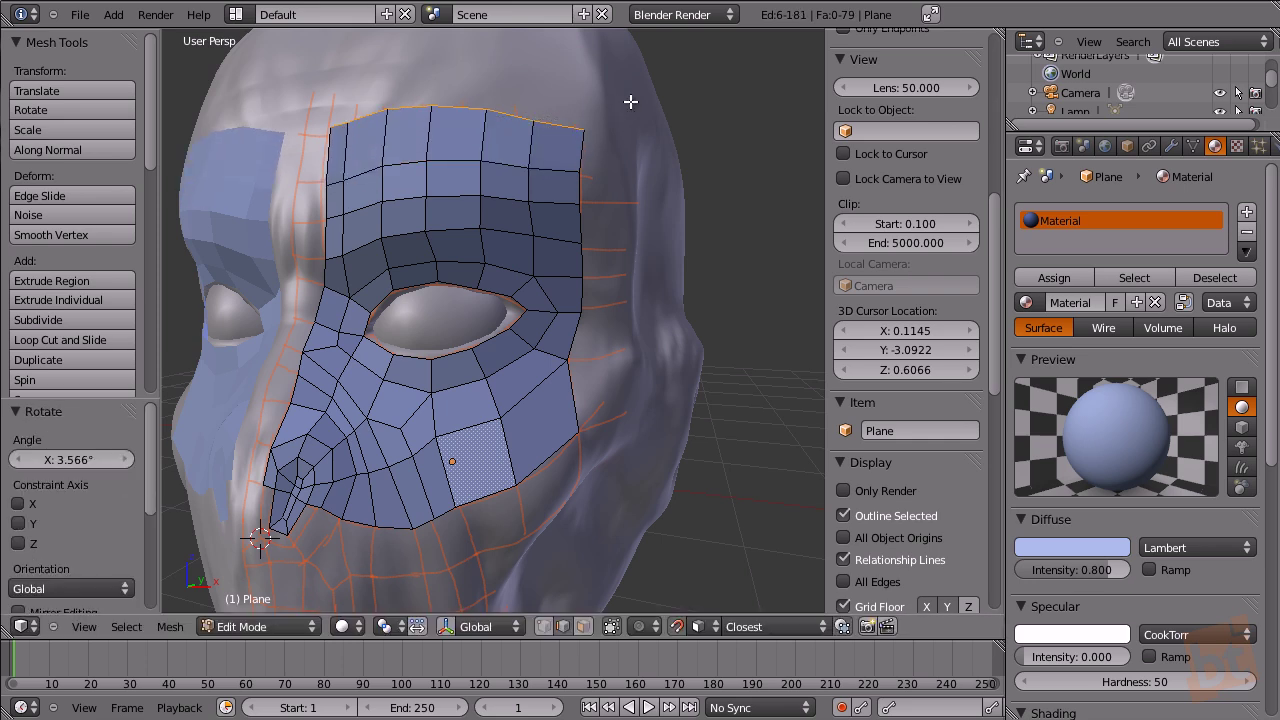
pyautogui.press('s')
pyautogui.press('z')
pyautogui.click(529, 110)
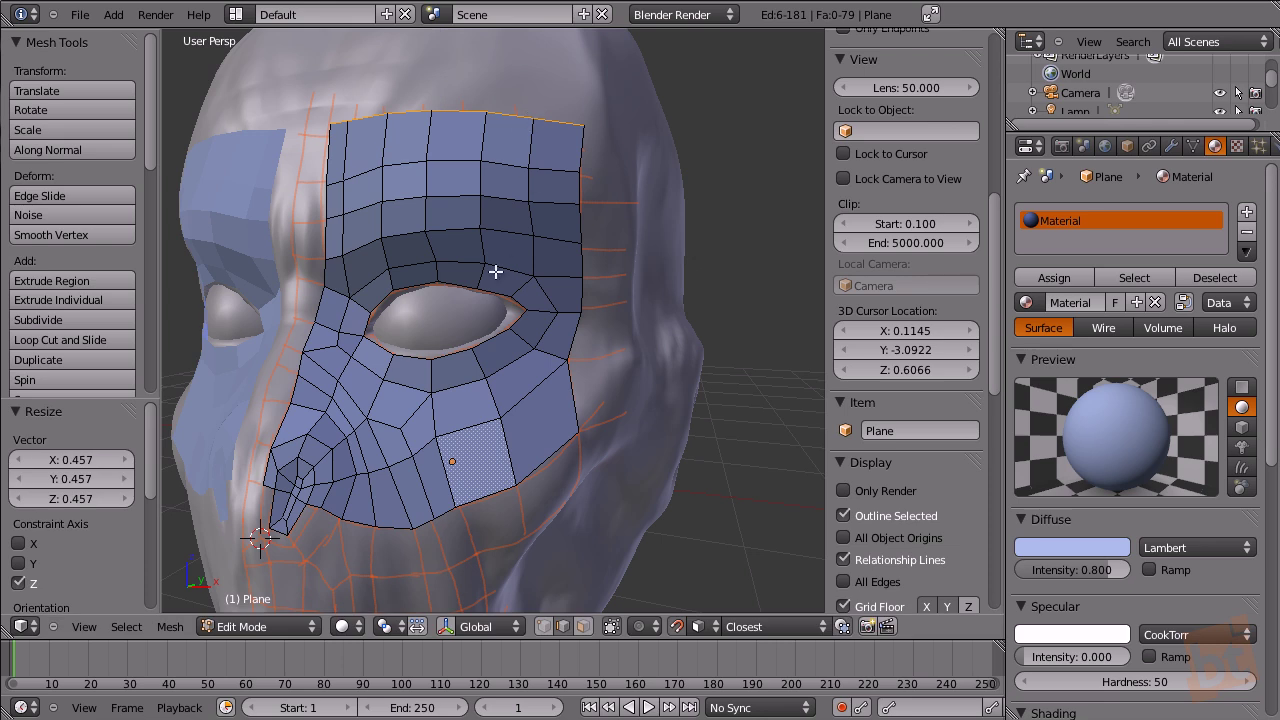
# Flatten the edge loop just below the forehead's top row by scaling it on Z.
pyautogui.moveTo(491, 275); pyautogui.dragTo(500, 240, button='middle')
pyautogui.keyDown('alt'); pyautogui.rightClick(471, 157); pyautogui.keyUp('alt')
pyautogui.press('s')
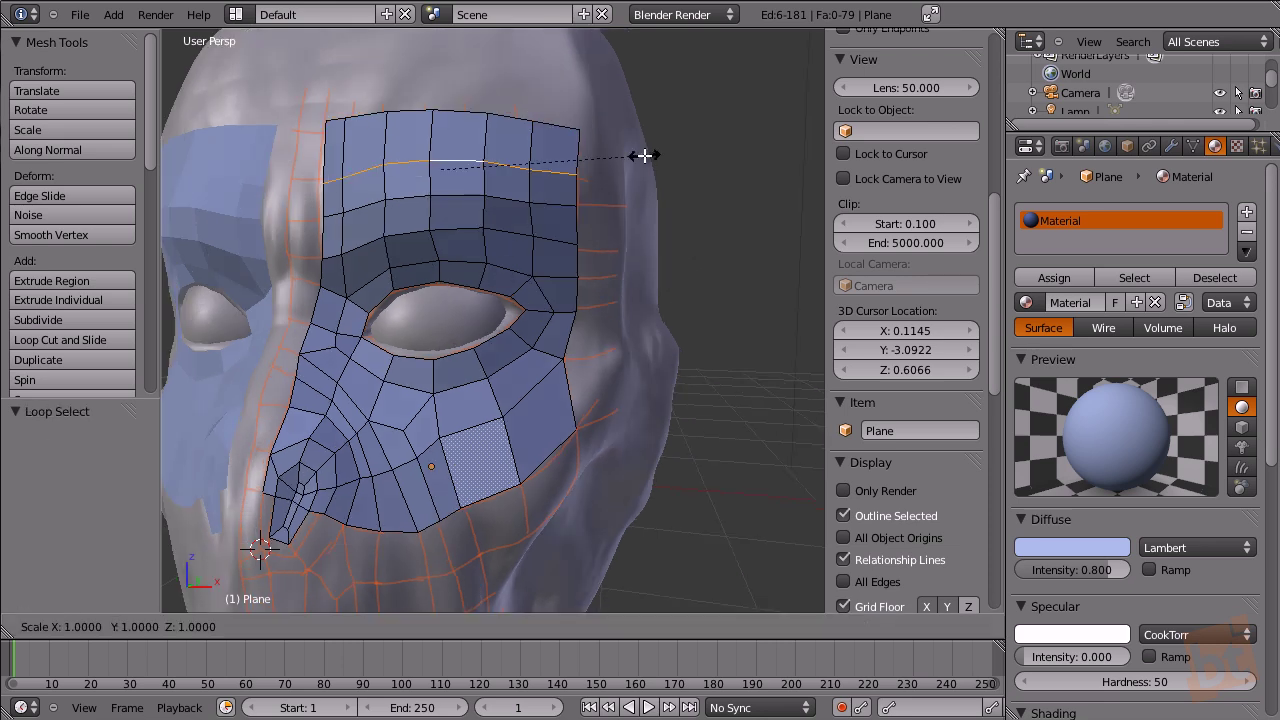
pyautogui.press('z')
pyautogui.press('Escape')
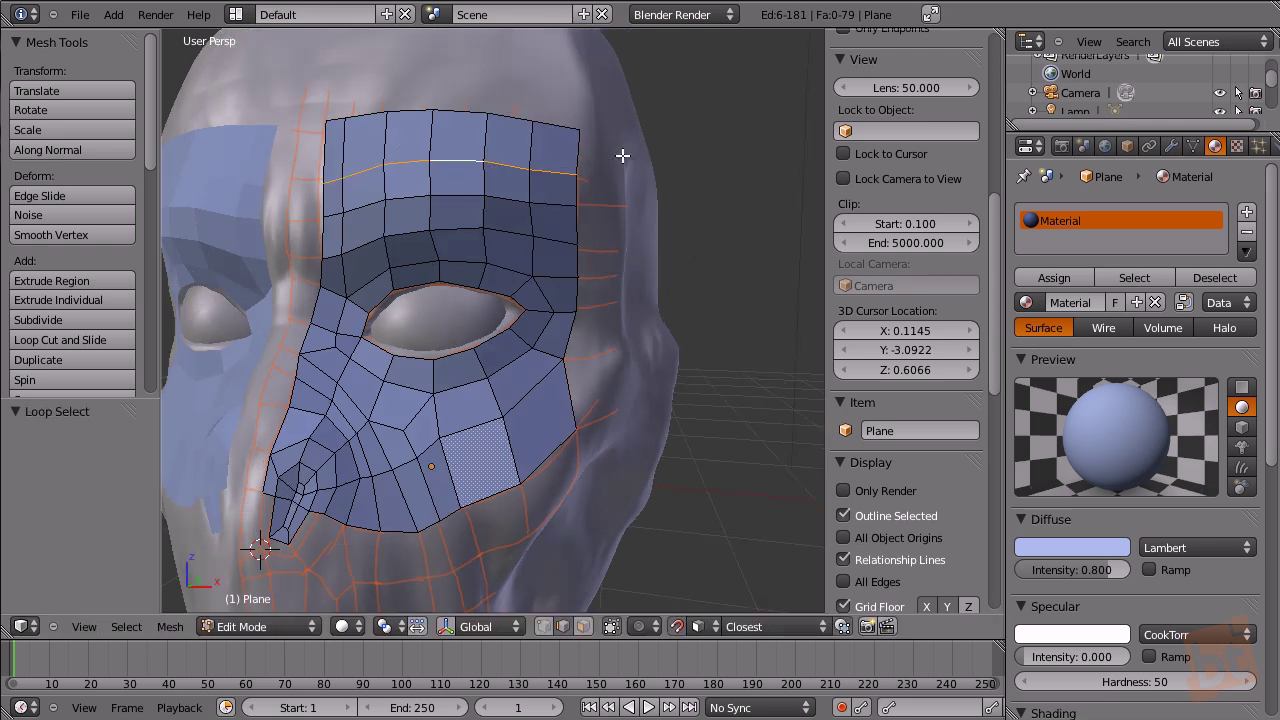
pyautogui.press('s')
pyautogui.press('z')
pyautogui.click(534, 166)
pyautogui.press('a')
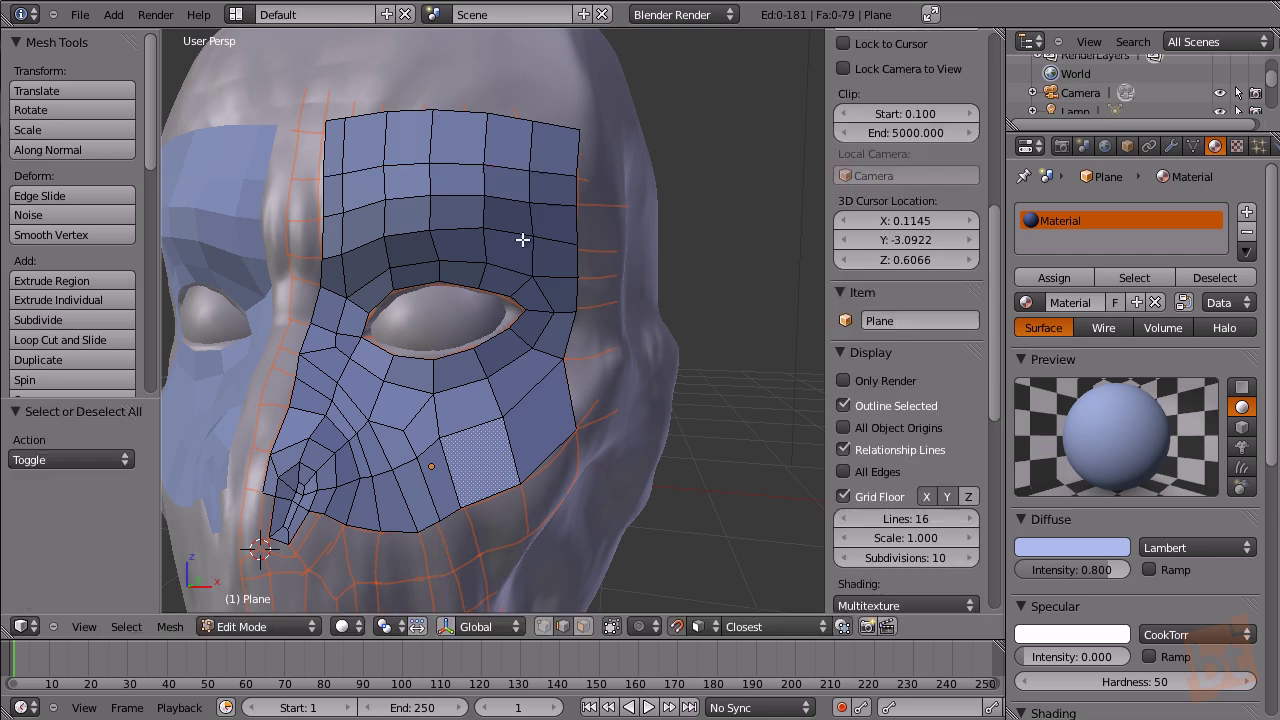
# In vertex selection mode, extrude a six-vertex outline from the nostril's lower corner down the sketched upper-lip lines, across and back up.
pyautogui.moveTo(475, 345); pyautogui.dragTo(534, 229, button='middle')
pyautogui.moveTo(452, 282); pyautogui.dragTo(477, 260, button='middle')
pyautogui.hotkey('ctrl', 'Tab')
pyautogui.click(491, 243)
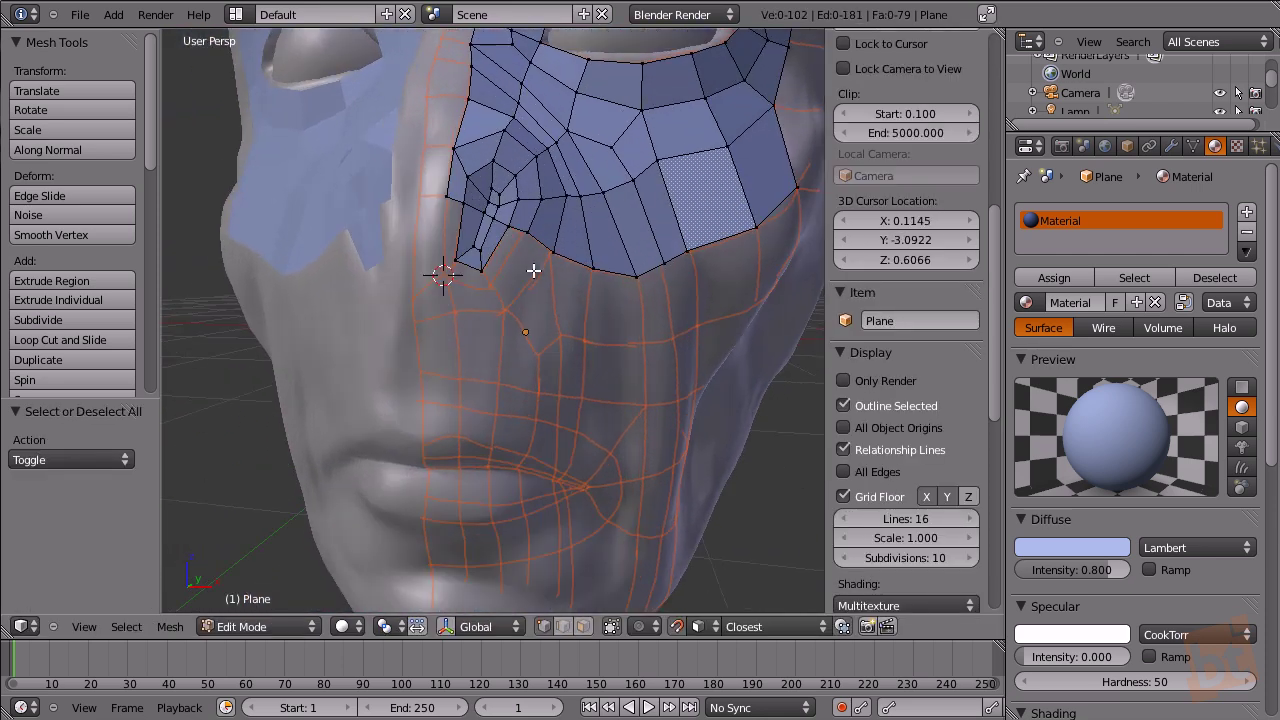
pyautogui.scroll(3, 538, 274)
pyautogui.rightClick(393, 262)
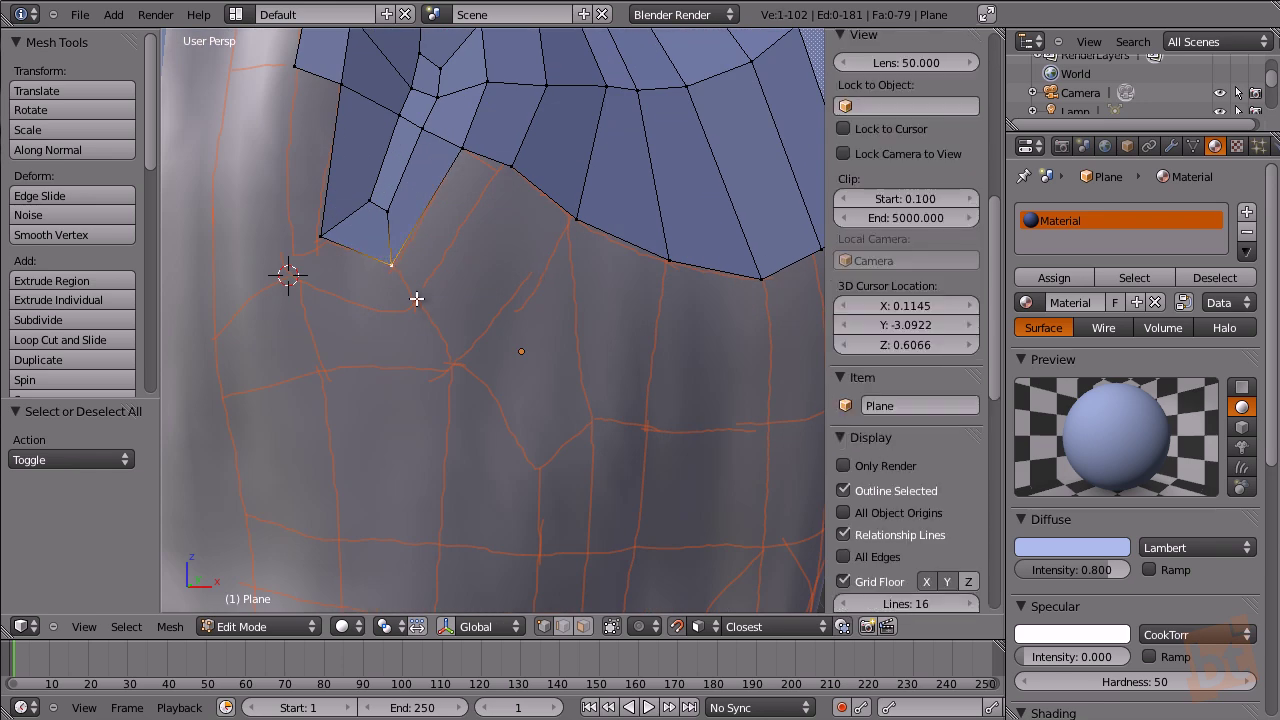
pyautogui.keyDown('ctrl'); pyautogui.click(418, 303); pyautogui.keyUp('ctrl')
pyautogui.keyDown('ctrl'); pyautogui.click(449, 542); pyautogui.keyUp('ctrl')
pyautogui.keyDown('ctrl'); pyautogui.click(336, 542); pyautogui.keyUp('ctrl')
pyautogui.keyDown('ctrl'); pyautogui.click(323, 360); pyautogui.keyUp('ctrl')
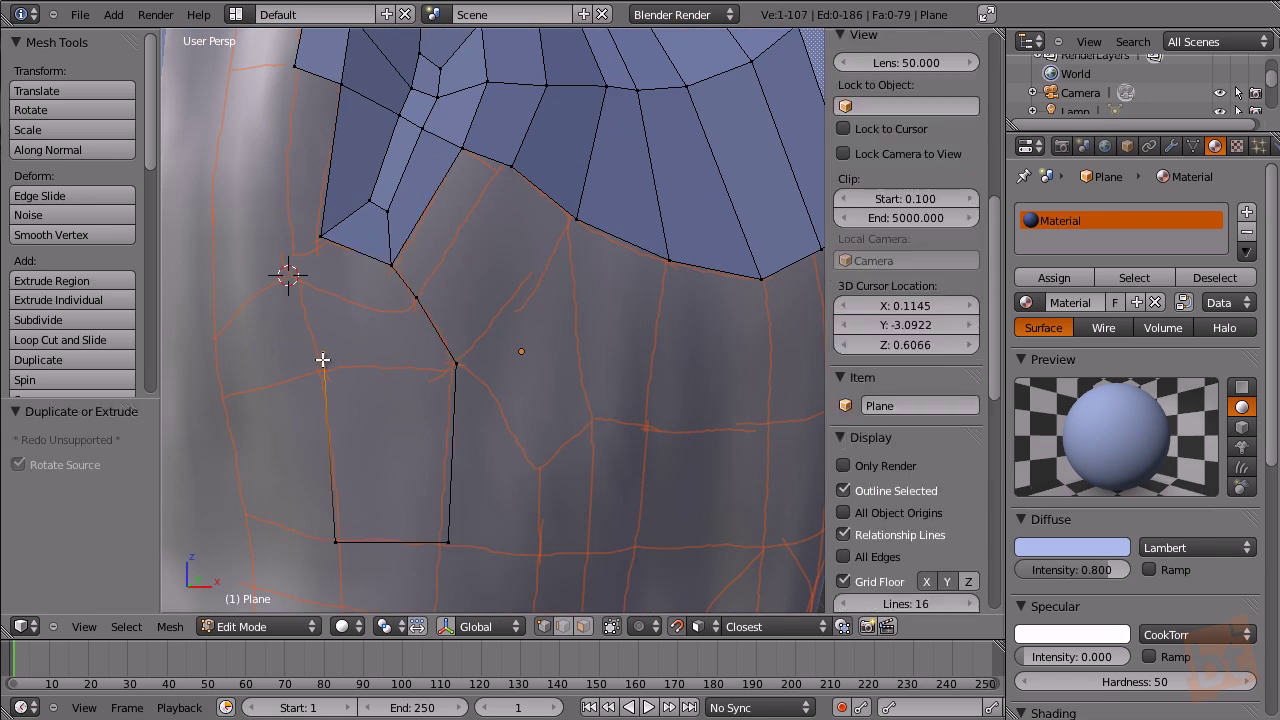
pyautogui.keyDown('ctrl'); pyautogui.click(296, 272); pyautogui.keyUp('ctrl')
# Fill the two upper quads of the outline between the nostril's lower corner and the upper lip.
pyautogui.keyDown('shift'); pyautogui.rightClick(321, 237); pyautogui.keyUp('shift')
pyautogui.keyDown('shift'); pyautogui.rightClick(391, 265); pyautogui.keyUp('shift')
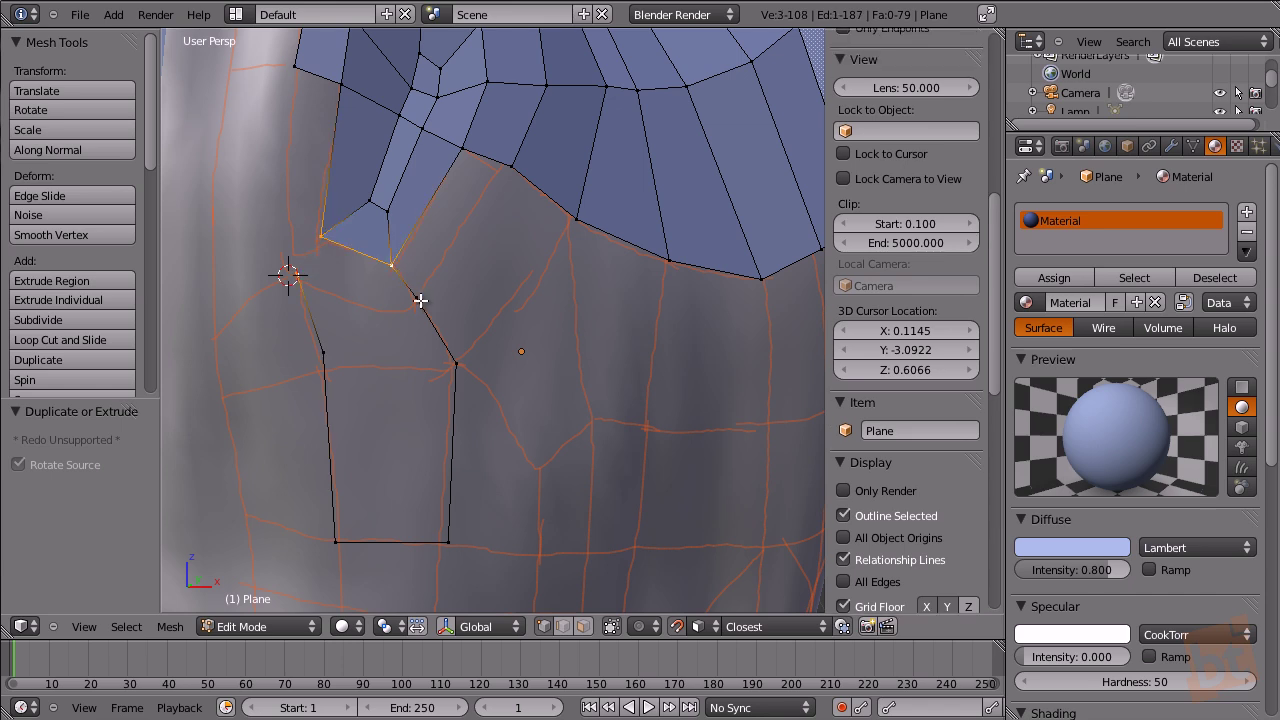
pyautogui.press('f')
pyautogui.rightClick(412, 302)
pyautogui.keyDown('shift'); pyautogui.rightClick(457, 367); pyautogui.keyUp('shift')
pyautogui.keyDown('shift'); pyautogui.rightClick(325, 353); pyautogui.keyUp('shift')
pyautogui.keyDown('shift'); pyautogui.rightClick(303, 278); pyautogui.keyUp('shift')
pyautogui.press('f')
# Fill the tall bottom quad of the upper-lip outline and deselect everything.
pyautogui.rightClick(323, 352)
pyautogui.keyDown('shift'); pyautogui.rightClick(336, 542); pyautogui.keyUp('shift')
pyautogui.keyDown('shift'); pyautogui.rightClick(449, 542); pyautogui.keyUp('shift')
pyautogui.keyDown('shift'); pyautogui.rightClick(455, 363); pyautogui.keyUp('shift')
pyautogui.press('f')
pyautogui.press('a')
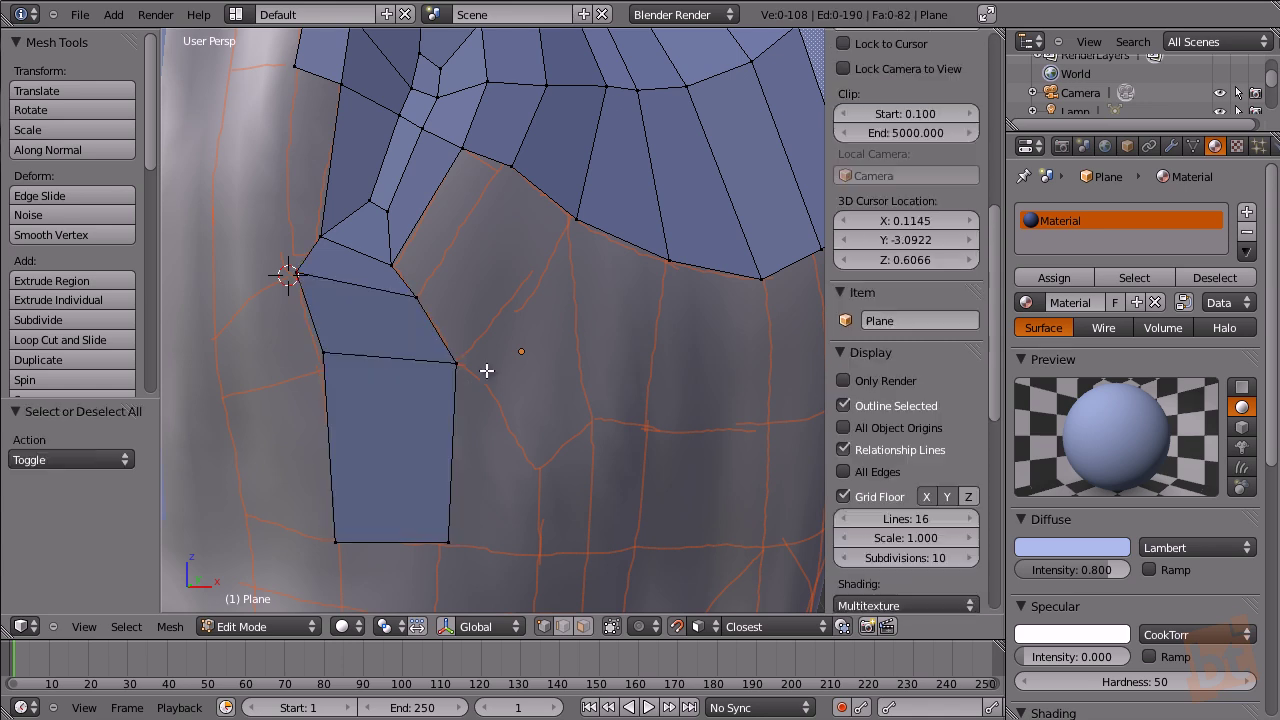
# Fill two quads joining the strip below the nostril to the inner end of the cheek's lower edge.
pyautogui.moveTo(497, 366); pyautogui.dragTo(466, 377, button='middle')
pyautogui.rightClick(390, 297)
pyautogui.keyDown('shift'); pyautogui.rightClick(373, 277); pyautogui.keyUp('shift')
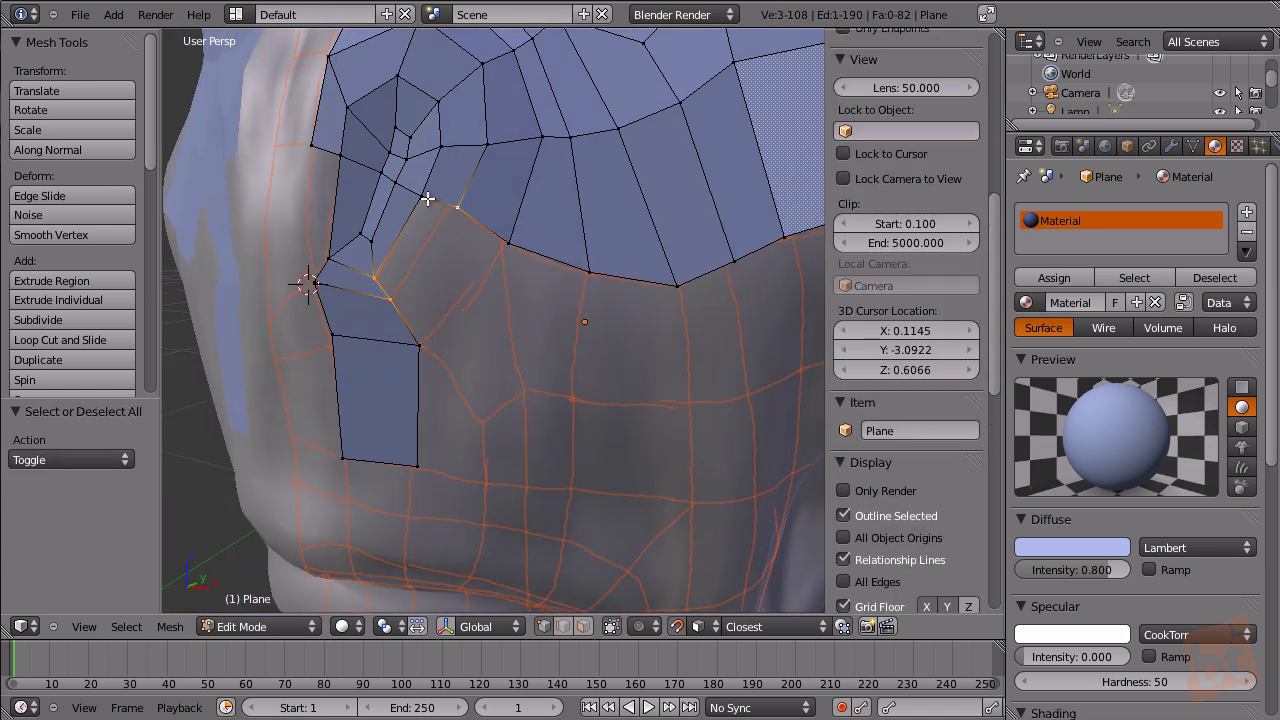
pyautogui.keyDown('shift'); pyautogui.rightClick(424, 196); pyautogui.keyUp('shift')
pyautogui.press('f')
pyautogui.rightClick(395, 298)
pyautogui.keyDown('shift'); pyautogui.rightClick(460, 208); pyautogui.keyUp('shift')
pyautogui.keyDown('shift'); pyautogui.rightClick(508, 244); pyautogui.keyUp('shift')
pyautogui.keyDown('shift'); pyautogui.rightClick(422, 348); pyautogui.keyUp('shift')
pyautogui.press('f')
pyautogui.press('a')
pyautogui.scroll(-3, 423, 366)
pyautogui.moveTo(423, 366); pyautogui.dragTo(537, 428, button='middle')
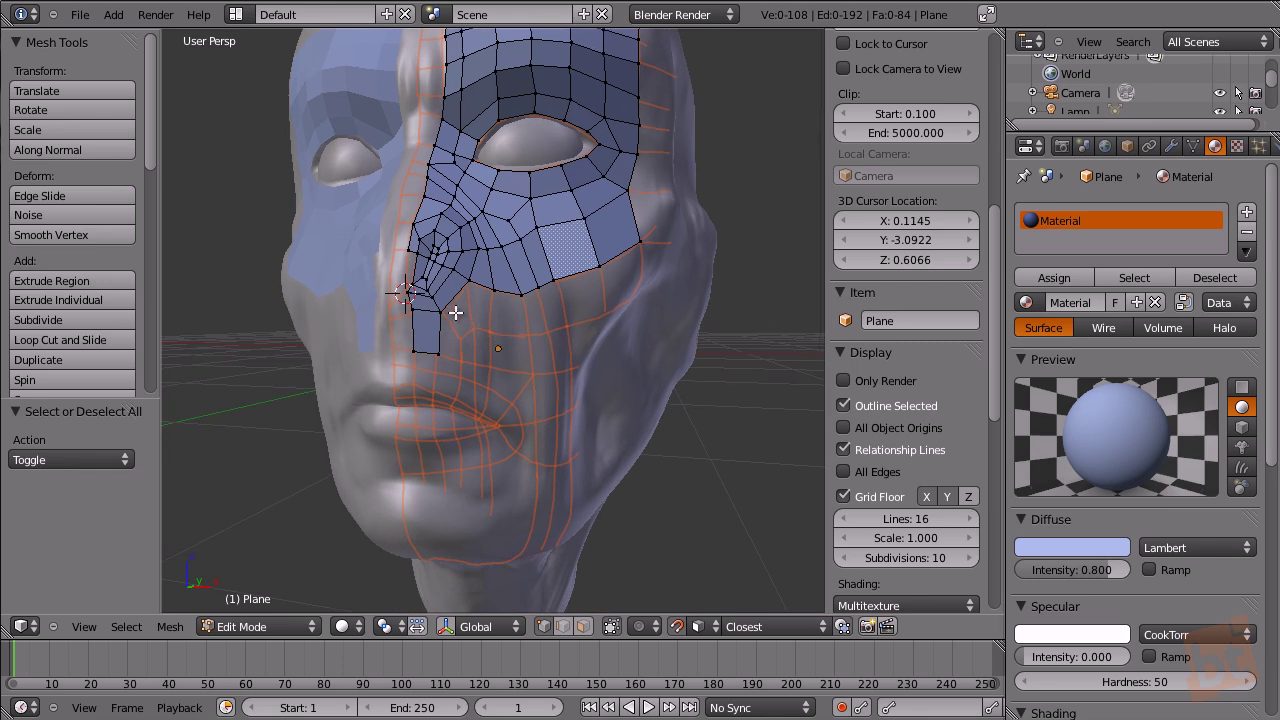
# Extrude two vertices from the cheek's lower outer corner along the sketched lines and fill a quad between them and the cheek edge.
pyautogui.moveTo(600, 371); pyautogui.dragTo(508, 386, button='middle')
pyautogui.rightClick(636, 258)
pyautogui.press('e')
pyautogui.click(646, 351)
pyautogui.press('e')
pyautogui.click(574, 377)
pyautogui.keyDown('shift'); pyautogui.rightClick(569, 290); pyautogui.keyUp('shift')
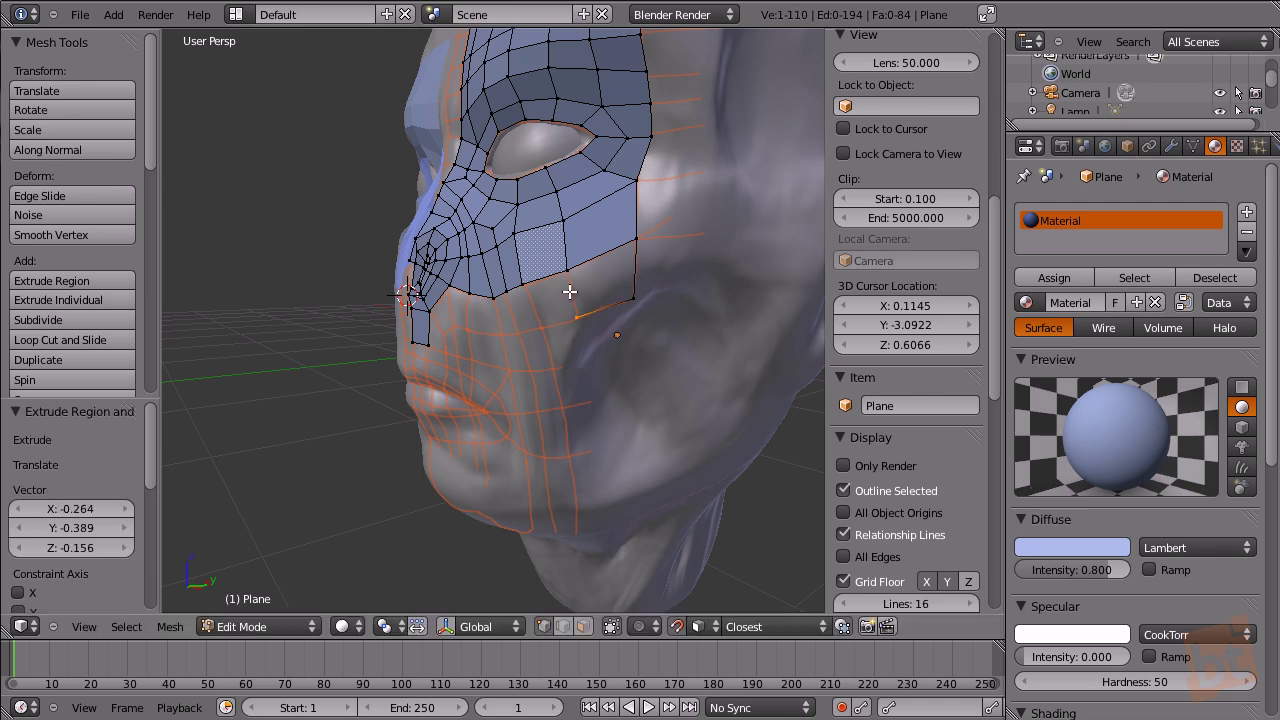
pyautogui.keyDown('shift'); pyautogui.rightClick(632, 246); pyautogui.keyUp('shift')
pyautogui.keyDown('shift'); pyautogui.rightClick(630, 305); pyautogui.keyUp('shift')
pyautogui.press('f')
pyautogui.moveTo(531, 357); pyautogui.dragTo(560, 331, button='middle')
pyautogui.press('a')
# Extrude the new quad's inner lower vertex along the sketched cheek line and fill the adjoining quad under the cheek edge.
pyautogui.rightClick(582, 320)
pyautogui.scroll(4, 582, 324)
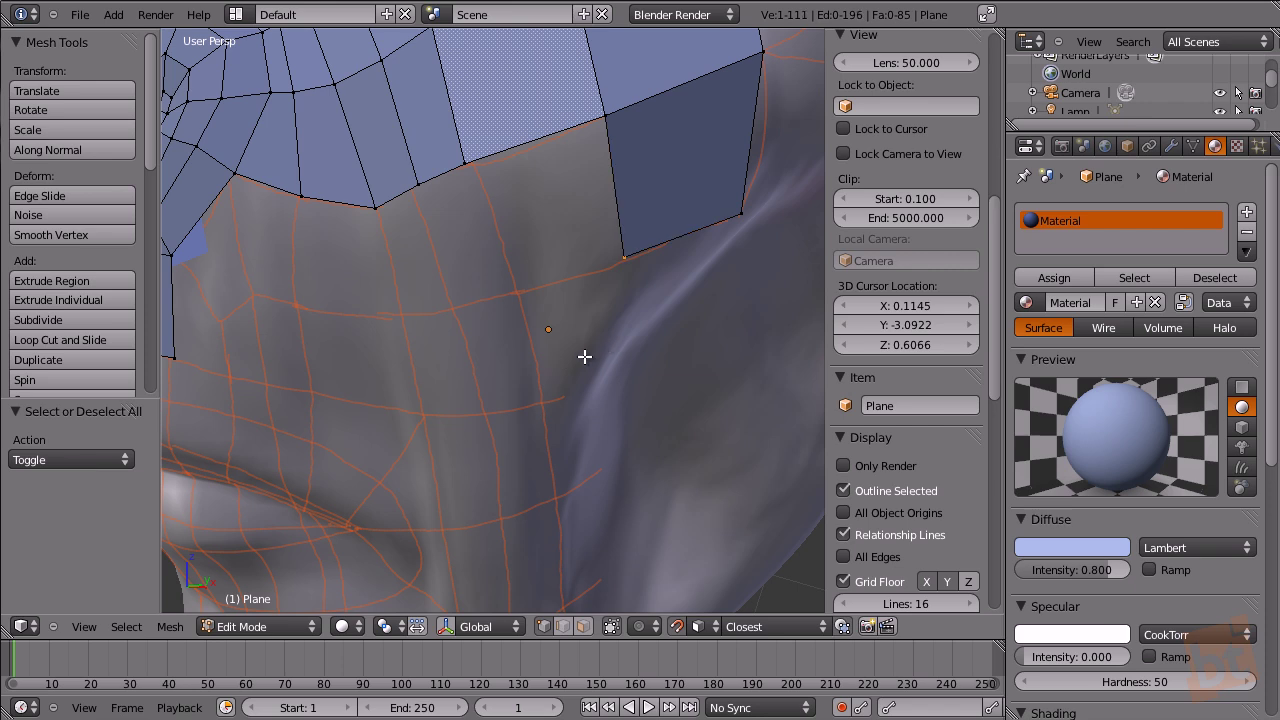
pyautogui.press('e')
pyautogui.click(505, 381)
pyautogui.keyDown('shift'); pyautogui.rightClick(478, 175); pyautogui.keyUp('shift')
pyautogui.keyDown('shift'); pyautogui.rightClick(603, 119); pyautogui.keyUp('shift')
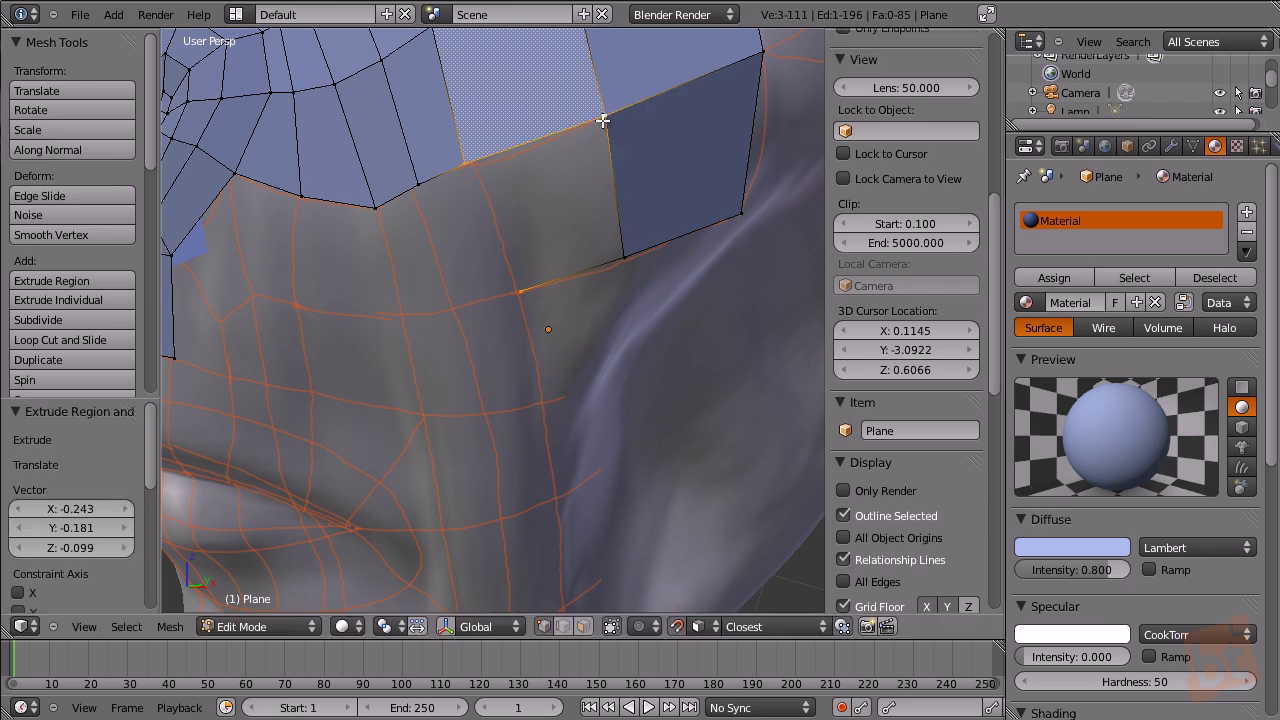
pyautogui.press('f')
pyautogui.hotkey('ctrl', 'z')
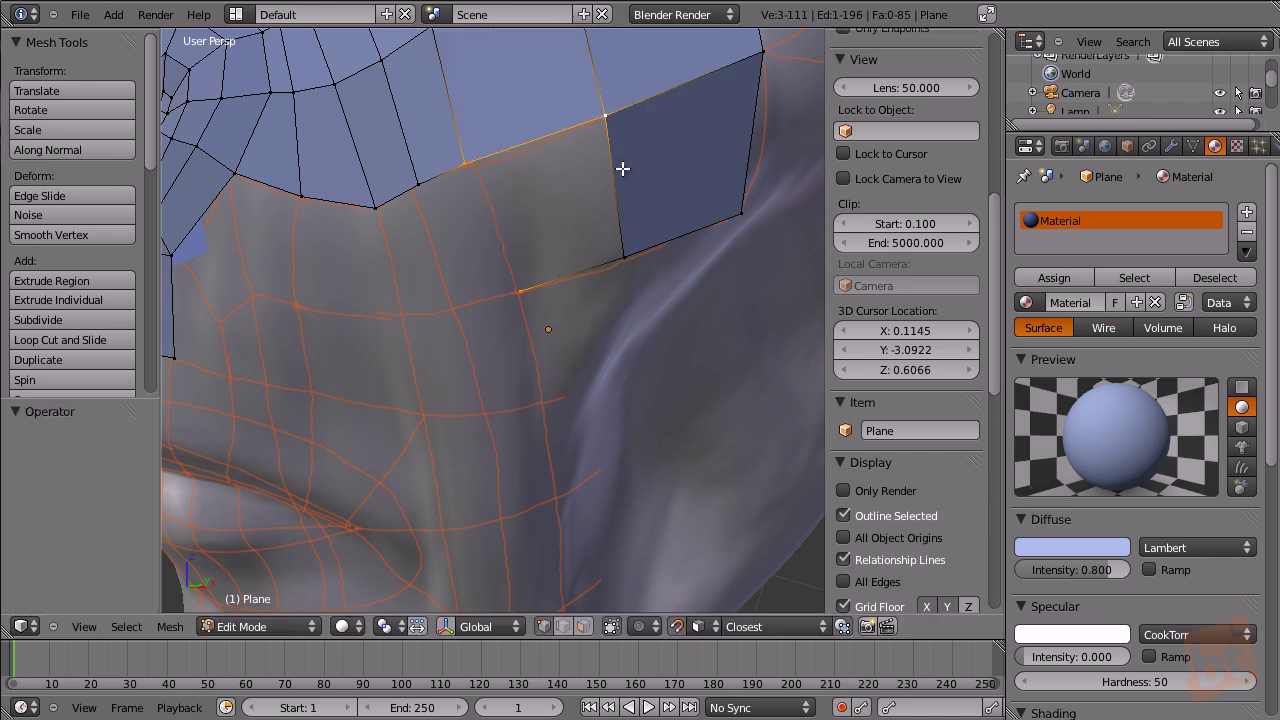
pyautogui.keyDown('shift'); pyautogui.rightClick(623, 246); pyautogui.keyUp('shift')
pyautogui.press('f')
# Move the cheek's lower-edge vertex at the inner corner of the new quads slightly upward, by about 0.03 on Z.
pyautogui.moveTo(531, 320); pyautogui.dragTo(520, 172, button='middle')
pyautogui.moveTo(470, 164); pyautogui.dragTo(492, 174, button='right')
pyautogui.scroll(-6, 492, 174)
pyautogui.press('a')
pyautogui.keyDown('shift'); pyautogui.moveTo(526, 191); pyautogui.dragTo(441, 224, button='middle'); pyautogui.keyUp('shift')
pyautogui.moveTo(597, 380); pyautogui.dragTo(548, 381, button='middle')
pyautogui.rightClick(524, 309)
pyautogui.press('g')
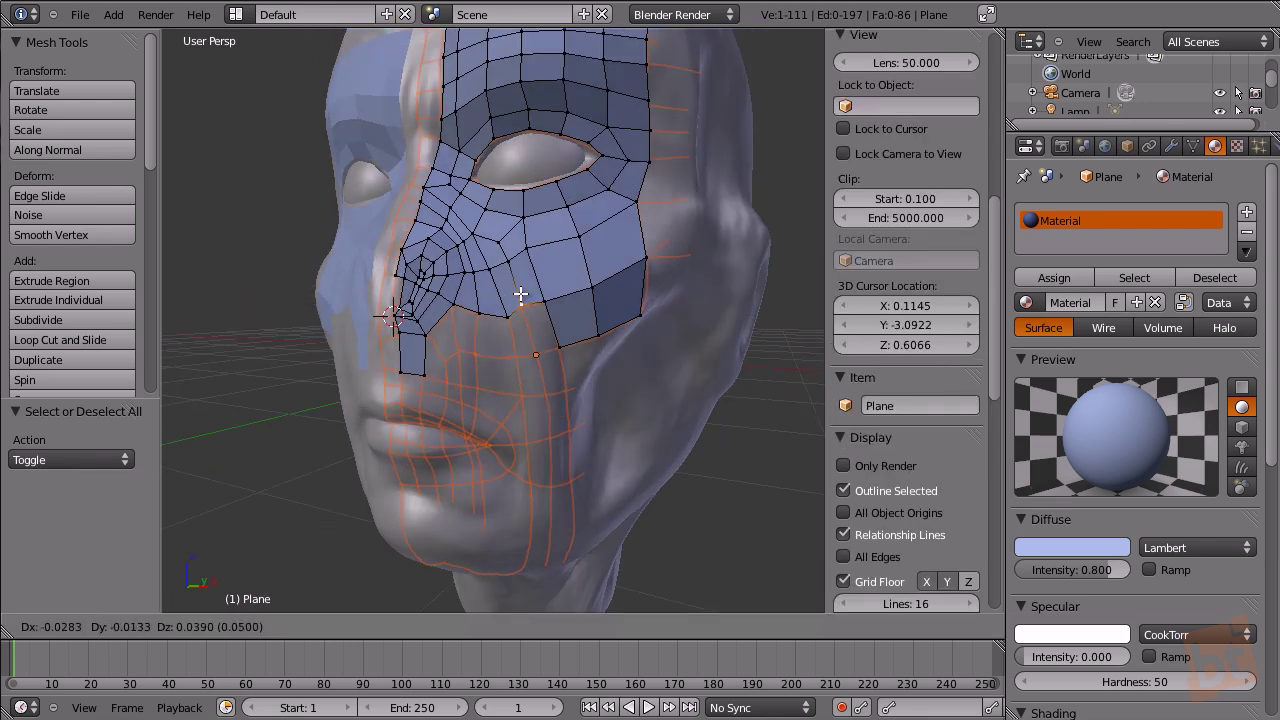
pyautogui.click(520, 291)
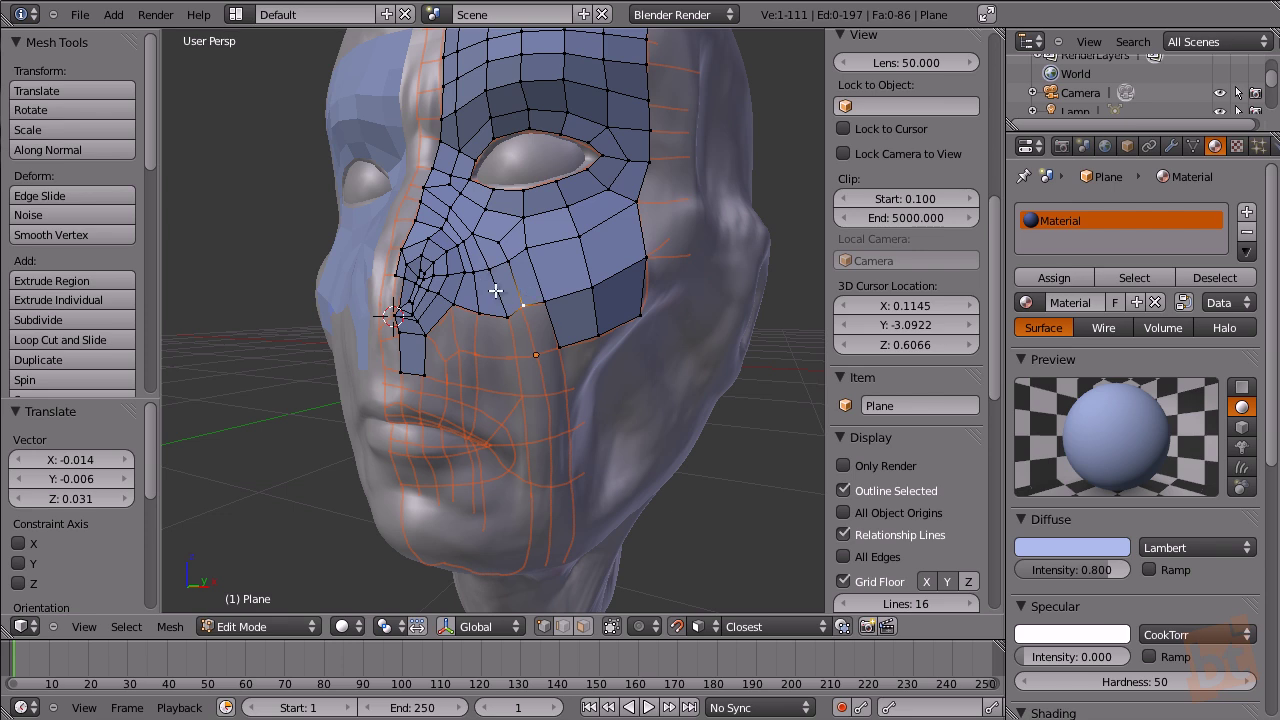
# Extrude a four-vertex chain from the cheek's lower edge along the sketched lines down and across toward the upper-lip strip.
pyautogui.scroll(3, 486, 432)
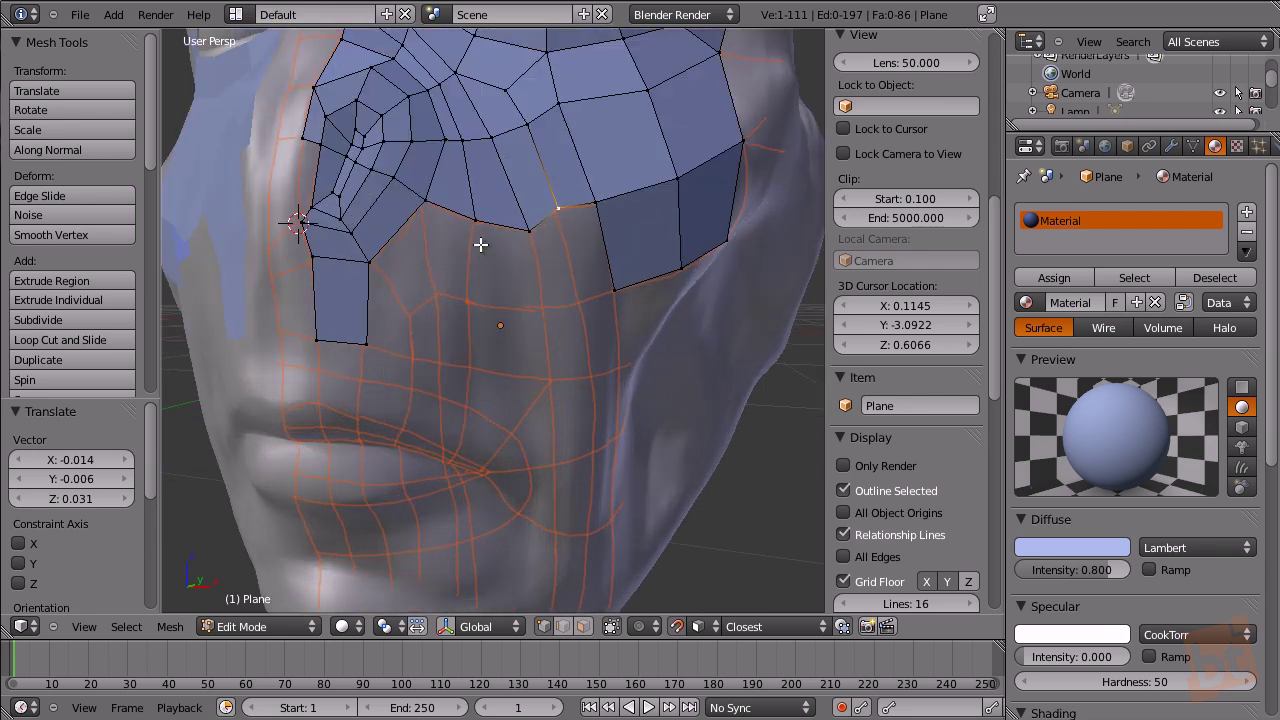
pyautogui.rightClick(480, 229)
pyautogui.press('e')
pyautogui.press('e')
pyautogui.click(470, 345)
pyautogui.press('e')
pyautogui.click(449, 340)
pyautogui.press('g')
pyautogui.click(430, 360)
pyautogui.press('e')
pyautogui.click(425, 392)
# Fill the quad between the upper-lip strip and the lower end of the extruded vertex chain.
pyautogui.keyDown('shift'); pyautogui.rightClick(369, 345); pyautogui.keyUp('shift')
pyautogui.keyDown('shift'); pyautogui.rightClick(355, 236); pyautogui.keyUp('shift')
pyautogui.keyDown('shift'); pyautogui.rightClick(400, 316); pyautogui.keyUp('shift')
pyautogui.keyDown('shift'); pyautogui.rightClick(380, 275); pyautogui.keyUp('shift')
pyautogui.keyDown('shift'); pyautogui.rightClick(354, 225); pyautogui.keyUp('shift')
pyautogui.press('f')
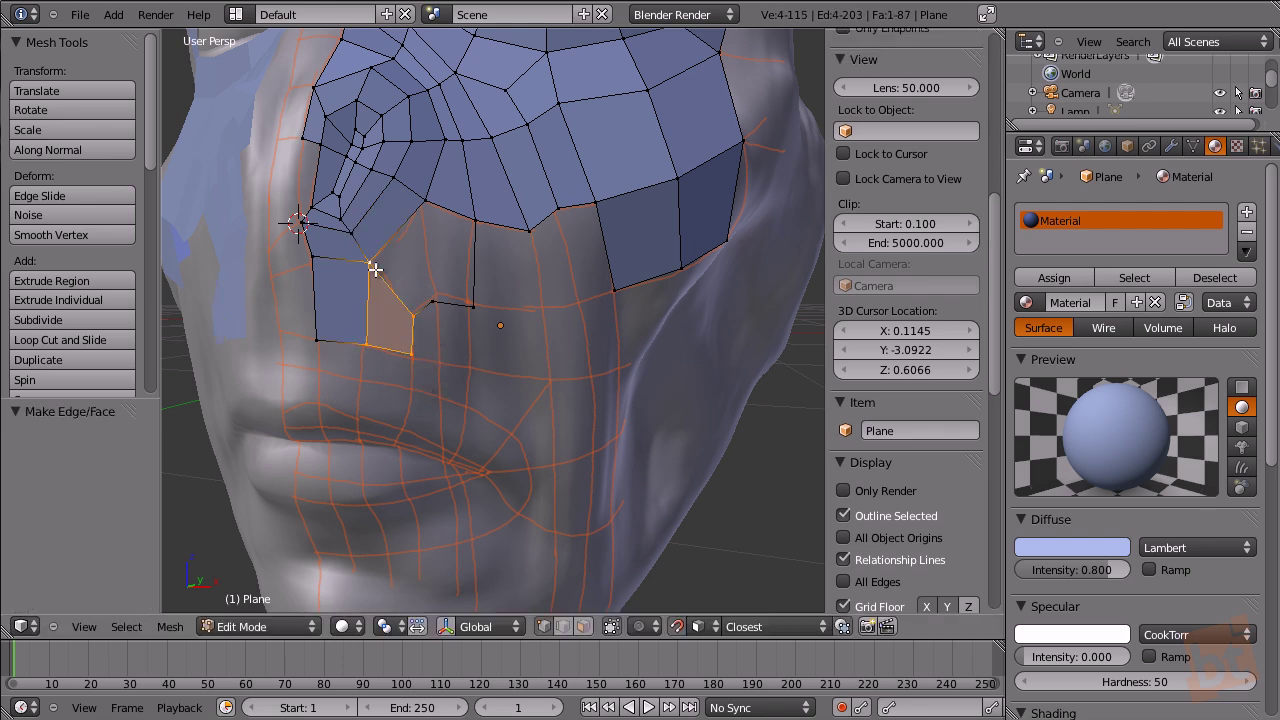
# Fill the two quads between the cheek's lower edge and the upper part of the extruded vertex chain.
pyautogui.rightClick(375, 265)
pyautogui.keyDown('shift'); pyautogui.rightClick(421, 200); pyautogui.keyUp('shift')
pyautogui.press('f')
pyautogui.rightClick(423, 206)
pyautogui.keyDown('shift'); pyautogui.rightClick(465, 228); pyautogui.keyUp('shift')
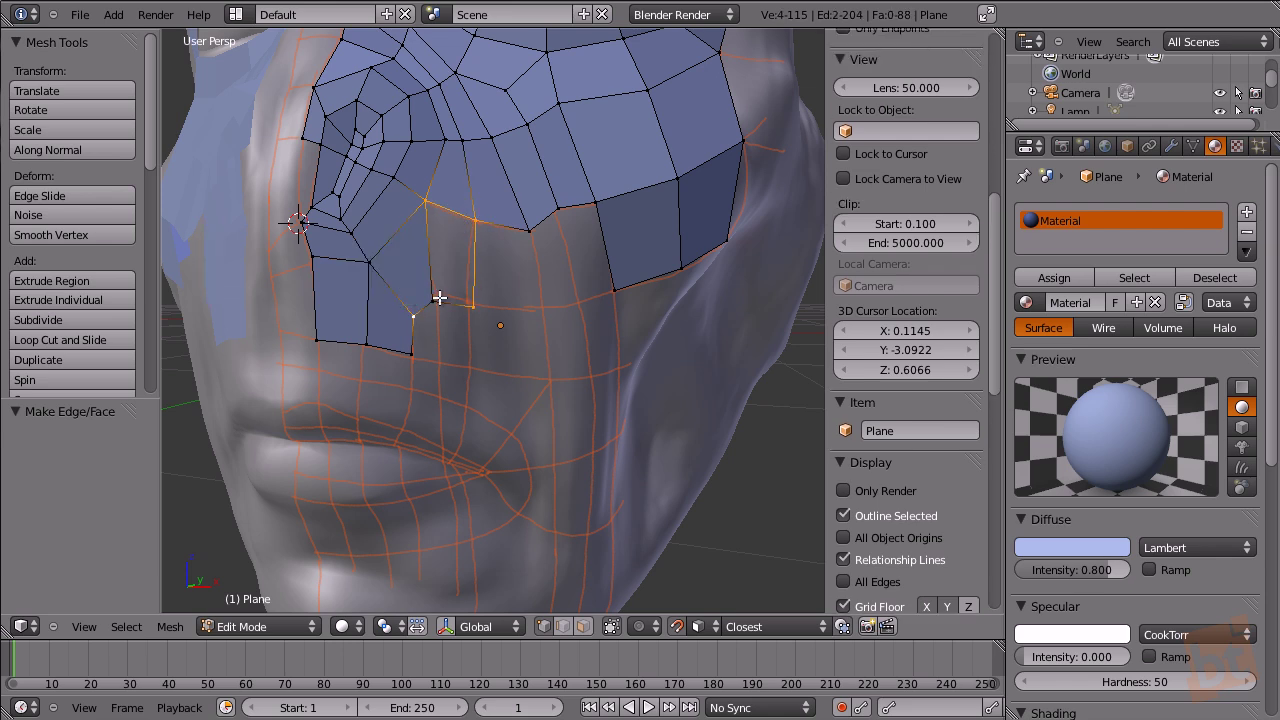
pyautogui.press('f')
# Extrude the next cheek-edge vertex down to the sketched horizontal line and fill the quad beside the previous ones.
pyautogui.moveTo(549, 253); pyautogui.dragTo(535, 250, button='middle')
pyautogui.rightClick(532, 236)
pyautogui.press('e')
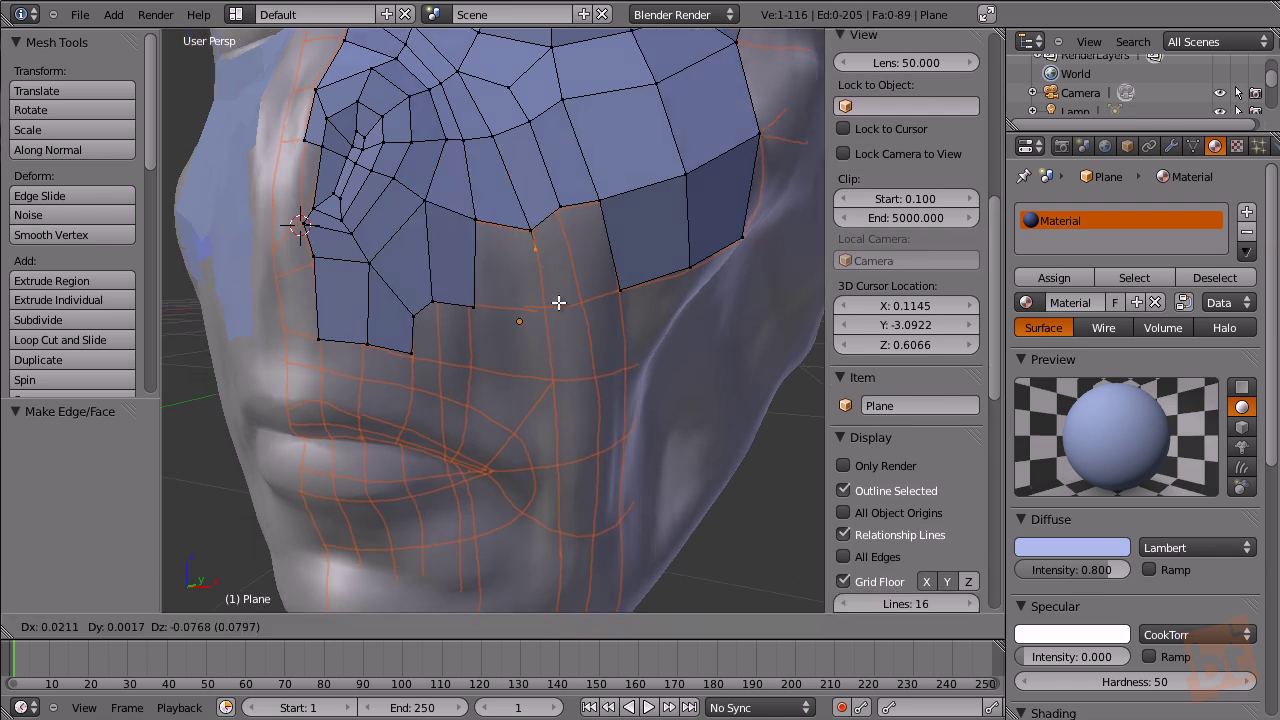
pyautogui.click(562, 343)
pyautogui.keyDown('shift'); pyautogui.rightClick(477, 308); pyautogui.keyUp('shift')
pyautogui.keyDown('shift'); pyautogui.rightClick(480, 224); pyautogui.keyUp('shift')
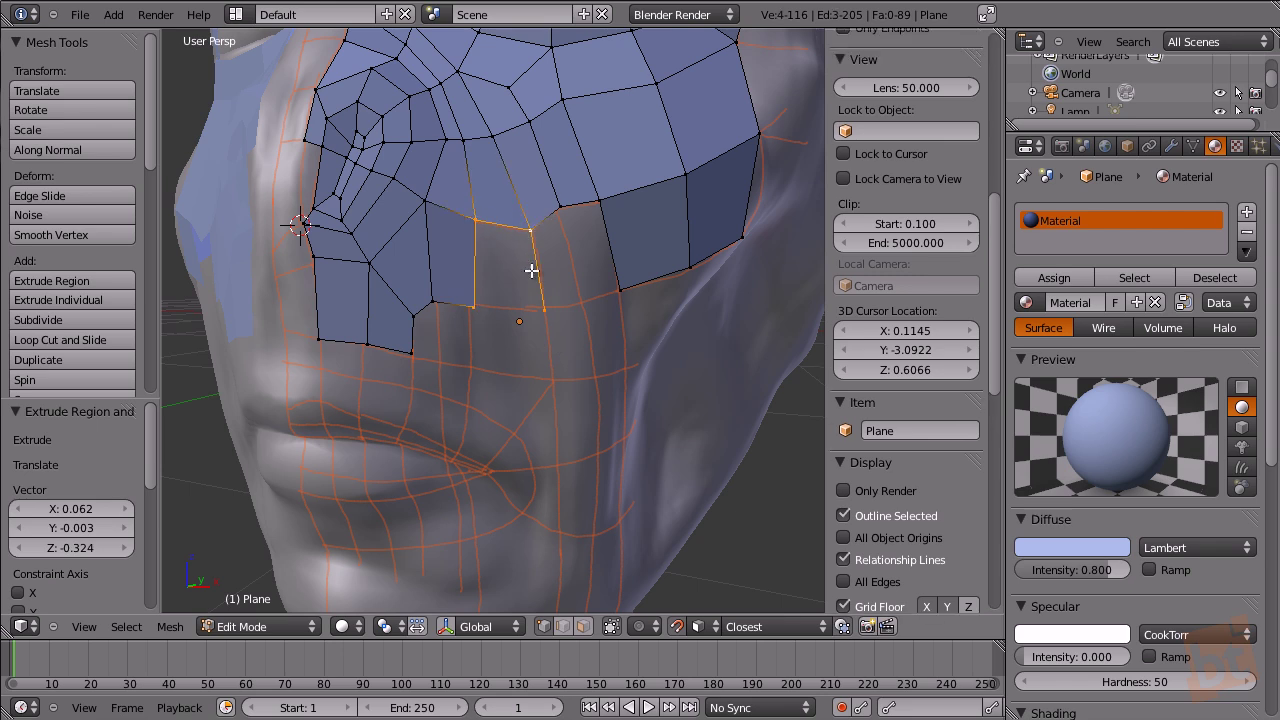
pyautogui.keyDown('shift'); pyautogui.rightClick(528, 231); pyautogui.keyUp('shift')
pyautogui.press('f')
# Extrude the following cheek-edge vertex down along its sketched line and fill the narrow quad next to it.
pyautogui.rightClick(530, 233)
pyautogui.press('e')
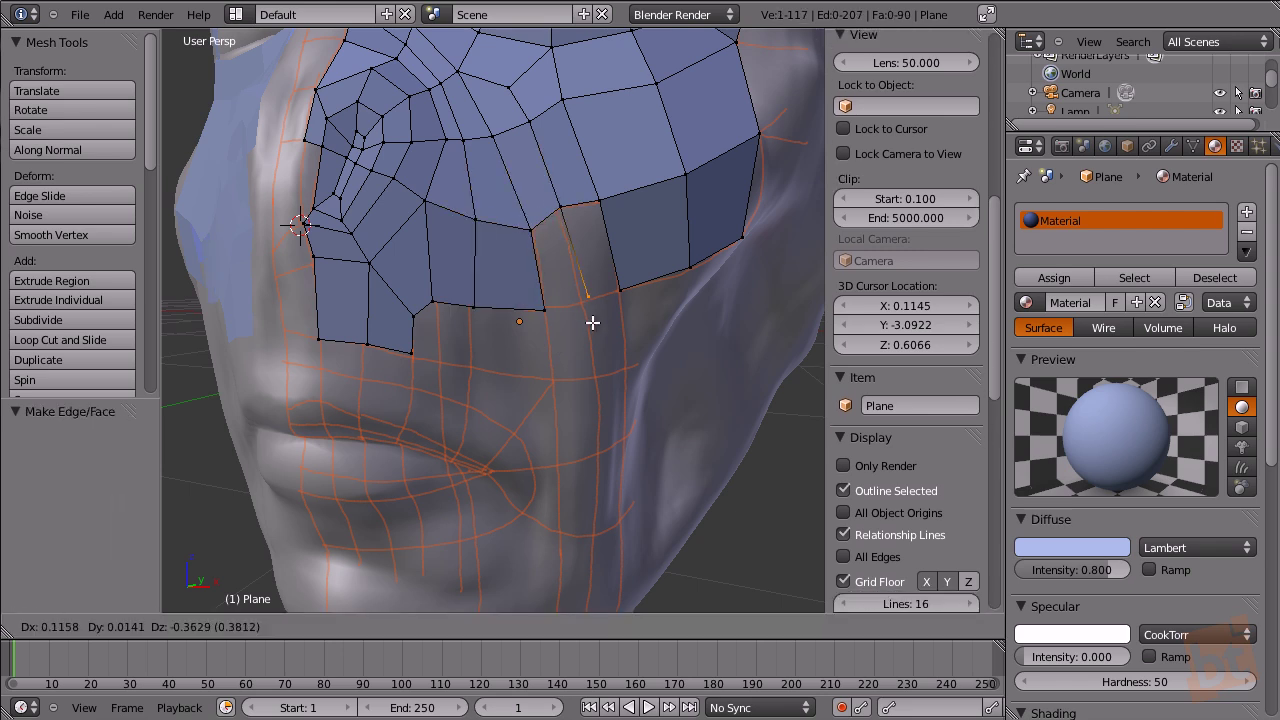
pyautogui.click(584, 325)
pyautogui.keyDown('shift'); pyautogui.rightClick(530, 230); pyautogui.keyUp('shift')
pyautogui.keyDown('shift'); pyautogui.rightClick(545, 310); pyautogui.keyUp('shift')
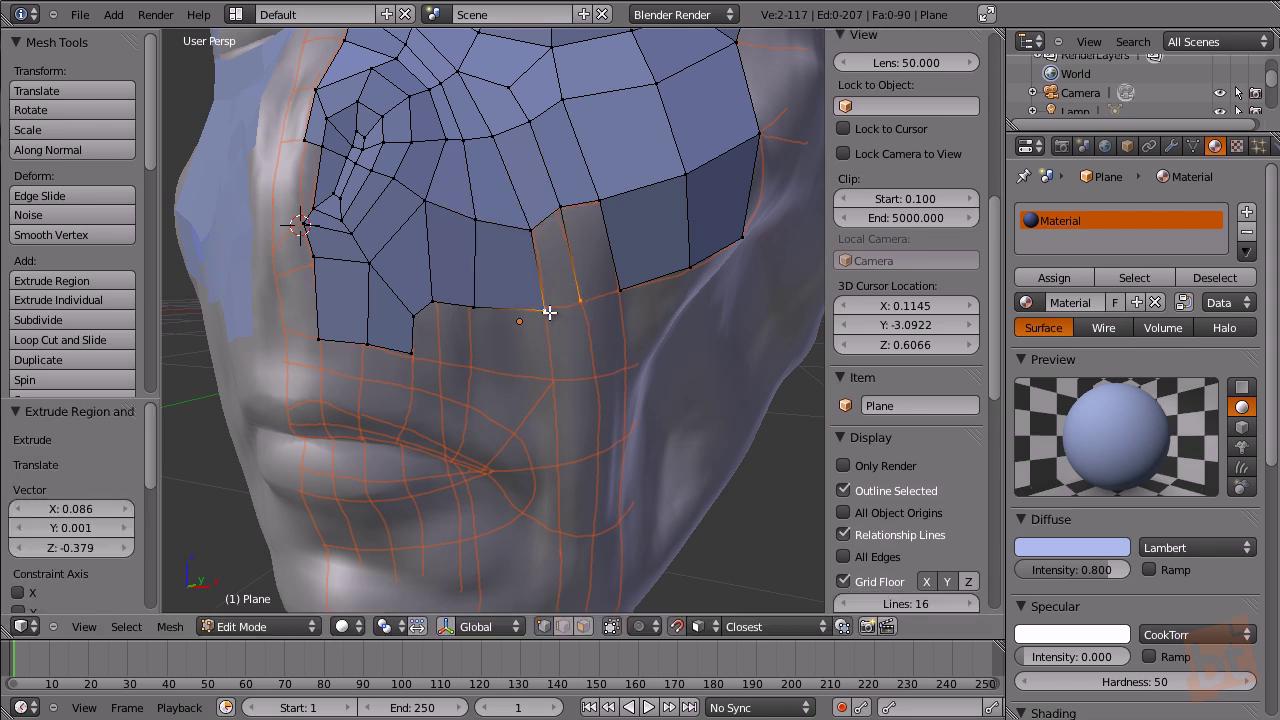
pyautogui.press('f')
# Fill the last gap in the lower cheek row with a quad and deselect everything.
pyautogui.moveTo(628, 254); pyautogui.dragTo(560, 240, button='middle')
pyautogui.rightClick(560, 206)
pyautogui.keyDown('shift'); pyautogui.rightClick(601, 199); pyautogui.keyUp('shift')
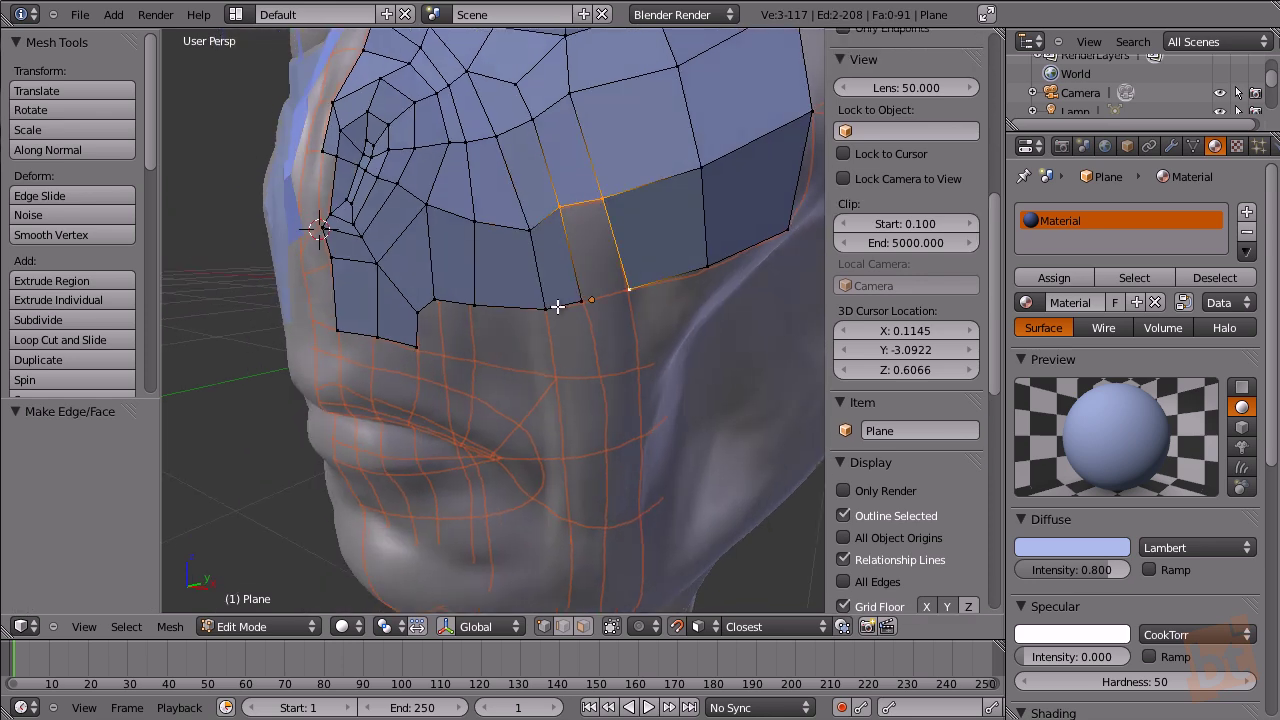
pyautogui.press('f')
pyautogui.press('a')
# Switch to Object Mode and inspect the retopology mesh isolated in local view.
pyautogui.moveTo(631, 289); pyautogui.dragTo(548, 392, button='middle')
pyautogui.press('a')
pyautogui.press('Tab')
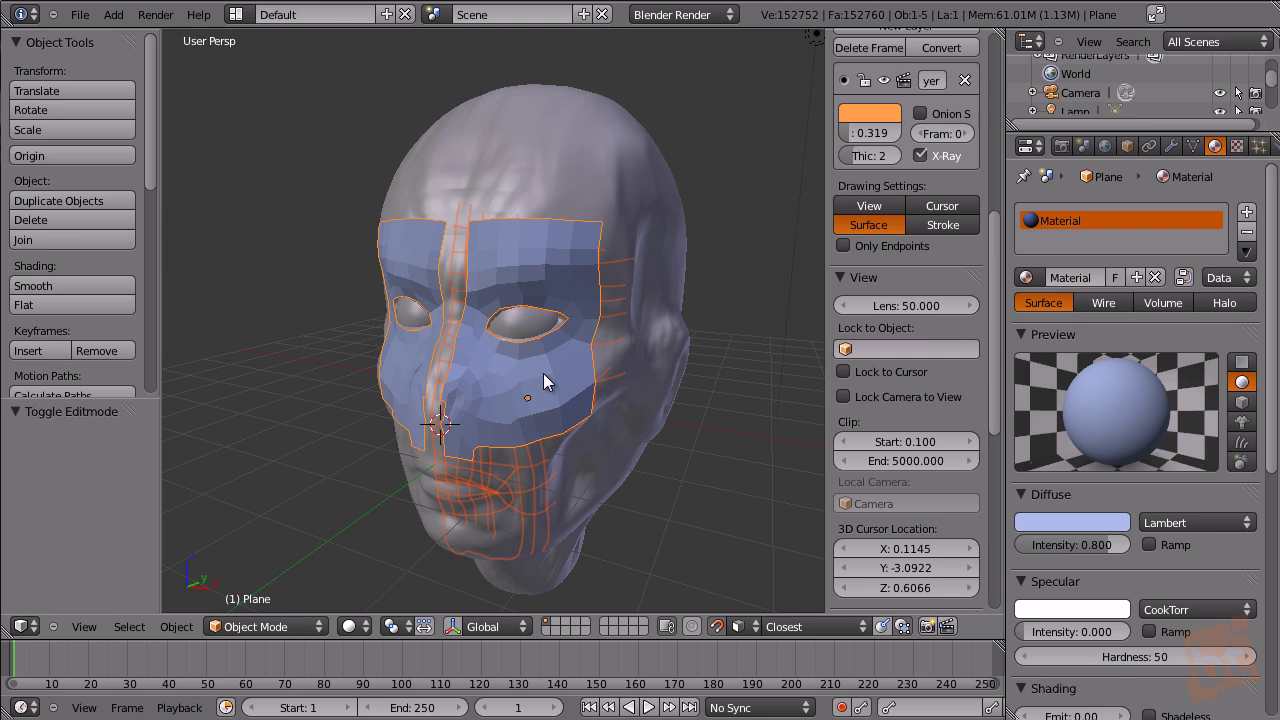
pyautogui.press('KP_Divide')
pyautogui.scroll(-3, 550, 376)
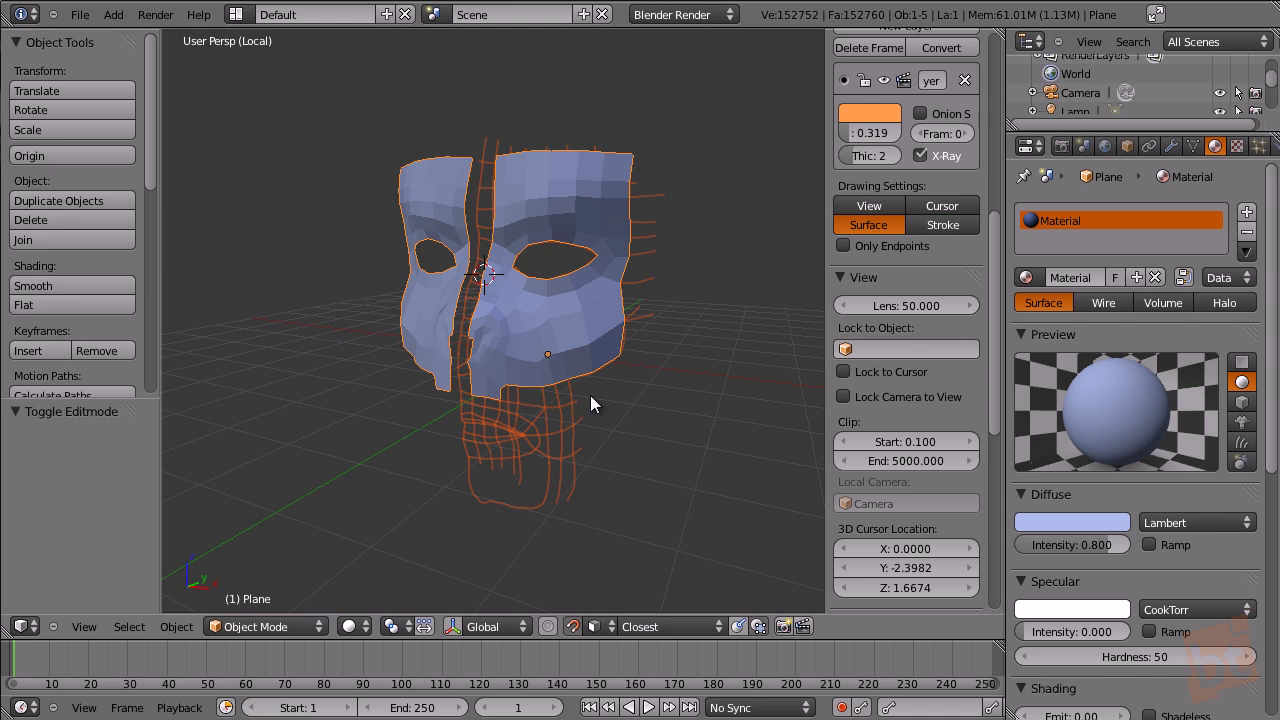
pyautogui.moveTo(581, 386); pyautogui.dragTo(472, 203, button='middle')
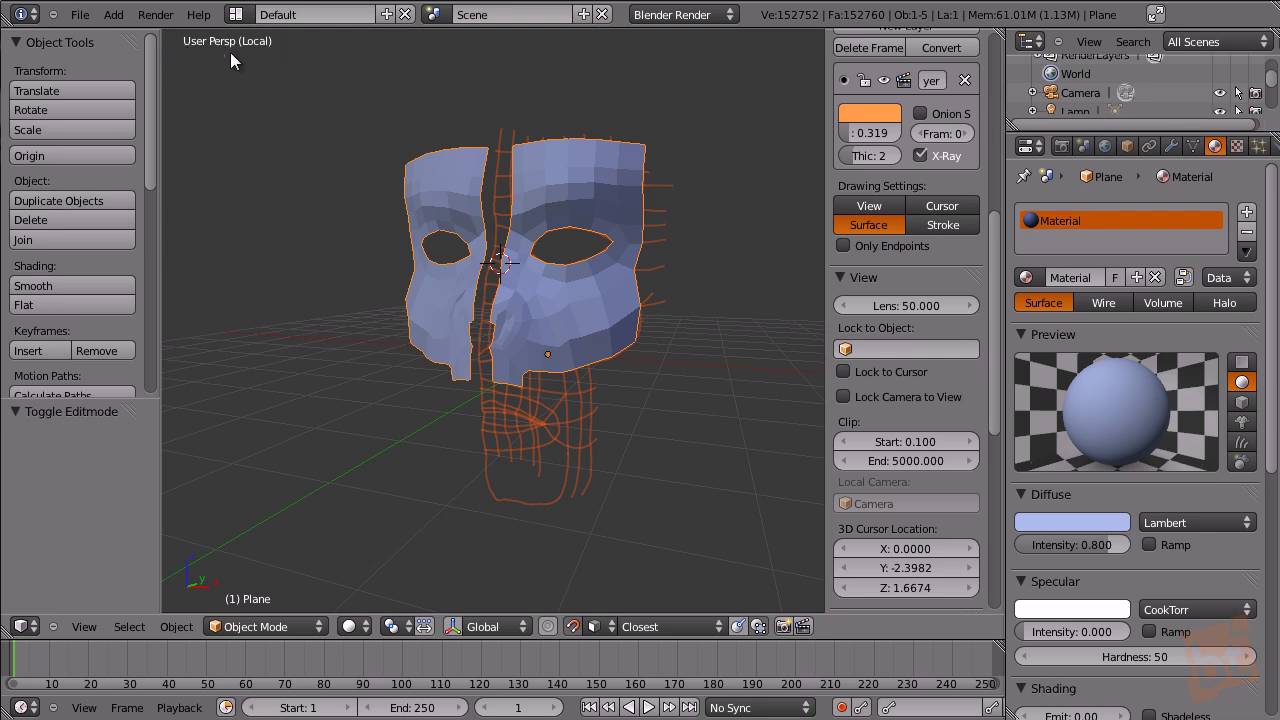
pyautogui.moveTo(635, 292); pyautogui.dragTo(631, 342, button='middle')
# Hide the grease pencil layer, check the deselected mesh, and return from local view to the full scene.
pyautogui.scroll(5, 900, 200)
pyautogui.click(895, 181)
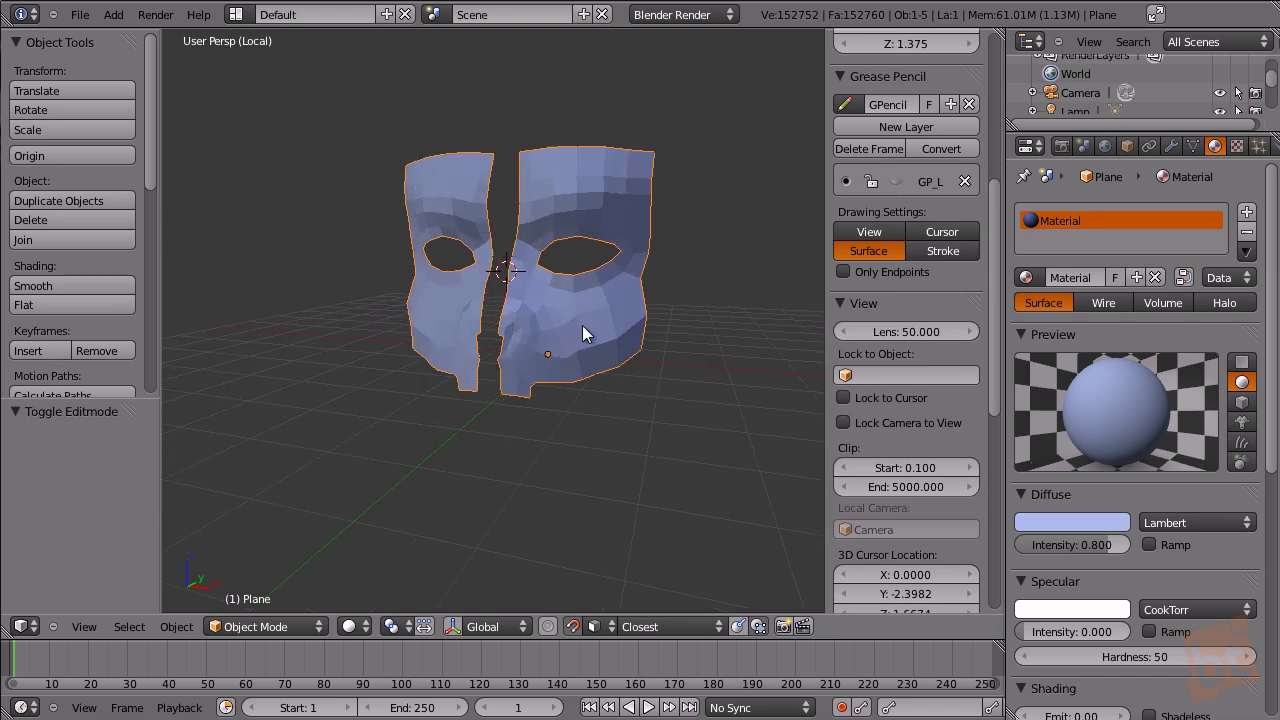
pyautogui.press('a')
pyautogui.scroll(4, 565, 318)
pyautogui.moveTo(564, 316); pyautogui.dragTo(603, 350, button='middle')
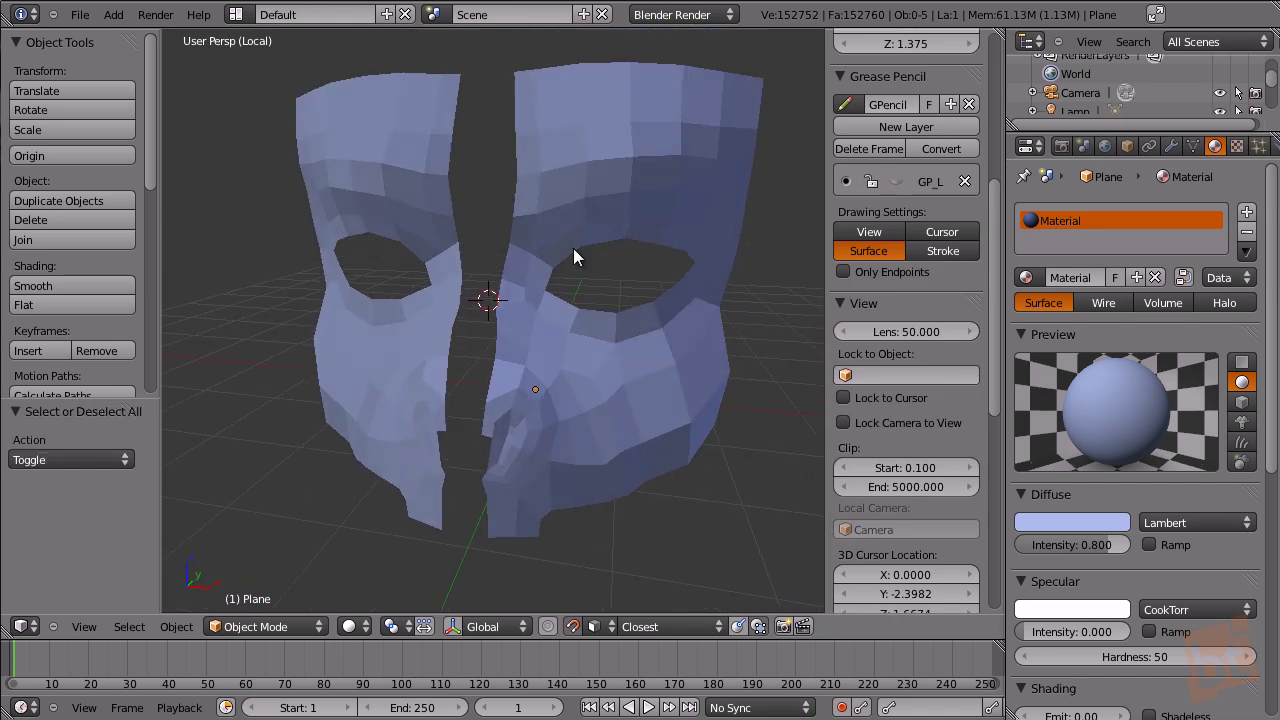
pyautogui.press('KP_Divide')
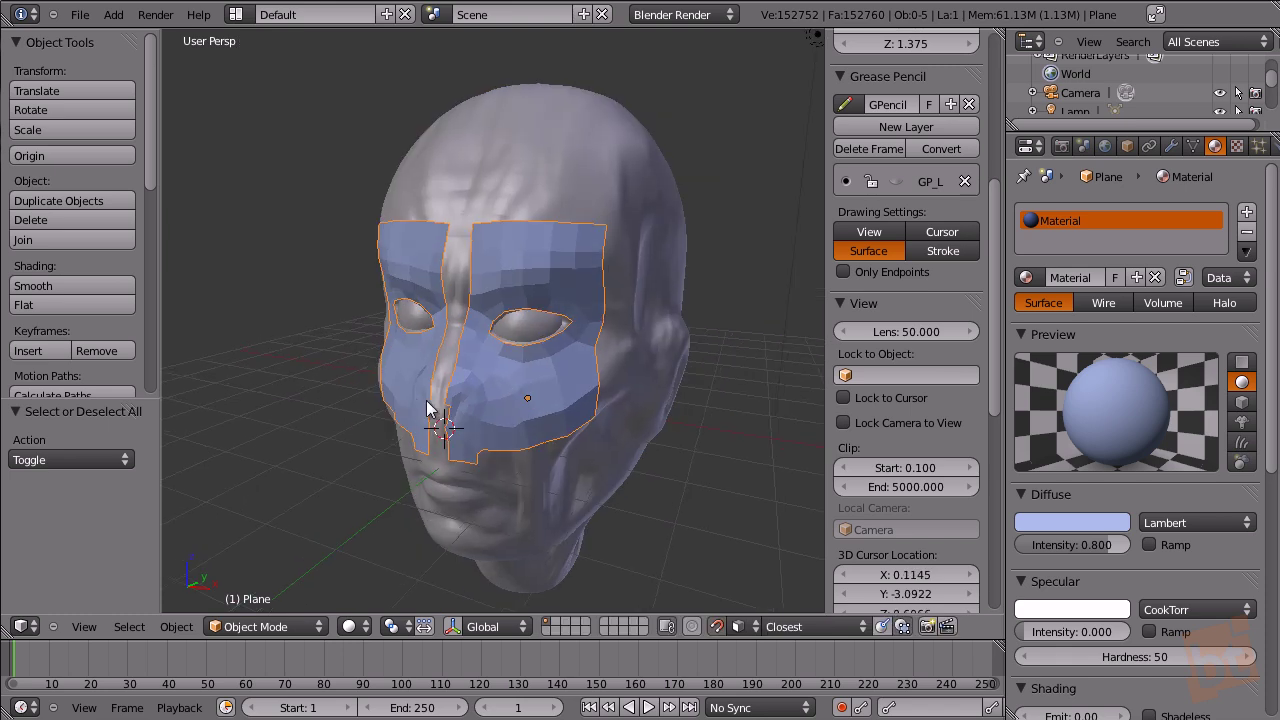
# In Edit Mode with edge selection, select the mesh's inner edge loop beside the face's center line and show the object's modifiers.
pyautogui.moveTo(432, 401); pyautogui.dragTo(464, 389, button='middle')
pyautogui.scroll(5, 526, 349)
pyautogui.press('Tab')
pyautogui.moveTo(569, 297); pyautogui.dragTo(582, 264, button='middle')
pyautogui.hotkey('ctrl', 'Tab')
pyautogui.click(534, 266)
pyautogui.keyDown('alt'); pyautogui.click(558, 98); pyautogui.keyUp('alt')
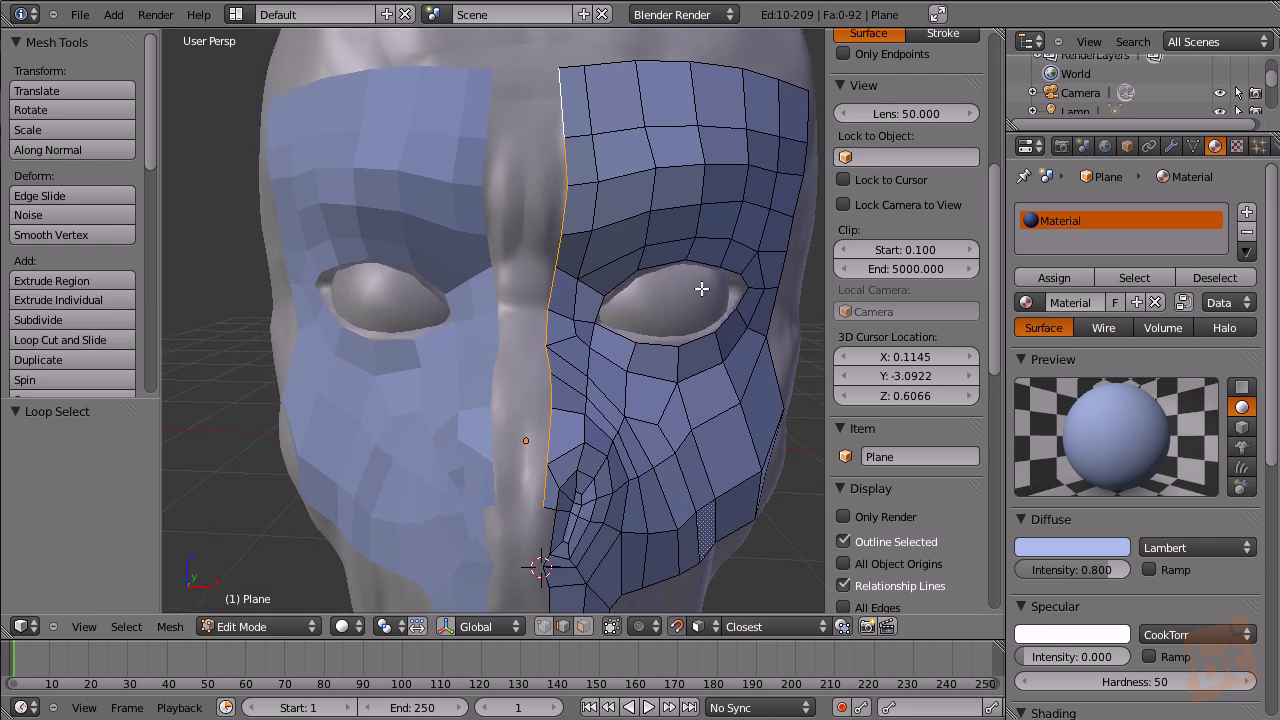
pyautogui.click(1171, 146)
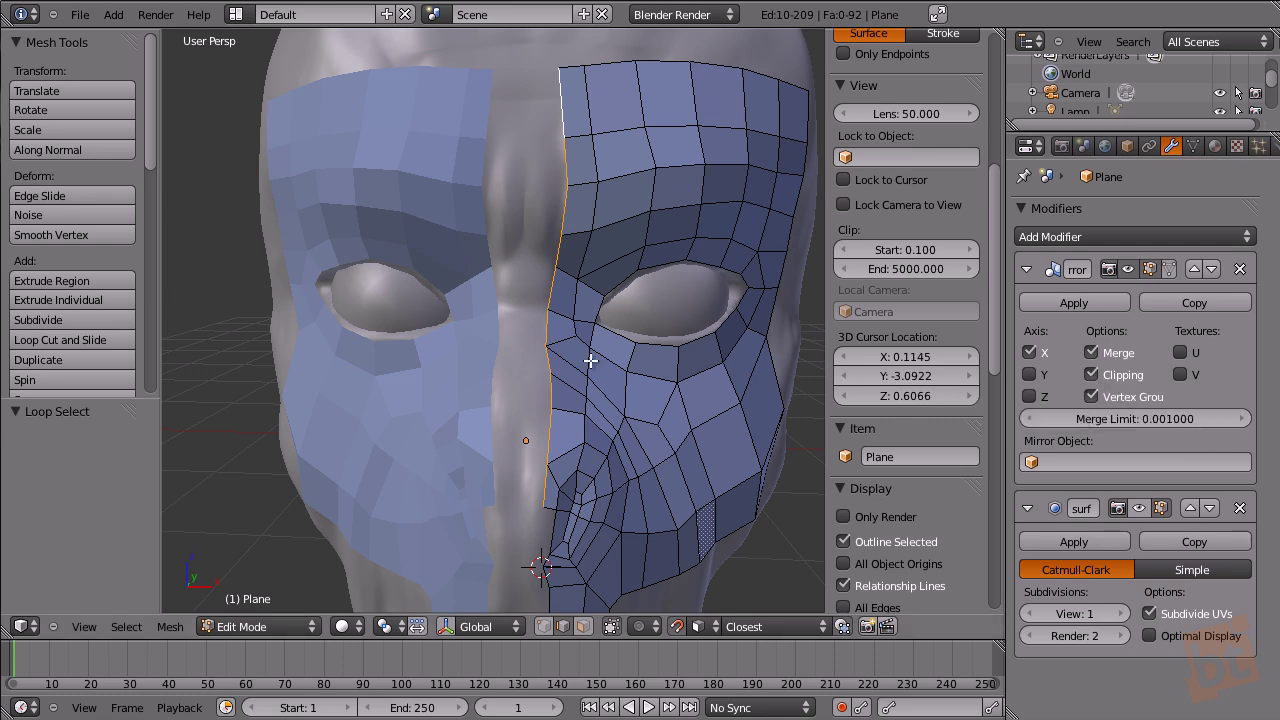
# Try moving the inner edge loop along X onto the mirror center line, and undo the move.
pyautogui.press('g')
pyautogui.press('x')
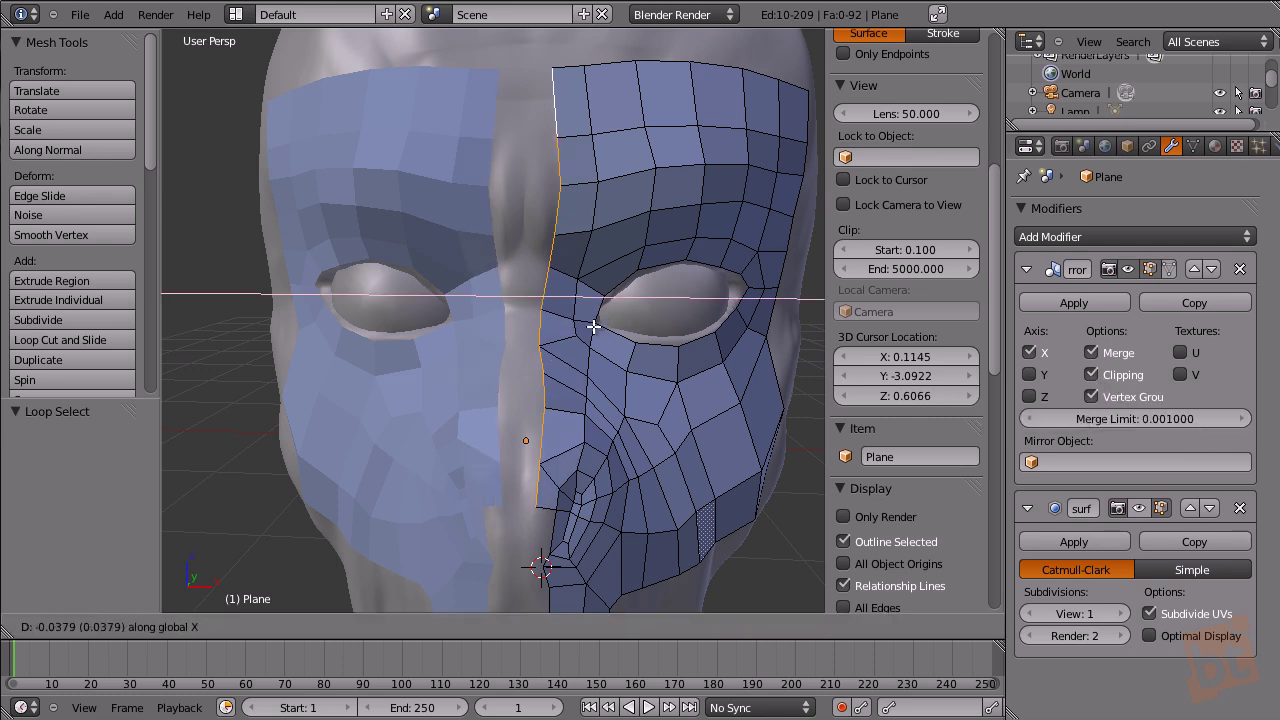
pyautogui.click(567, 328)
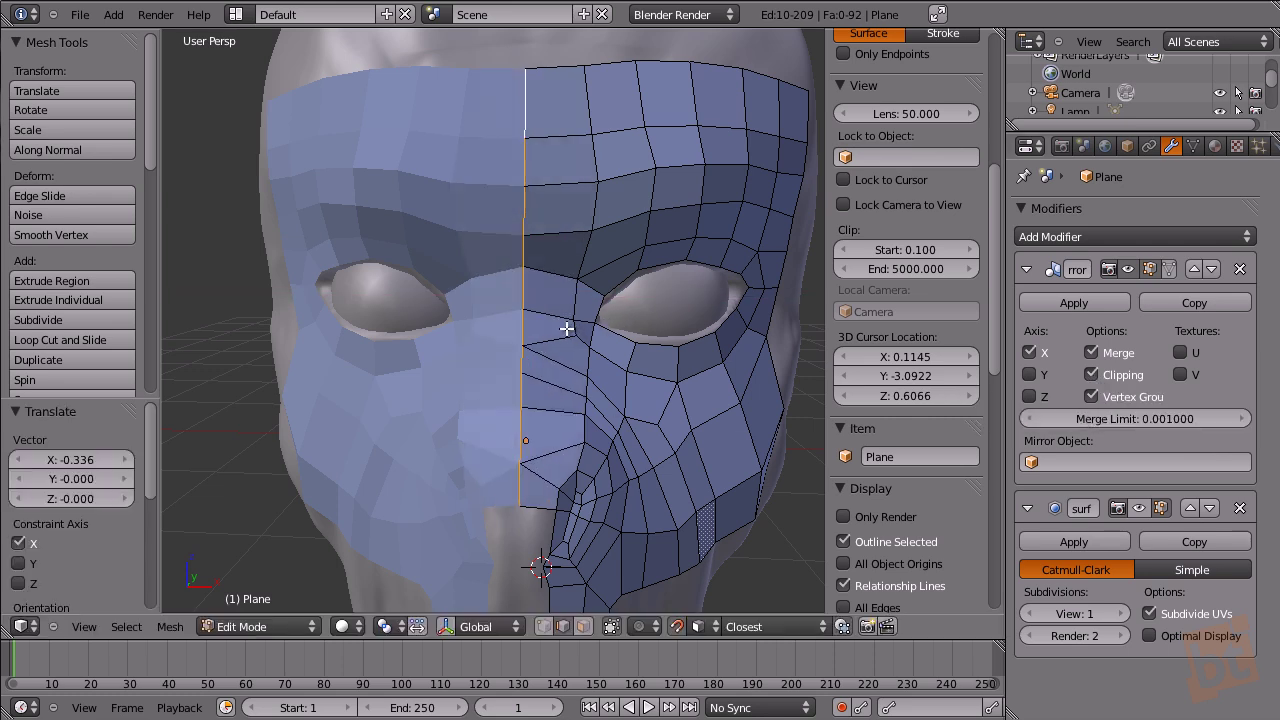
pyautogui.hotkey('ctrl', 'z')
# Extrude the inner edge loop and move the new edges along X onto the mirror center line to join both halves.
pyautogui.press('e')
pyautogui.rightClick(603, 318)
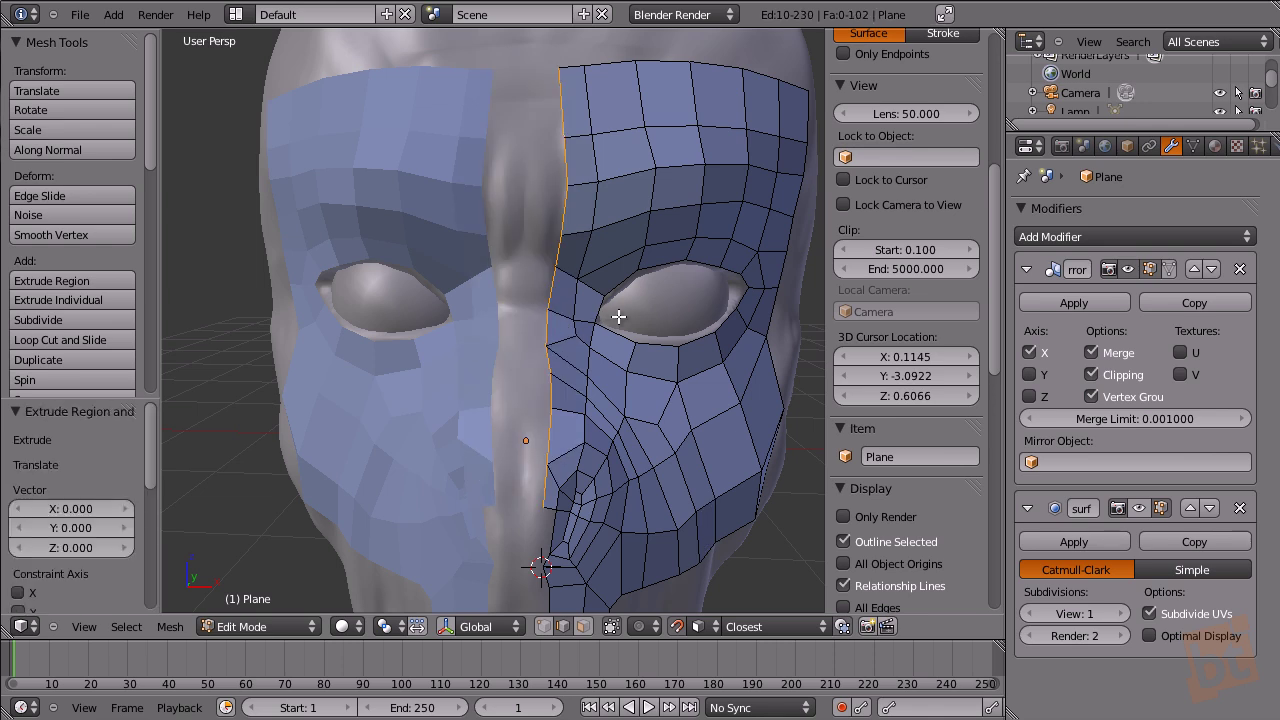
pyautogui.press('g')
pyautogui.press('x')
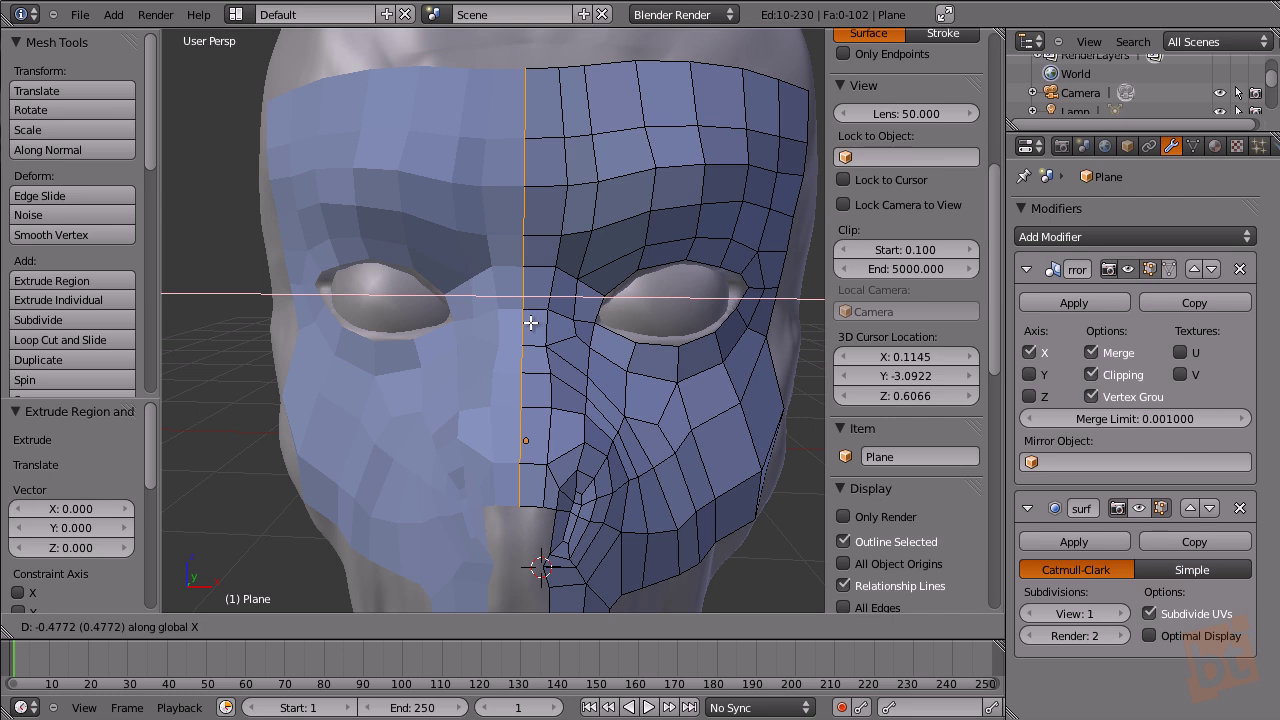
pyautogui.click(531, 322)
pyautogui.press('a')
# In vertex selection mode, fill the gap between the nose tip's lower edge and the nostril's inner edge with a face.
pyautogui.moveTo(643, 366); pyautogui.dragTo(609, 349, button='middle')
pyautogui.keyDown('shift'); pyautogui.moveTo(597, 446); pyautogui.dragTo(596, 272, button='middle'); pyautogui.keyUp('shift')
pyautogui.scroll(5, 545, 340)
pyautogui.hotkey('ctrl', 'Tab')
pyautogui.click(547, 318)
pyautogui.rightClick(533, 317)
pyautogui.keyDown('shift'); pyautogui.rightClick(543, 397); pyautogui.keyUp('shift')
pyautogui.keyDown('shift'); pyautogui.rightClick(559, 283); pyautogui.keyUp('shift')
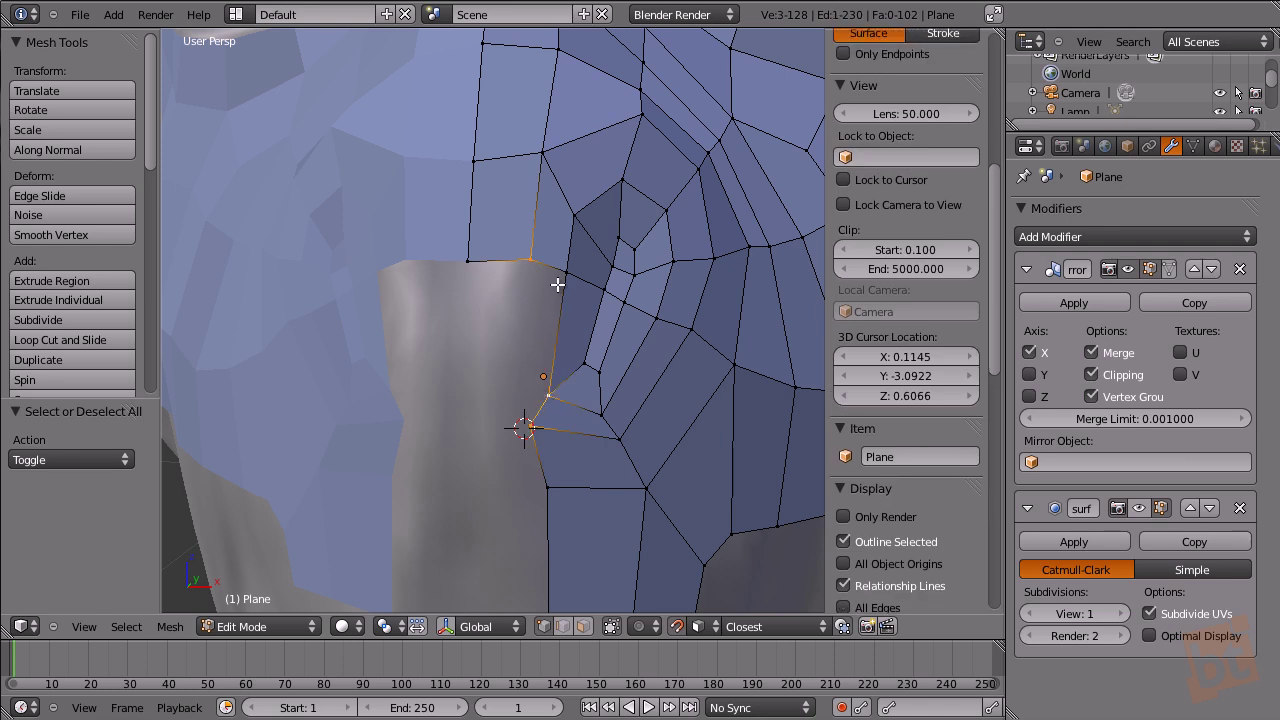
pyautogui.press('f')
# Reposition the vertex at the nostril's lower inner corner and deselect everything.
pyautogui.rightClick(555, 401)
pyautogui.press('g')
pyautogui.click(567, 398)
pyautogui.press('a')
# Examine the joined mirrored mesh on the head in Object Mode and Edit Mode from several angles and distances.
pyautogui.moveTo(668, 372); pyautogui.dragTo(521, 214, button='middle')
pyautogui.scroll(-5, 623, 371)
pyautogui.scroll(-3, 562, 398)
pyautogui.press('Tab')
pyautogui.press('a')
pyautogui.rightClick(545, 390)
pyautogui.rightClick(544, 360)
pyautogui.scroll(-4, 540, 390)
pyautogui.scroll(6, 528, 434)
pyautogui.press('Tab')
pyautogui.moveTo(663, 500); pyautogui.dragTo(628, 459, button='middle')
pyautogui.scroll(-5, 650, 463)
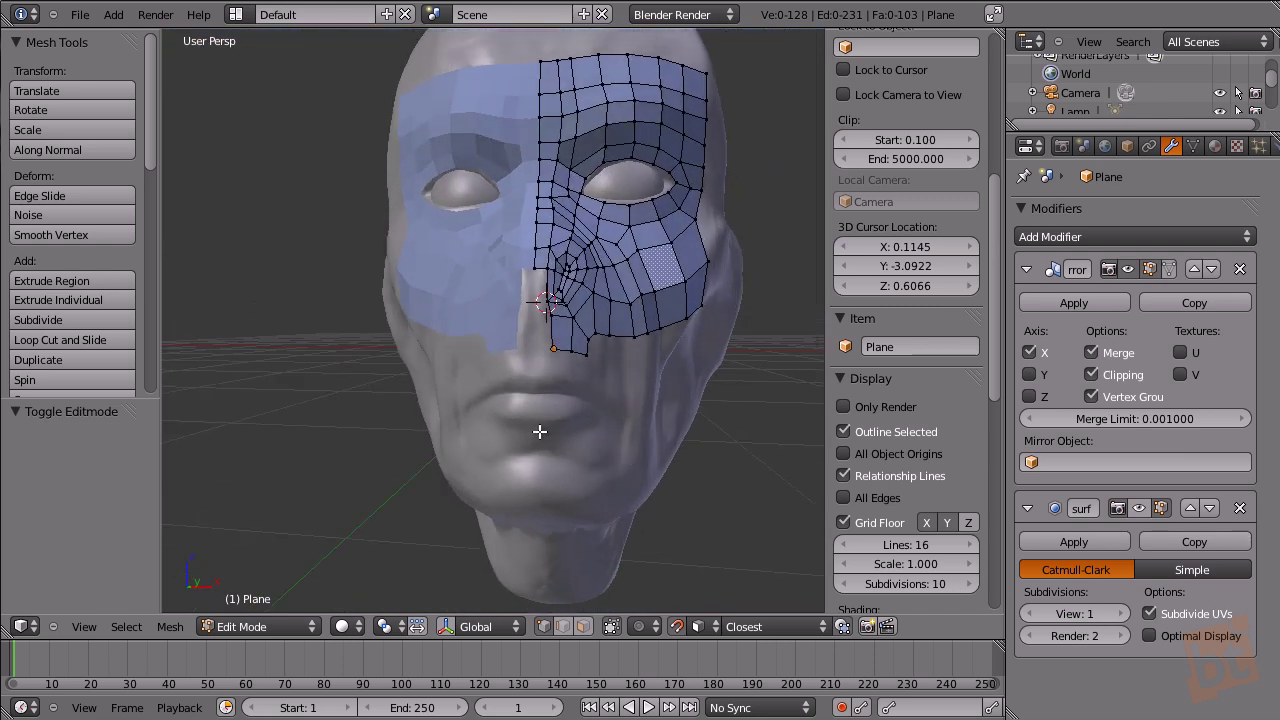
pyautogui.scroll(3, 583, 424)
pyautogui.scroll(-5, 573, 377)
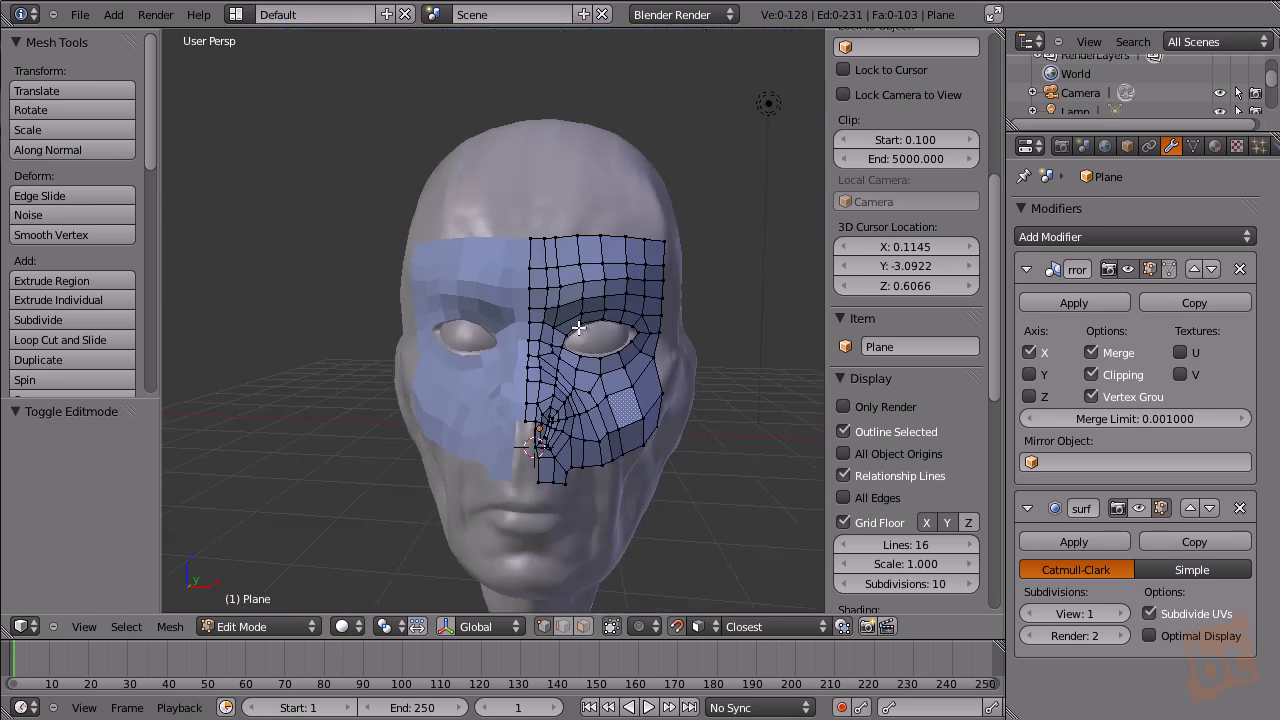
pyautogui.moveTo(570, 469); pyautogui.dragTo(575, 495, button='middle')
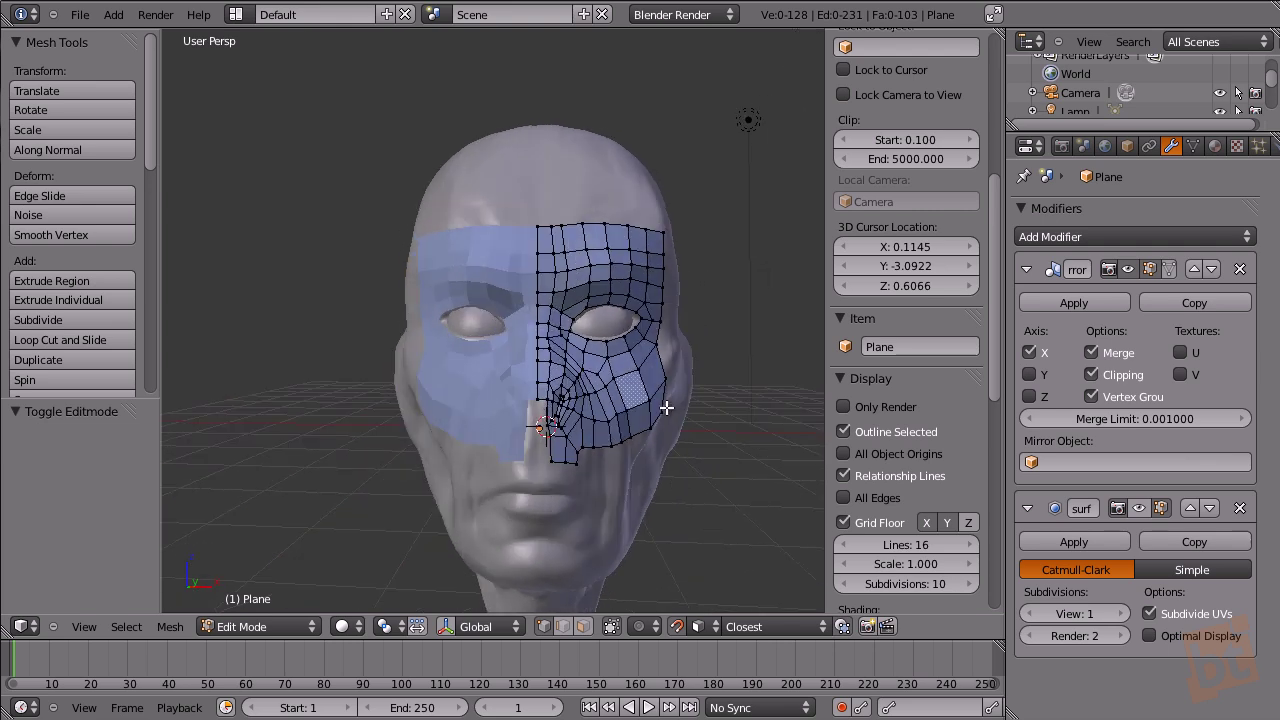
# Show the hidden grease pencil guide layer over the mesh and focus on the mouth area.
pyautogui.moveTo(687, 411); pyautogui.dragTo(544, 487, button='middle')
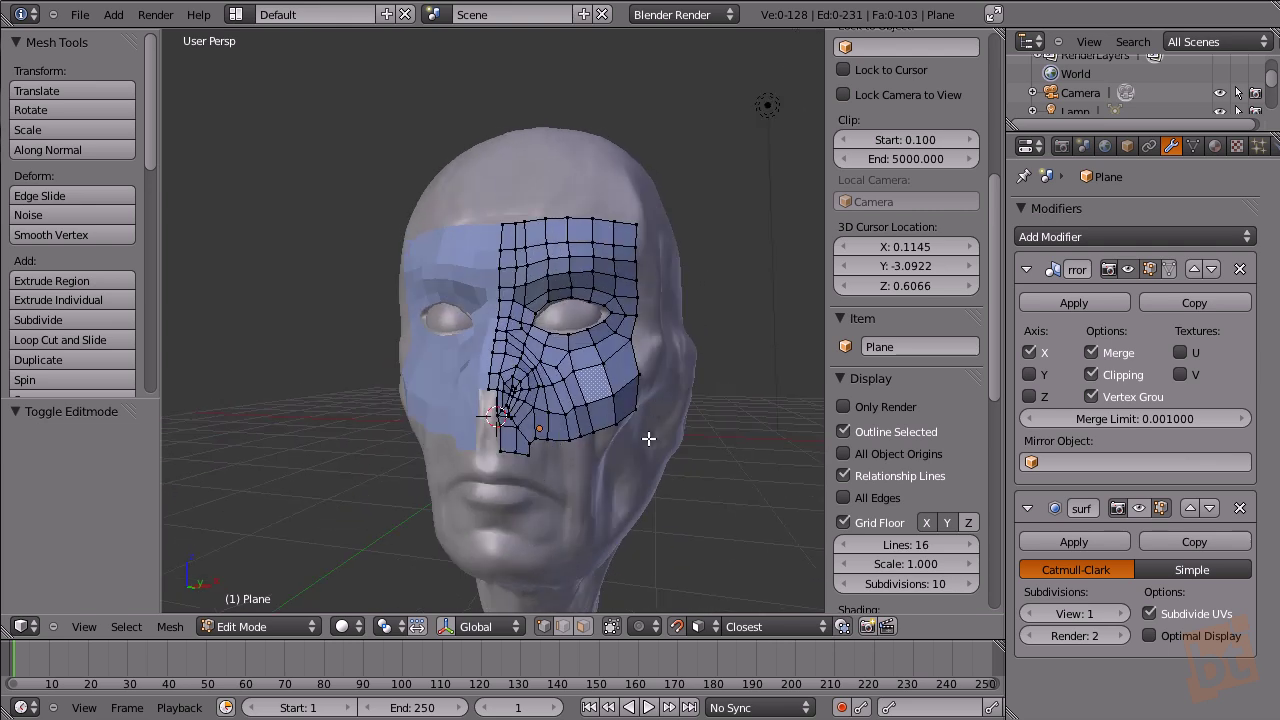
pyautogui.scroll(9, 907, 205)
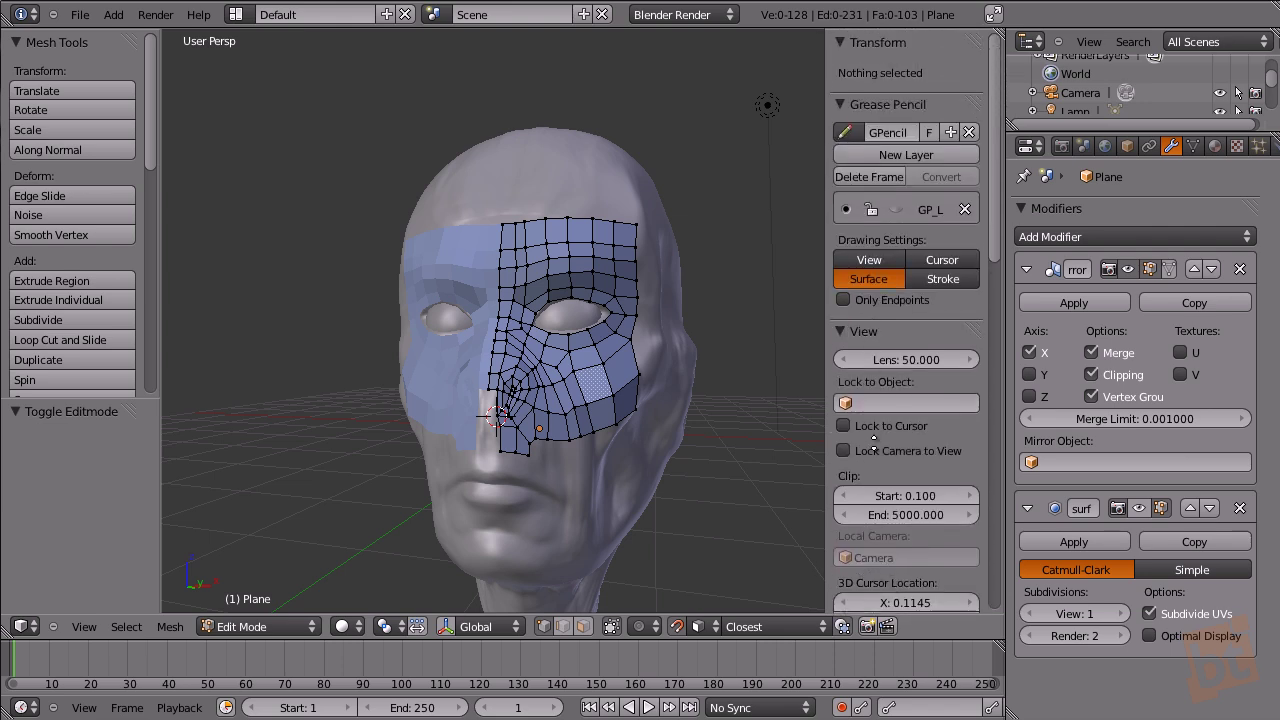
pyautogui.click(899, 208)
pyautogui.keyDown('shift'); pyautogui.moveTo(555, 439); pyautogui.dragTo(587, 313, button='middle'); pyautogui.keyUp('shift')
pyautogui.scroll(4, 590, 309)
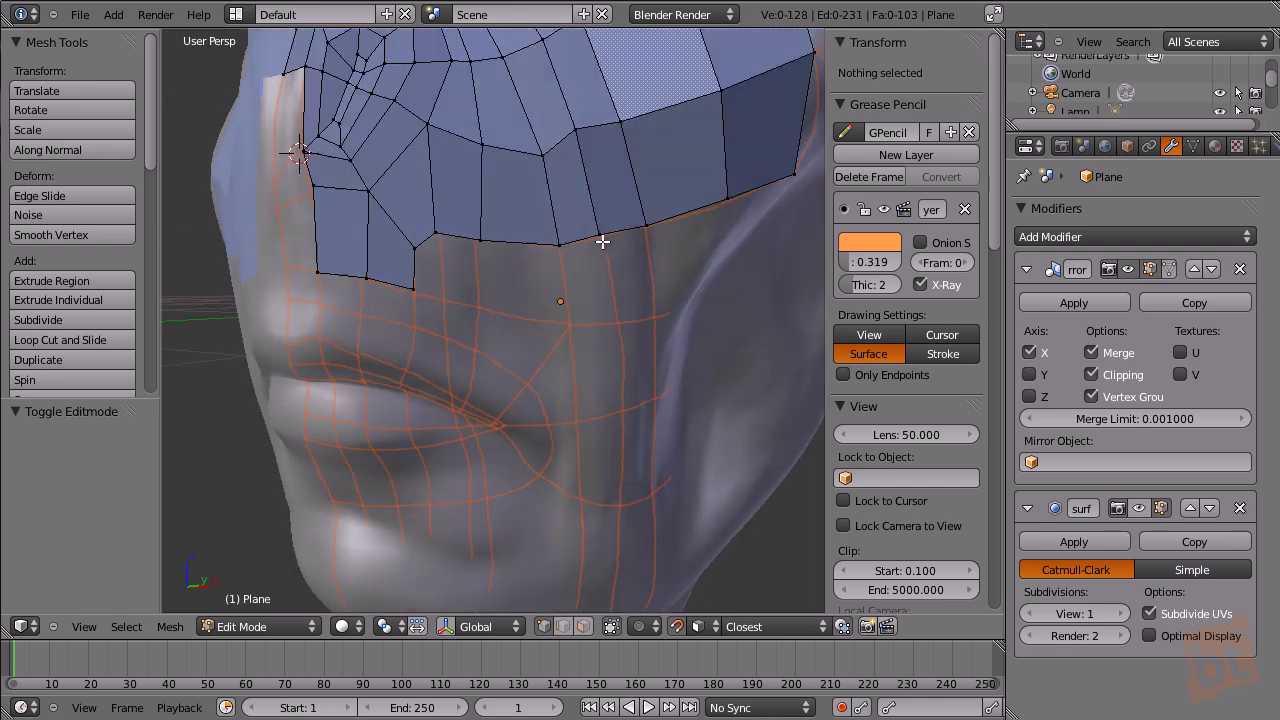
# In vertex selection mode, build a strip of quads around the mouth along the upper and lower lip, following the guide lines.
pyautogui.press('f')
pyautogui.moveTo(594, 297); pyautogui.dragTo(400, 298, button='middle')
pyautogui.hotkey('ctrl', 'Tab')
pyautogui.rightClick(434, 318)
pyautogui.keyDown('ctrl'); pyautogui.click(435, 352); pyautogui.keyUp('ctrl')
pyautogui.keyDown('ctrl'); pyautogui.click(433, 389); pyautogui.keyUp('ctrl')
pyautogui.keyDown('ctrl'); pyautogui.click(395, 397); pyautogui.keyUp('ctrl')
pyautogui.rightClick(433, 389)
pyautogui.keyDown('ctrl'); pyautogui.click(471, 400); pyautogui.keyUp('ctrl')
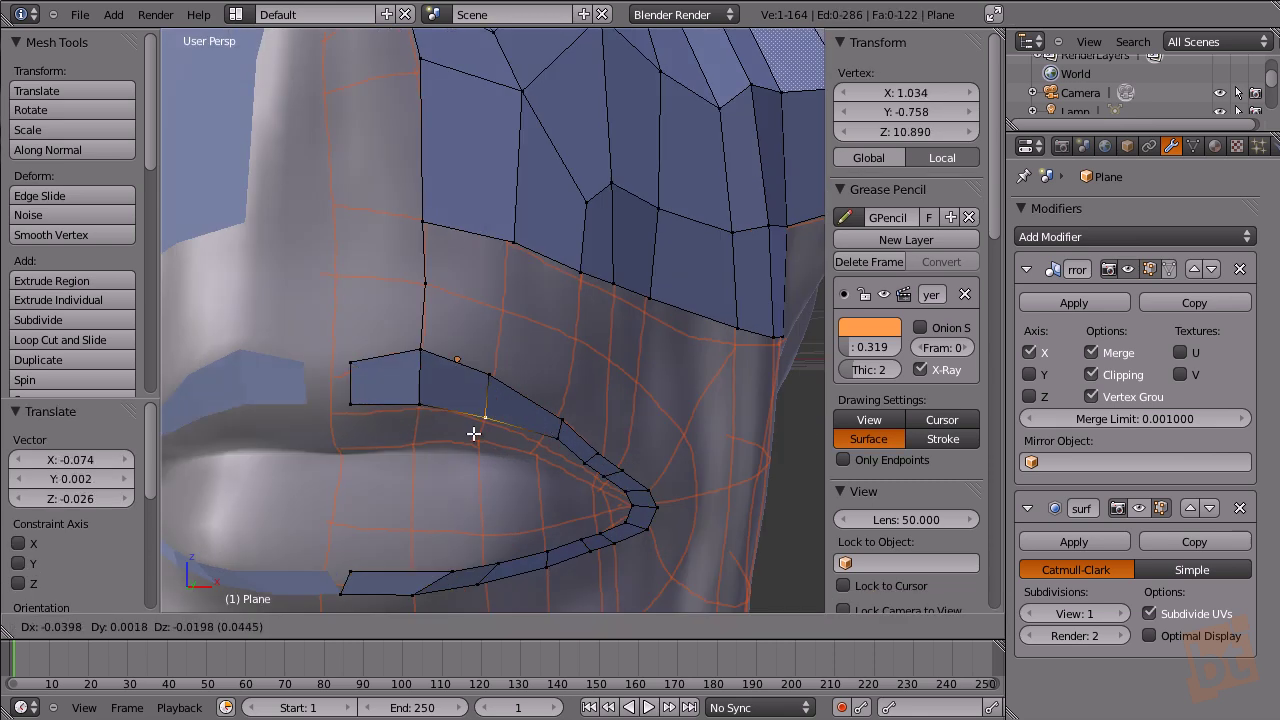
# Reposition the individual vertices of the lip strip between the upper lip's center and the mouth corner to match the guide lines.
pyautogui.scroll(3, 480, 400)
pyautogui.moveTo(486, 356); pyautogui.dragTo(462, 342, button='right')
pyautogui.moveTo(450, 362)
pyautogui.mouseDown(button='right')
pyautogui.moveTo(438, 342)
pyautogui.moveTo(444, 370)
pyautogui.mouseUp(button='right')
pyautogui.moveTo(518, 369); pyautogui.dragTo(470, 367, button='right')
pyautogui.moveTo(515, 332); pyautogui.dragTo(528, 351, button='right')
pyautogui.moveTo(466, 298); pyautogui.dragTo(459, 296, button='right')
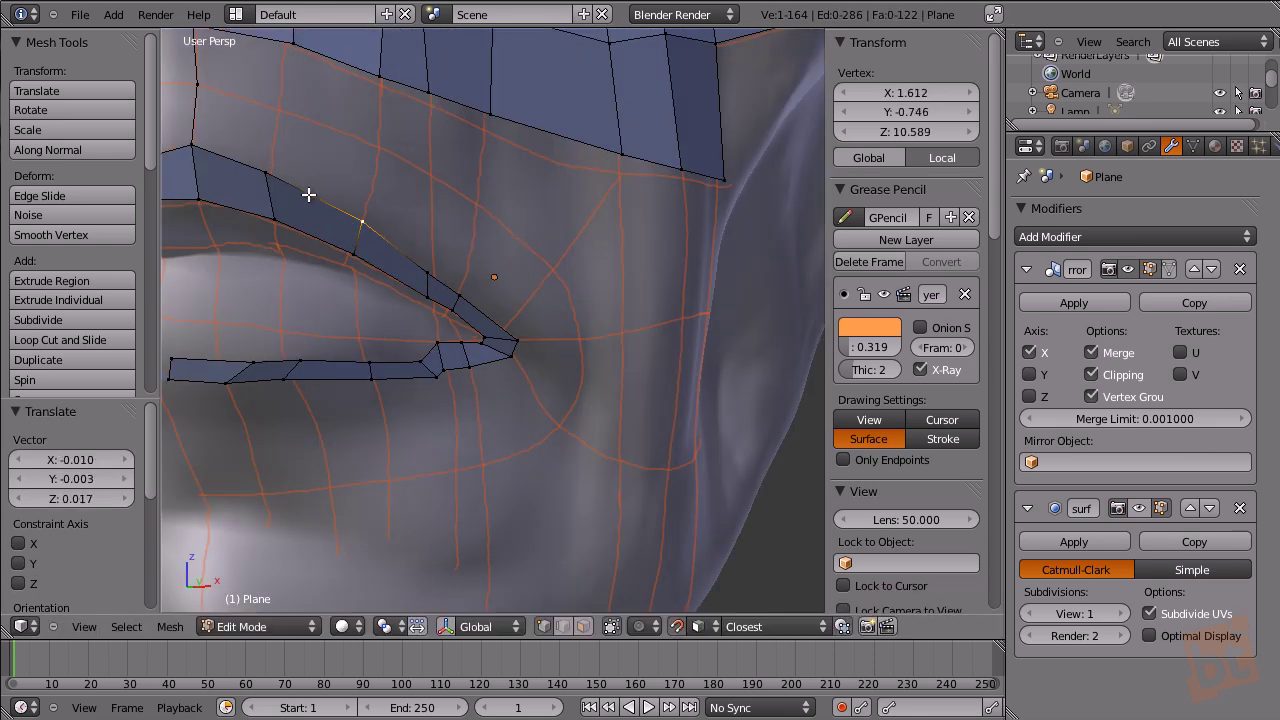
pyautogui.moveTo(368, 229); pyautogui.dragTo(362, 221, button='right')
pyautogui.moveTo(277, 176); pyautogui.dragTo(286, 182, button='right')
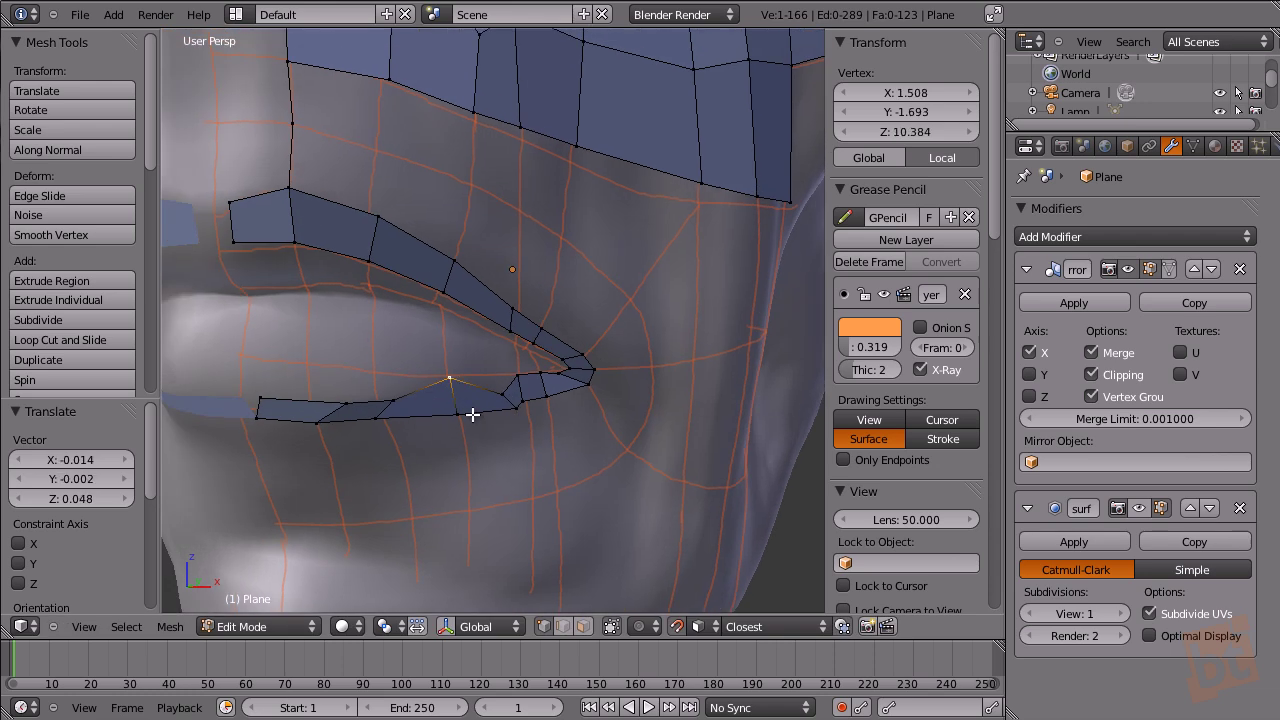
# Rework the lower lip's faces along the guide lines and reposition their lower vertex at the center line.
pyautogui.press('a')
pyautogui.rightClick(252, 415)
pyautogui.press('g')
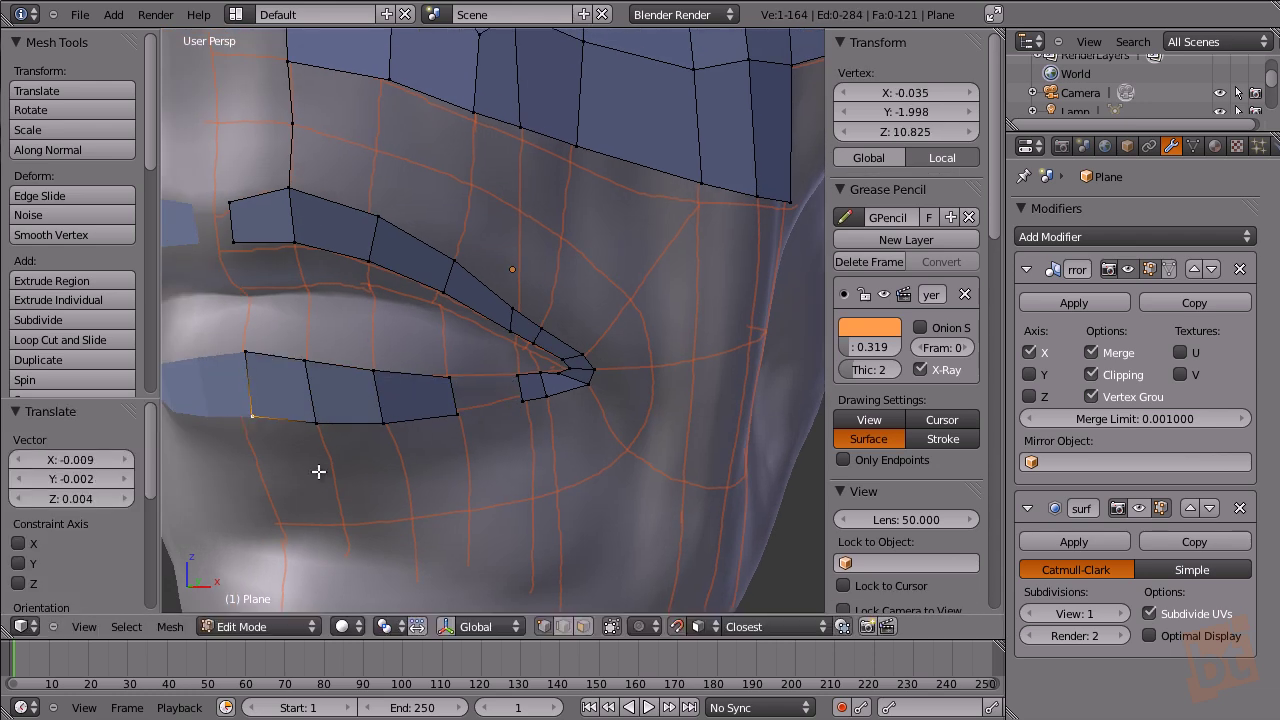
pyautogui.click(255, 412)
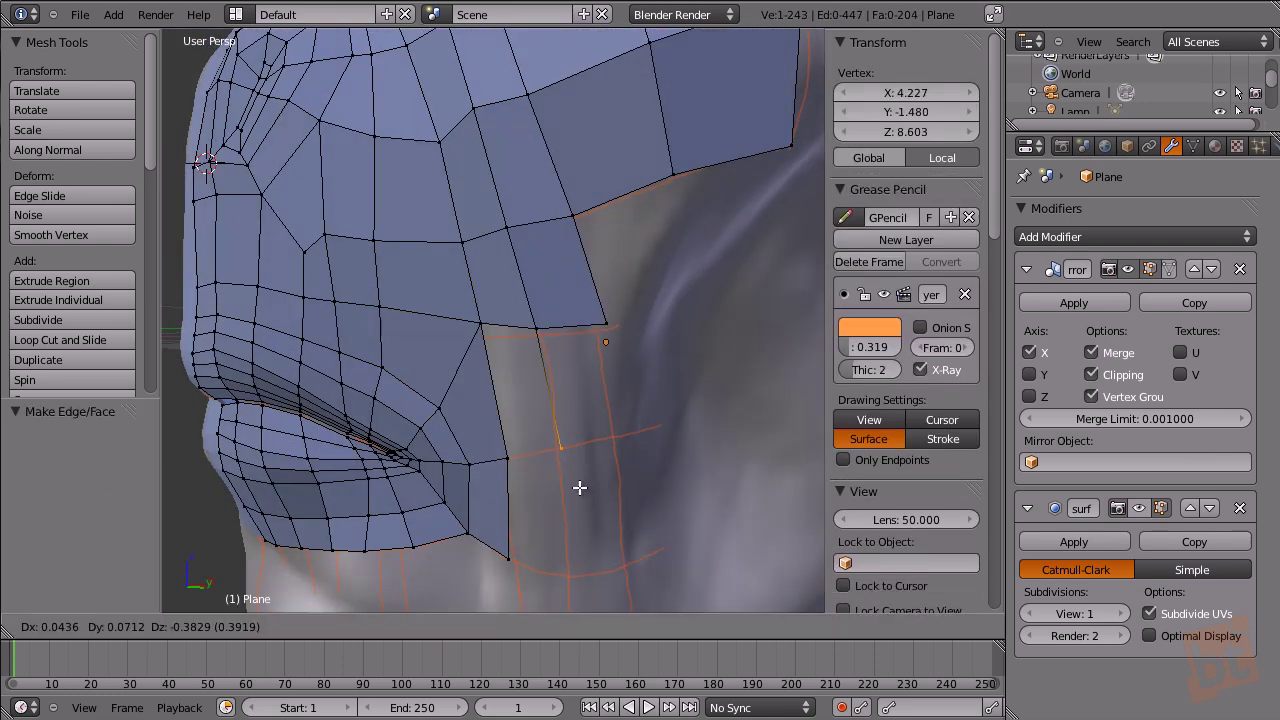
# Extend the mesh with quads down the lower cheek, chin and jaw, extruding vertices and filling faces along the guide lines.
pyautogui.press('f')
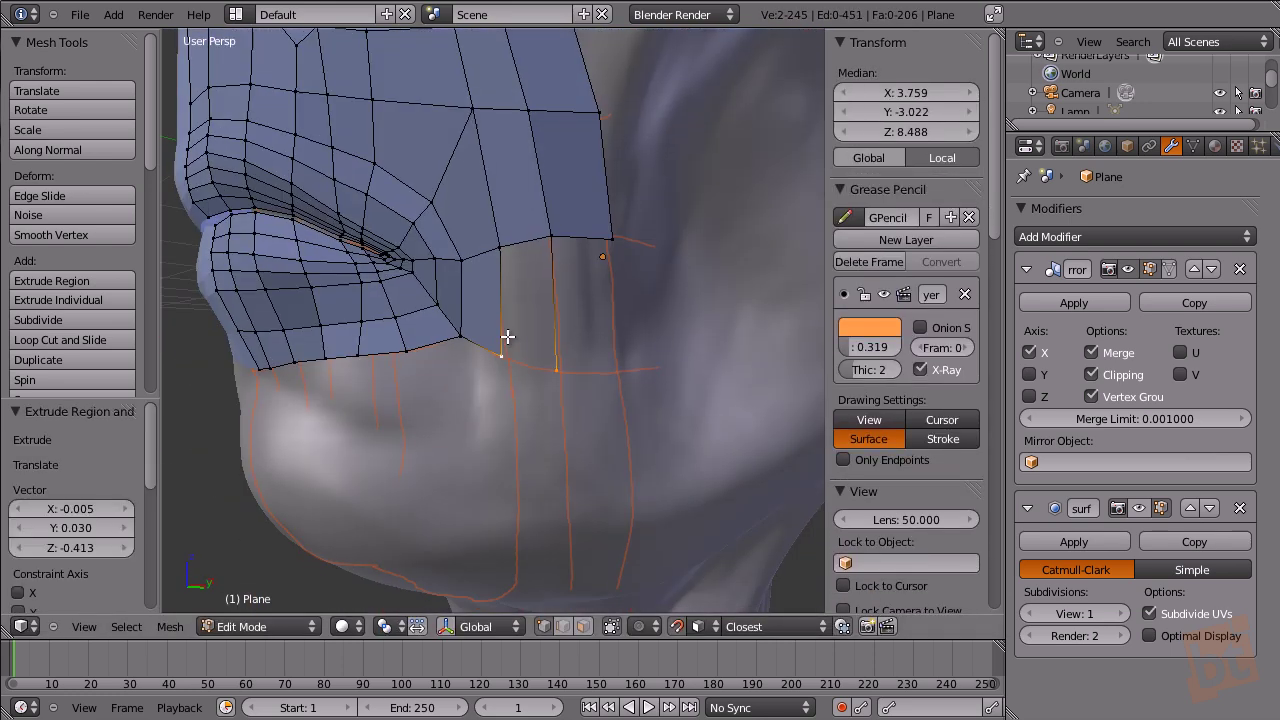
pyautogui.keyDown('ctrl'); pyautogui.click(591, 240); pyautogui.keyUp('ctrl')
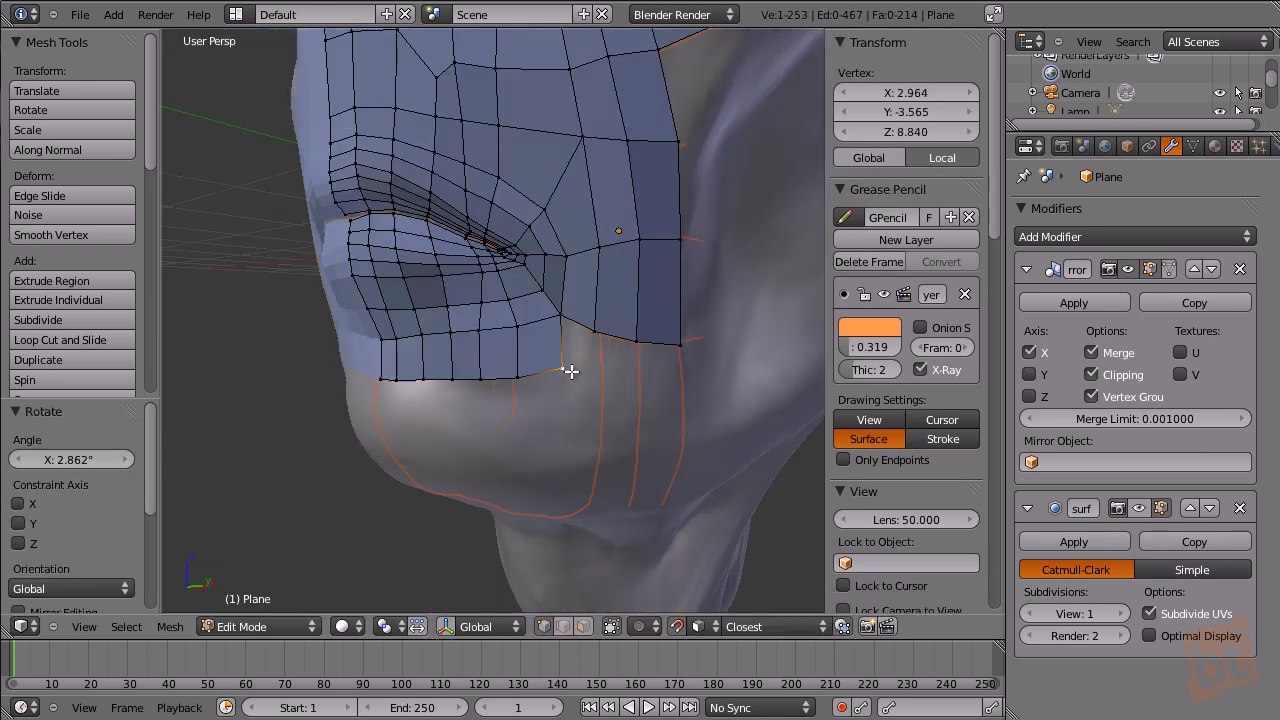
pyautogui.press('f')
pyautogui.press('e')
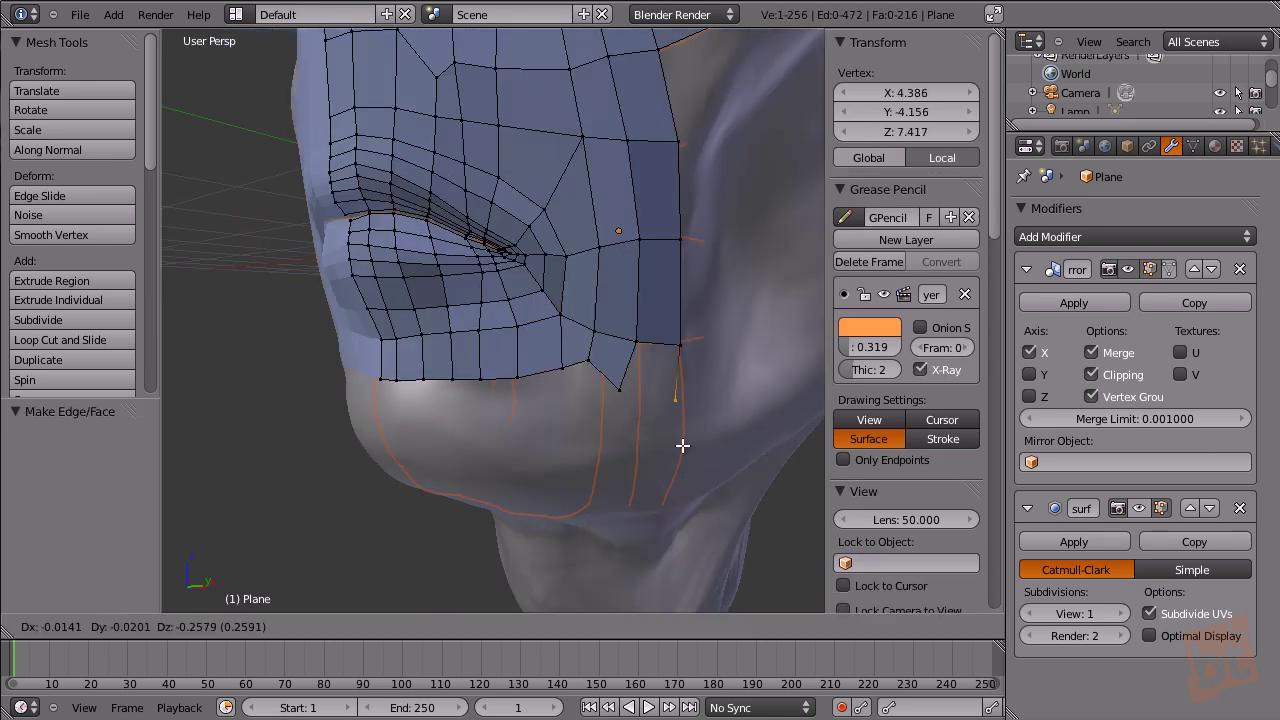
pyautogui.click(673, 440)
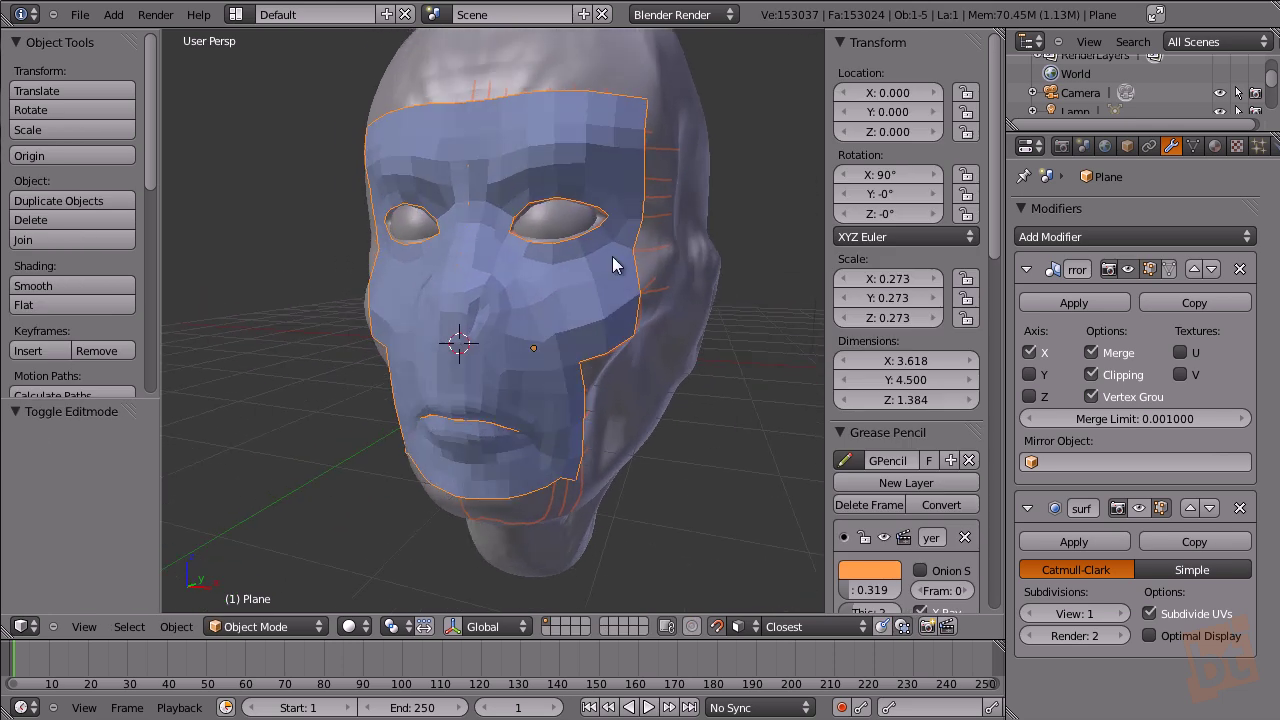
# Examine the mirrored face mesh around the eye and mouth in Object Mode, and return to Edit Mode at the eye.
pyautogui.moveTo(491, 360); pyautogui.dragTo(513, 314, button='middle')
pyautogui.scroll(7, 513, 314)
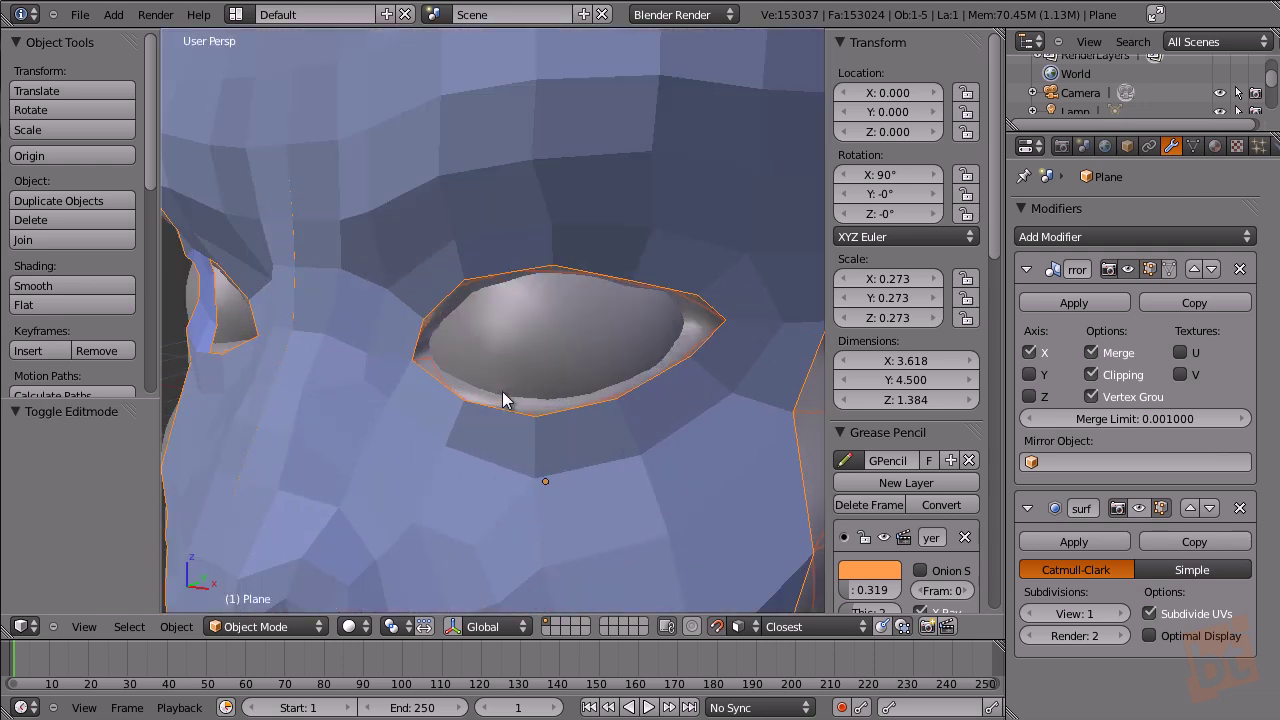
pyautogui.scroll(-2, 529, 410)
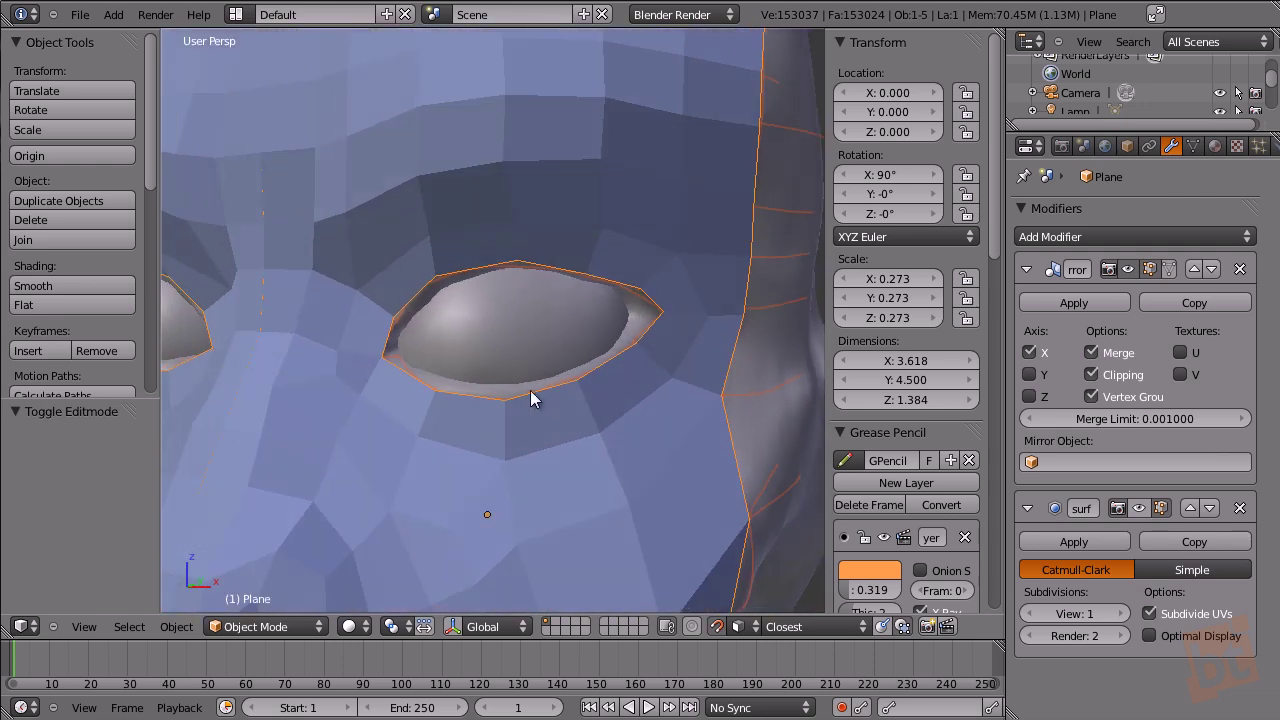
pyautogui.scroll(-5, 395, 410)
pyautogui.keyDown('shift'); pyautogui.moveTo(406, 418); pyautogui.dragTo(442, 287, button='middle'); pyautogui.keyUp('shift')
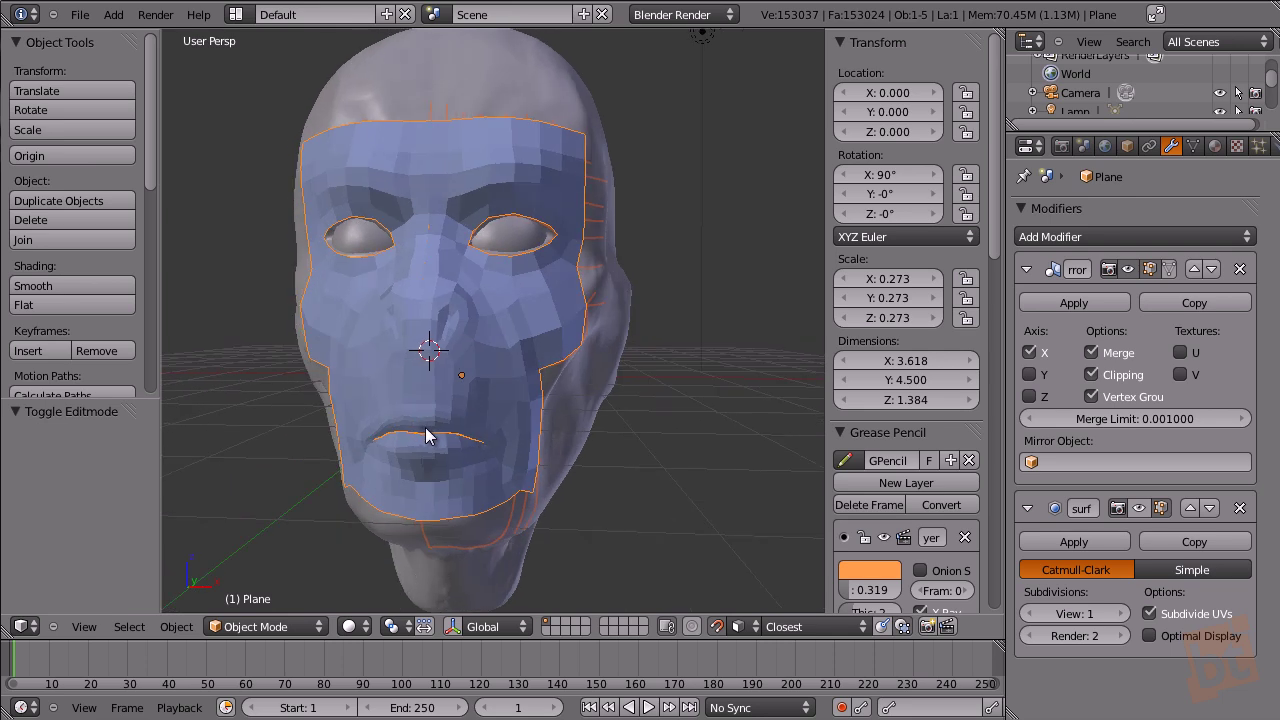
pyautogui.moveTo(377, 443); pyautogui.dragTo(426, 434, button='middle')
pyautogui.scroll(6, 426, 434)
pyautogui.moveTo(690, 200); pyautogui.dragTo(497, 243, button='middle')
pyautogui.press('Tab')
pyautogui.hotkey('ctrl', 'Tab')
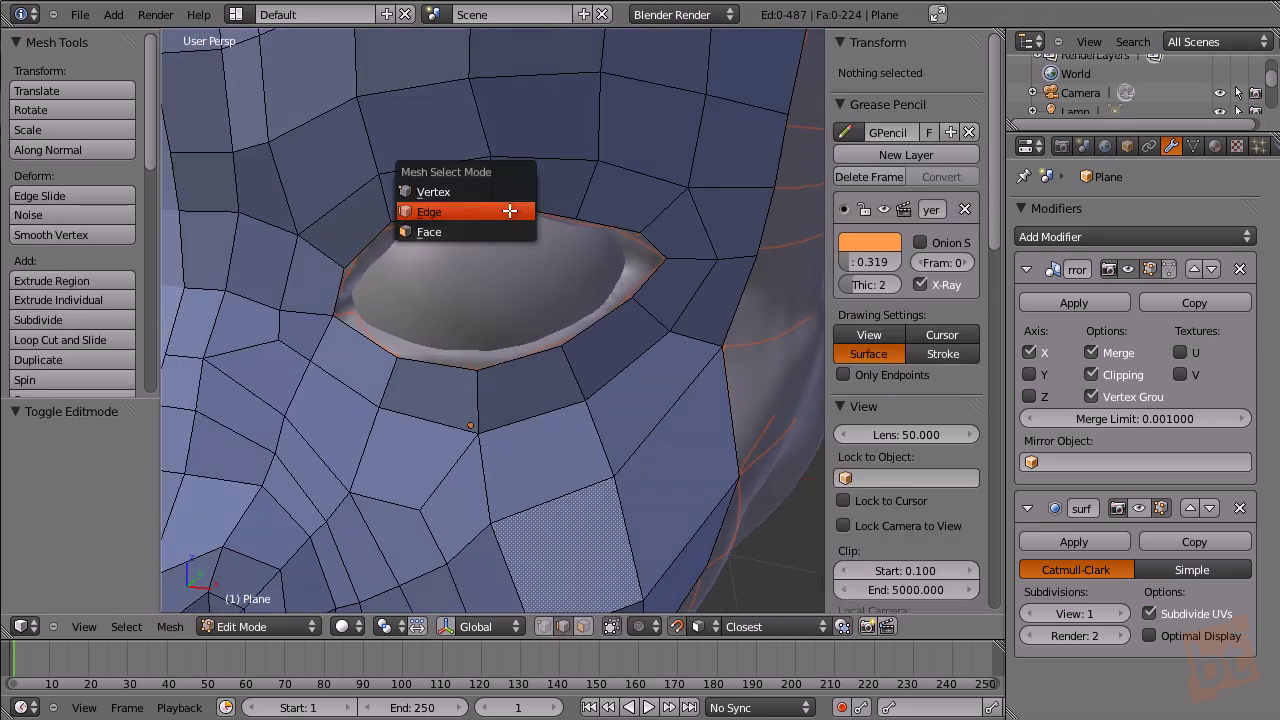
pyautogui.click(505, 208)
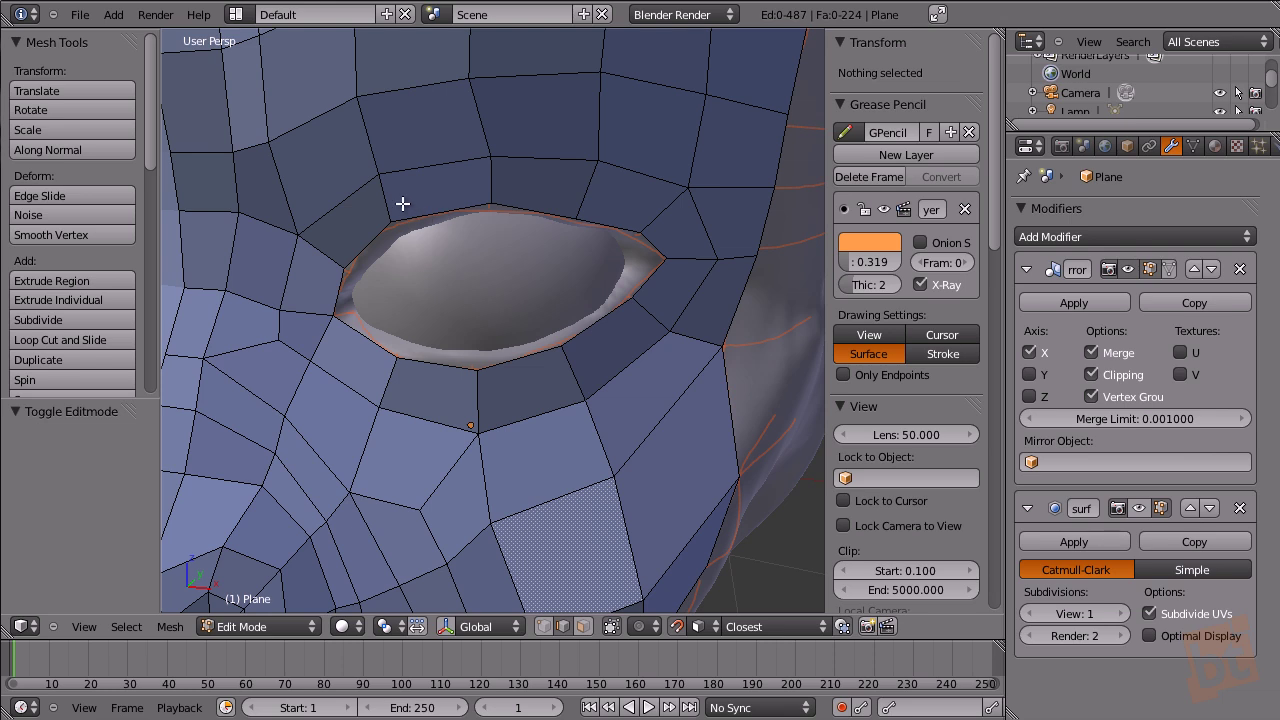
pyautogui.hotkey('ctrl', 'r')
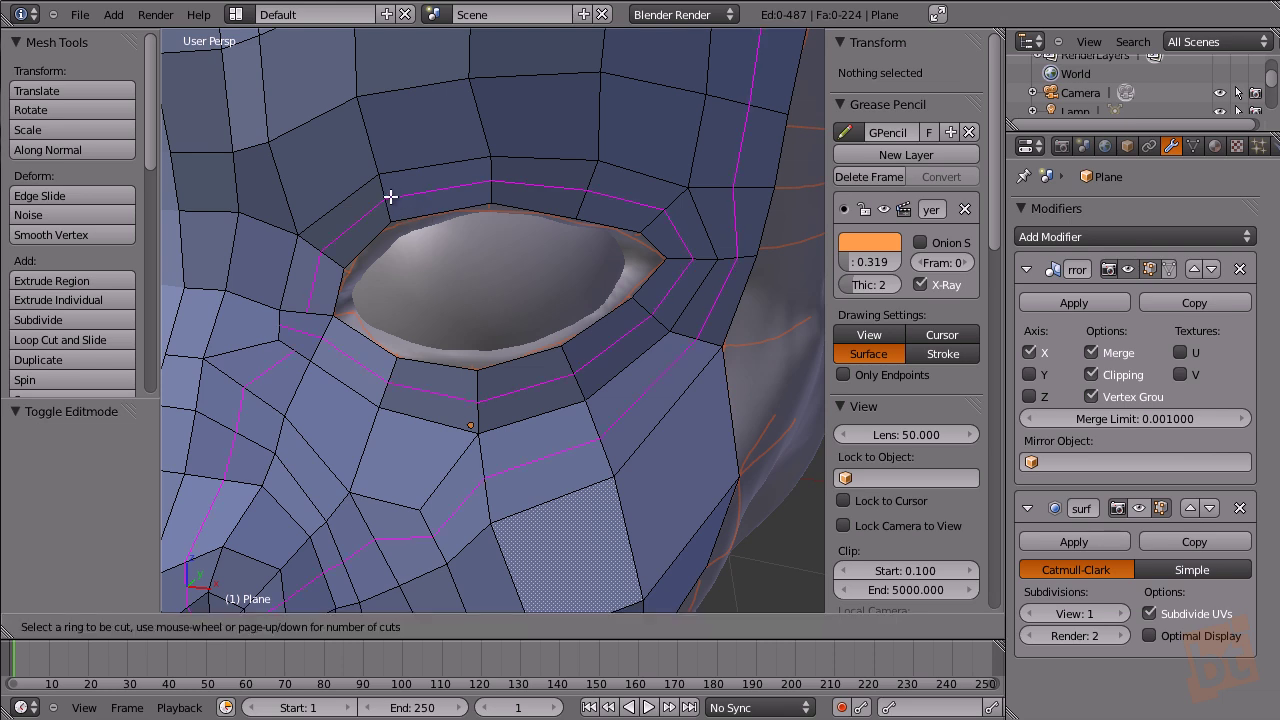
pyautogui.press('Escape')
# In vertex selection mode, hide the vertex beside the eye's inner corner where the unwanted loop path continues.
pyautogui.hotkey('ctrl', 'Tab')
pyautogui.click(300, 310)
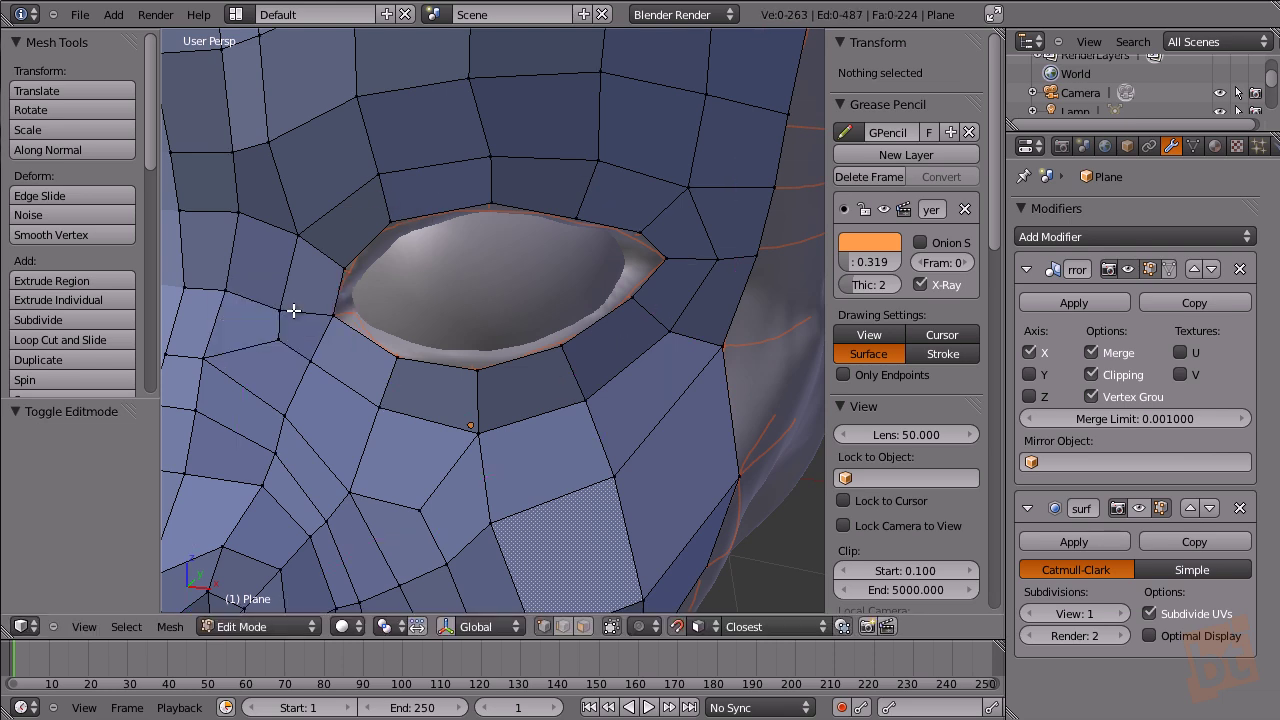
pyautogui.rightClick(286, 345)
pyautogui.press('h')
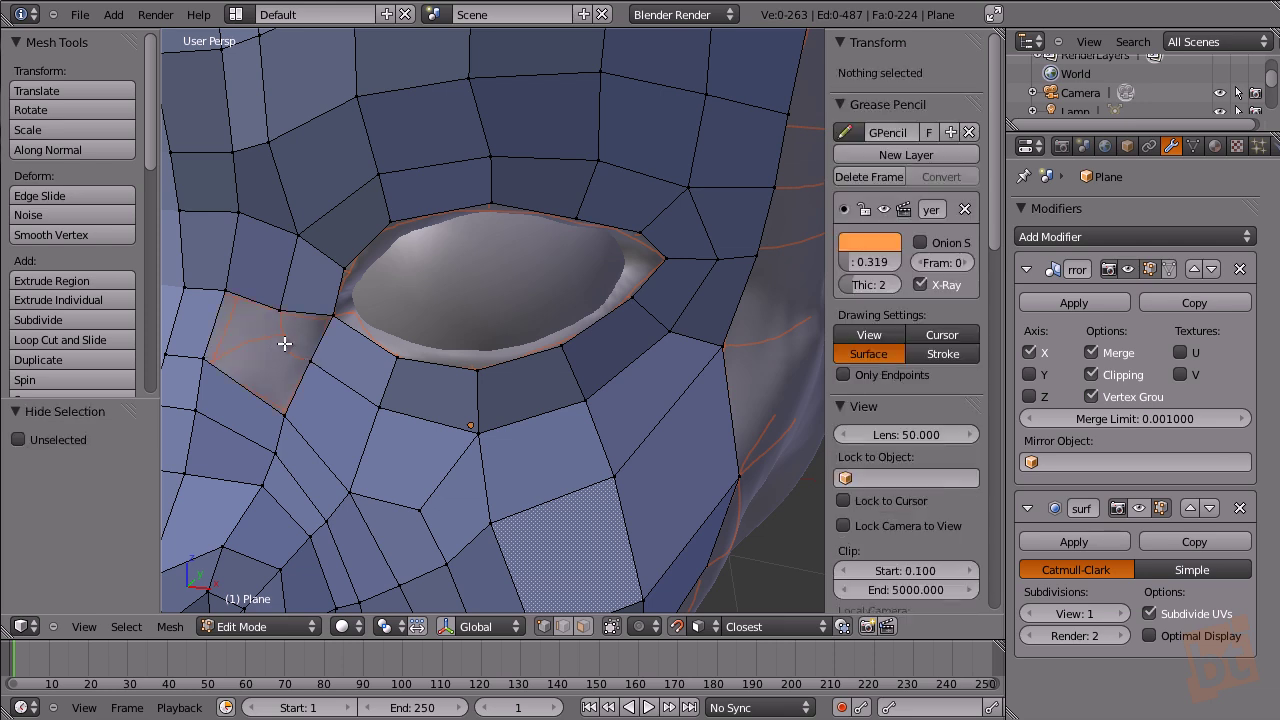
pyautogui.moveTo(353, 313); pyautogui.dragTo(367, 324, button='middle')
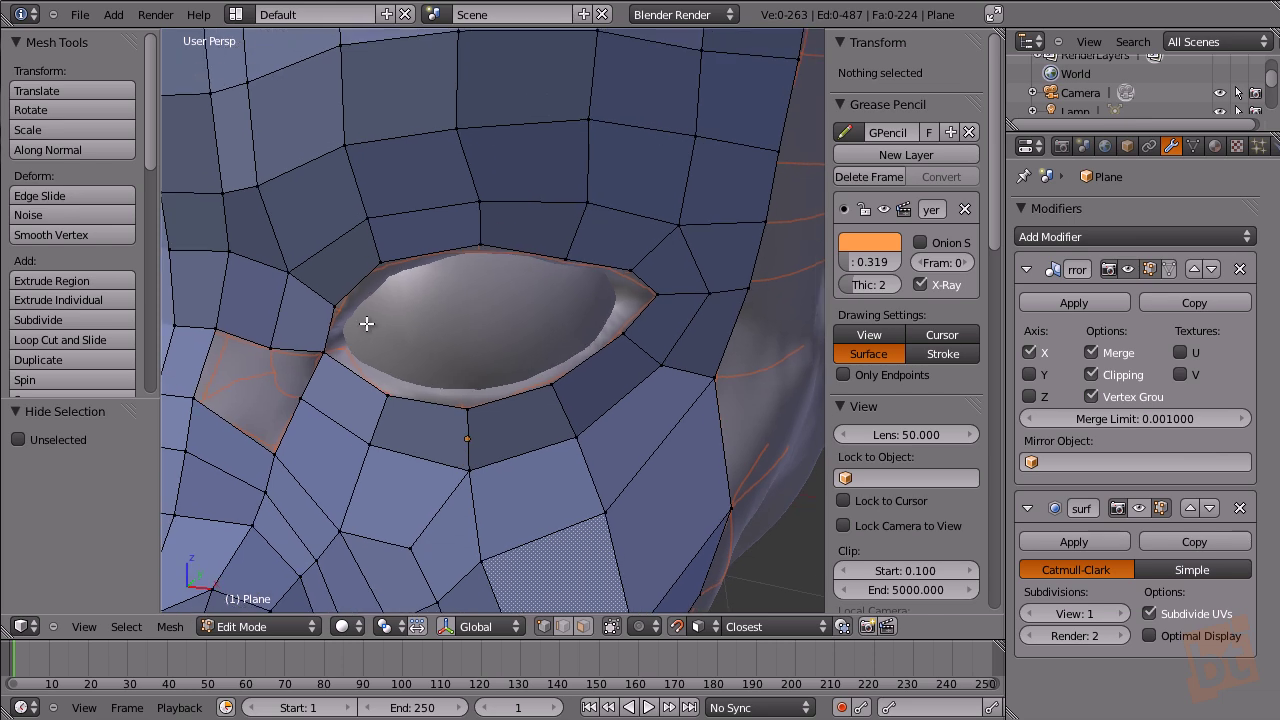
# Add a centered loop cut through the ring of faces around the eye opening and reveal the hidden geometry.
pyautogui.hotkey('ctrl', 'r')
pyautogui.click(311, 304)
pyautogui.rightClick(311, 303)
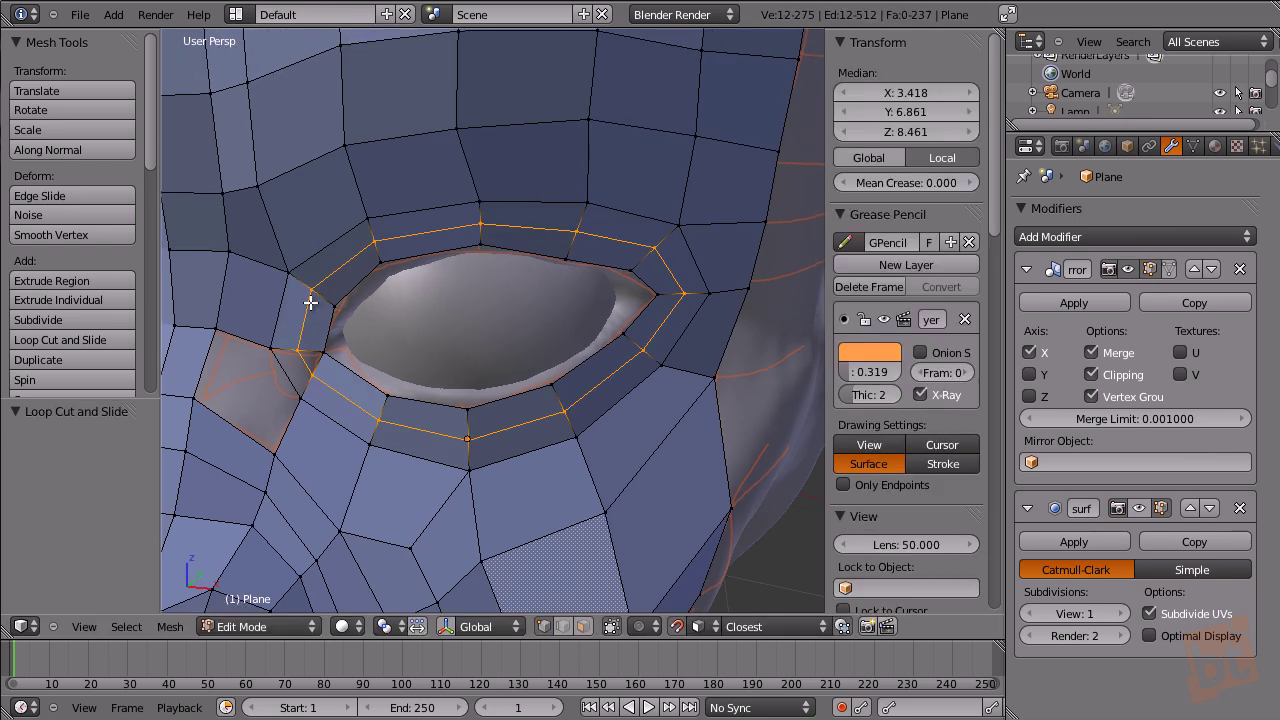
pyautogui.hotkey('alt', 'h')
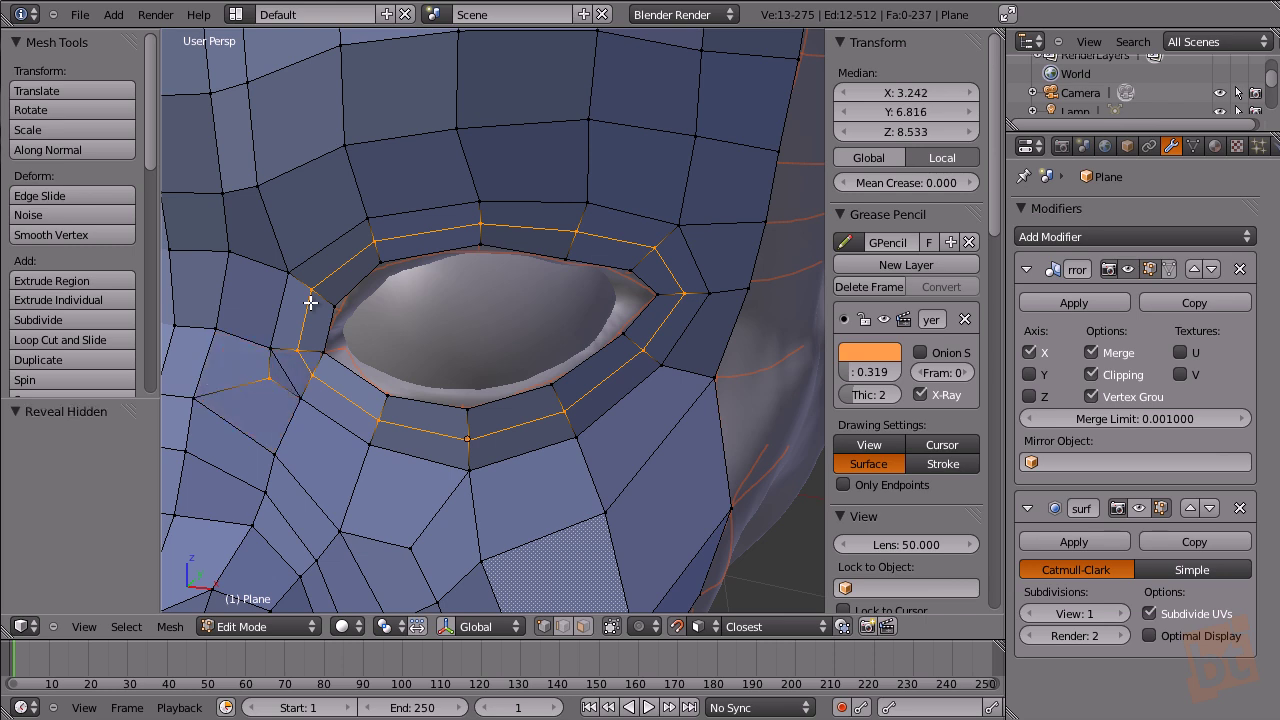
# Merge at center the two vertices of the new loop's short edge at the eye's inner corner.
pyautogui.hotkey('ctrl', 'Tab')
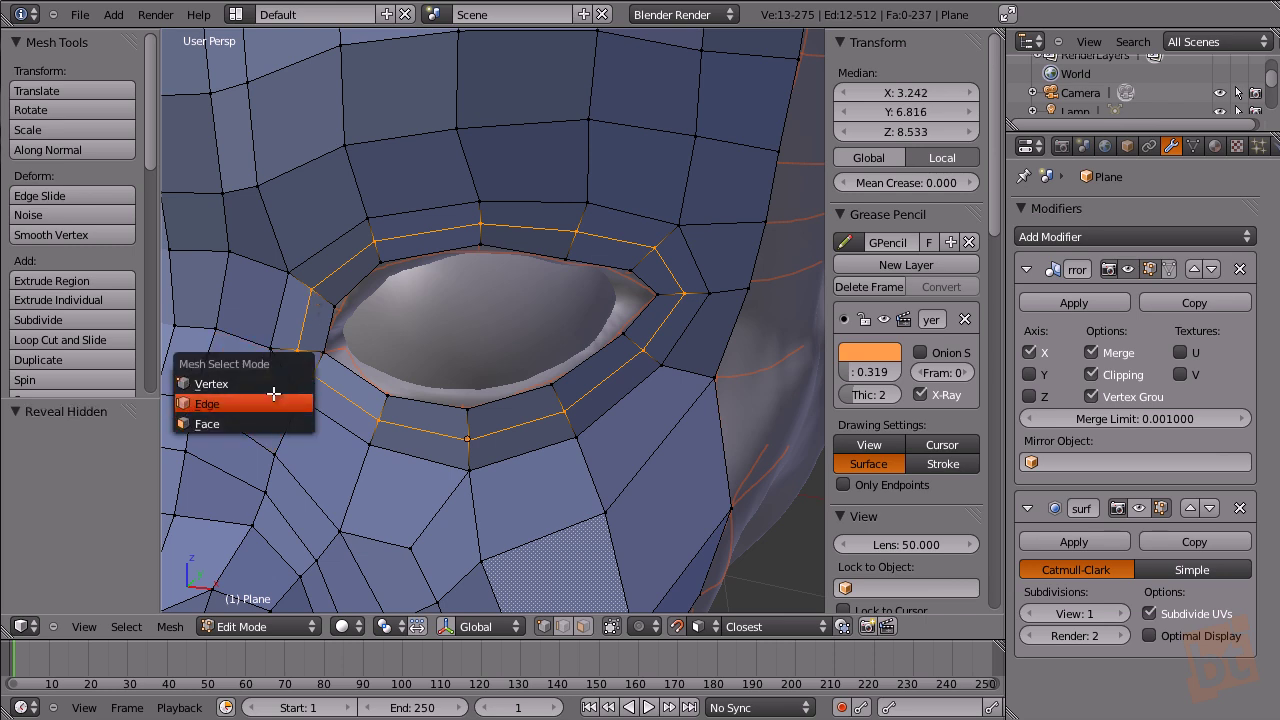
pyautogui.click(273, 384)
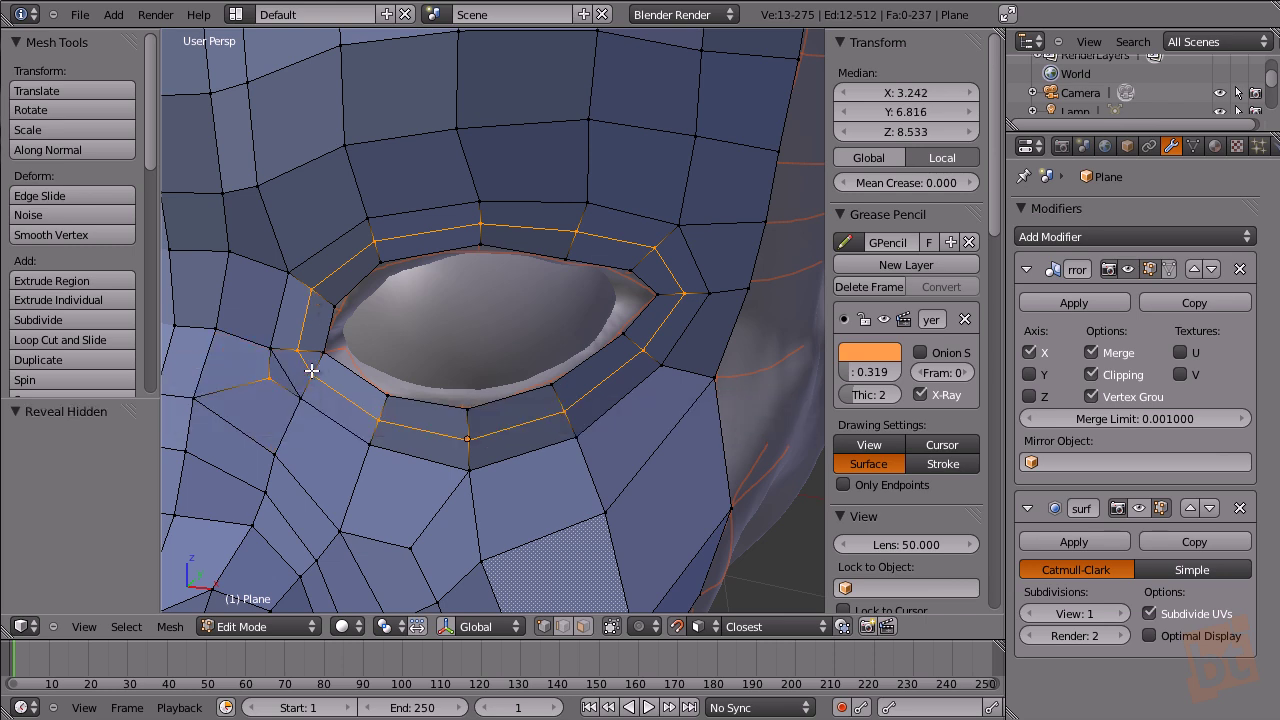
pyautogui.moveTo(312, 370); pyautogui.dragTo(352, 376, button='middle')
pyautogui.rightClick(370, 360)
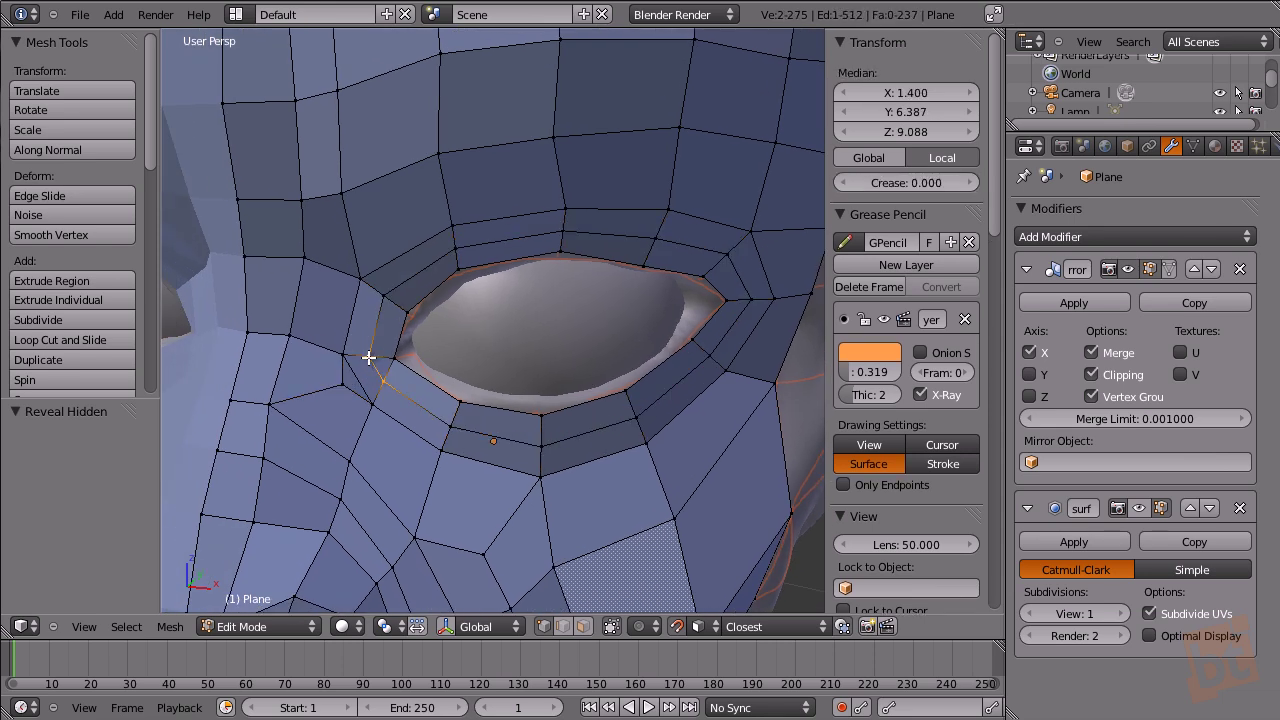
pyautogui.hotkey('alt', 'm')
pyautogui.click(368, 362)
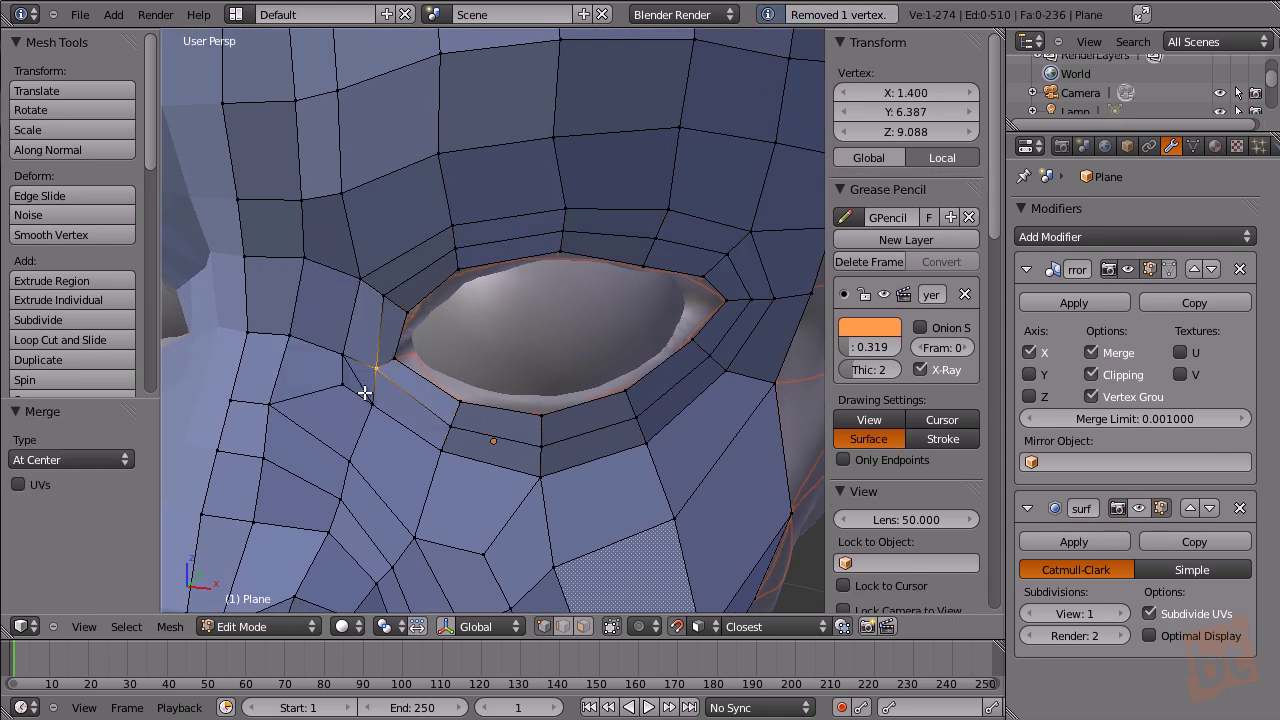
# In face selection mode, convert the two triangles beside the eye's inner corner to a quad and deselect everything.
pyautogui.hotkey('ctrl', 'Tab')
pyautogui.click(341, 432)
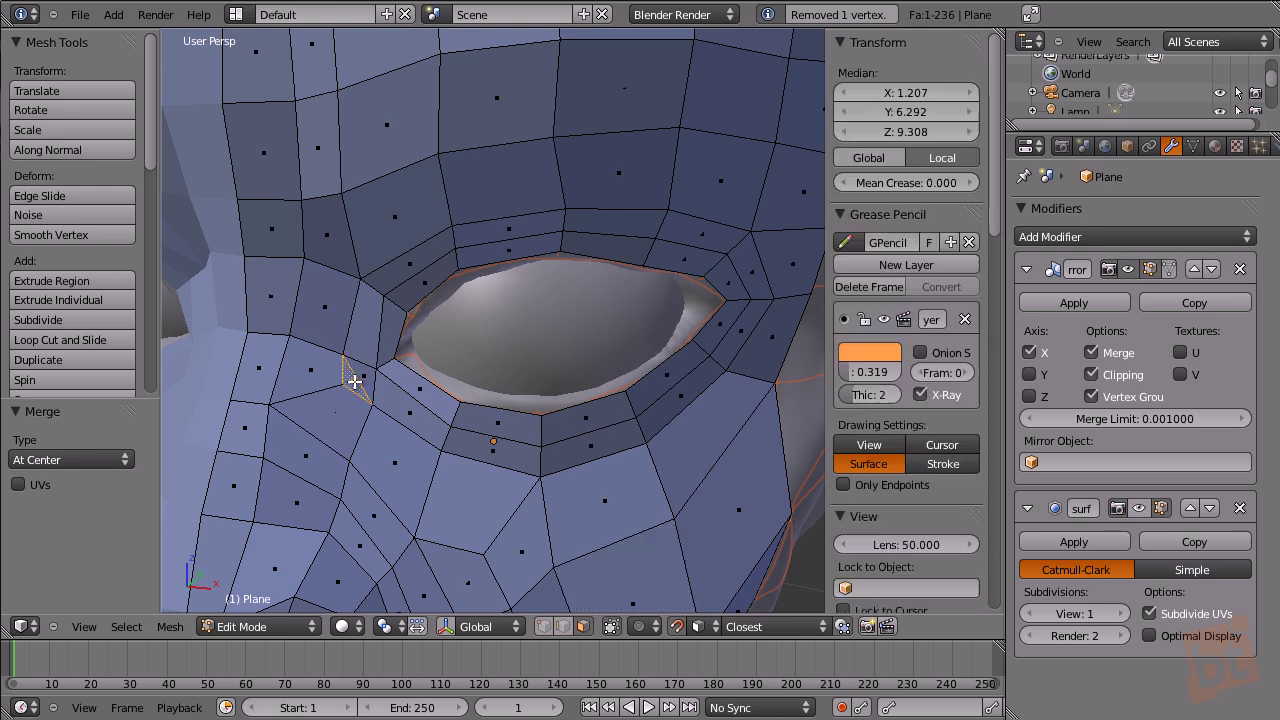
pyautogui.hotkey('alt', 'j')
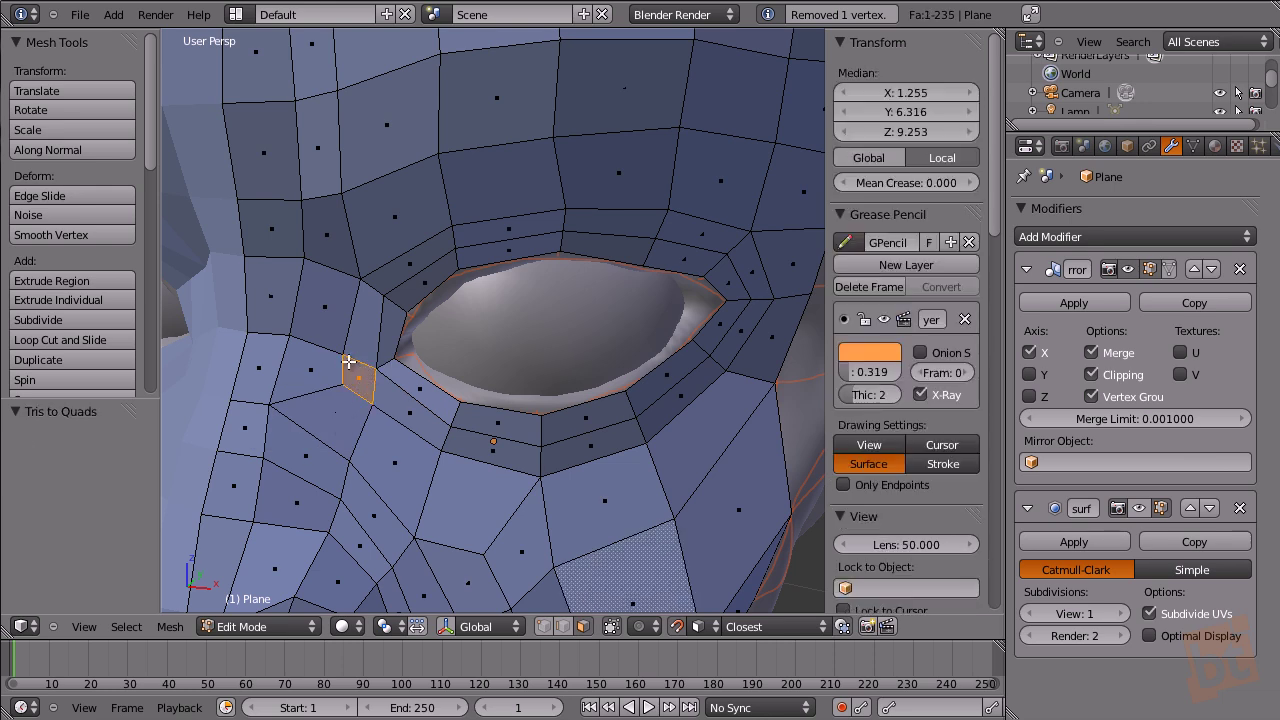
pyautogui.press('a')
pyautogui.scroll(6, 451, 391)
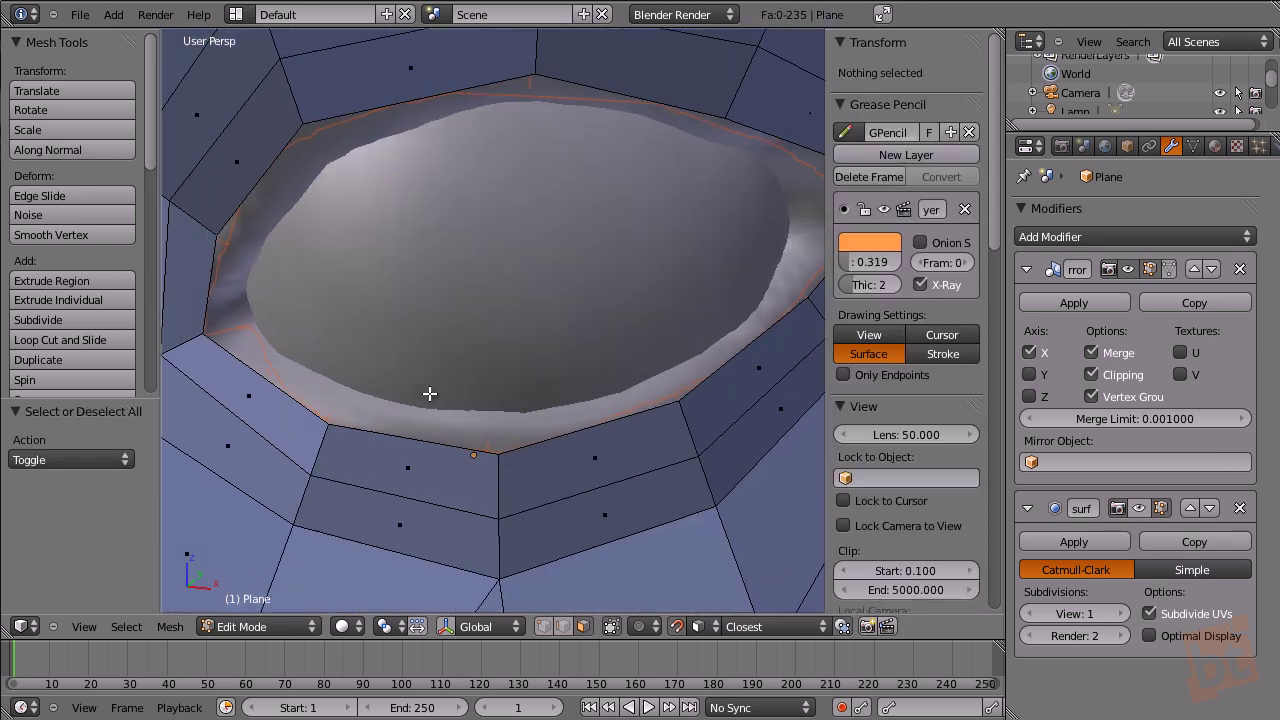
pyautogui.scroll(-6, 429, 391)
# In edge selection mode, select the new edge loop around the eye and snap it onto the sculpt's surface with a zero-distance move.
pyautogui.hotkey('ctrl', 'Tab')
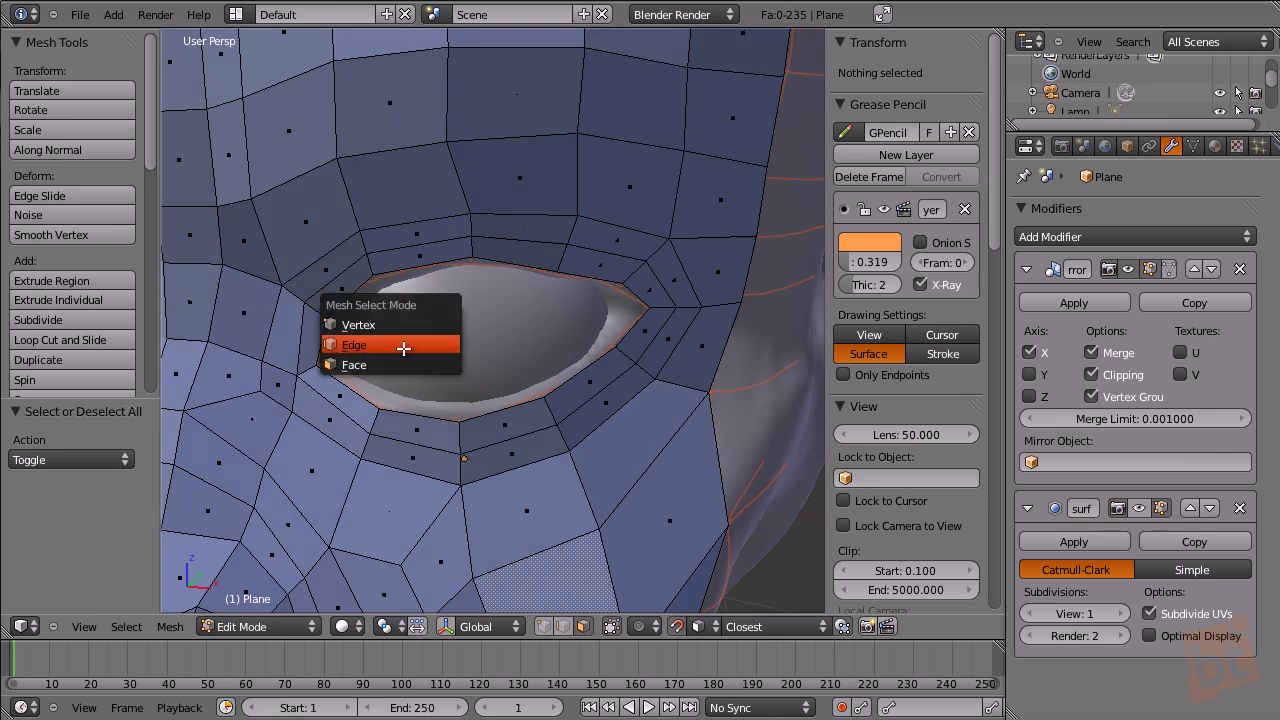
pyautogui.click(370, 347)
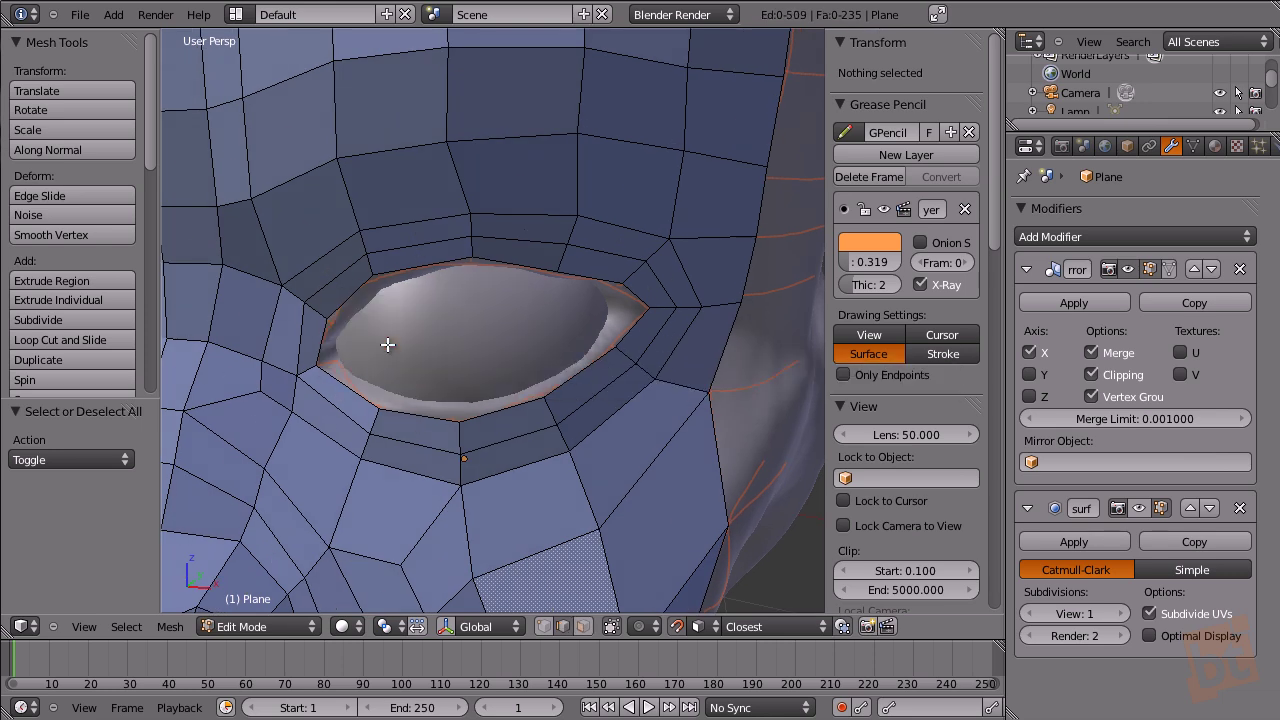
pyautogui.keyDown('alt'); pyautogui.rightClick(344, 277); pyautogui.keyUp('alt')
pyautogui.moveTo(465, 361); pyautogui.dragTo(459, 364, button='middle')
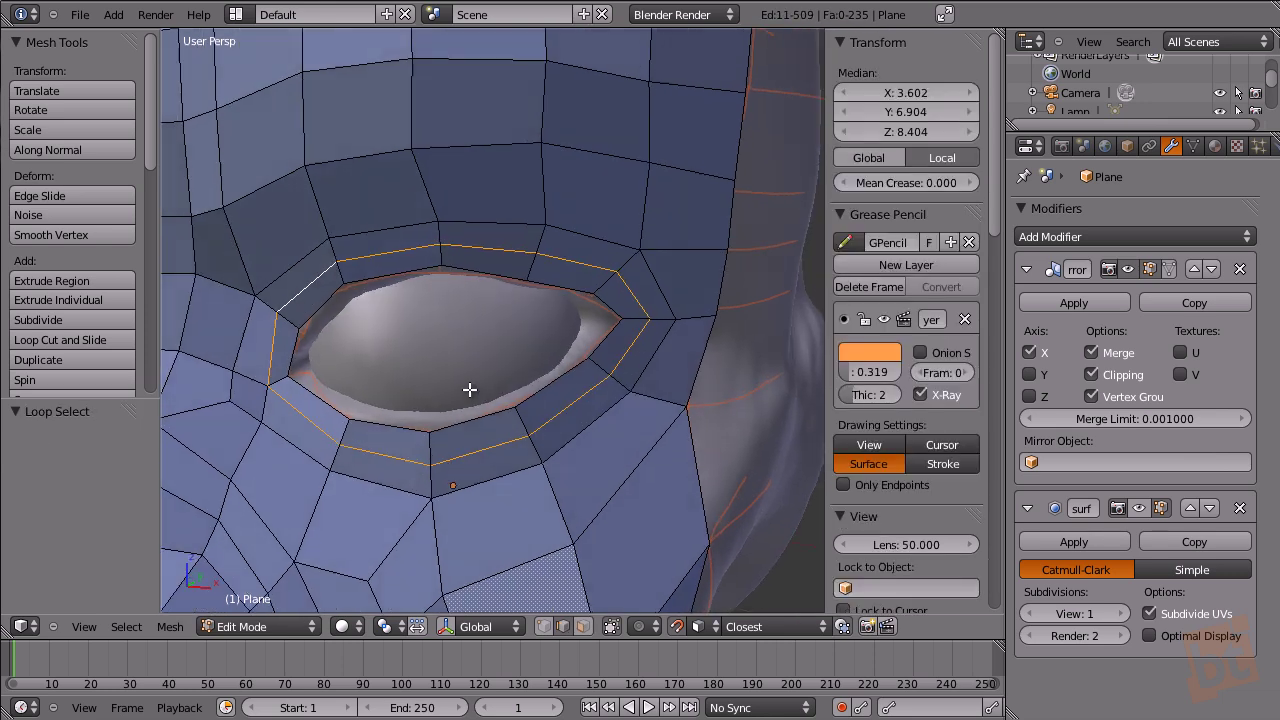
pyautogui.moveTo(470, 387); pyautogui.dragTo(466, 374, button='middle')
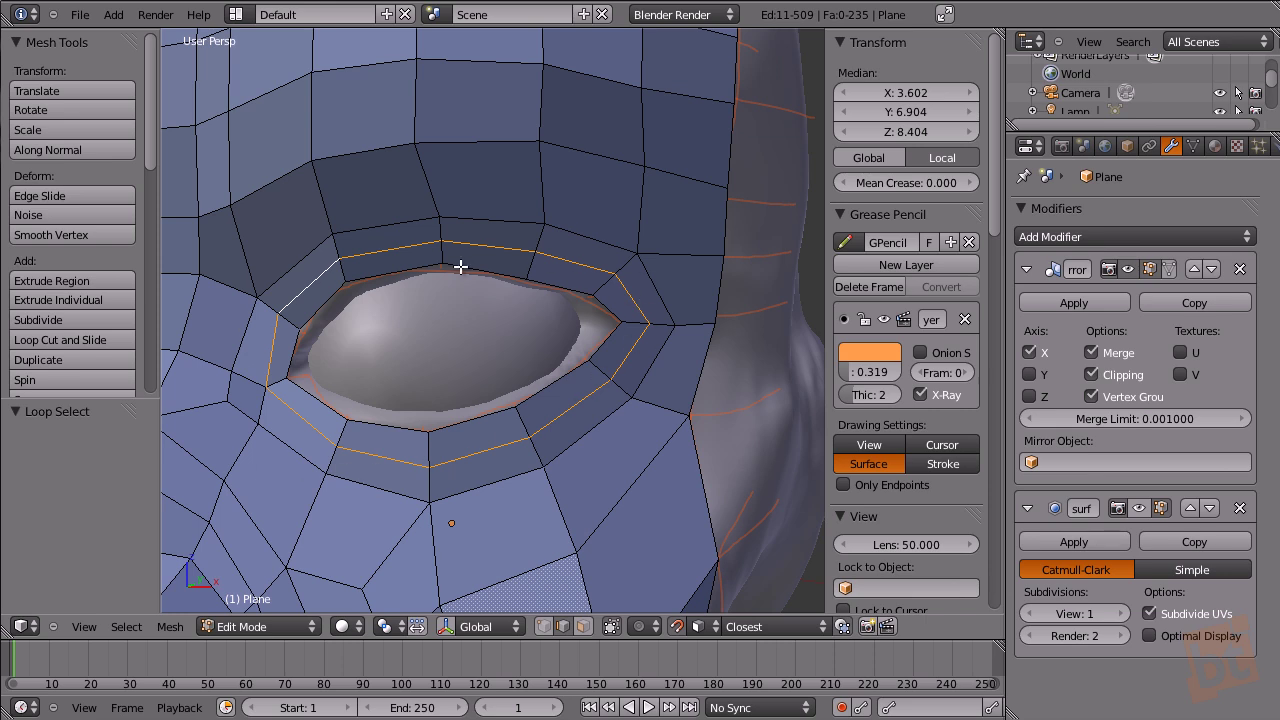
pyautogui.press('g')
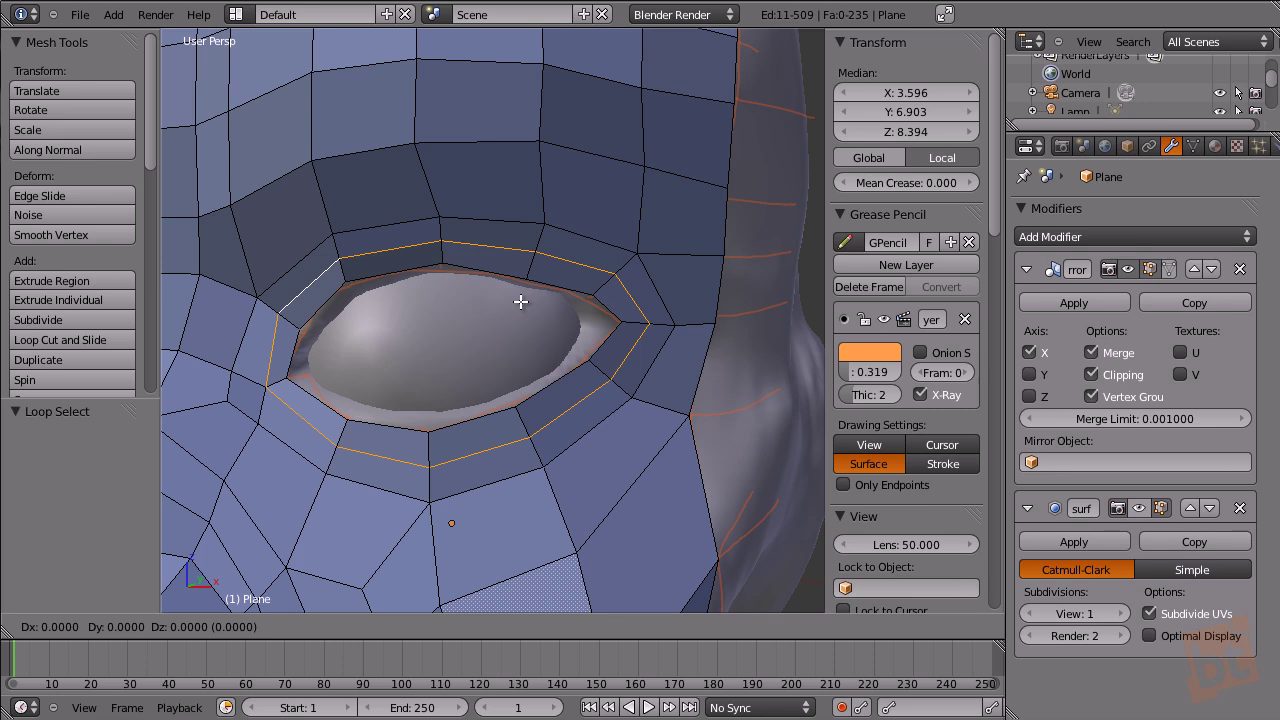
pyautogui.click(521, 300)
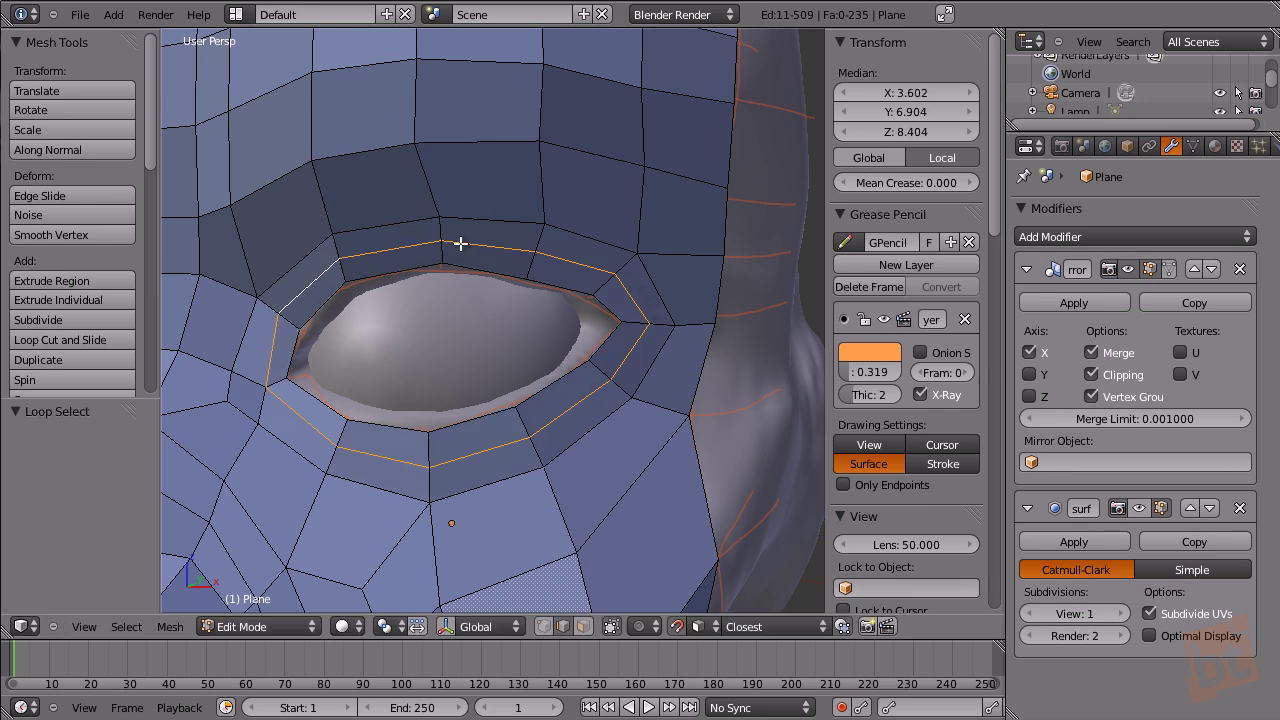
pyautogui.press('g')
pyautogui.click(469, 328)
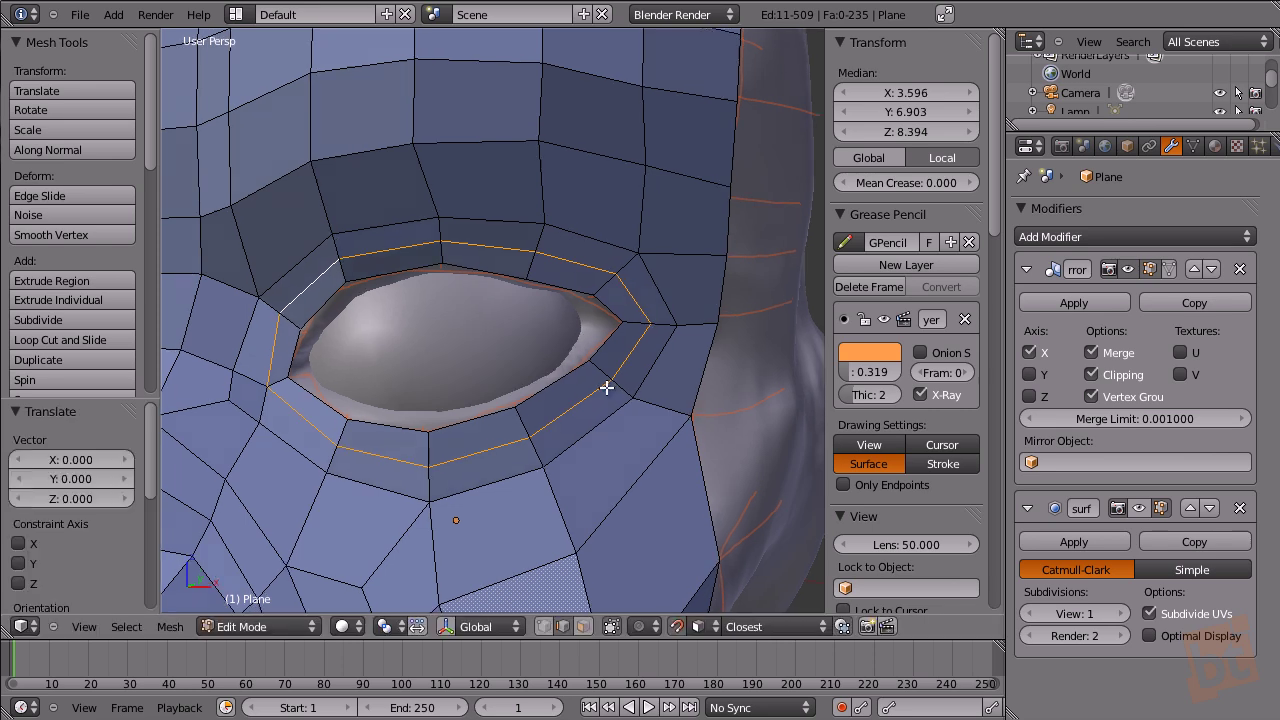
# Examine the edge loops around the mouth, return to Object Mode and deselect everything.
pyautogui.moveTo(603, 383)
pyautogui.mouseDown(button='middle')
pyautogui.moveTo(366, 380)
pyautogui.moveTo(611, 400)
pyautogui.mouseUp(button='middle')
pyautogui.scroll(-5, 608, 400)
pyautogui.scroll(8, 529, 429)
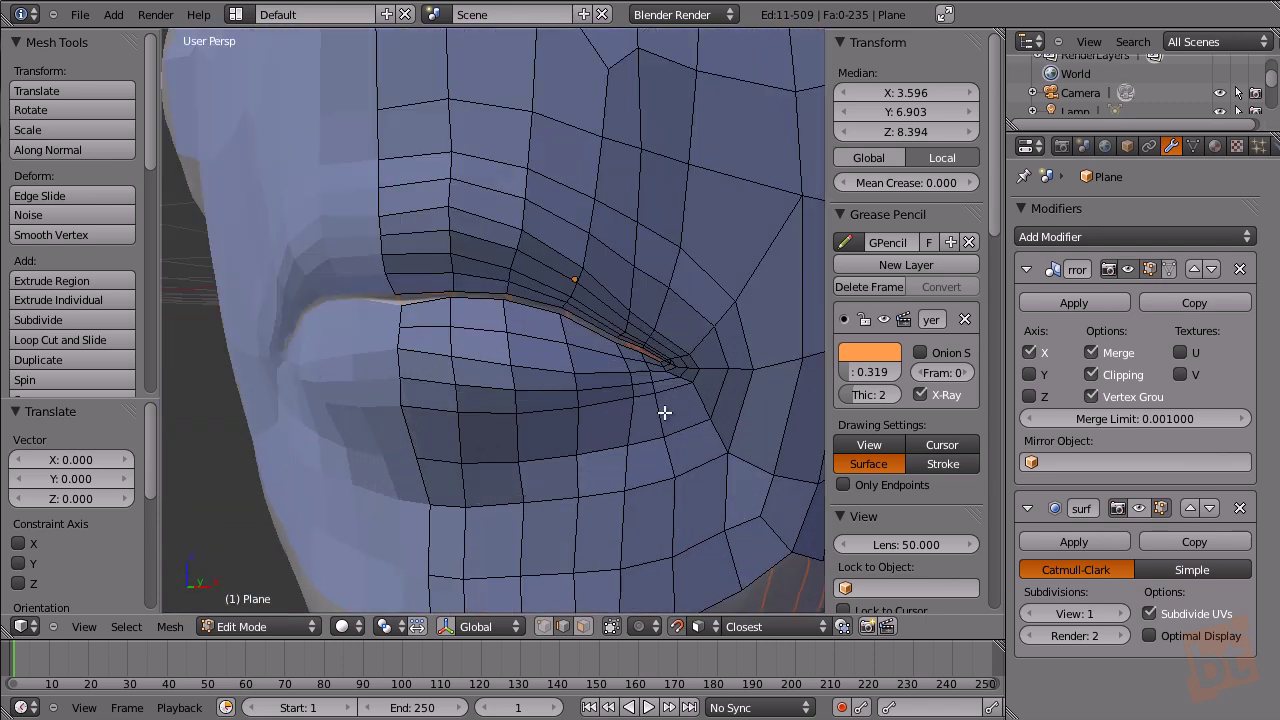
pyautogui.moveTo(620, 307); pyautogui.dragTo(609, 414, button='middle')
pyautogui.scroll(-6, 570, 365)
pyautogui.press('a')
pyautogui.press('Tab')
pyautogui.press('a')
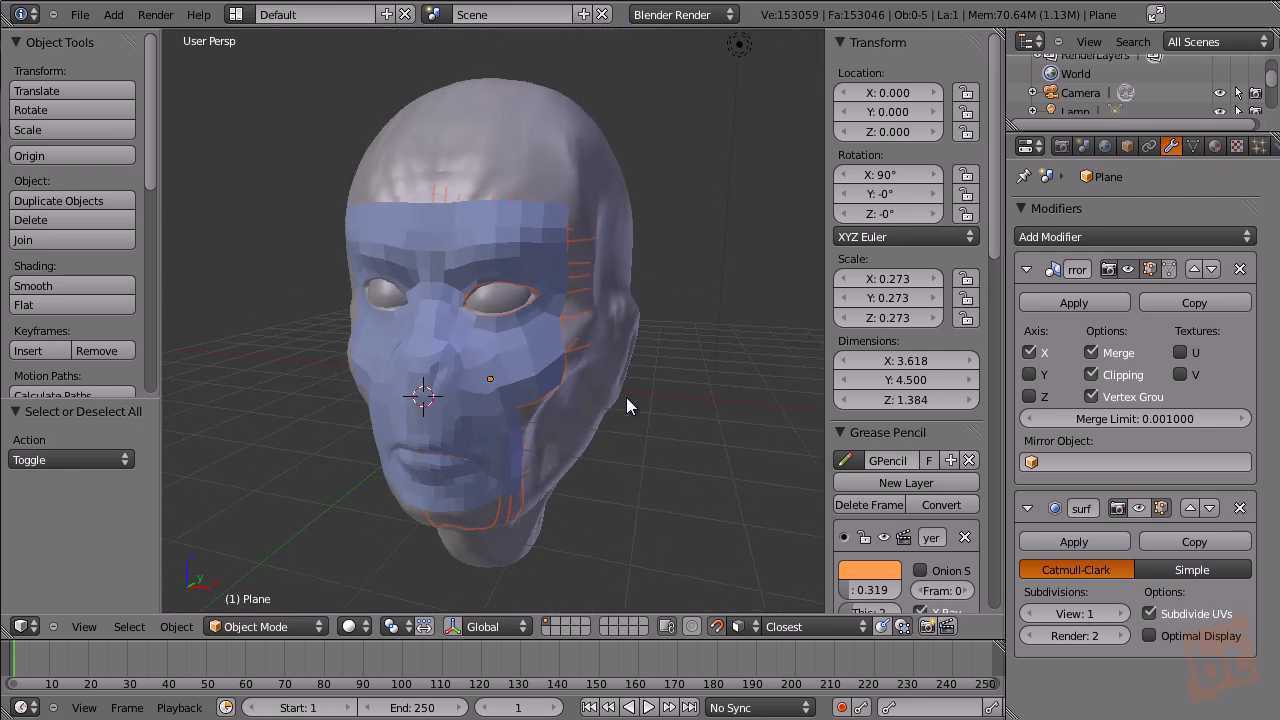